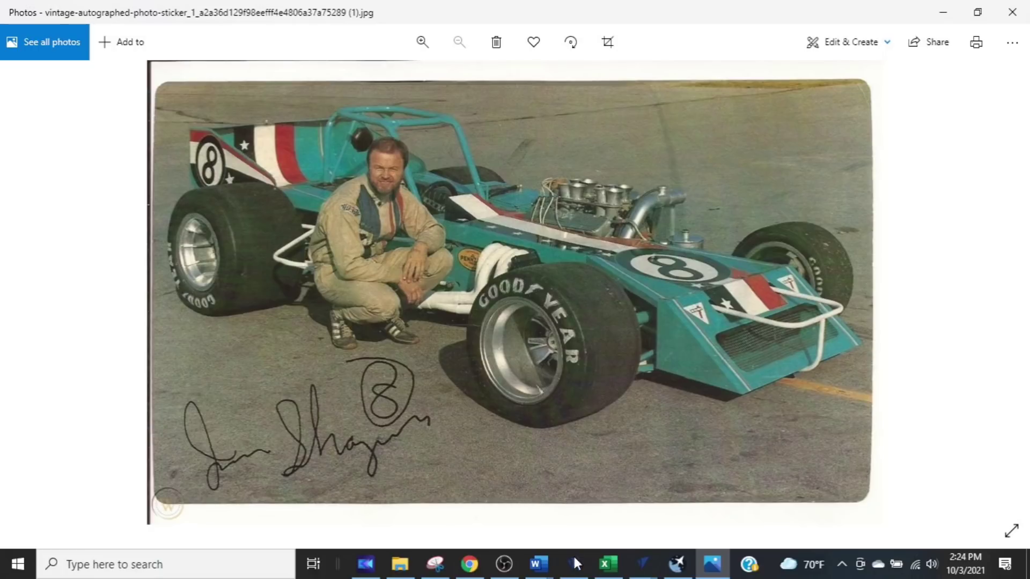
# - Switch to VCarve Desktop and accept the single-sided job setup of 24 x 24 inches with 0.75 inch thickness
pyautogui.moveTo(580, 573)
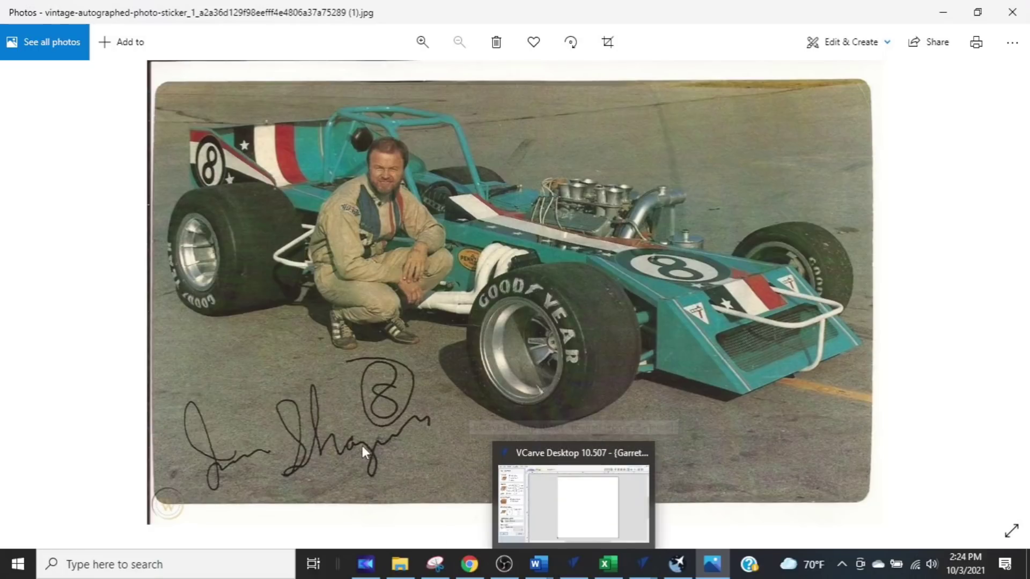
pyautogui.scroll(2, 362, 445)
pyautogui.press('ctrl')
pyautogui.scroll(-1, 333, 429)
pyautogui.scroll(-1, 333, 433)
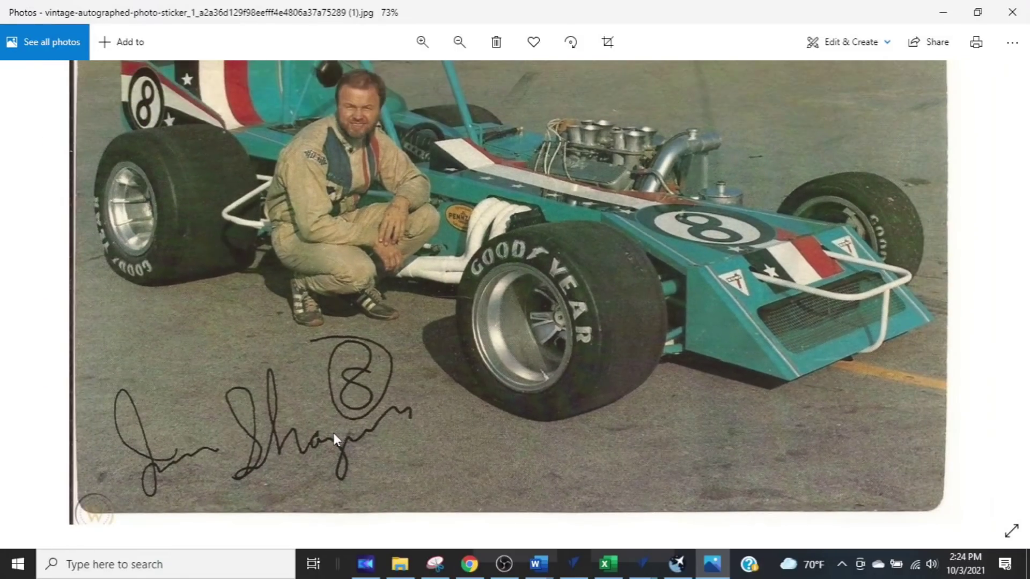
pyautogui.click(570, 566)
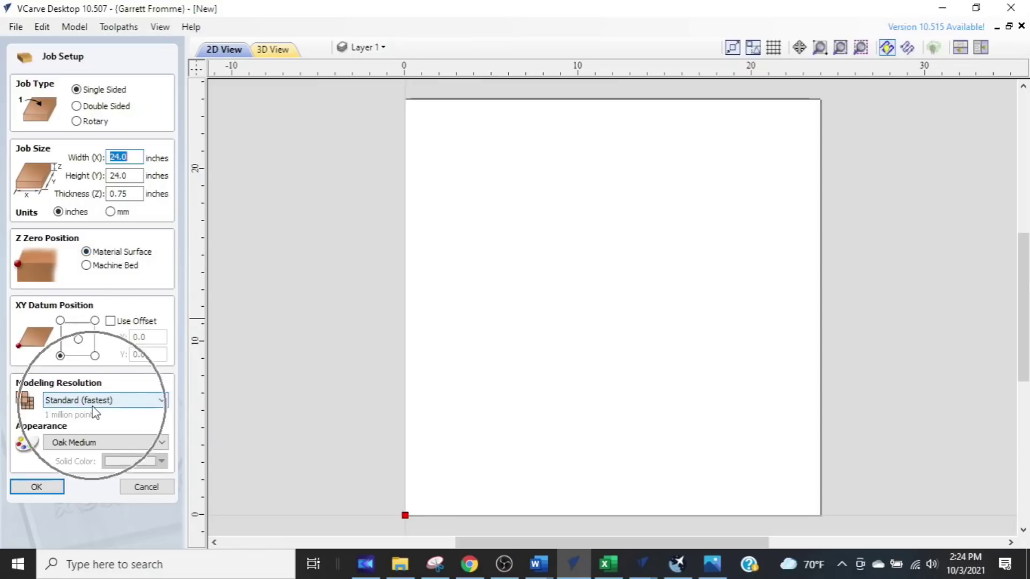
pyautogui.click(50, 492)
pyautogui.click(51, 498)
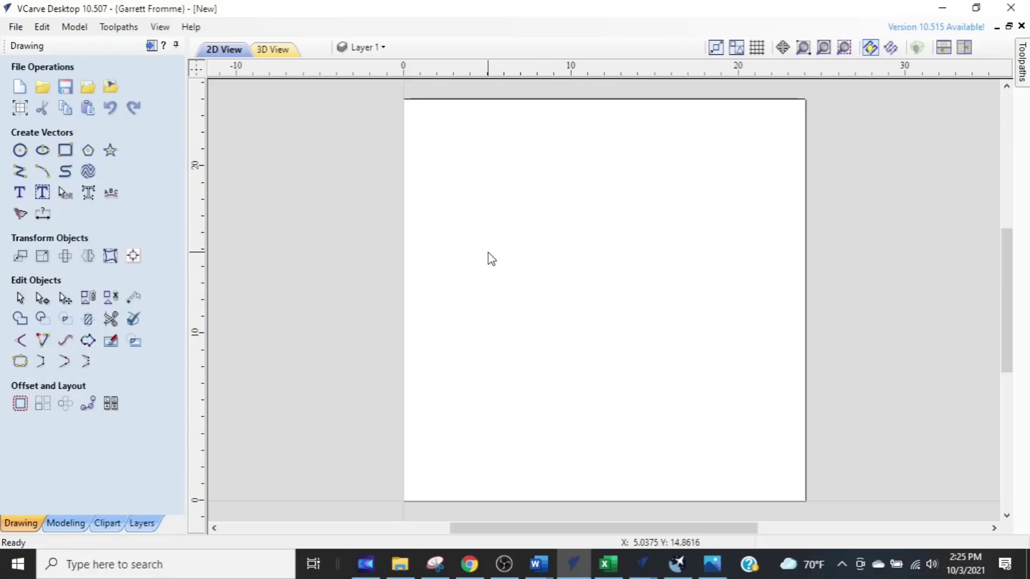
# - Check which layers the new job contains
pyautogui.click(393, 53)
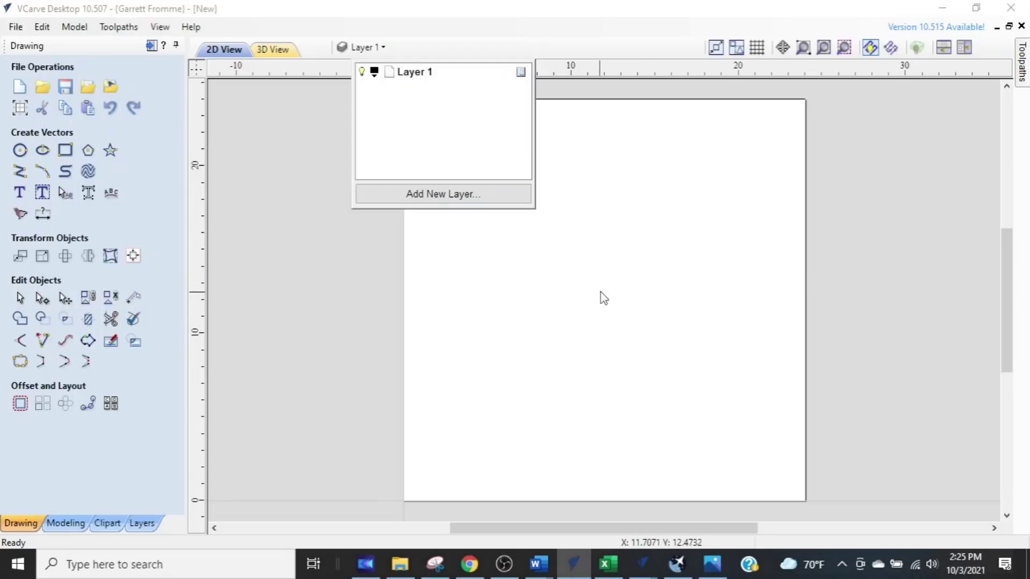
pyautogui.press('ctrl')
pyautogui.press('ctrl')
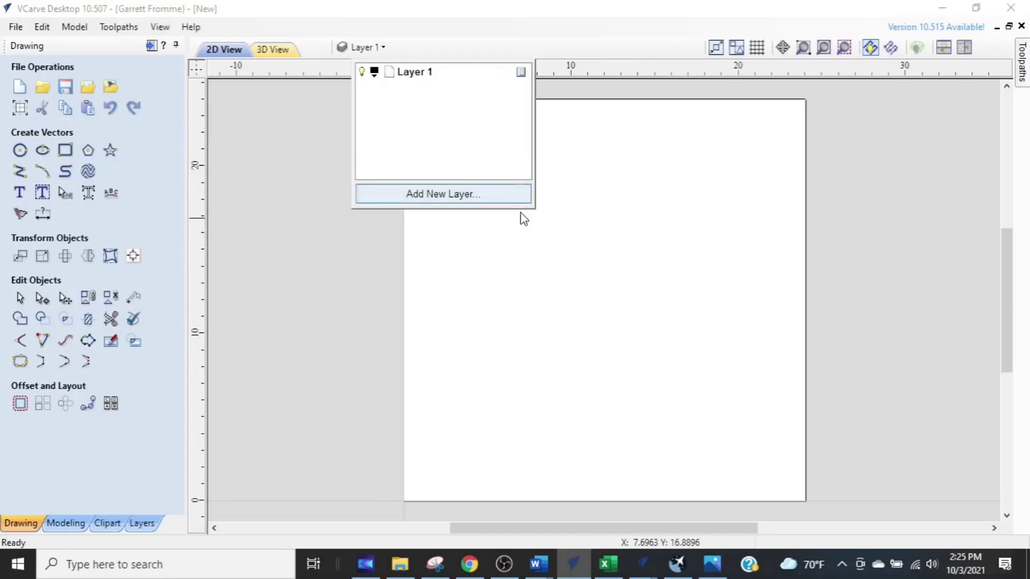
pyautogui.click(524, 244)
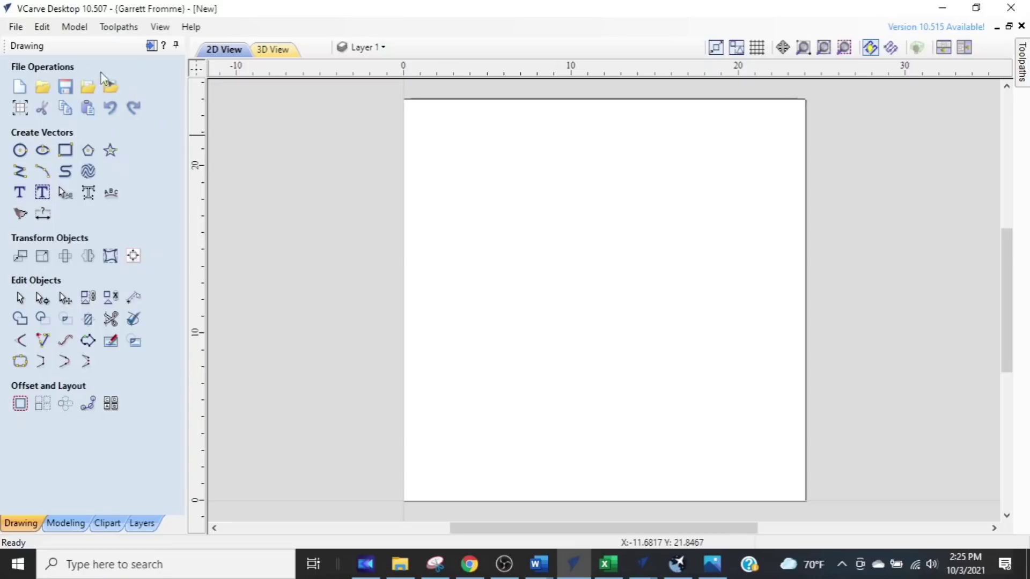
# - Import the vintage-autographed-photo-sticker JPG from the Downloads folder as a bitmap for tracing
pyautogui.press('ctrl')
pyautogui.press('ctrl')
pyautogui.press('ctrl')
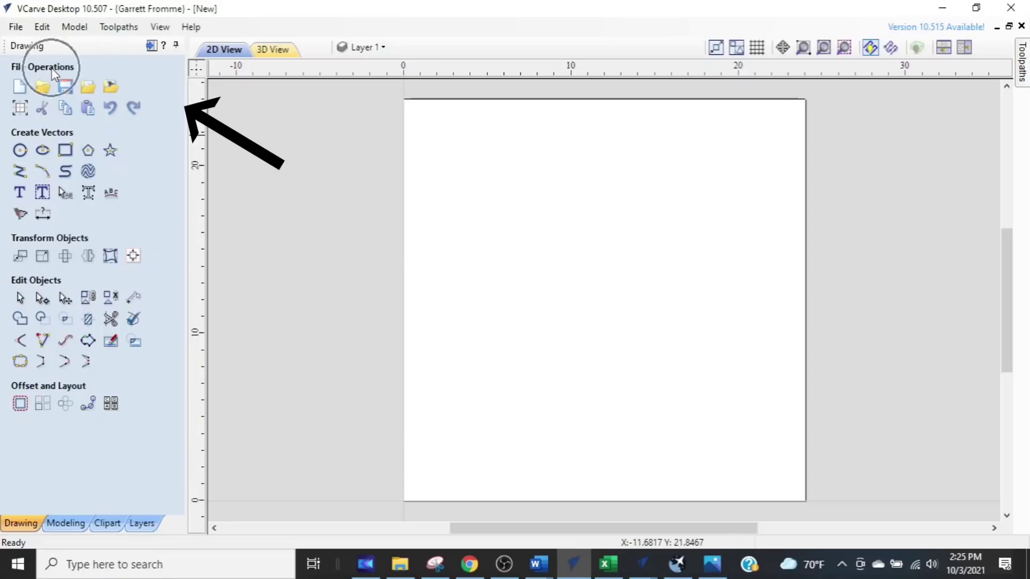
pyautogui.press('ctrl')
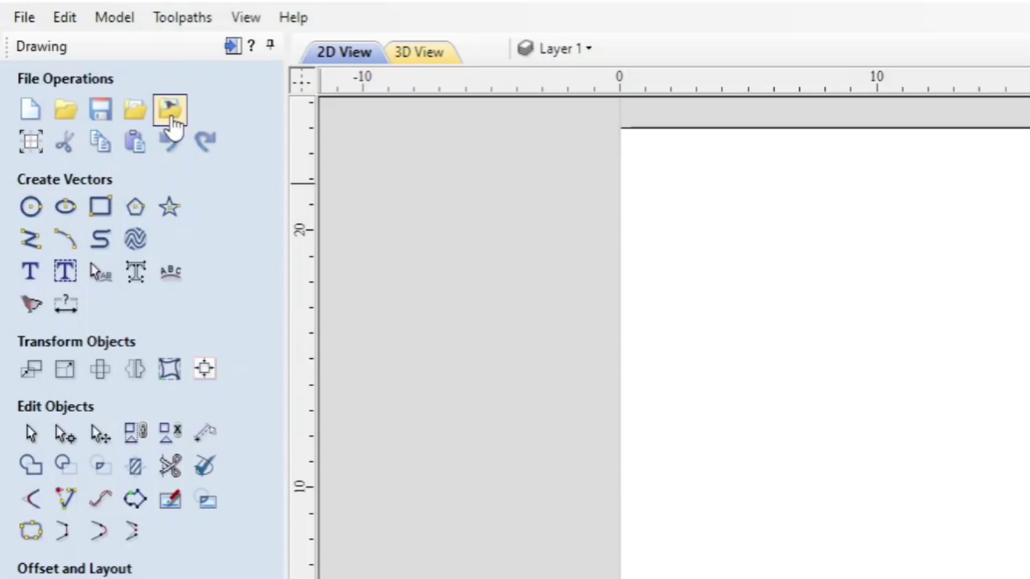
pyautogui.click(173, 118)
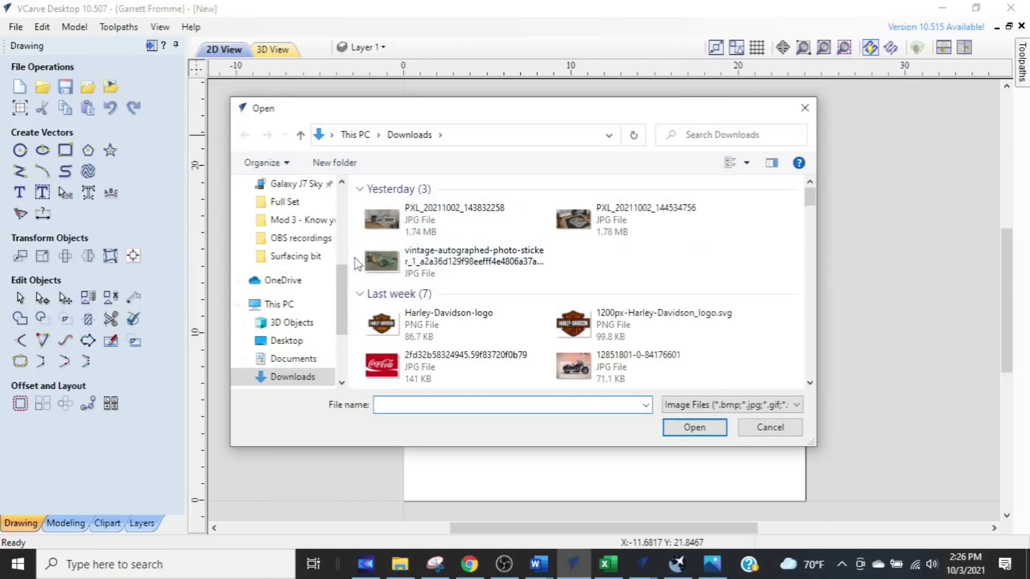
pyautogui.doubleClick(390, 263)
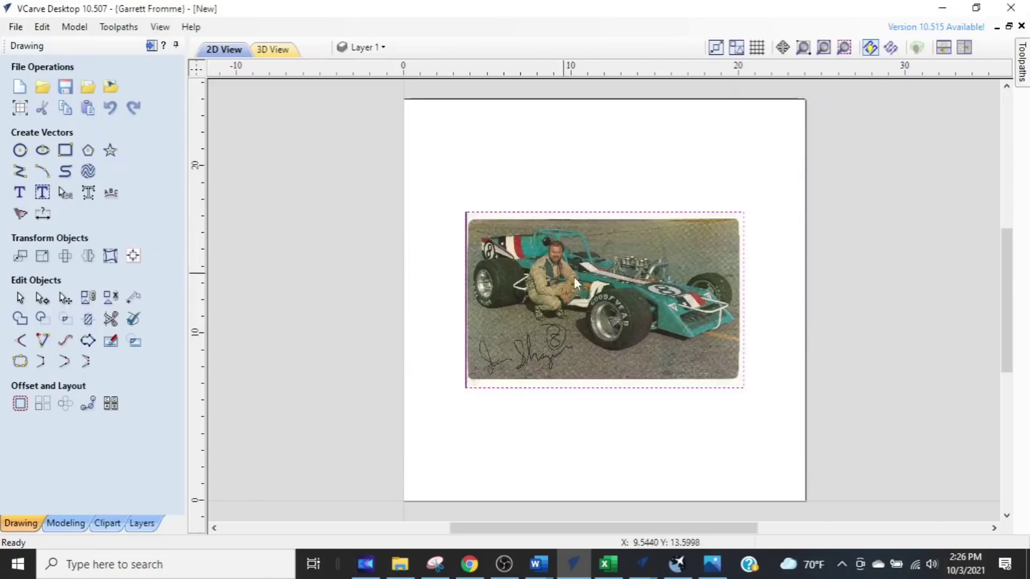
# - Hide the Bitmap Layer and show it again, then deselect the imported photo
pyautogui.scroll(3, 609, 393)
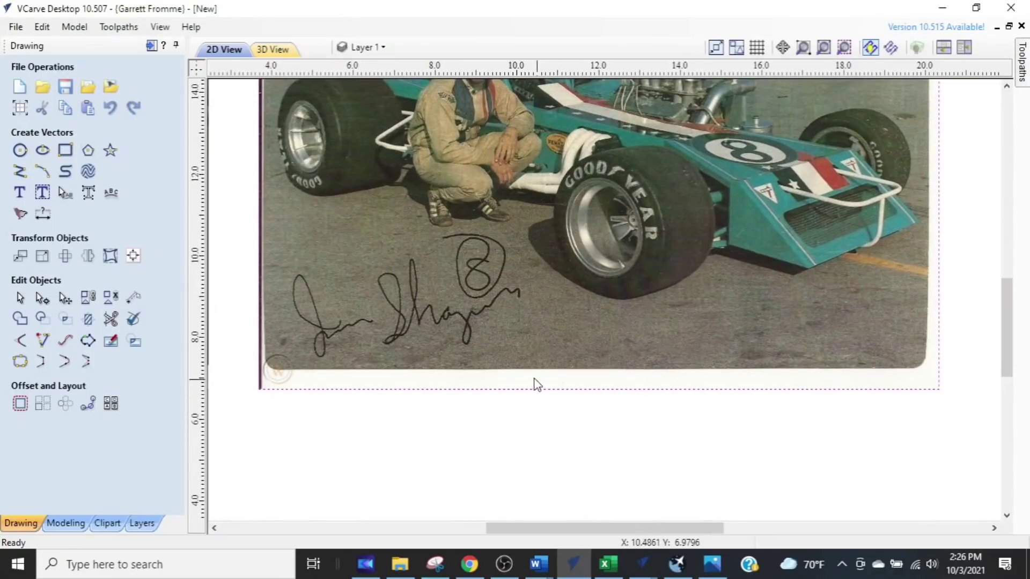
pyautogui.moveTo(467, 429); pyautogui.dragTo(517, 509, button='middle')
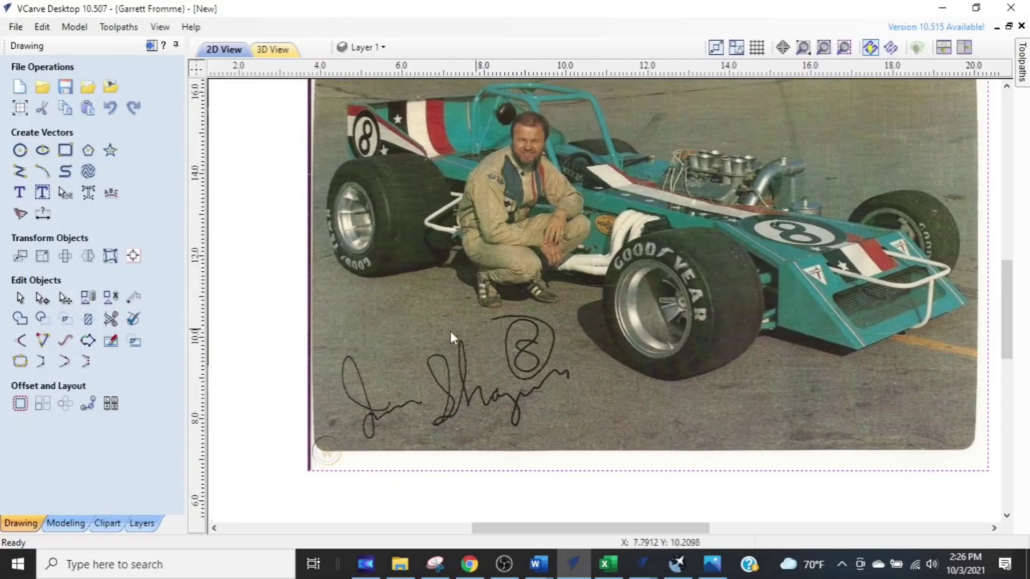
pyautogui.scroll(1, 520, 355)
pyautogui.moveTo(519, 355); pyautogui.dragTo(619, 281, button='middle')
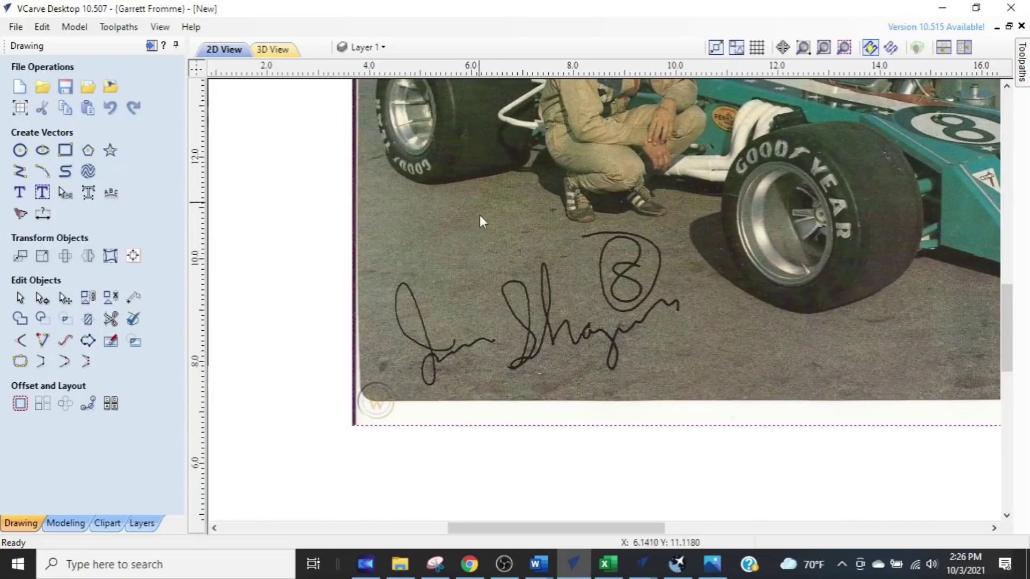
pyautogui.click(415, 52)
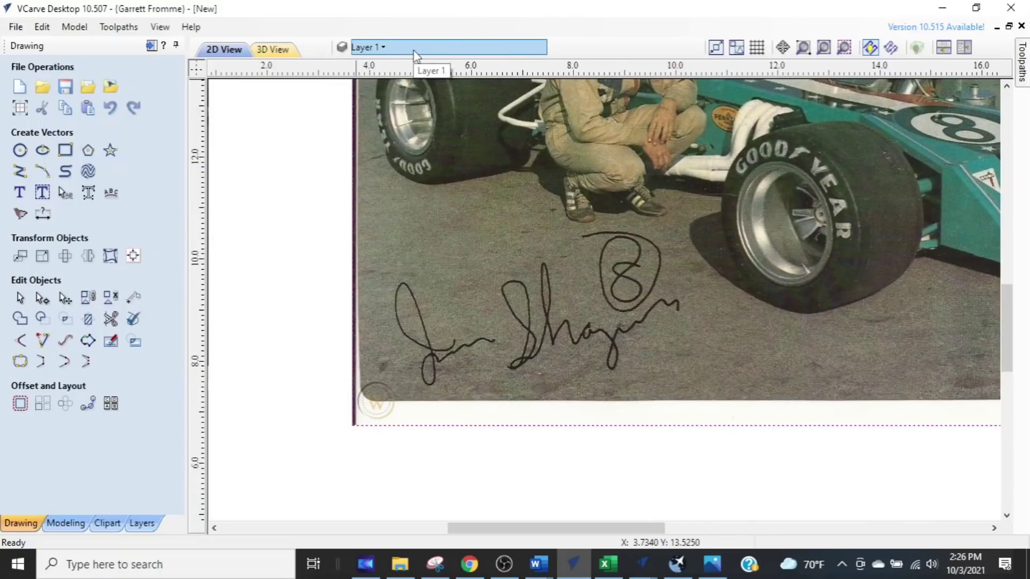
pyautogui.click(416, 50)
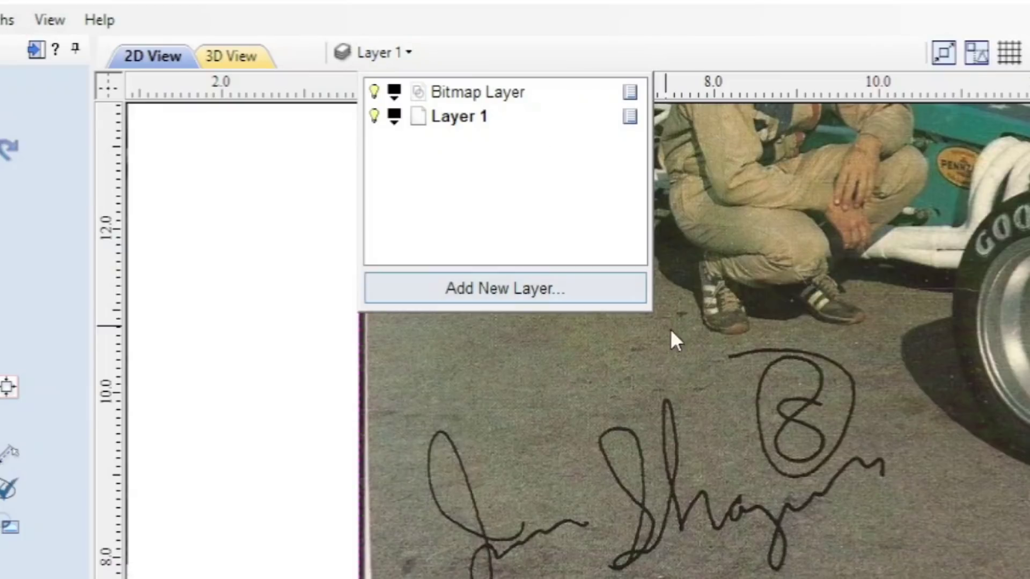
pyautogui.click(374, 92)
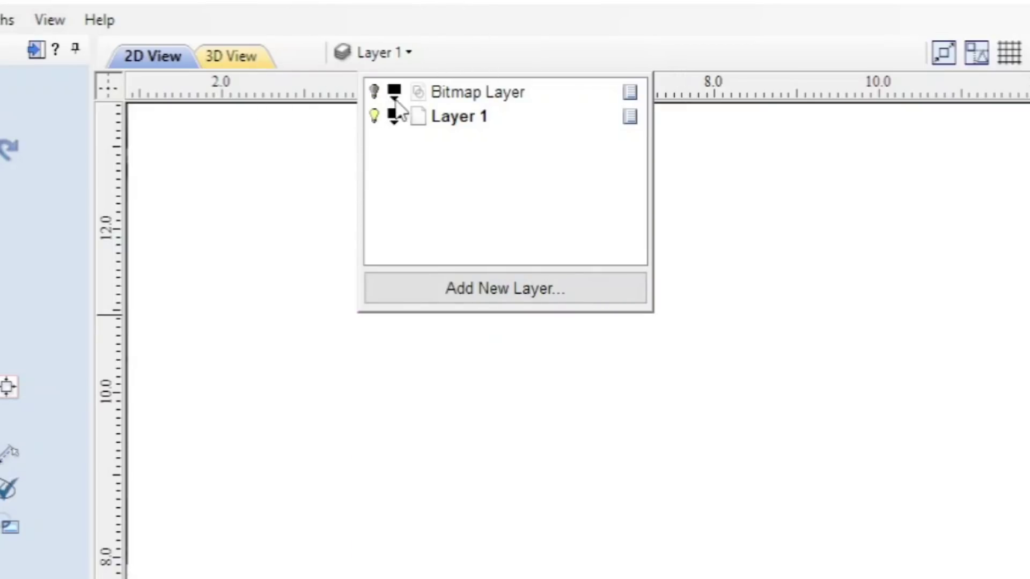
pyautogui.click(375, 92)
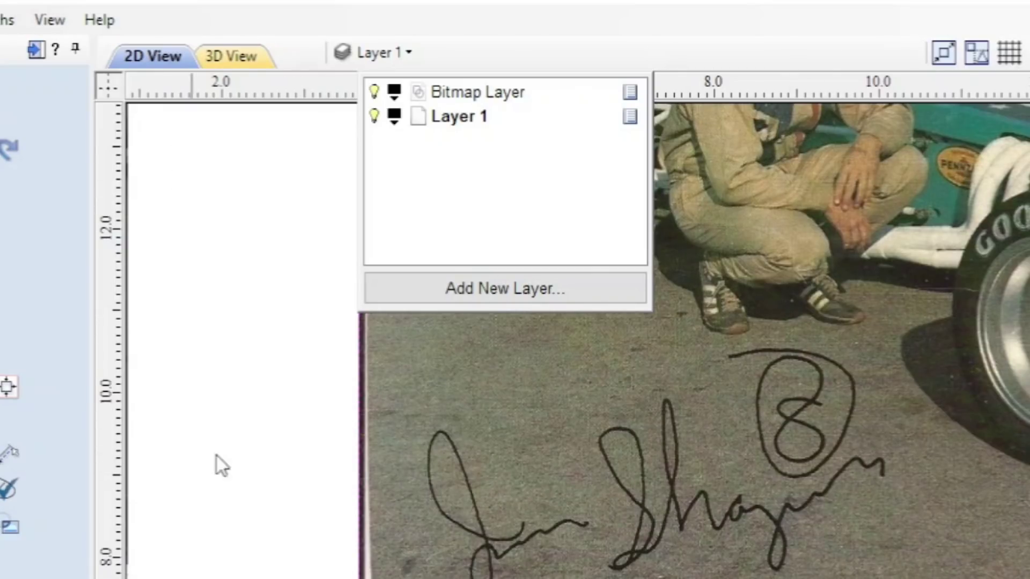
pyautogui.click(209, 399)
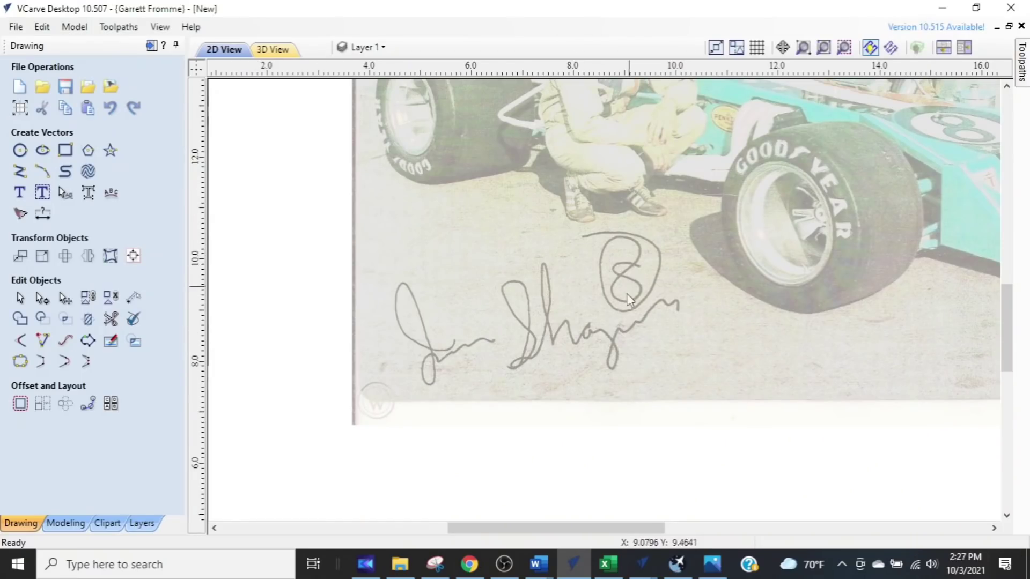
# - Select the imported photo in the drawing and clear the selection again
pyautogui.moveTo(600, 442); pyautogui.dragTo(555, 513, button='middle')
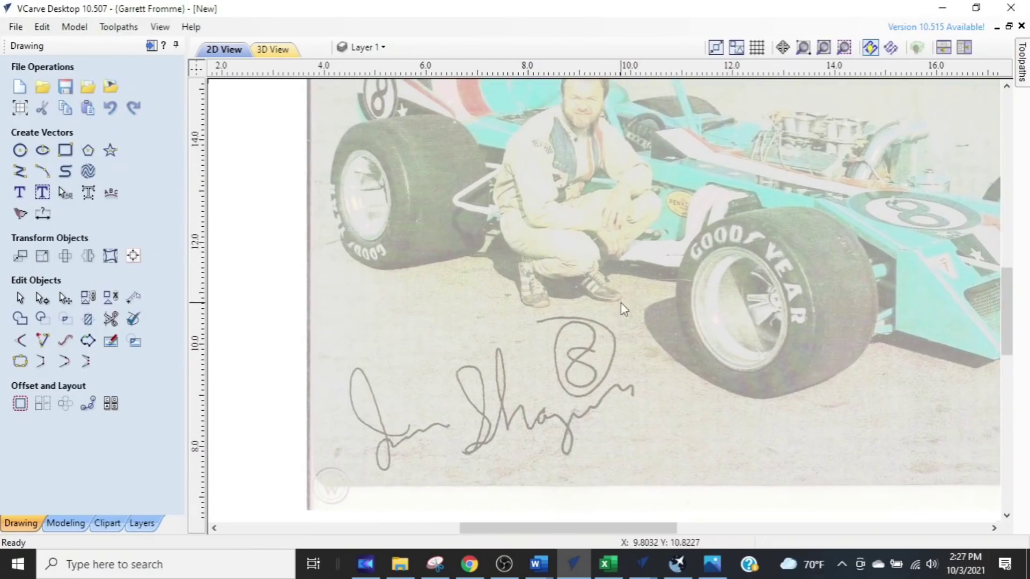
pyautogui.scroll(-1, 545, 262)
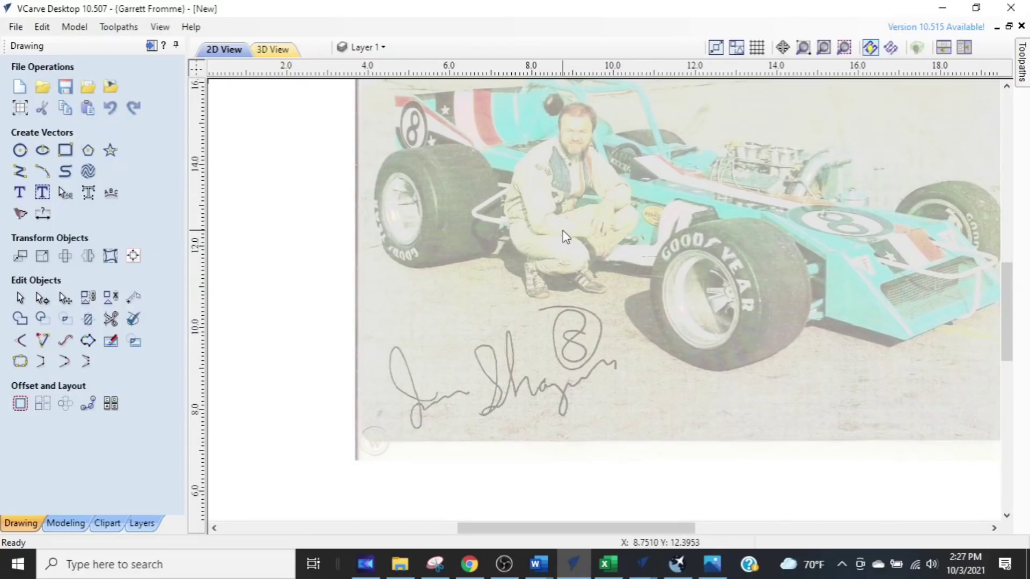
pyautogui.click(651, 205)
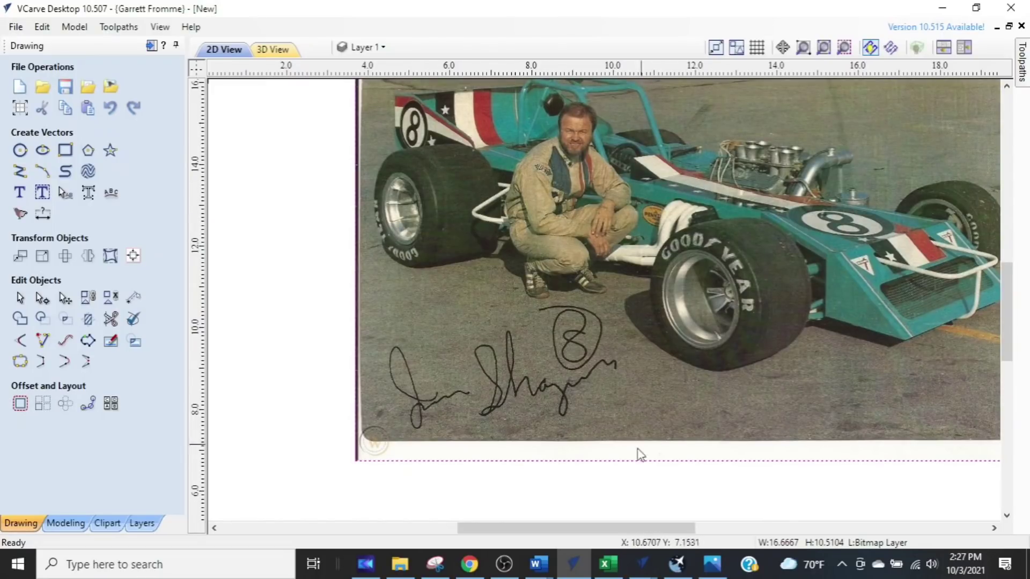
pyautogui.click(616, 465)
pyautogui.click(296, 278)
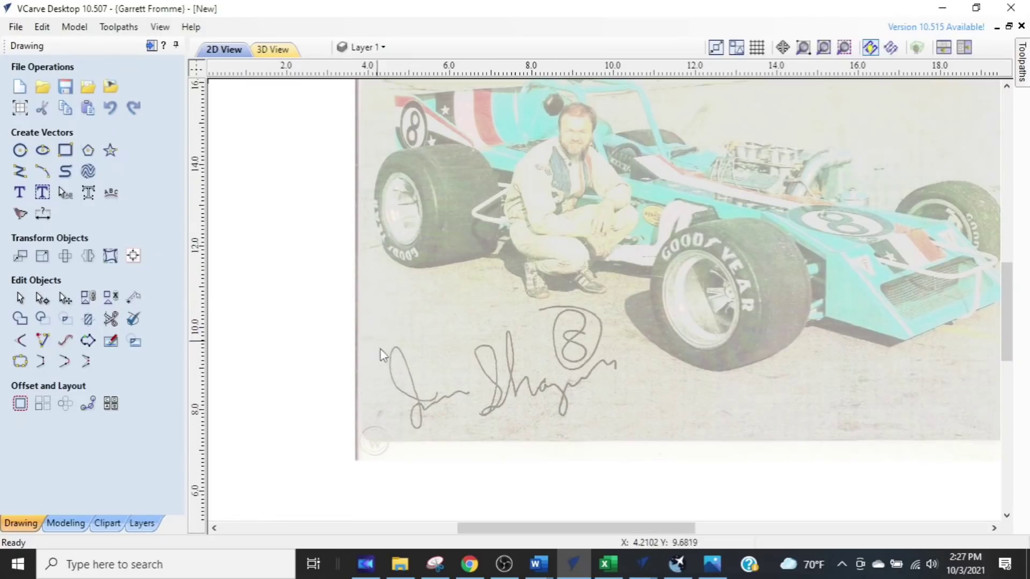
# - Draw a square-cornered rectangle about 2.15 by 1.8 inches in the blank area beside the photo
pyautogui.scroll(2, 403, 427)
pyautogui.scroll(1, 401, 423)
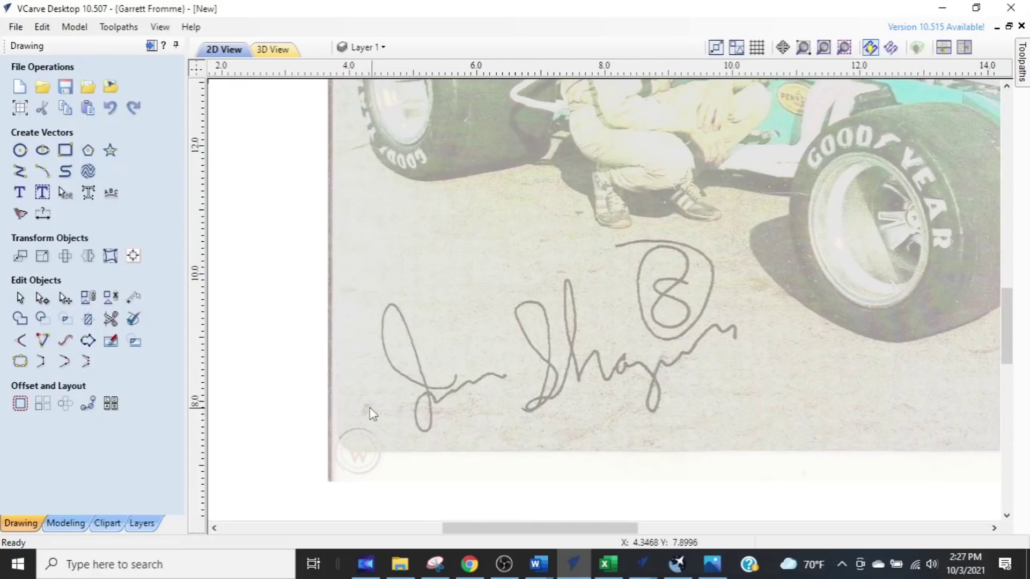
pyautogui.moveTo(303, 378); pyautogui.dragTo(593, 364, button='middle')
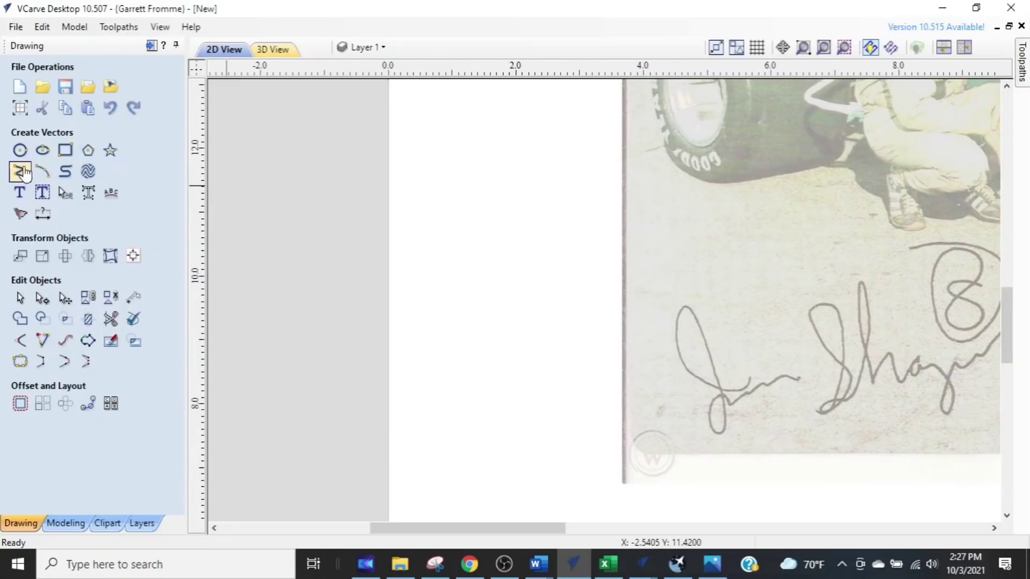
pyautogui.click(64, 152)
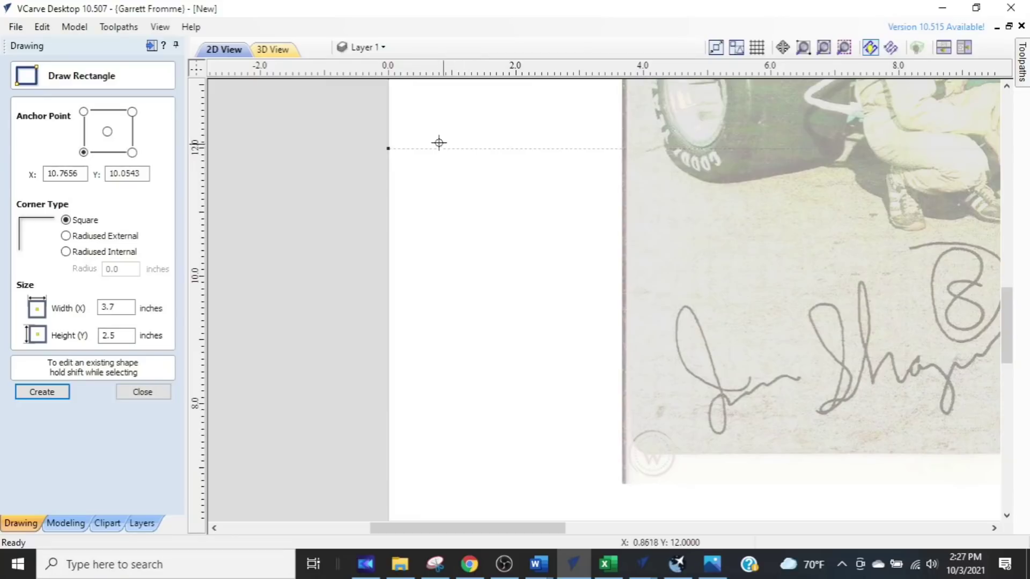
pyautogui.moveTo(432, 149); pyautogui.dragTo(570, 263)
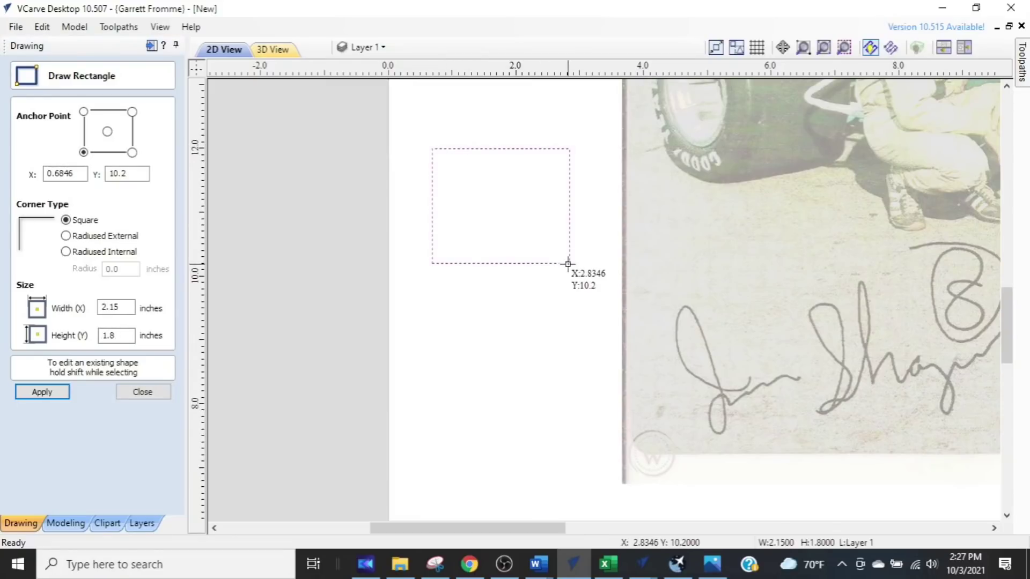
pyautogui.click(142, 393)
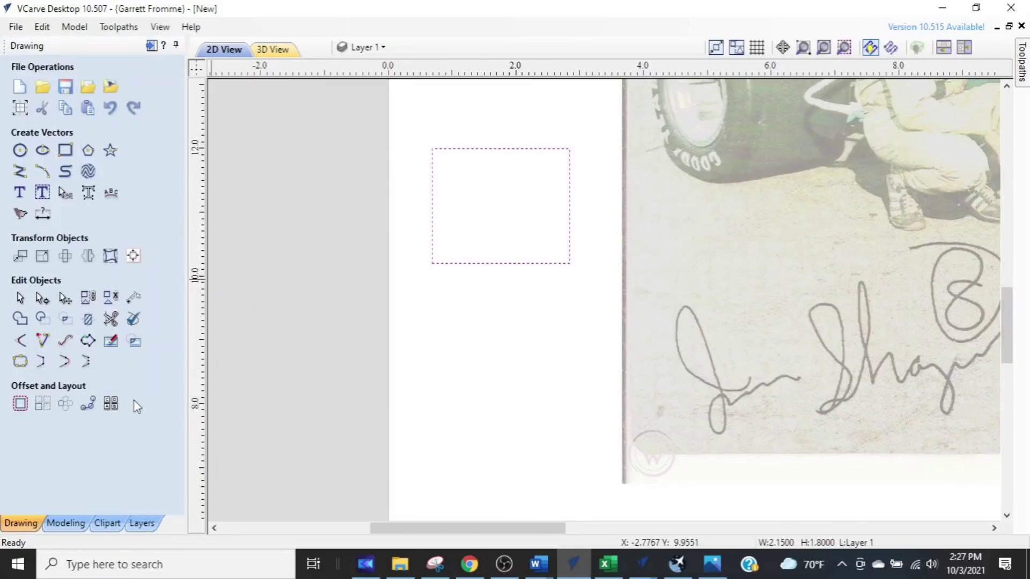
# - Draw an open two-segment polyline with a central peak below the rectangle
pyautogui.click(19, 173)
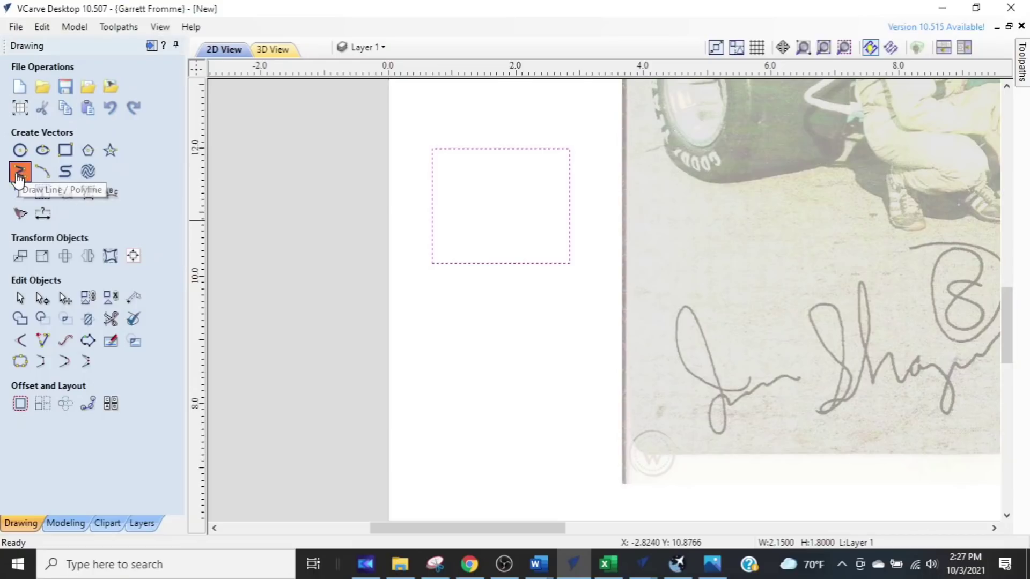
pyautogui.click(419, 378)
pyautogui.click(502, 332)
pyautogui.click(587, 393)
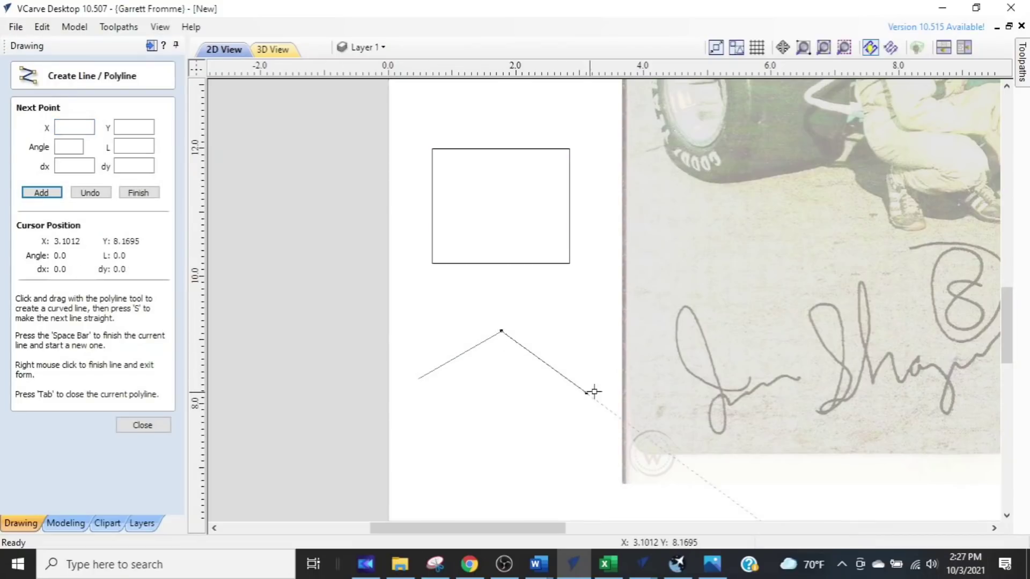
pyautogui.rightClick(561, 329)
pyautogui.click(432, 338)
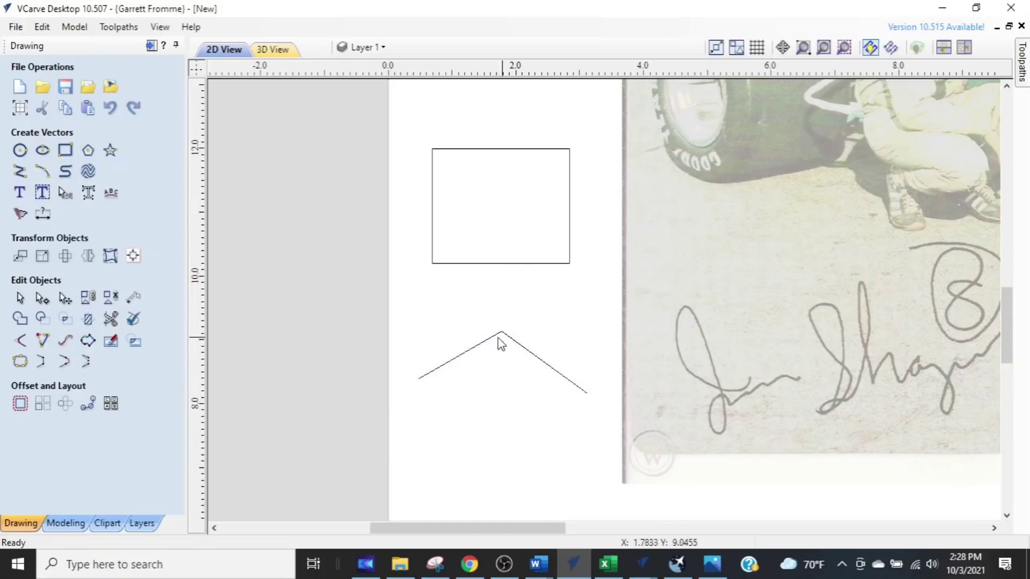
# - Delete the practice rectangle and the open polyline together
pyautogui.click(464, 263)
pyautogui.click(416, 383)
pyautogui.press('ctrl')
pyautogui.moveTo(555, 232); pyautogui.dragTo(488, 368)
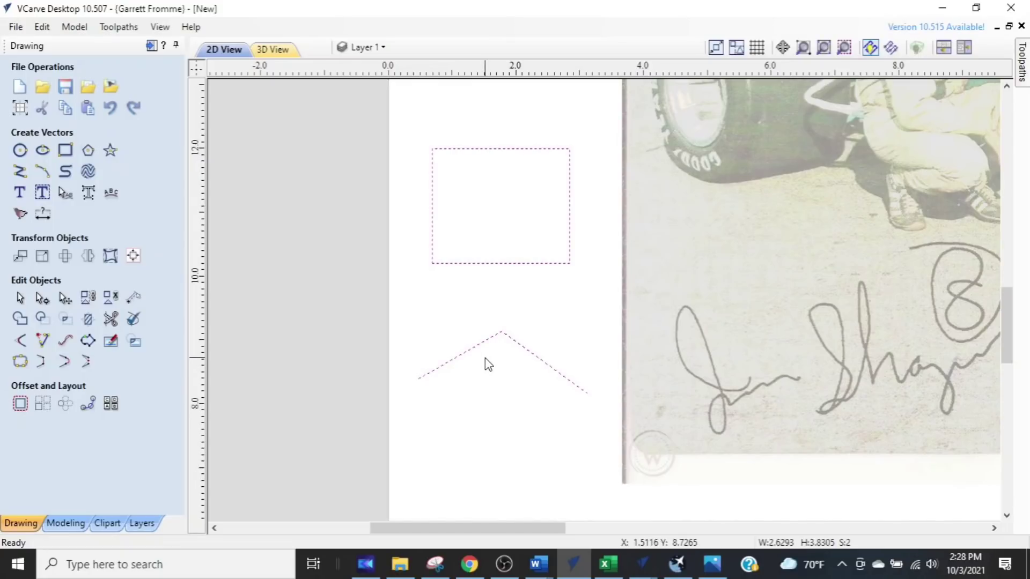
pyautogui.press('Delete')
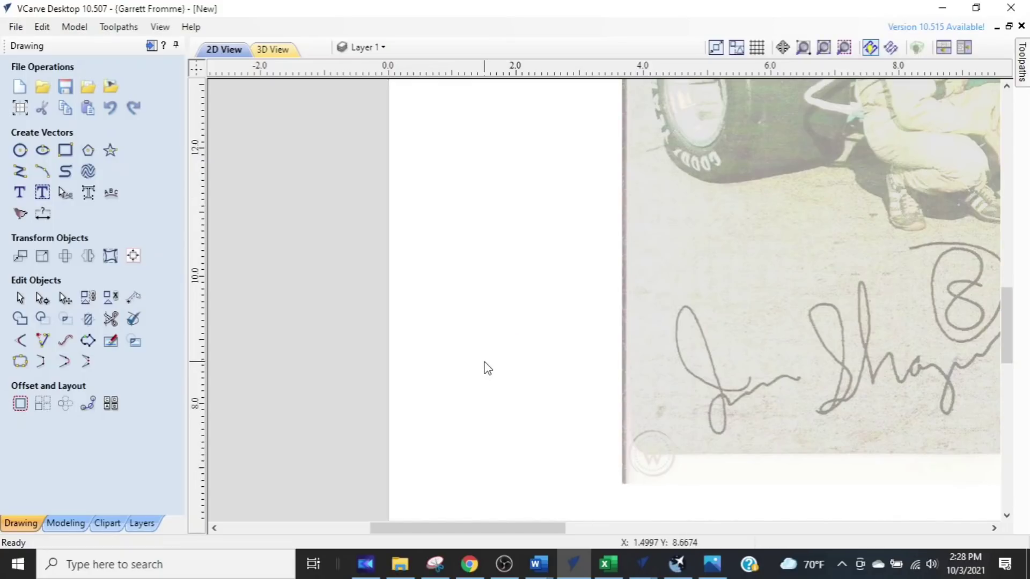
# - Draw a square-cornered rectangle about 6.0 by 3.1 inches around the signature in the photo
pyautogui.scroll(-3, 485, 367)
pyautogui.moveTo(587, 372); pyautogui.dragTo(418, 349, button='middle')
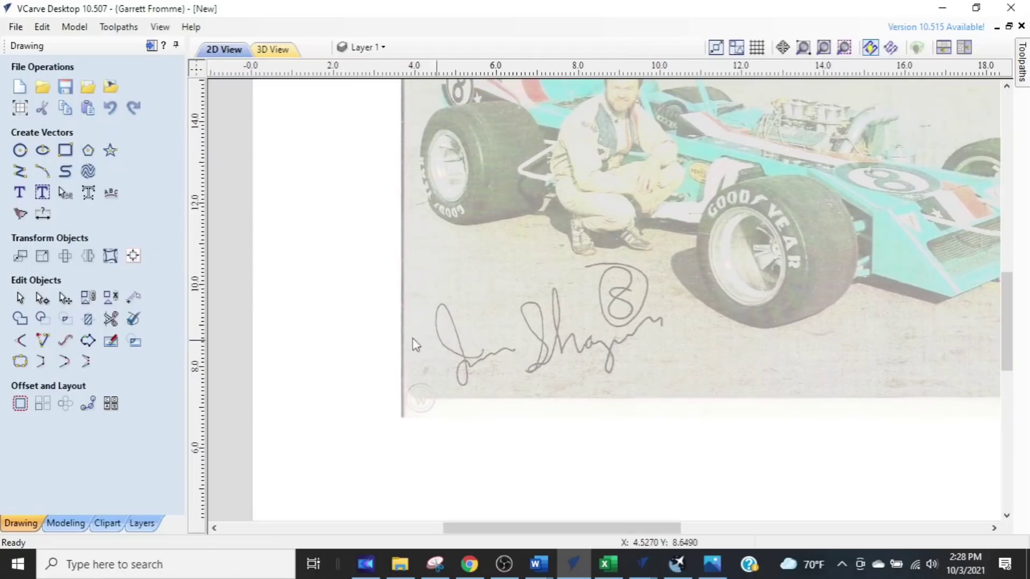
pyautogui.click(65, 151)
pyautogui.scroll(3, 646, 271)
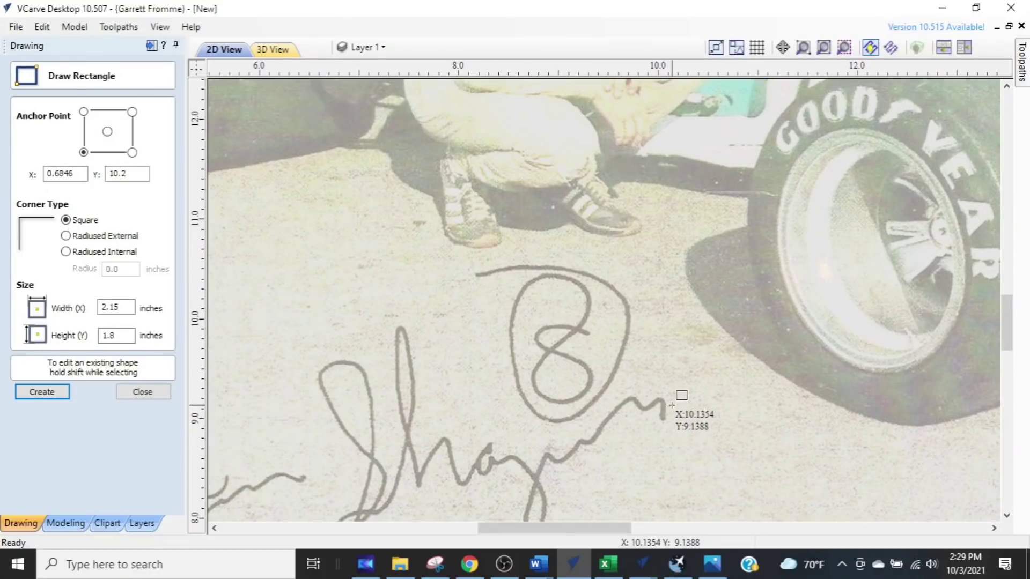
pyautogui.click(672, 256)
pyautogui.scroll(-2, 673, 257)
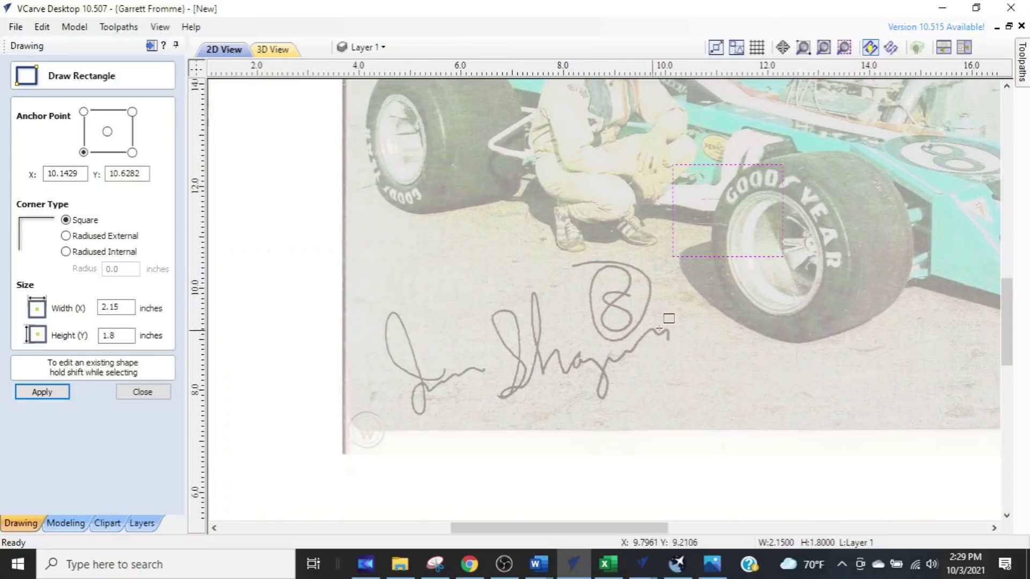
pyautogui.press('Delete')
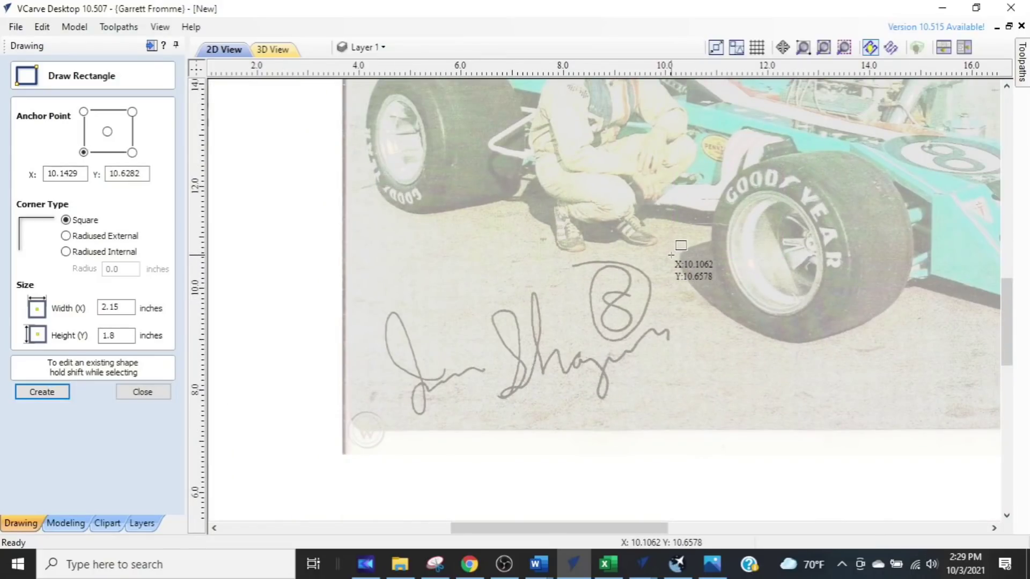
pyautogui.moveTo(675, 255); pyautogui.dragTo(369, 414)
pyautogui.scroll(2, 433, 441)
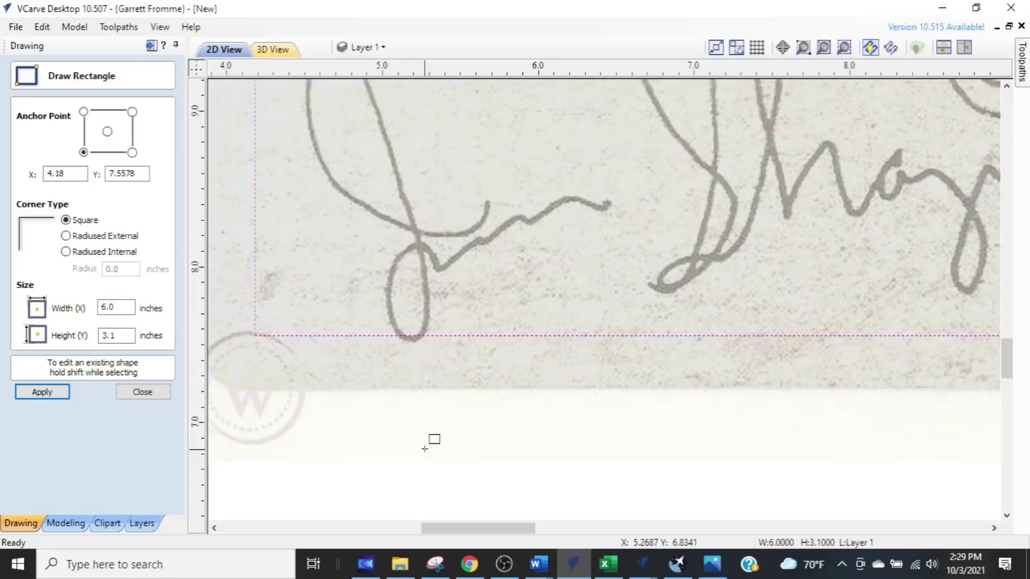
pyautogui.scroll(3, 437, 386)
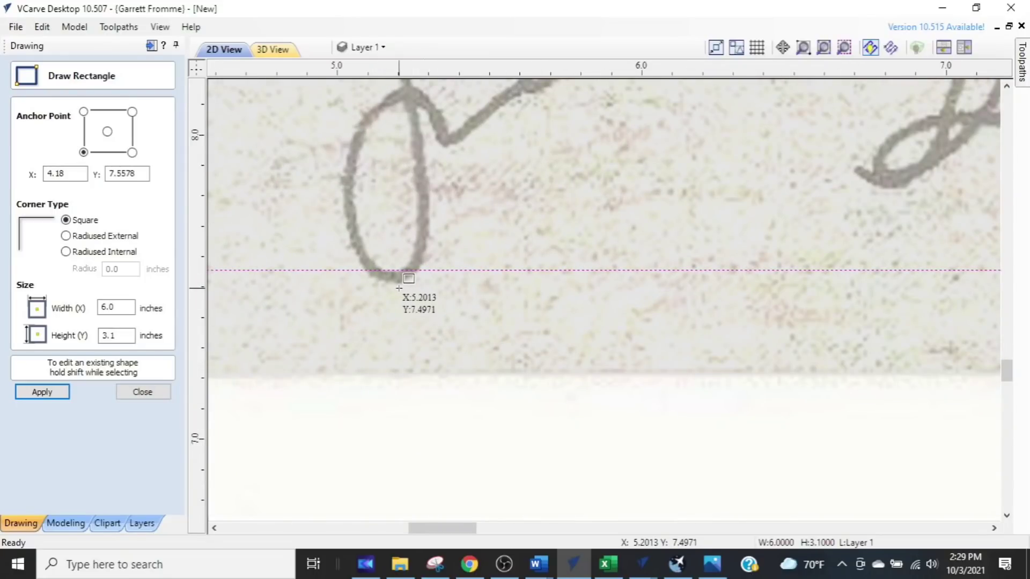
pyautogui.scroll(-1, 430, 363)
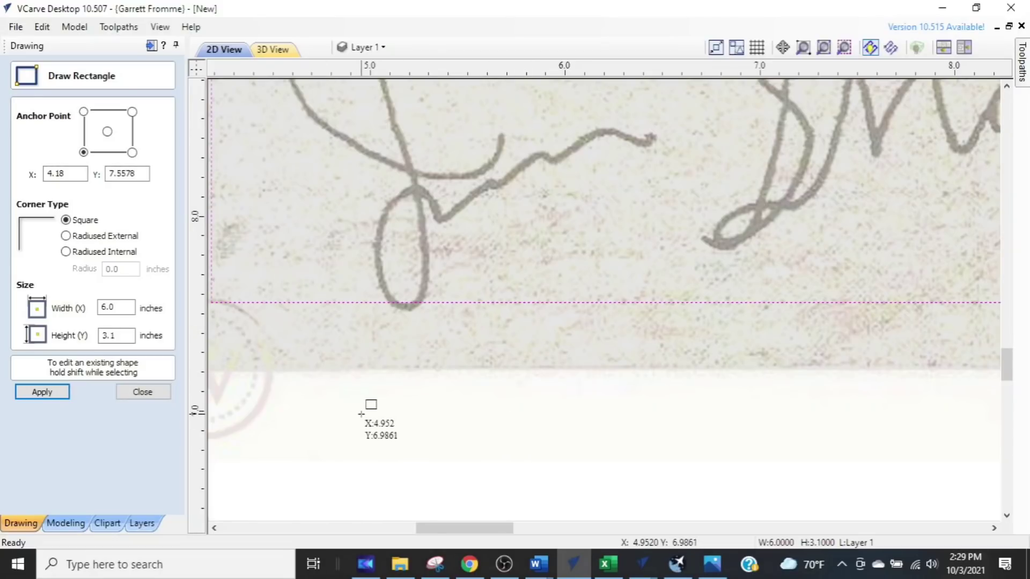
pyautogui.press('Escape')
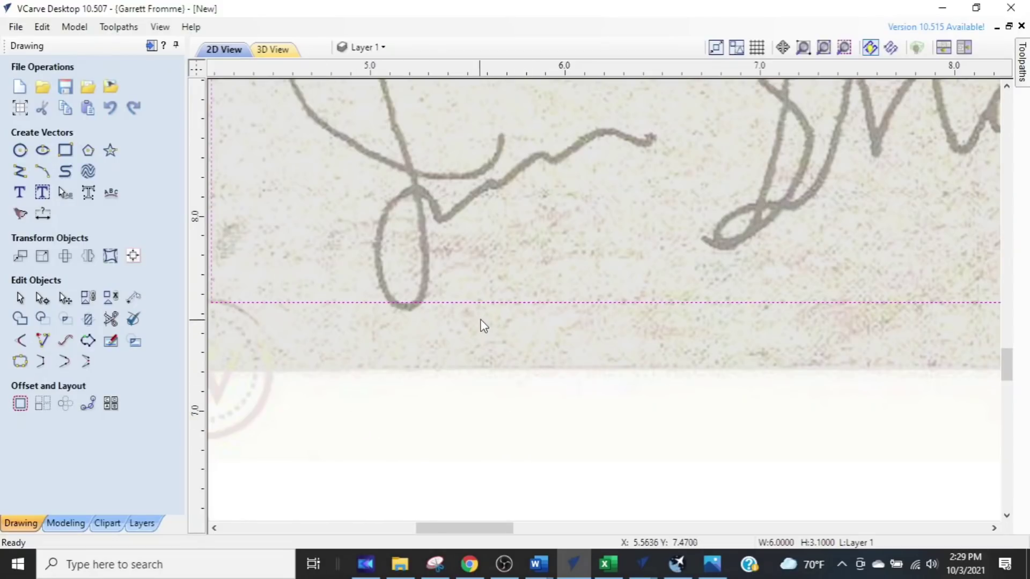
# - Move the rectangle slightly down past the signature's lowest loop and pull its left side inward to a width of about 5.82 inches
pyautogui.scroll(-3, 491, 311)
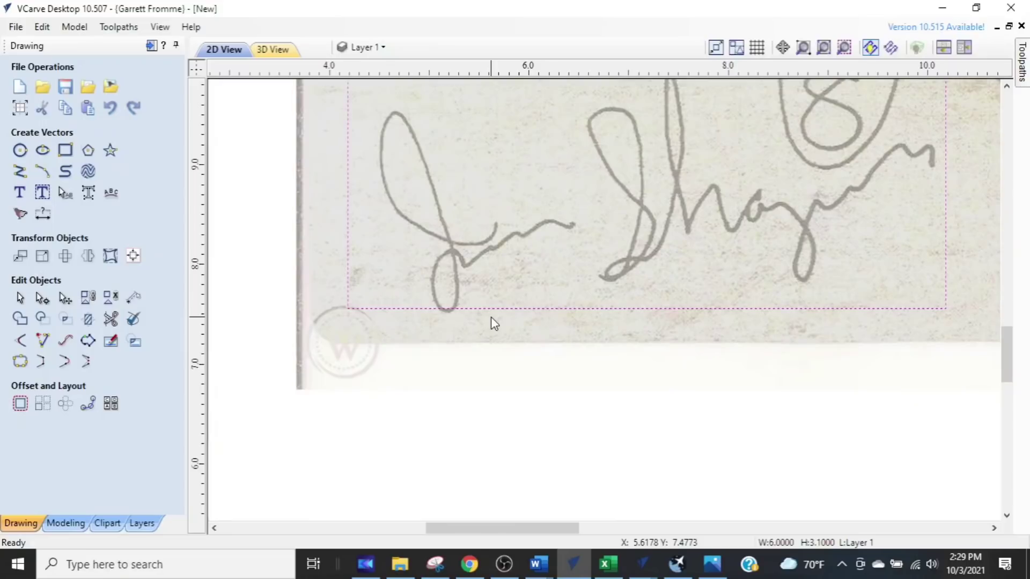
pyautogui.scroll(1, 457, 402)
pyautogui.moveTo(455, 396); pyautogui.dragTo(479, 418, button='middle')
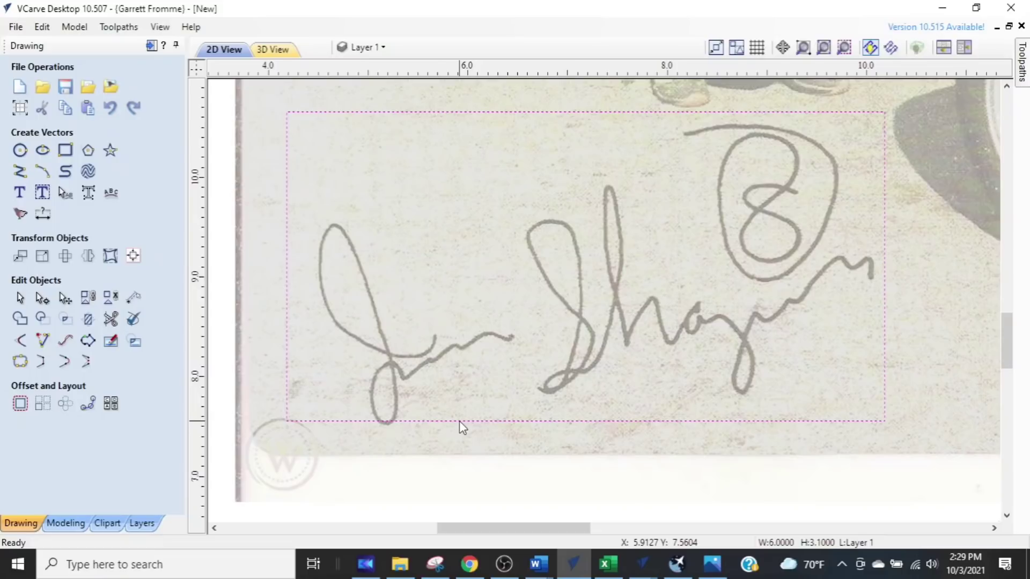
pyautogui.click(459, 422)
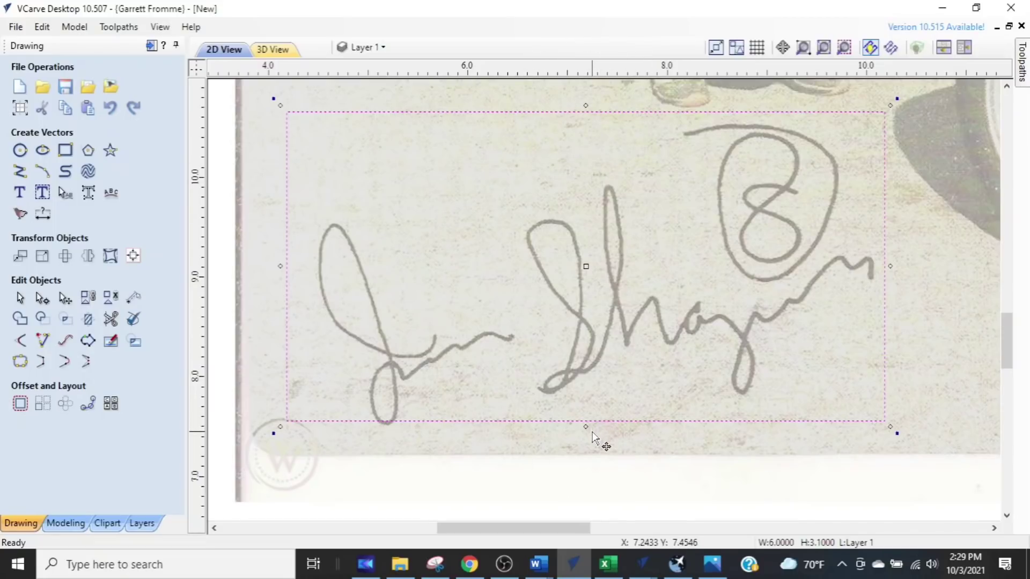
pyautogui.moveTo(590, 425); pyautogui.dragTo(590, 434)
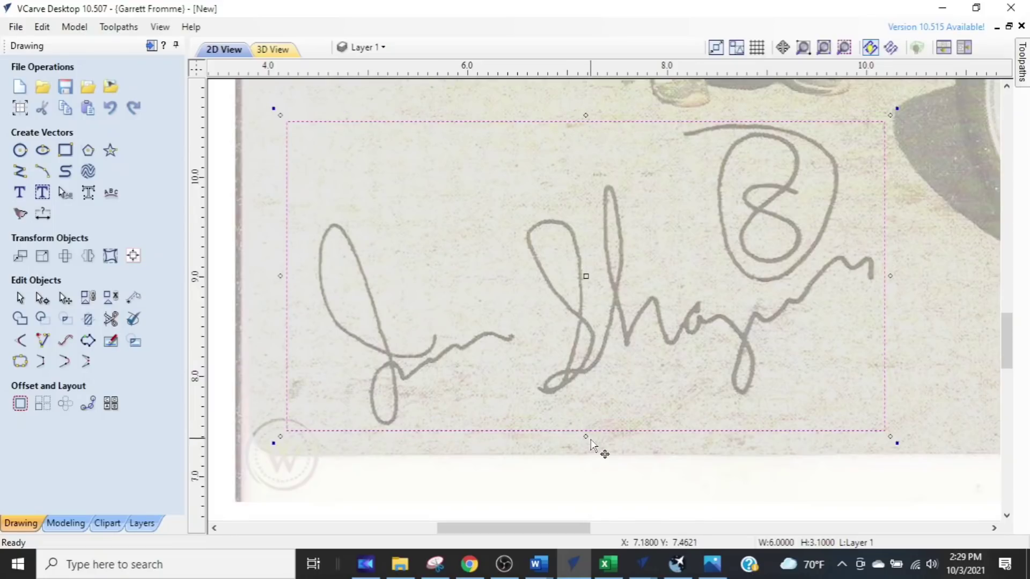
pyautogui.press('ctrl')
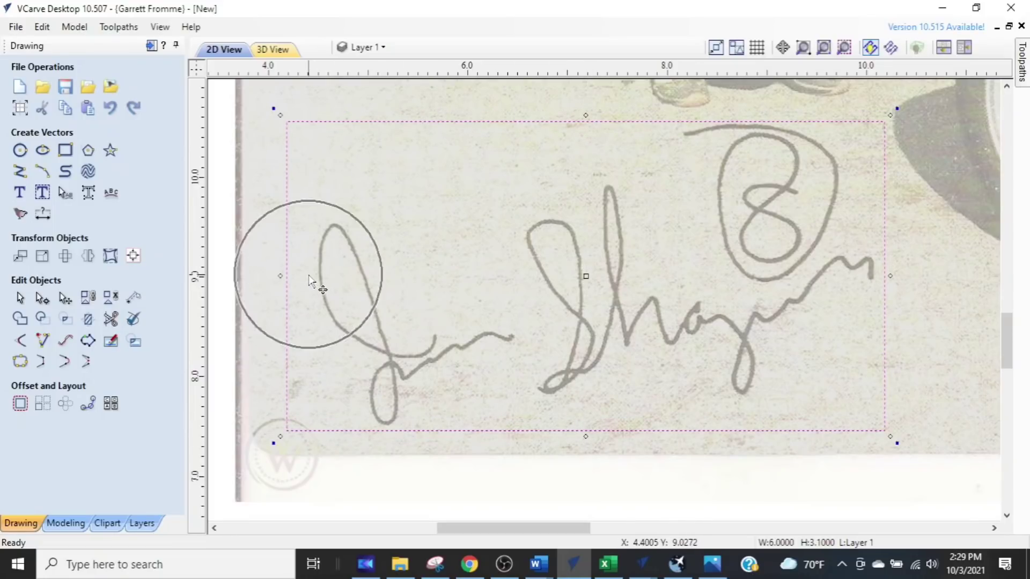
pyautogui.moveTo(280, 276); pyautogui.dragTo(304, 277)
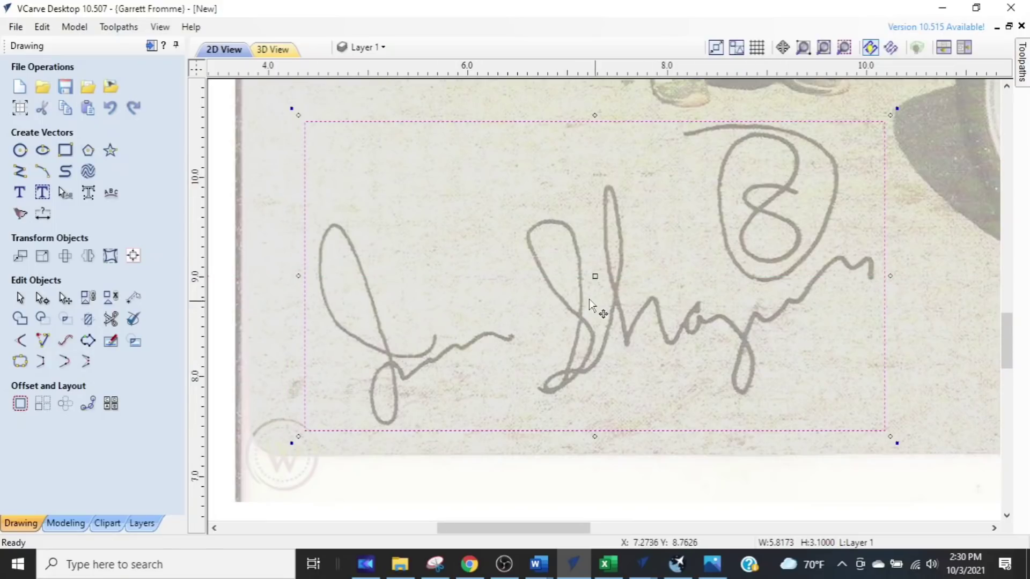
# - Select the photo together with the rectangle and crop the bitmap to the signature area
pyautogui.scroll(-3, 464, 310)
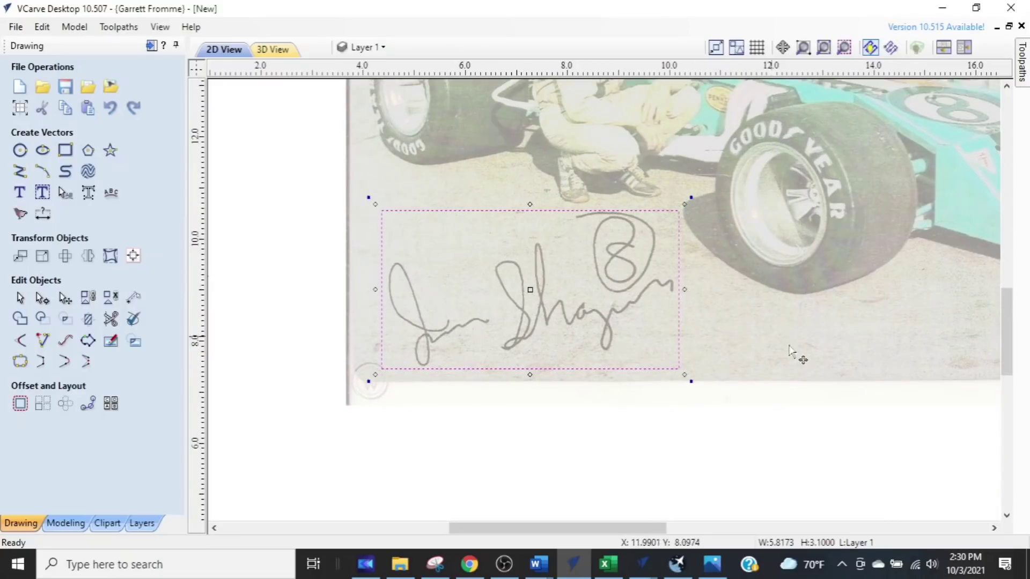
pyautogui.scroll(-1, 796, 361)
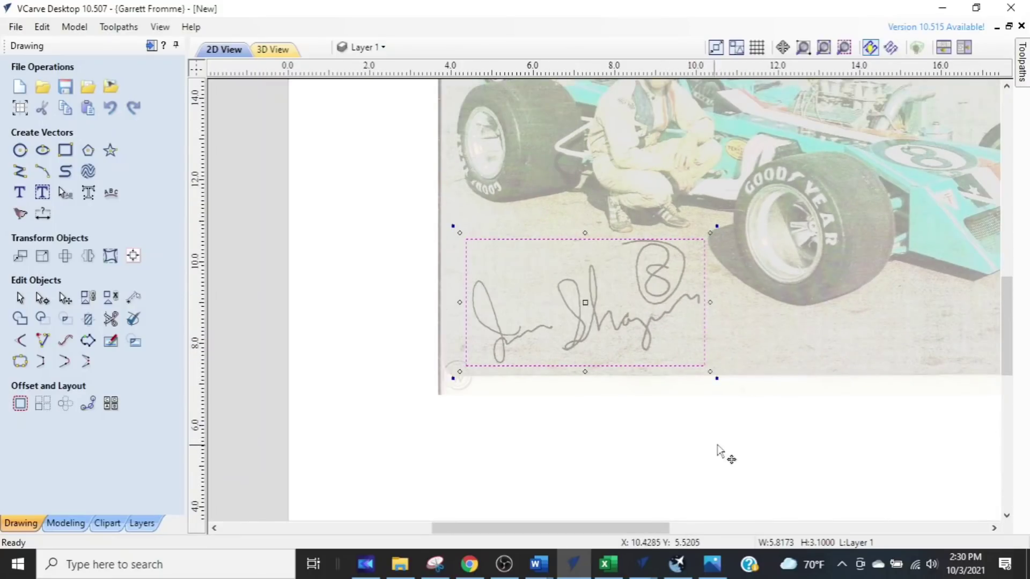
pyautogui.keyDown('shift'); pyautogui.click(805, 331); pyautogui.keyUp('shift')
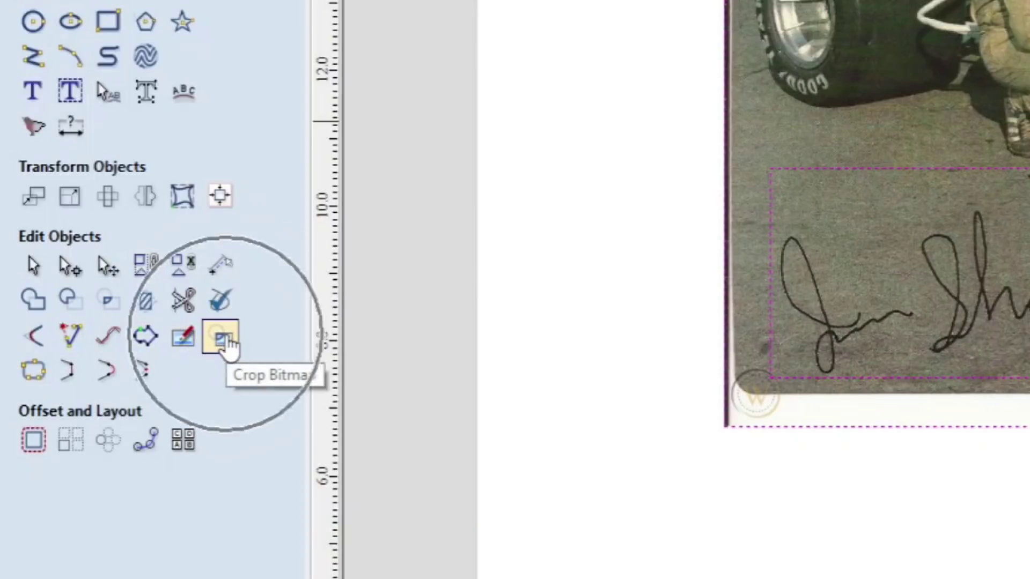
pyautogui.click(225, 340)
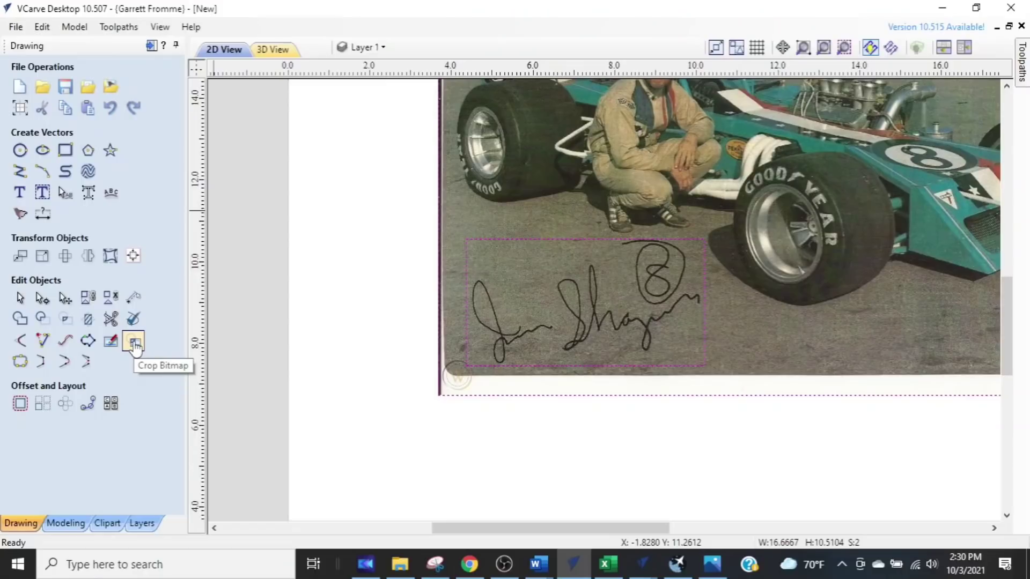
pyautogui.click(222, 342)
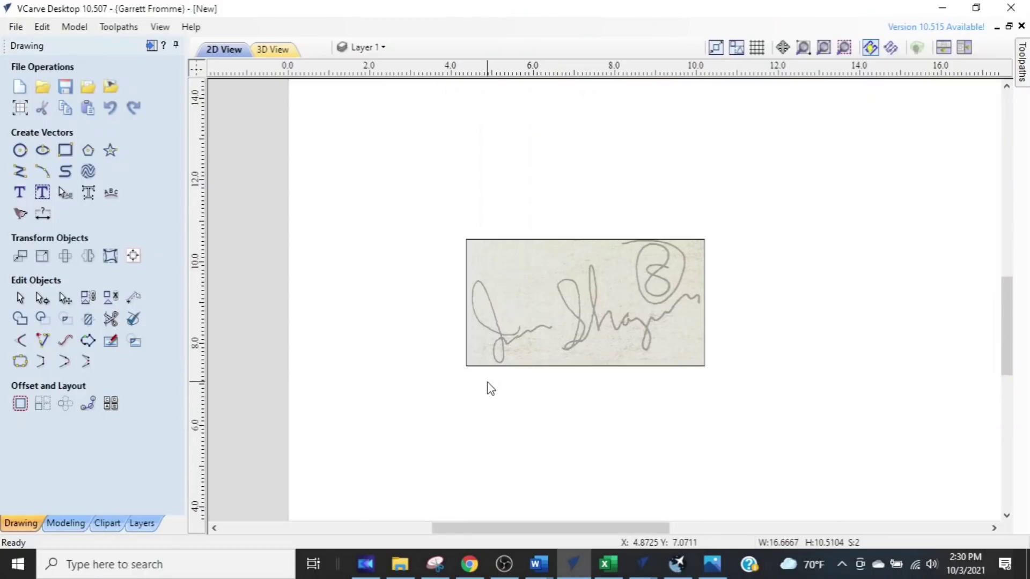
pyautogui.scroll(-4, 489, 387)
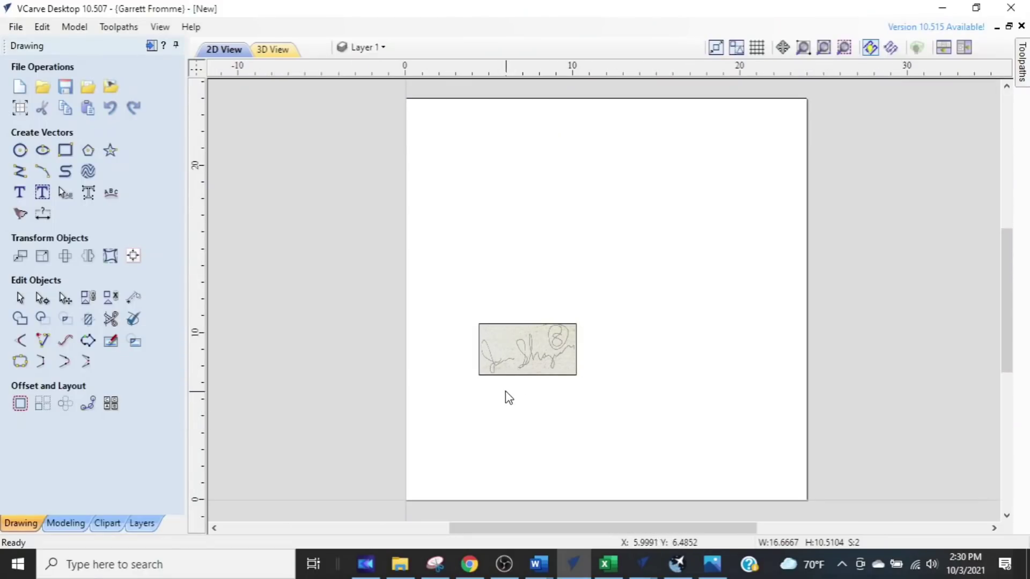
pyautogui.scroll(4, 506, 396)
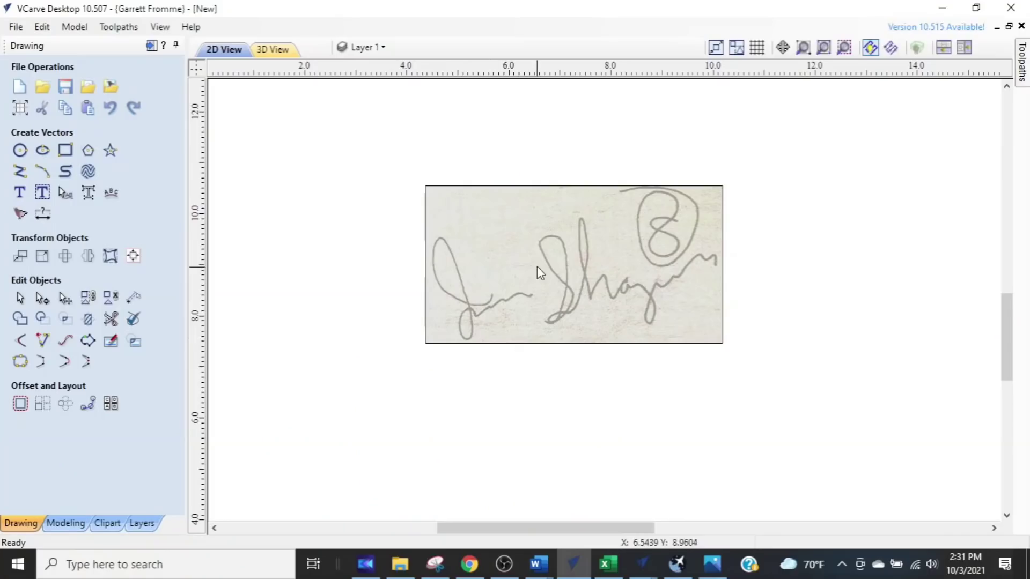
pyautogui.scroll(3, 539, 276)
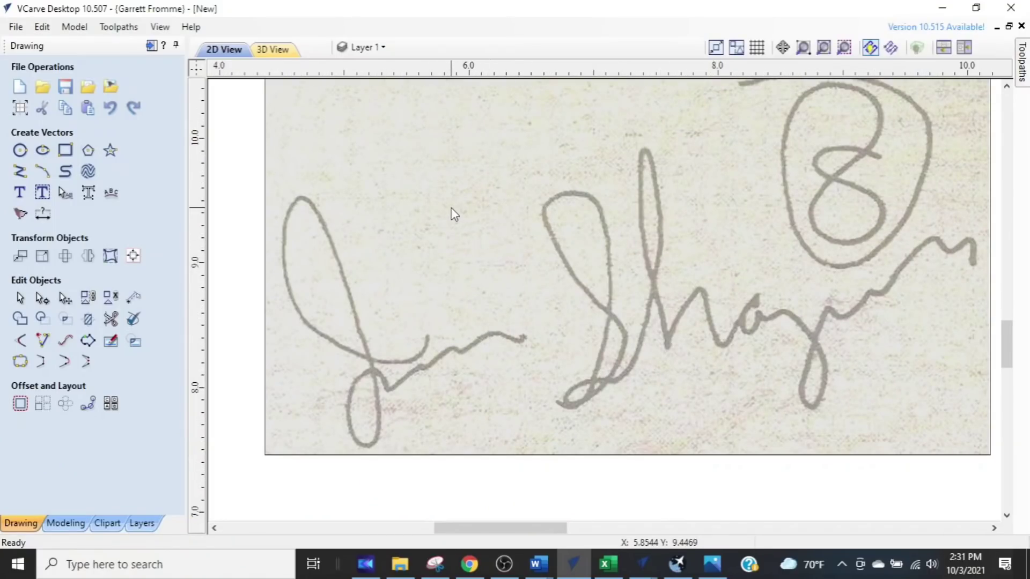
pyautogui.scroll(-2, 459, 362)
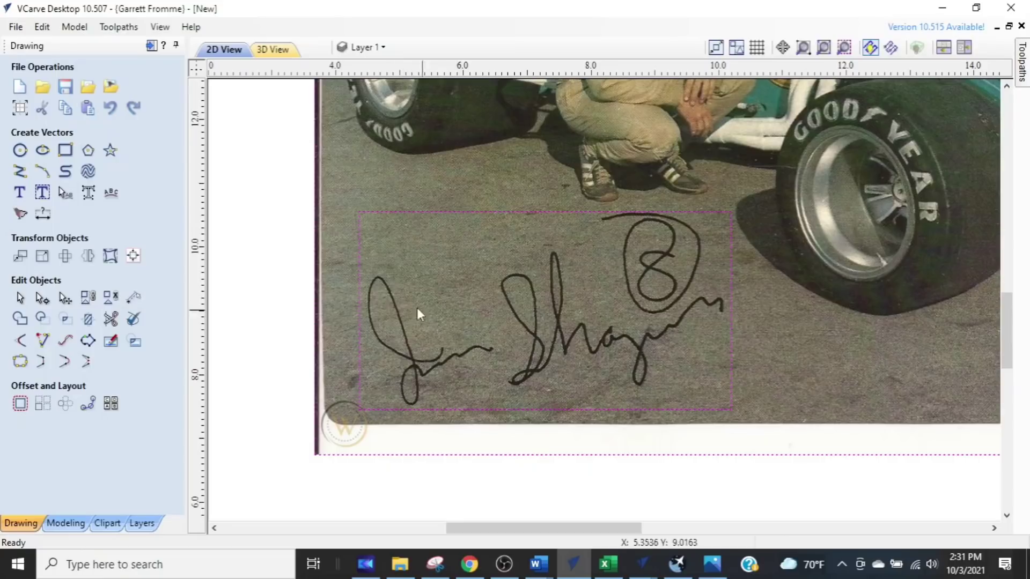
# - Draw a circle about 1.2 inches in diameter inside the rectangle, above the signature's first word
pyautogui.click(420, 213)
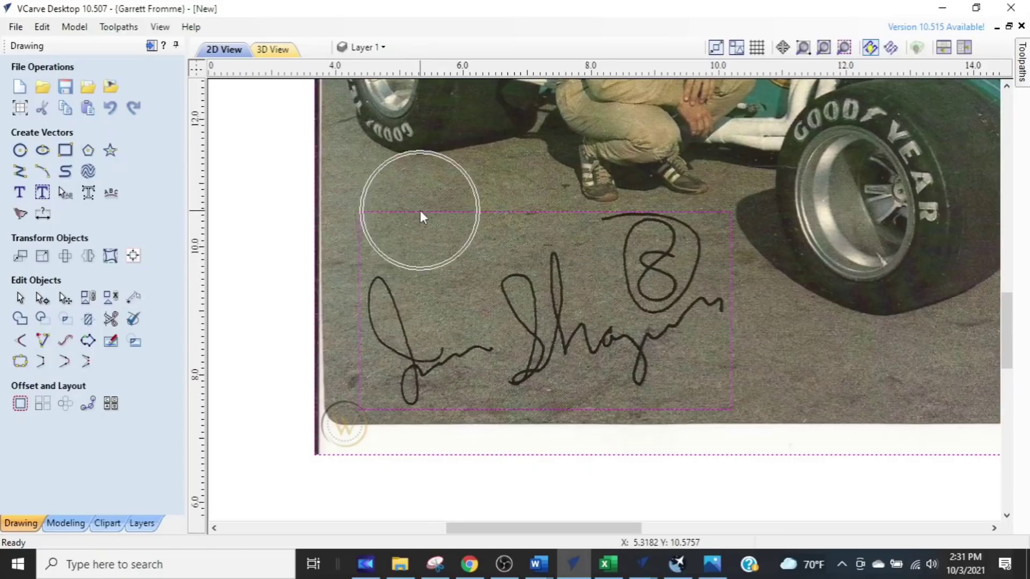
pyautogui.click(20, 151)
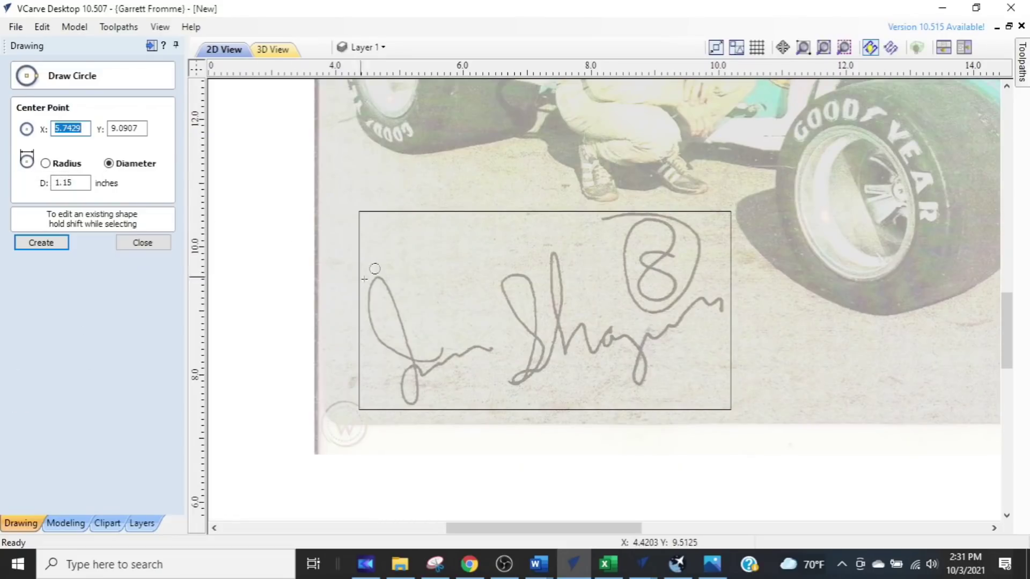
pyautogui.moveTo(450, 301); pyautogui.dragTo(453, 264)
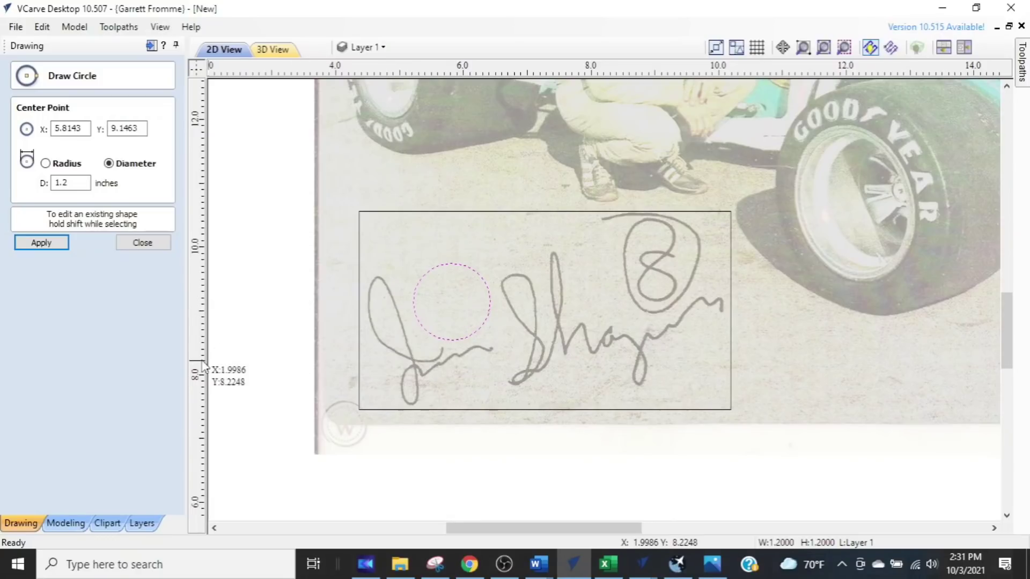
pyautogui.press('Escape')
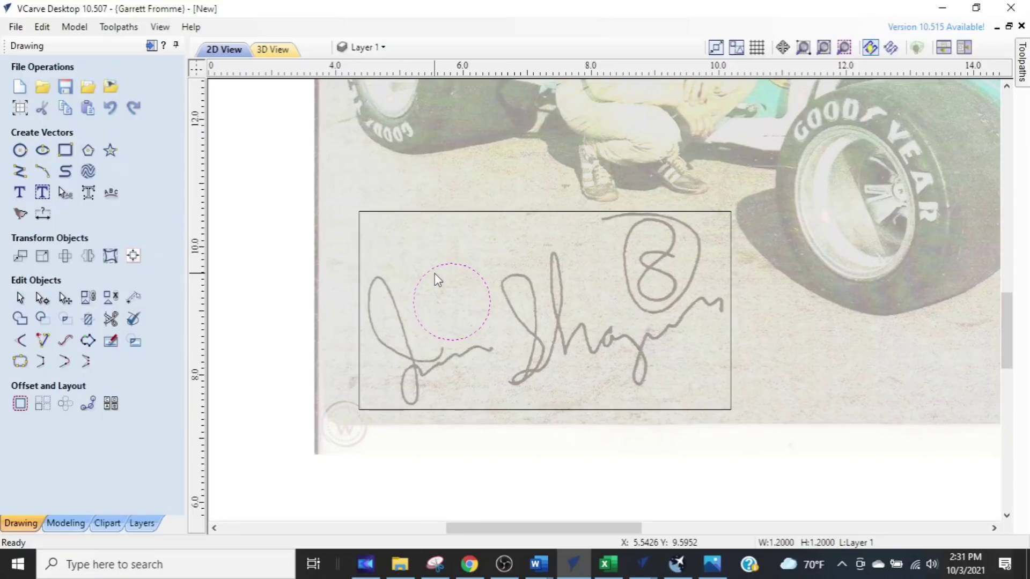
# - Select the circle, the rectangle and the photo together and crop the bitmap with both shapes
pyautogui.keyDown('shift'); pyautogui.click(360, 245); pyautogui.keyUp('shift')
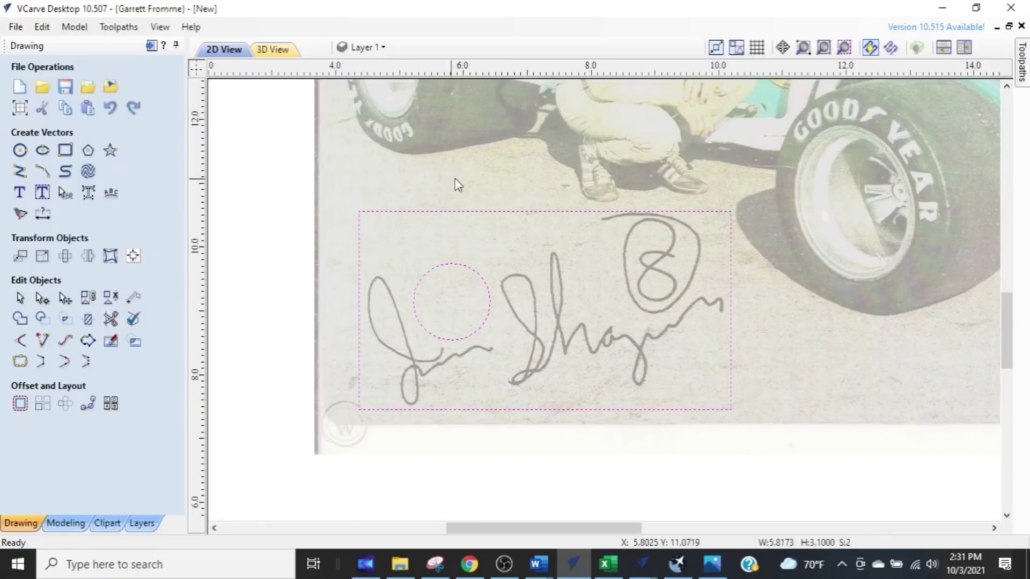
pyautogui.keyDown('shift'); pyautogui.click(487, 163); pyautogui.keyUp('shift')
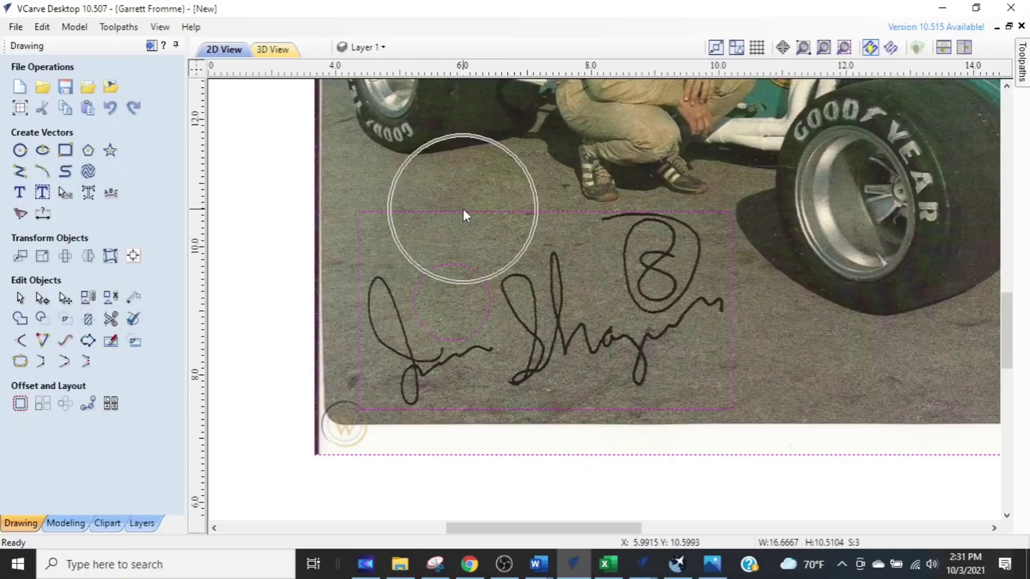
pyautogui.click(135, 343)
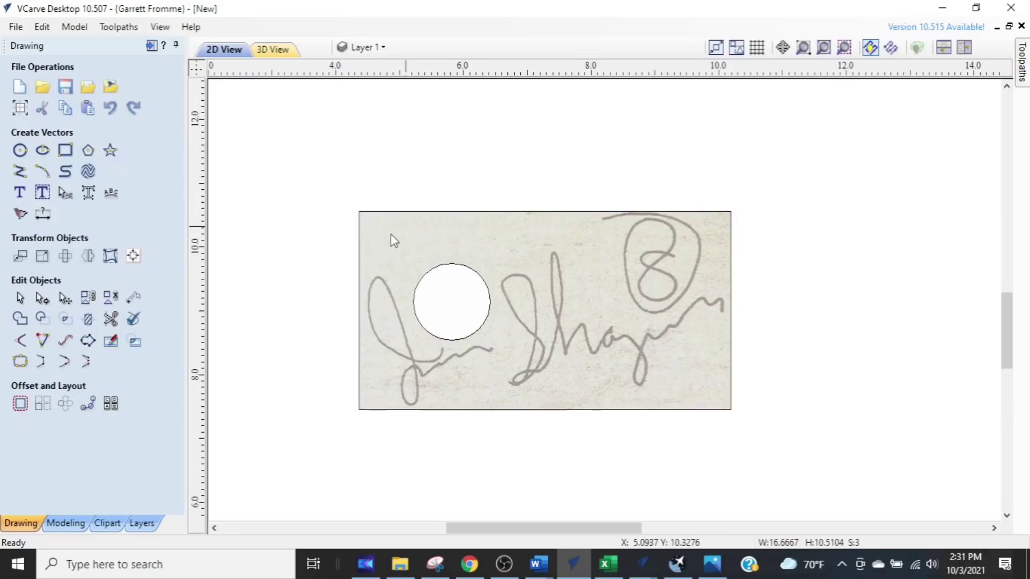
pyautogui.click(475, 277)
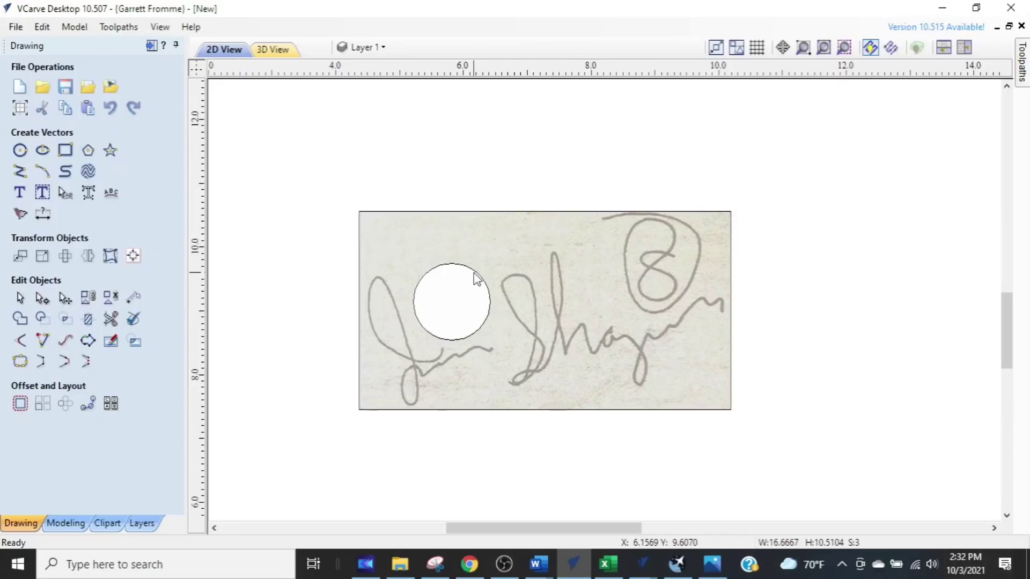
pyautogui.click(449, 307)
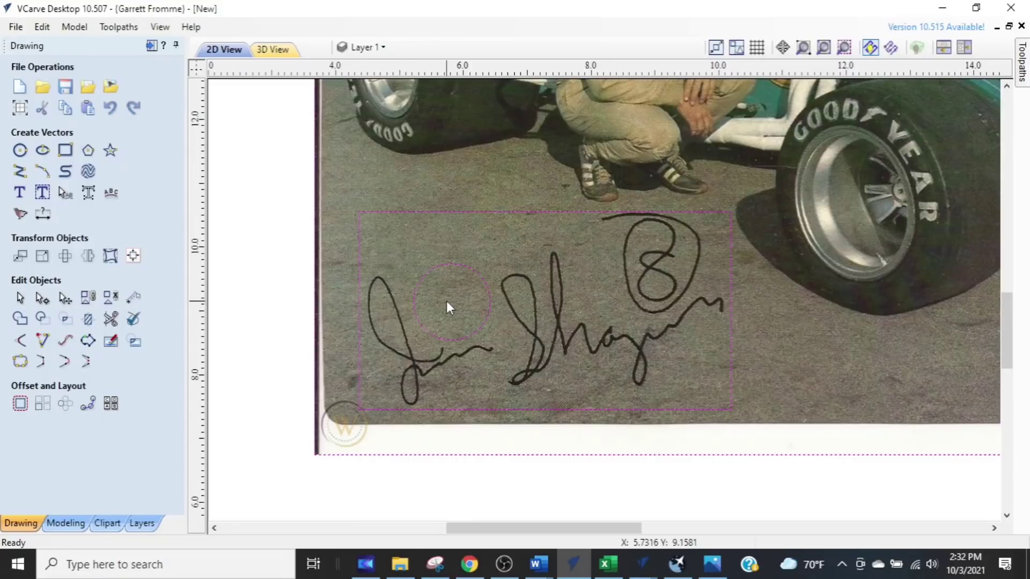
# - Draw a five-pointed star centred in the circle with an outer radius of about 0.45 inches and a 38% inner radius
pyautogui.click(111, 157)
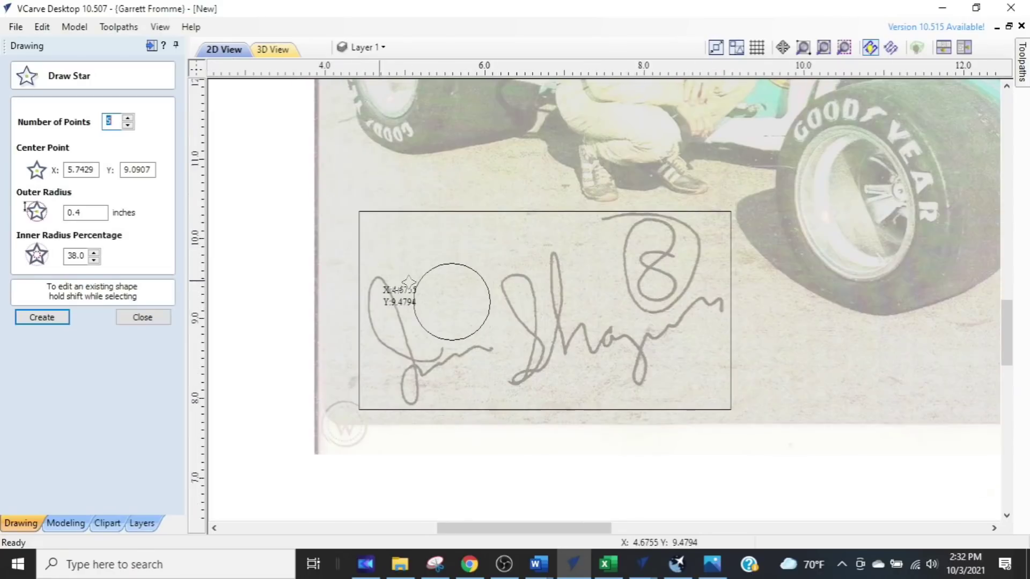
pyautogui.scroll(3, 450, 300)
pyautogui.moveTo(537, 311); pyautogui.dragTo(474, 368)
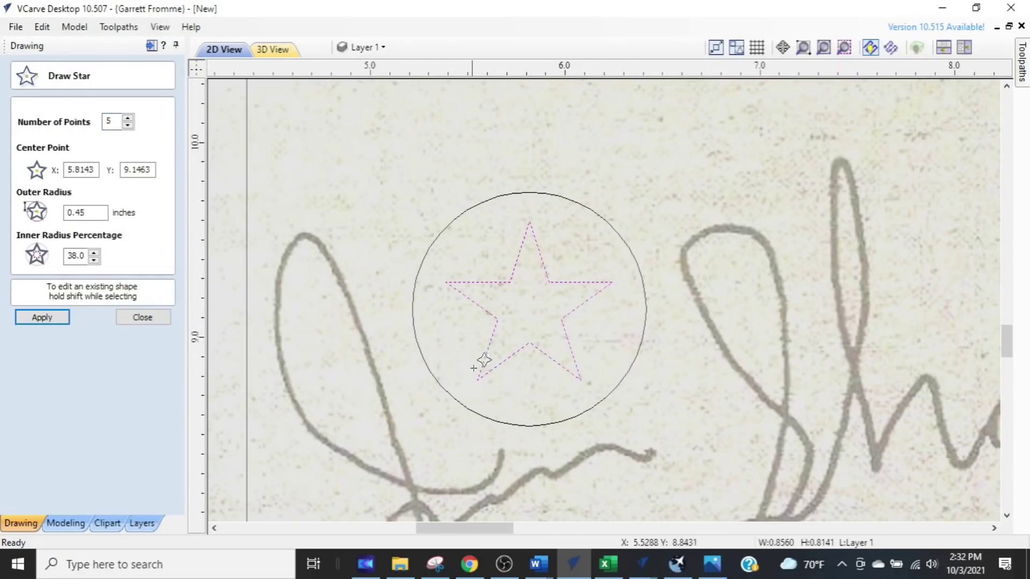
pyautogui.click(142, 317)
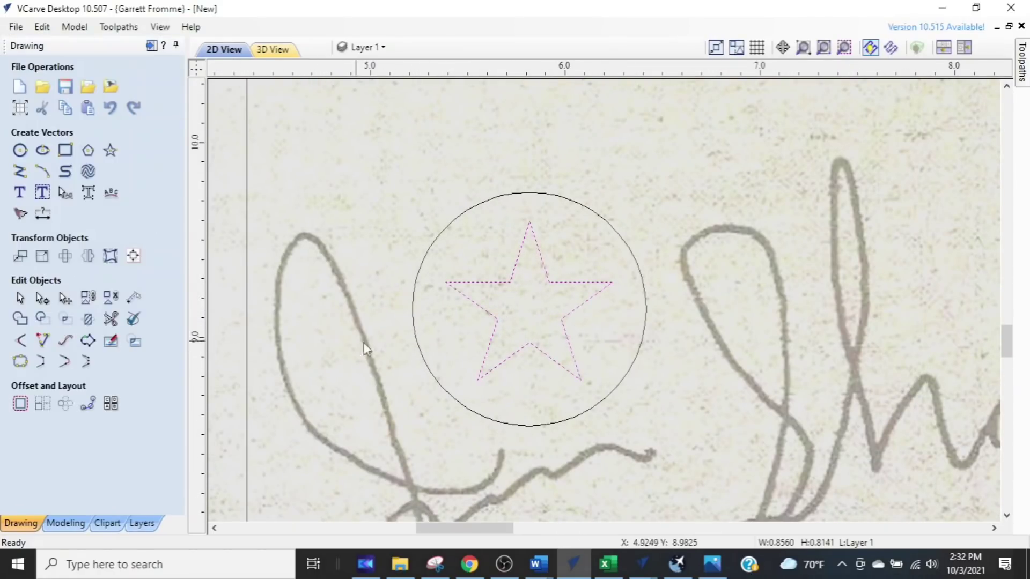
# - Select the star, circle, rectangle and photo together and crop the bitmap with the three nested shapes
pyautogui.scroll(-2, 428, 346)
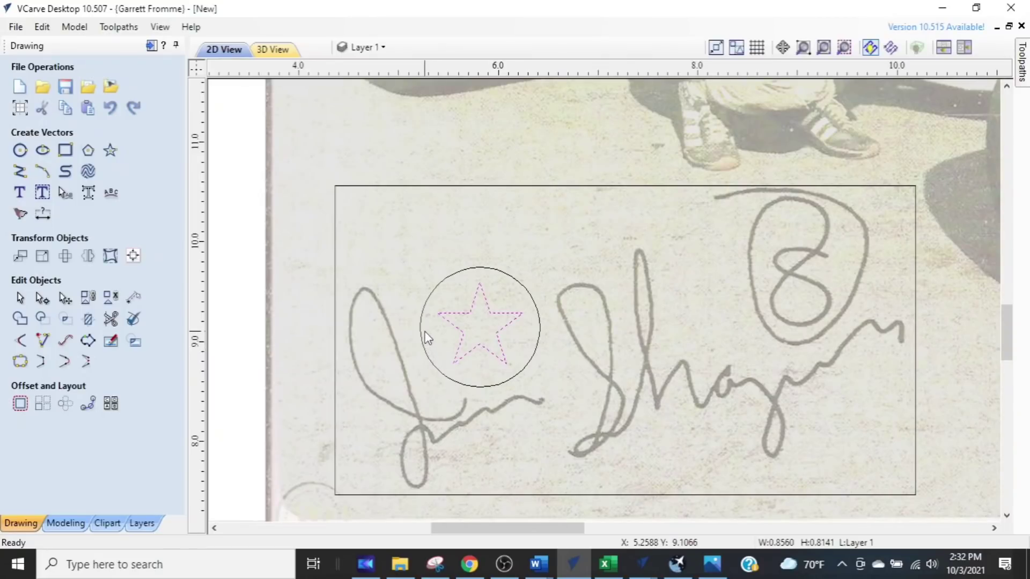
pyautogui.keyDown('shift'); pyautogui.click(422, 315); pyautogui.keyUp('shift')
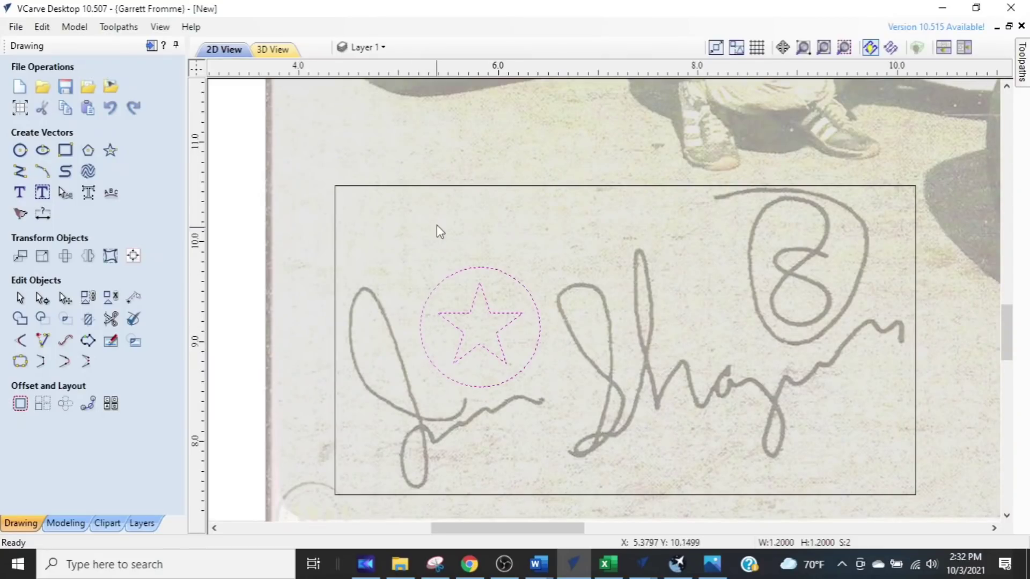
pyautogui.keyDown('shift'); pyautogui.click(436, 189); pyautogui.keyUp('shift')
pyautogui.keyDown('shift'); pyautogui.click(433, 186); pyautogui.keyUp('shift')
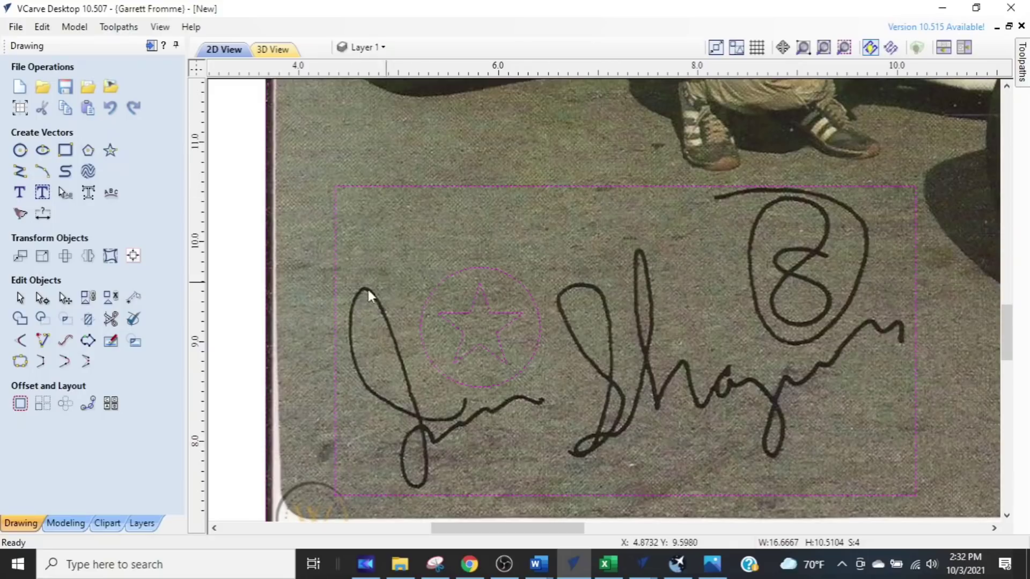
pyautogui.click(140, 348)
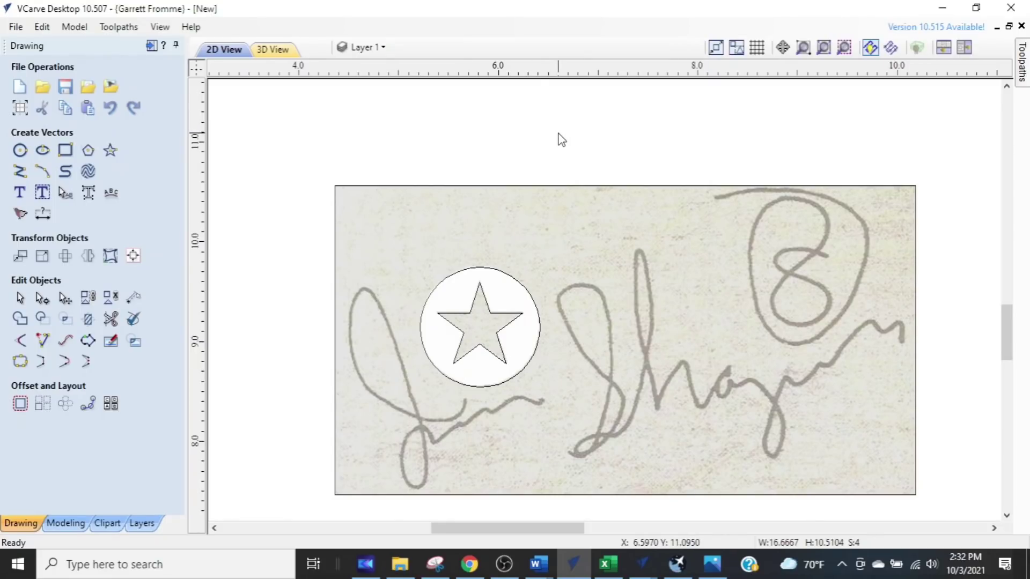
# - Examine which areas of the bitmap are kept or removed between the rectangle, the circle and the star
pyautogui.click(612, 267)
pyautogui.click(517, 291)
pyautogui.click(498, 310)
pyautogui.click(482, 328)
pyautogui.scroll(1, 485, 334)
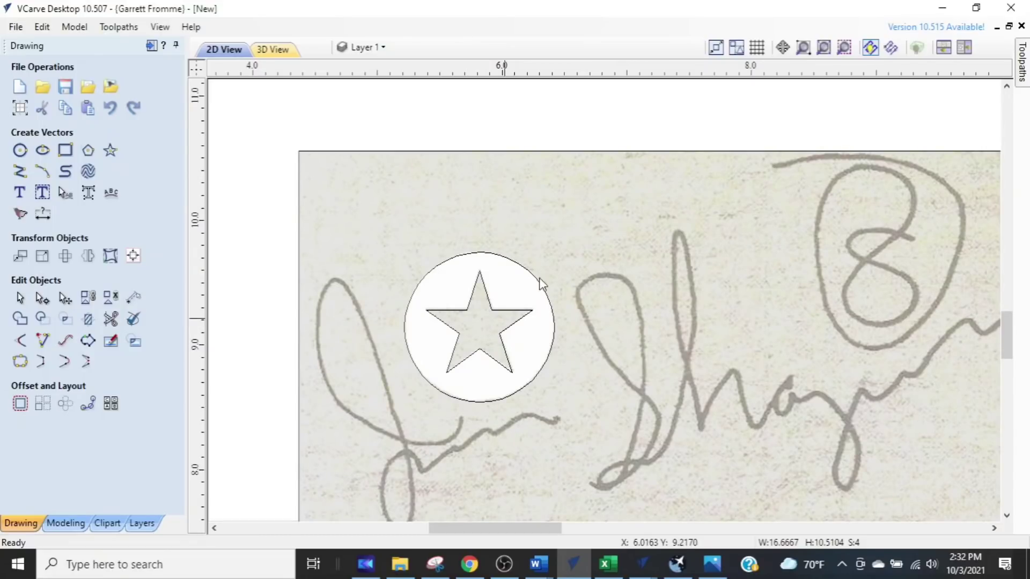
pyautogui.scroll(-1, 611, 139)
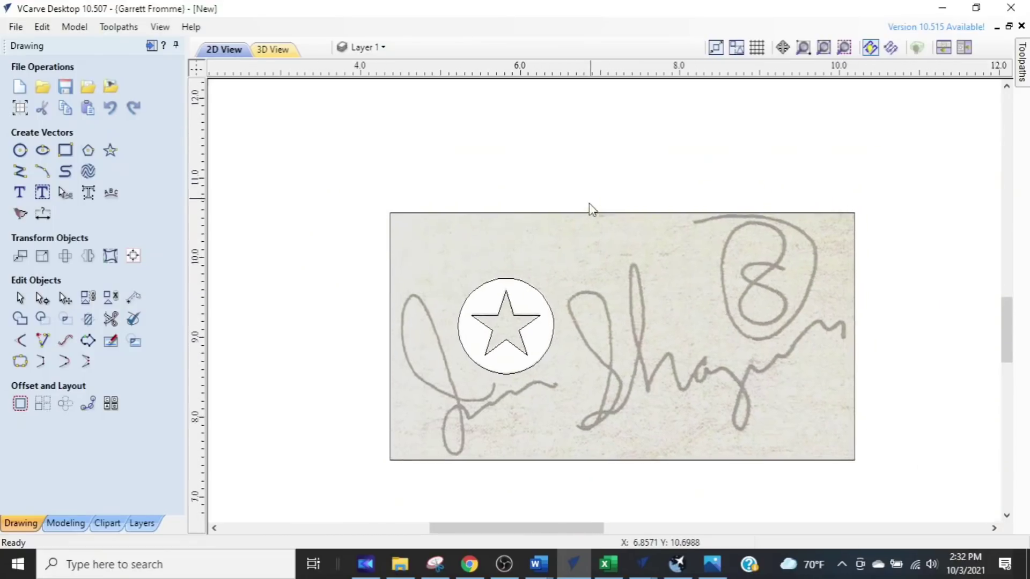
pyautogui.scroll(2, 592, 198)
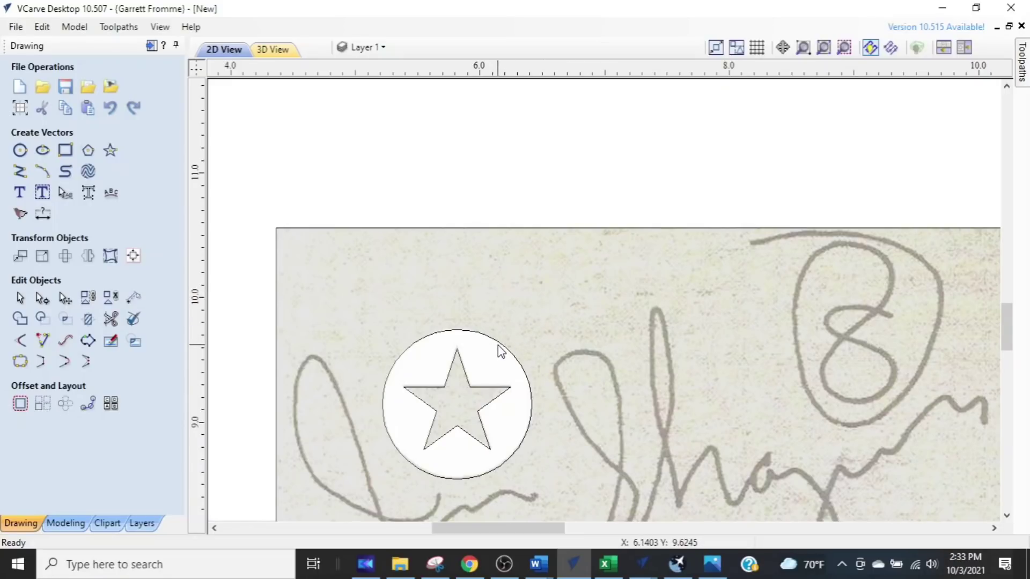
pyautogui.press('ctrl')
pyautogui.press('ctrl')
pyautogui.press('ctrl')
# - Undo the nested crop and the drawing of the star and circle, back to the full photo with the rectangle
pyautogui.scroll(-3, 604, 369)
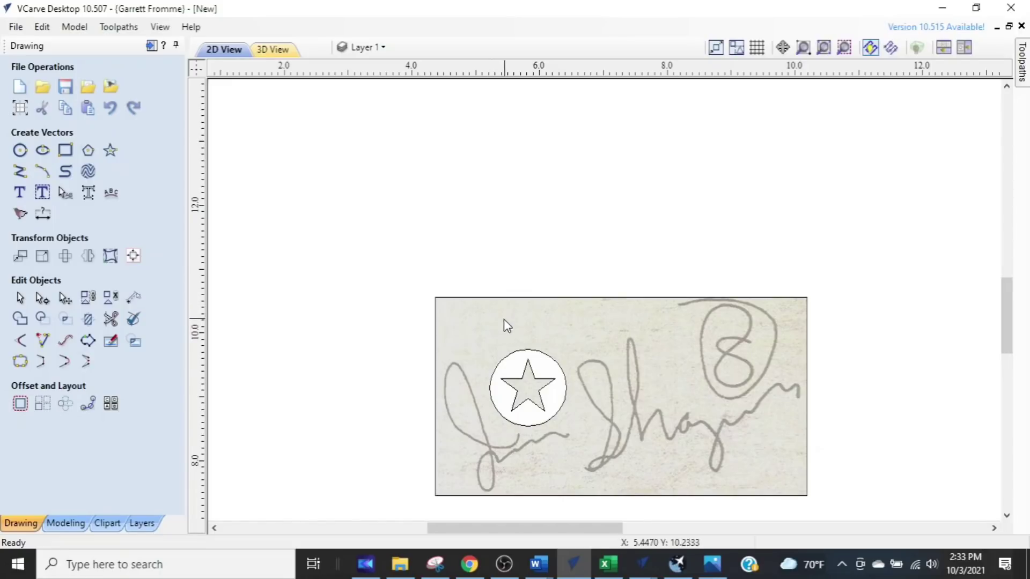
pyautogui.scroll(3, 543, 409)
pyautogui.hotkey('ctrl', 'z')
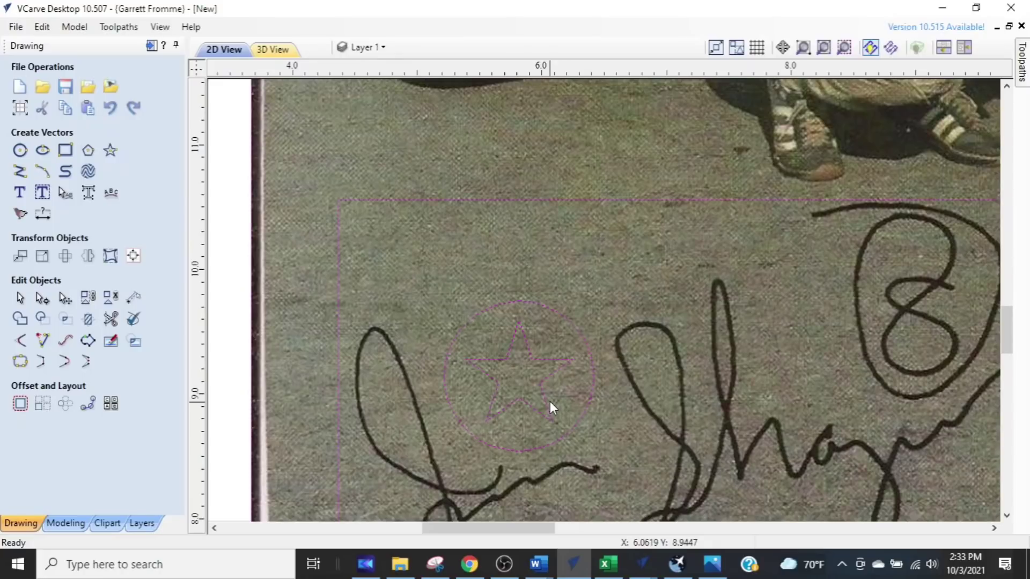
pyautogui.scroll(2, 559, 362)
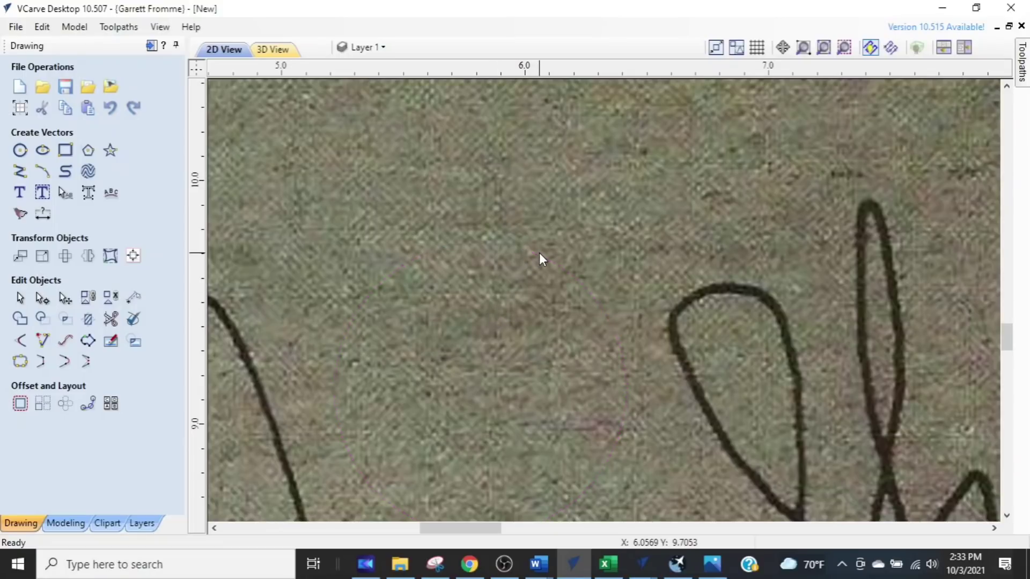
pyautogui.scroll(-4, 539, 304)
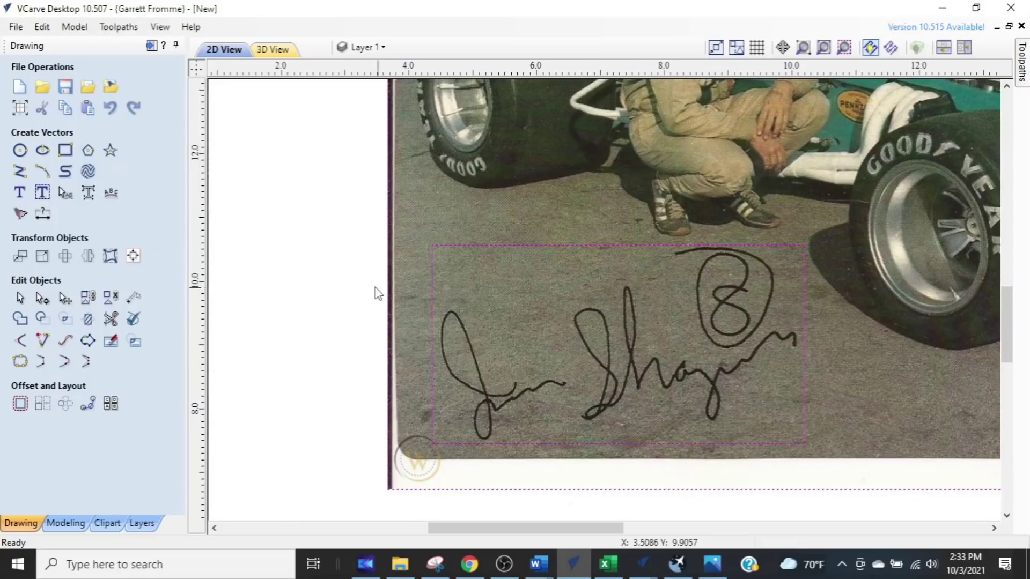
# - Draw an open polyline, about 3.04 by 2.20 inches, from the rectangle's left edge around the signature's first letters up to its top edge
pyautogui.click(16, 181)
pyautogui.scroll(2, 504, 274)
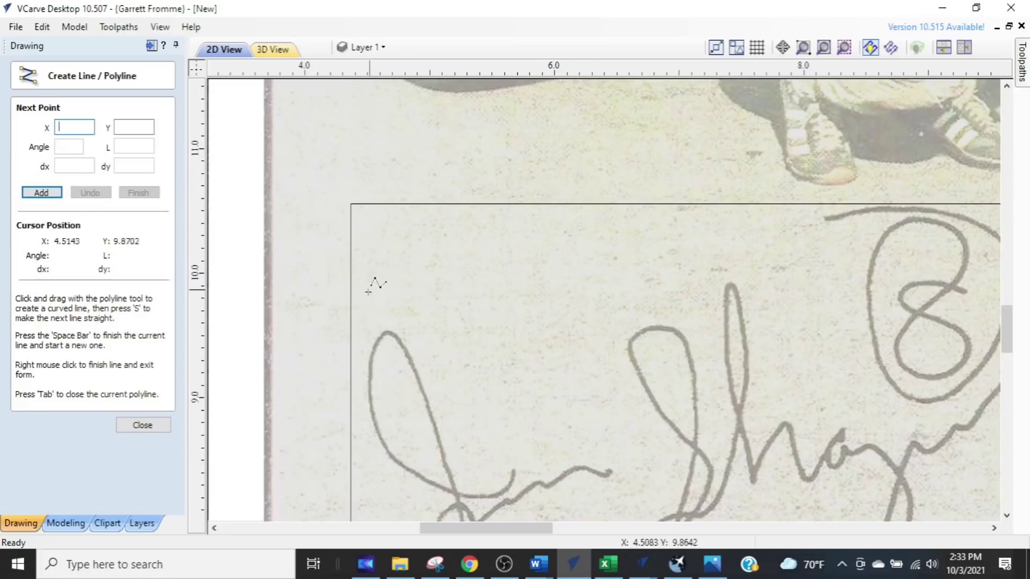
pyautogui.click(352, 304)
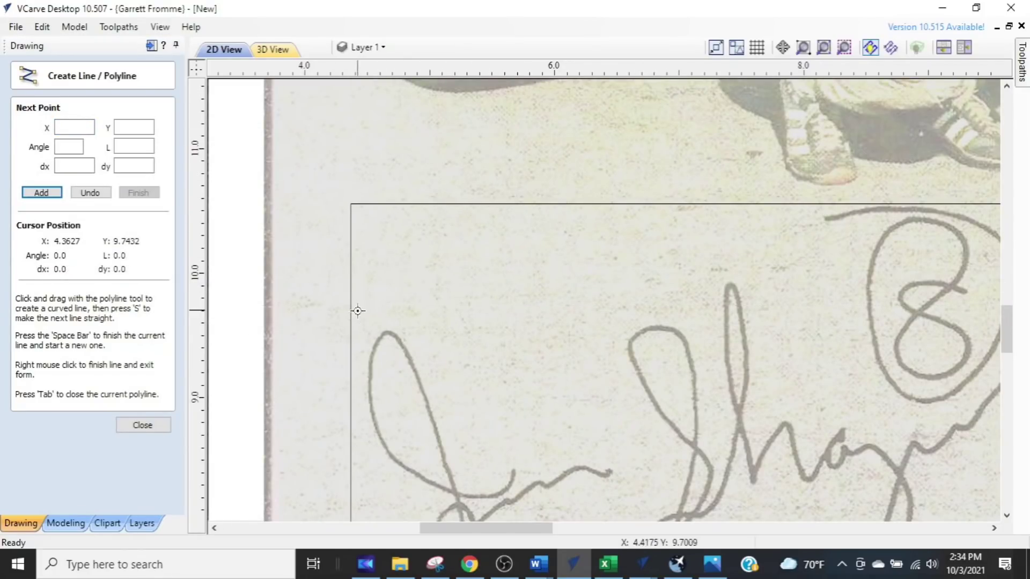
pyautogui.click(729, 66)
pyautogui.click(728, 57)
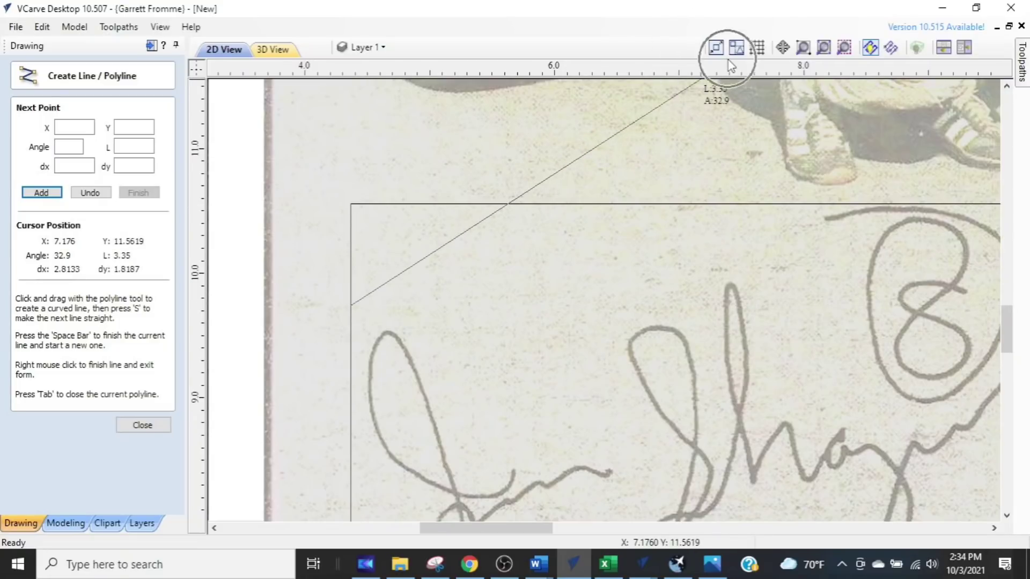
pyautogui.click(419, 305)
pyautogui.click(465, 477)
pyautogui.click(527, 441)
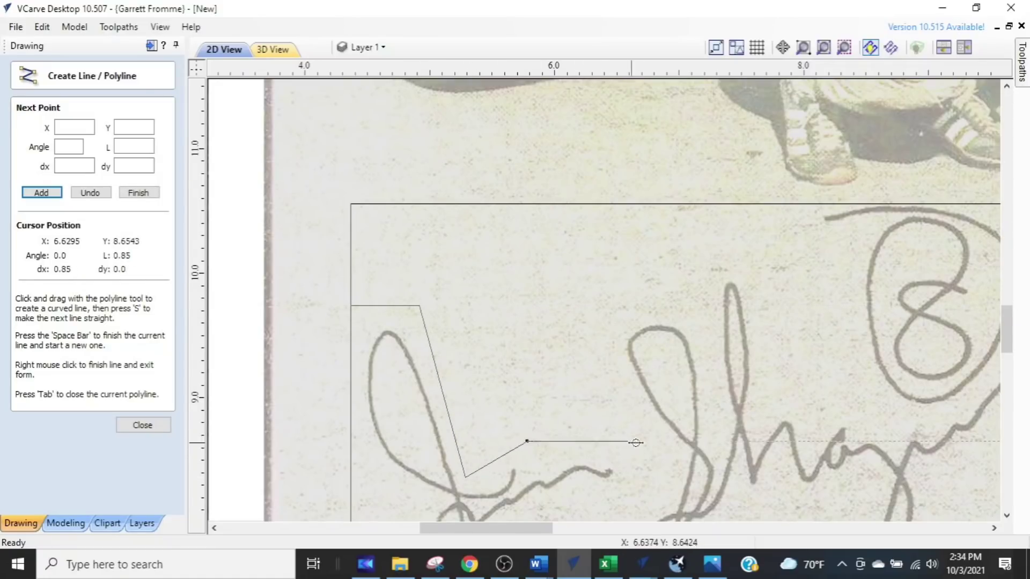
pyautogui.click(639, 441)
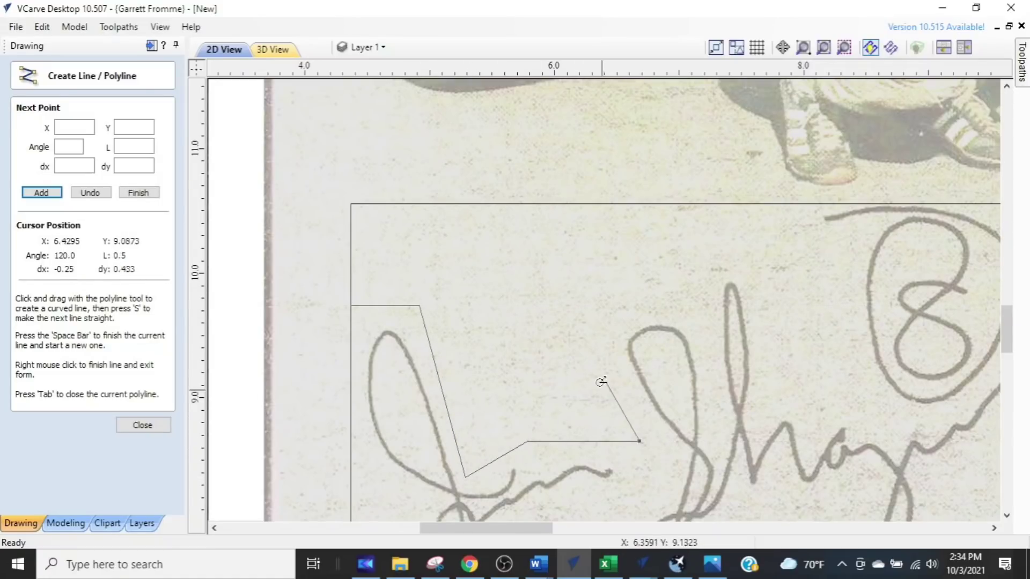
pyautogui.click(608, 324)
pyautogui.click(656, 305)
pyautogui.click(698, 314)
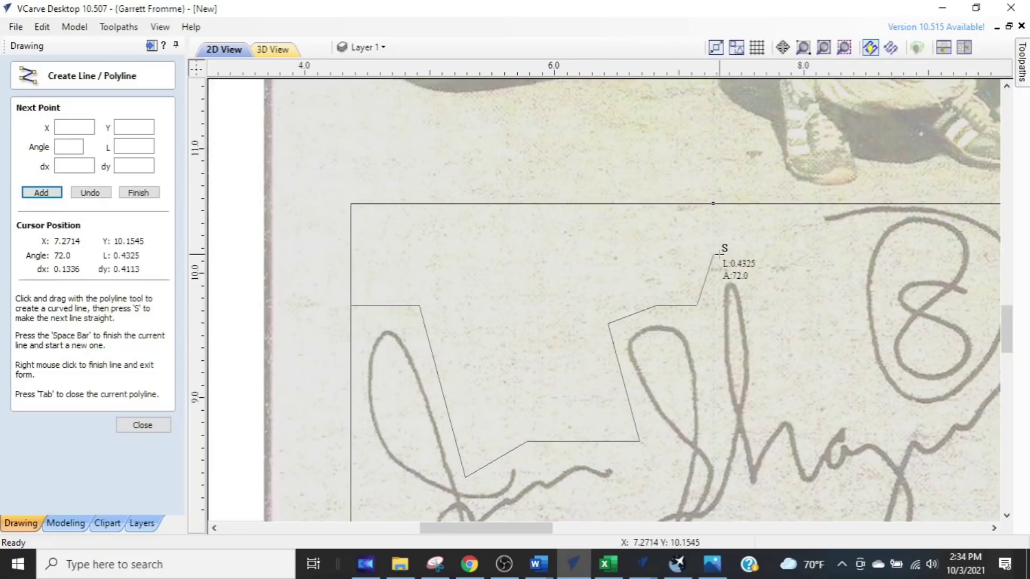
pyautogui.click(734, 203)
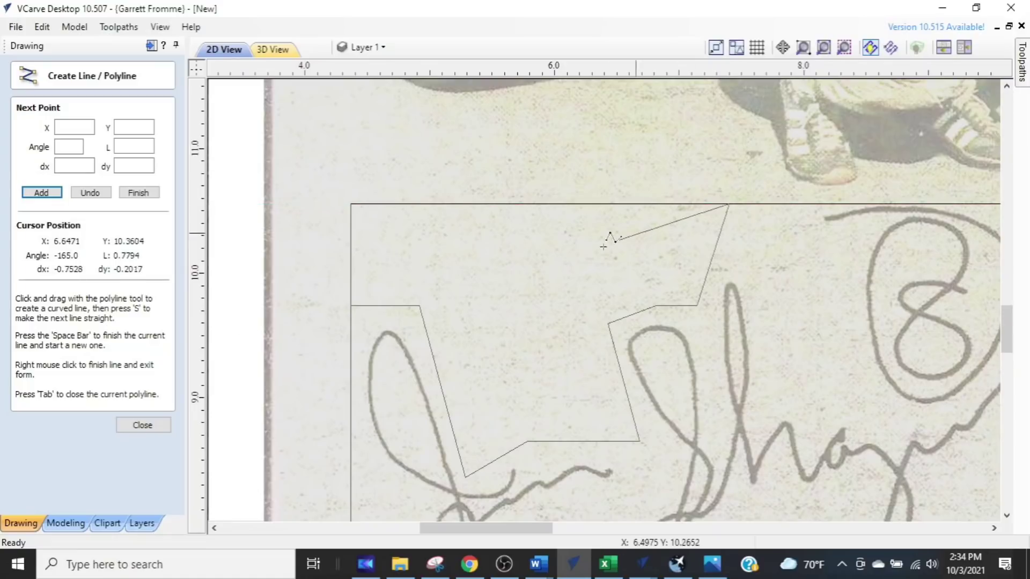
pyautogui.rightClick(472, 321)
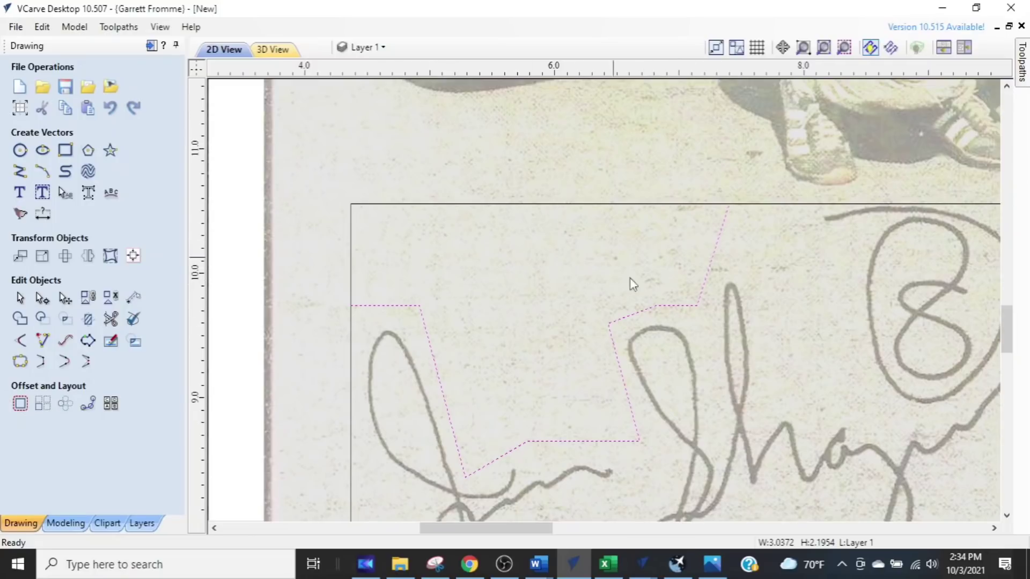
pyautogui.click(359, 310)
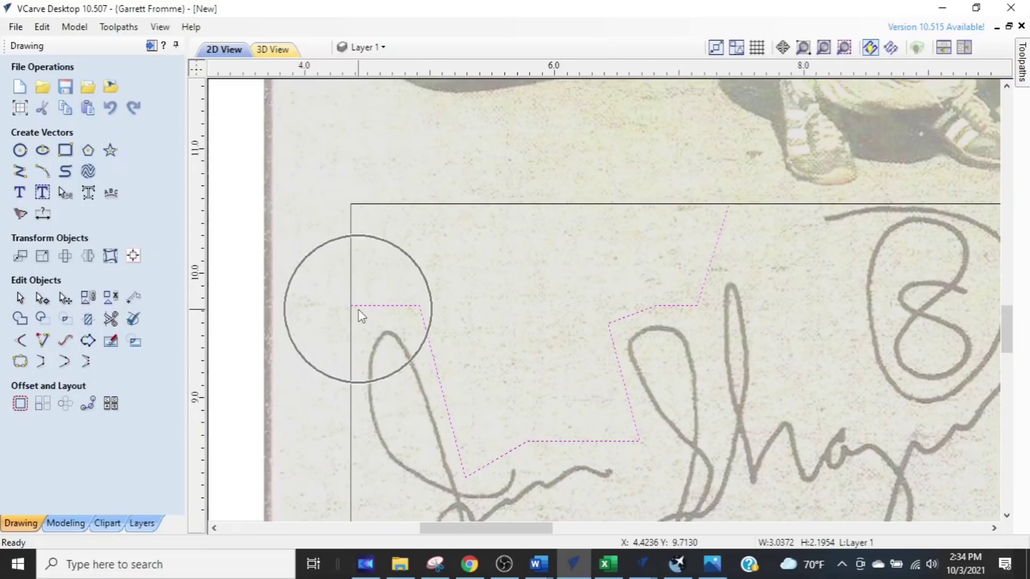
pyautogui.click(353, 308)
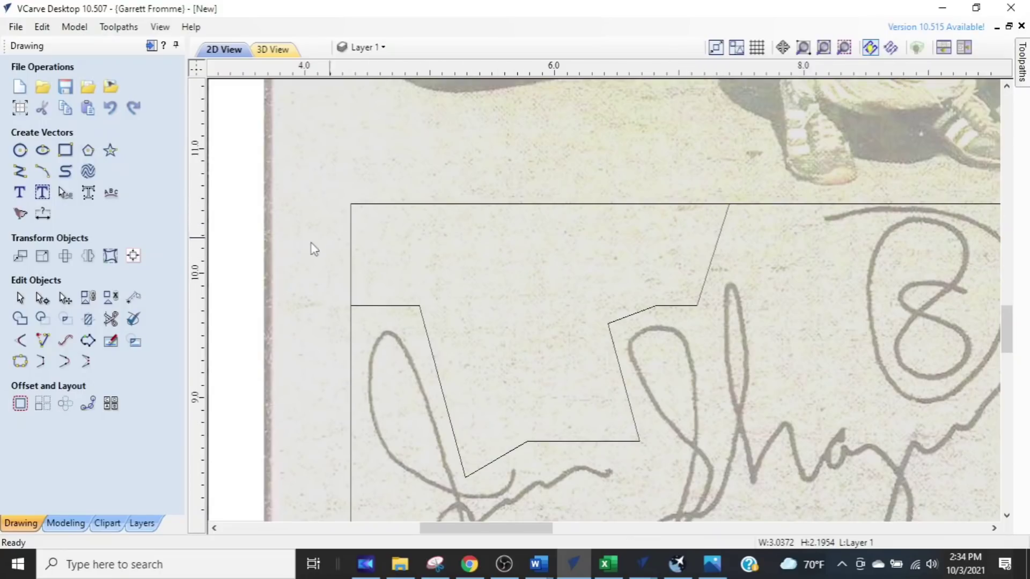
# - Trim away the rectangle's upper-left section outside the polyline and rejoin the remaining segments into one outline
pyautogui.click(111, 321)
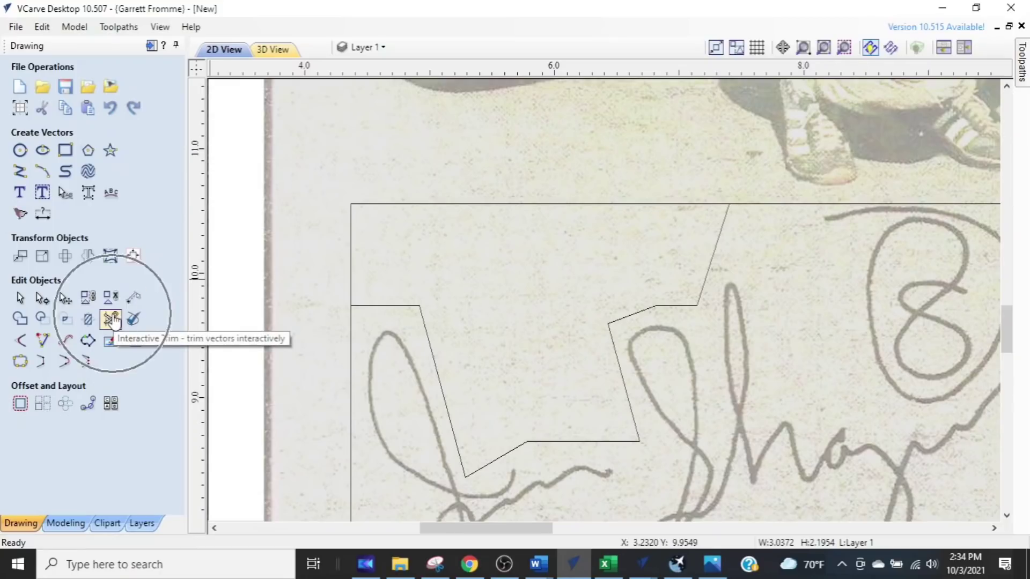
pyautogui.click(397, 205)
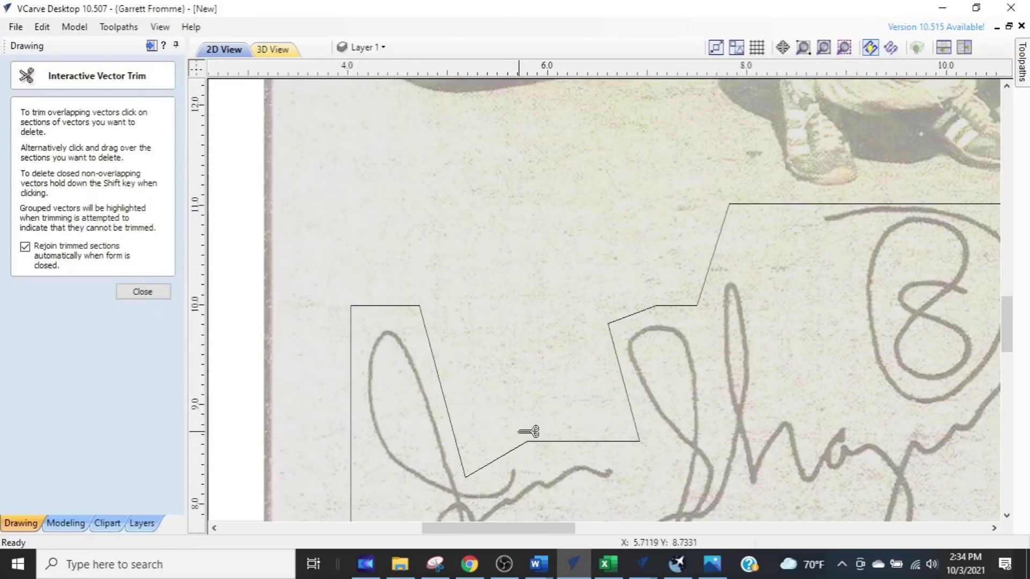
pyautogui.scroll(-3, 520, 429)
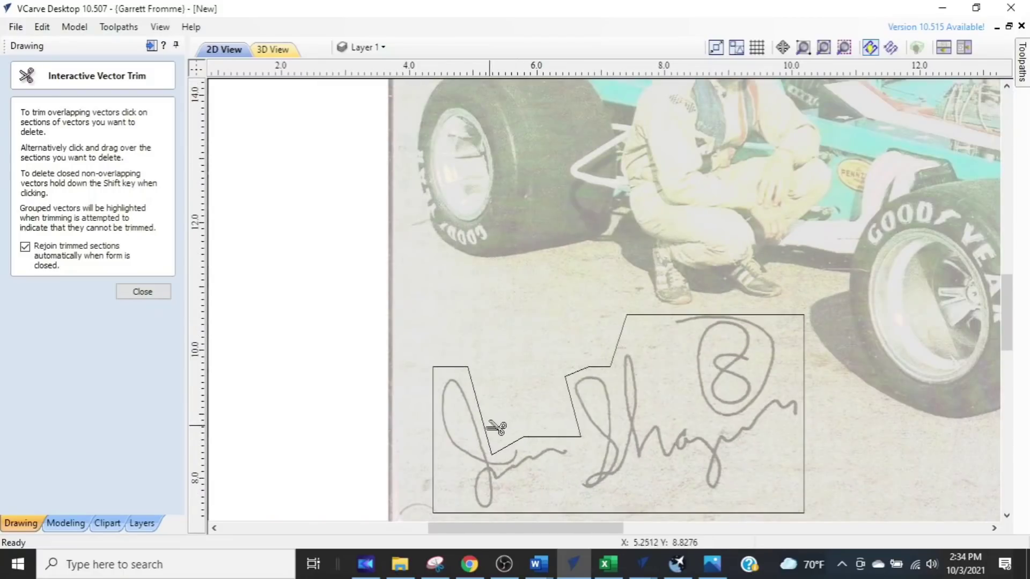
pyautogui.click(143, 291)
# - Select the notched outline together with the photo and crop the bitmap to that irregular shape
pyautogui.click(457, 368)
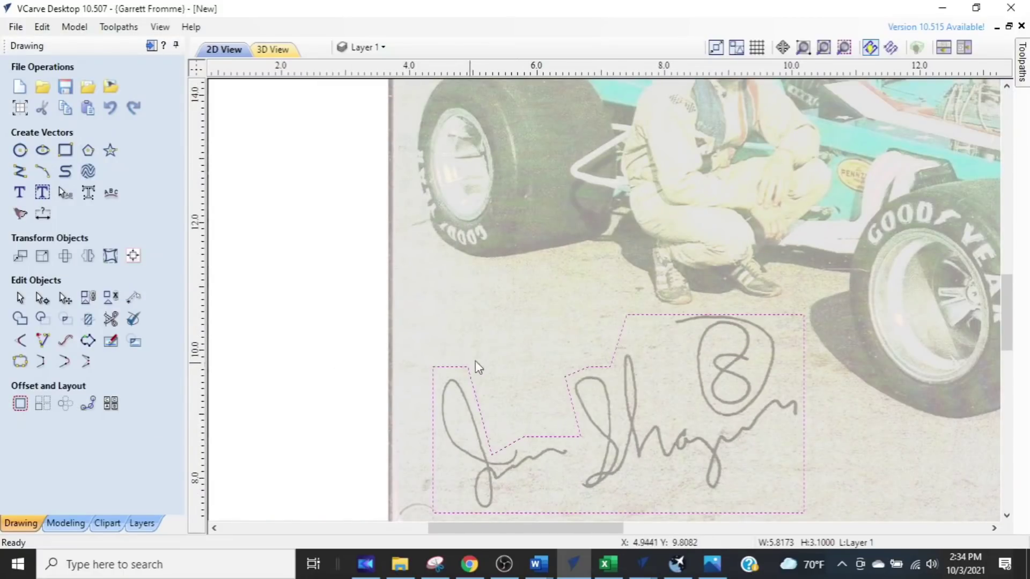
pyautogui.keyDown('shift'); pyautogui.click(575, 327); pyautogui.keyUp('shift')
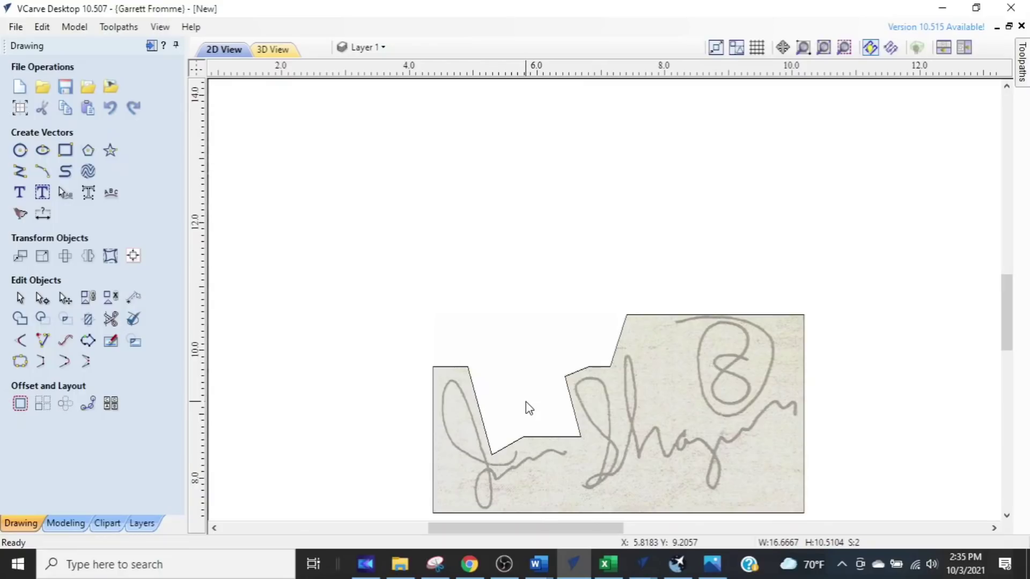
pyautogui.scroll(3, 466, 396)
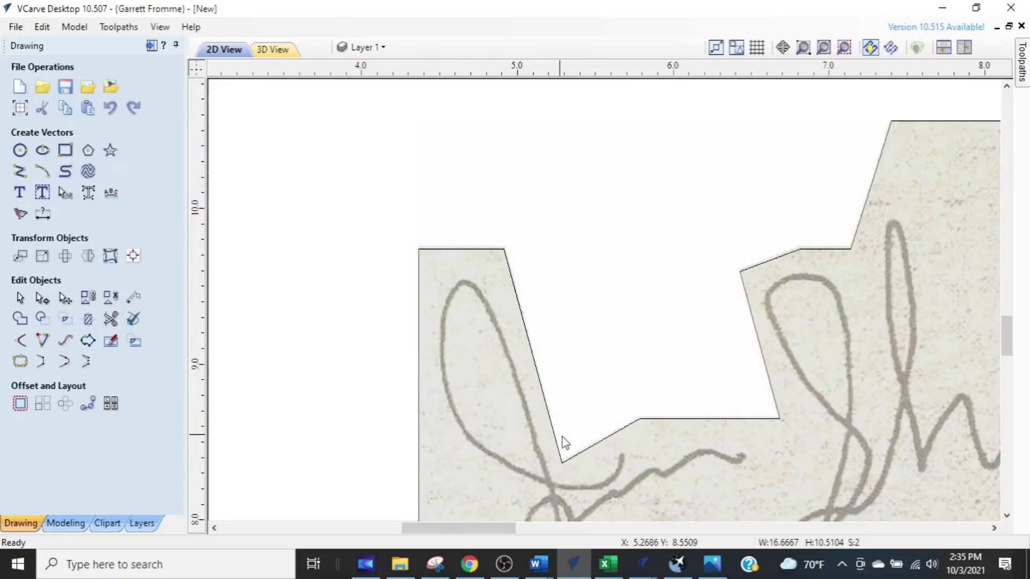
pyautogui.moveTo(922, 304); pyautogui.dragTo(647, 304, button='middle')
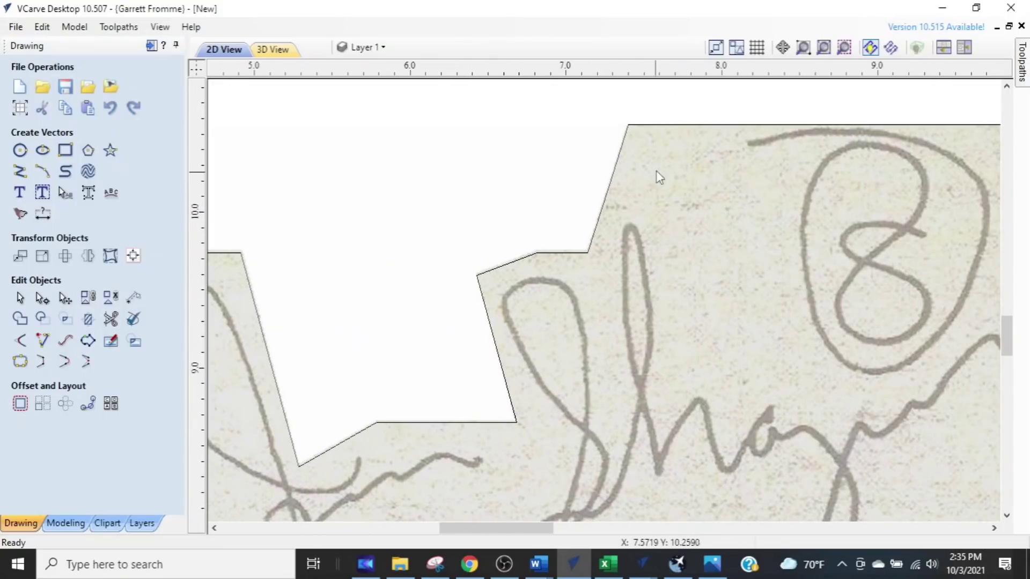
# - Start a smooth curve at the notch's short horizontal edge, dipping between the second word's first two letters and looping over the tall one
pyautogui.click(65, 172)
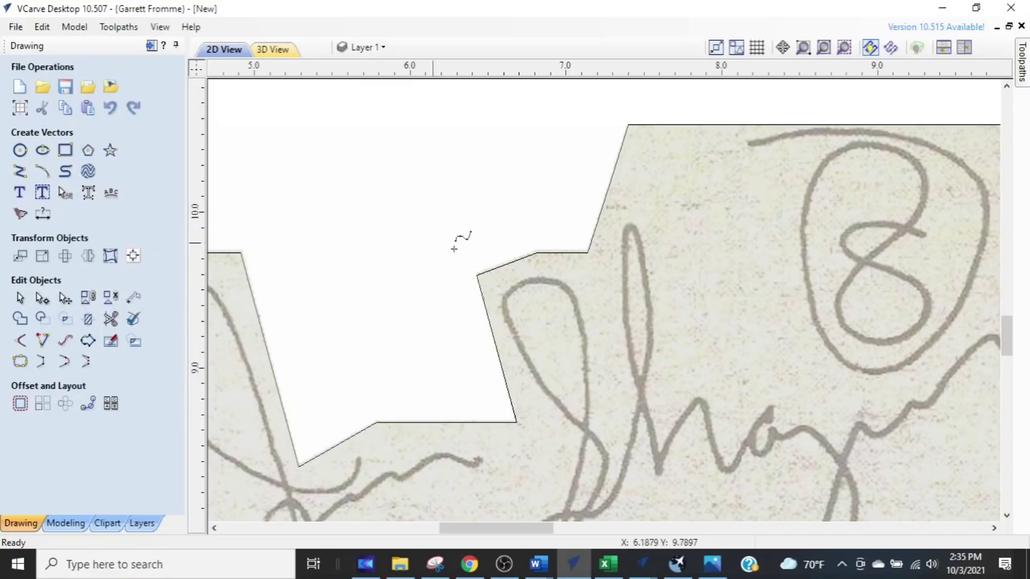
pyautogui.scroll(2, 590, 242)
pyautogui.click(544, 250)
pyautogui.click(595, 342)
pyautogui.click(612, 472)
pyautogui.click(650, 500)
pyautogui.click(643, 367)
pyautogui.click(642, 258)
pyautogui.click(704, 177)
pyautogui.click(744, 353)
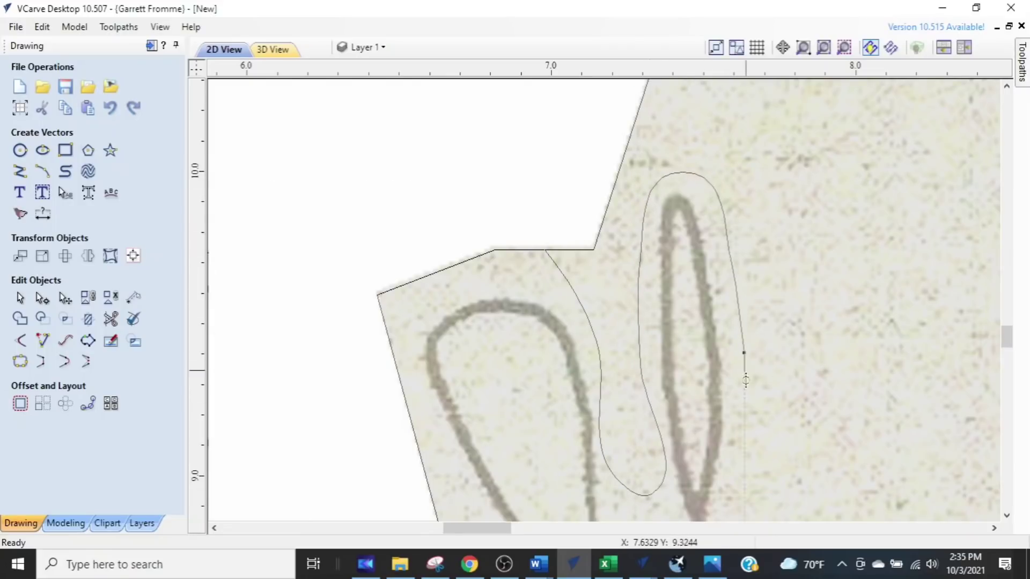
# - Extend the curve down past the tall letter, over the second word and up around the circled 8 to the outline's top edge
pyautogui.scroll(-4, 743, 424)
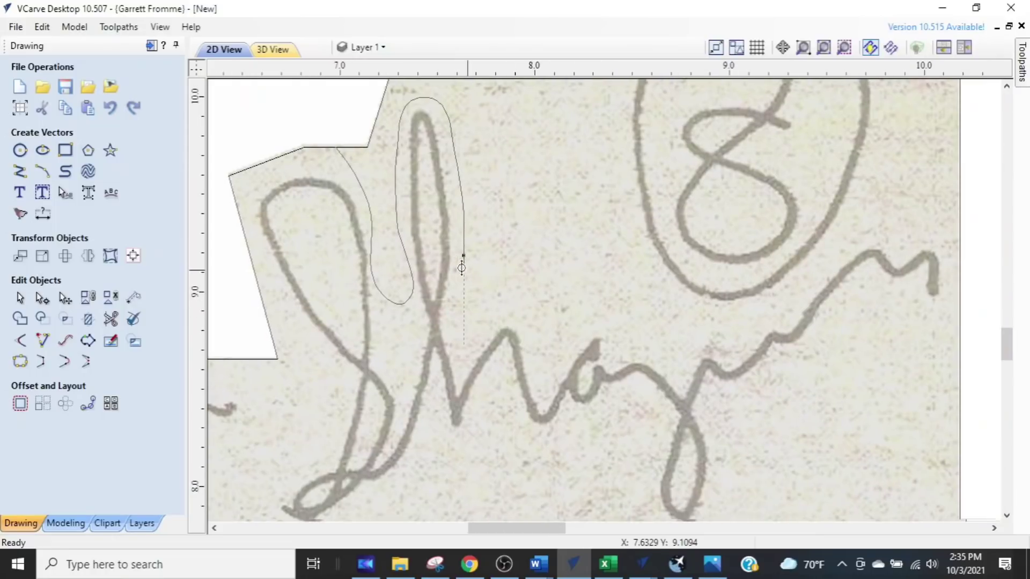
pyautogui.click(470, 302)
pyautogui.click(546, 309)
pyautogui.click(618, 330)
pyautogui.click(662, 362)
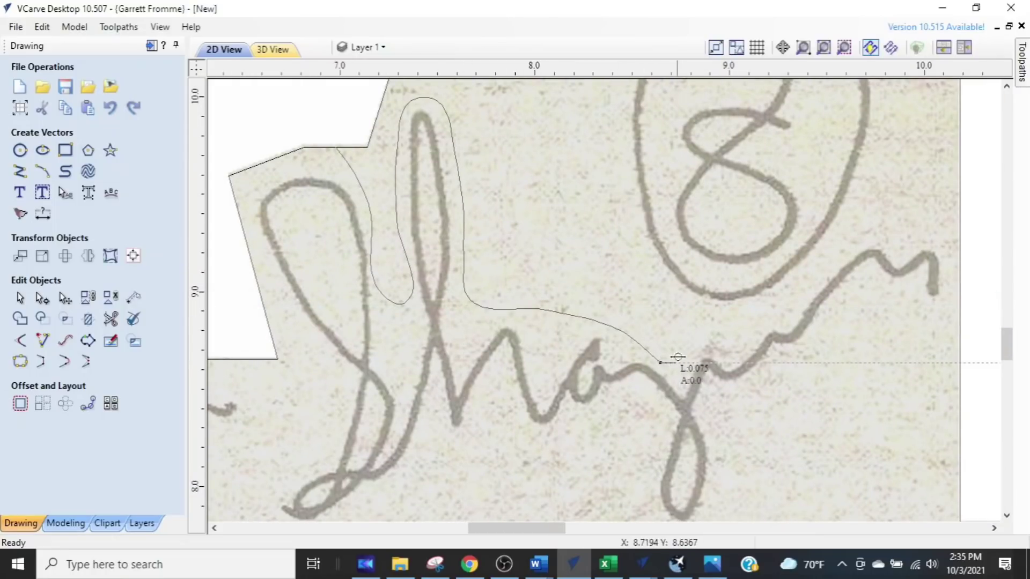
pyautogui.click(692, 325)
pyautogui.moveTo(609, 157); pyautogui.dragTo(617, 376, button='middle')
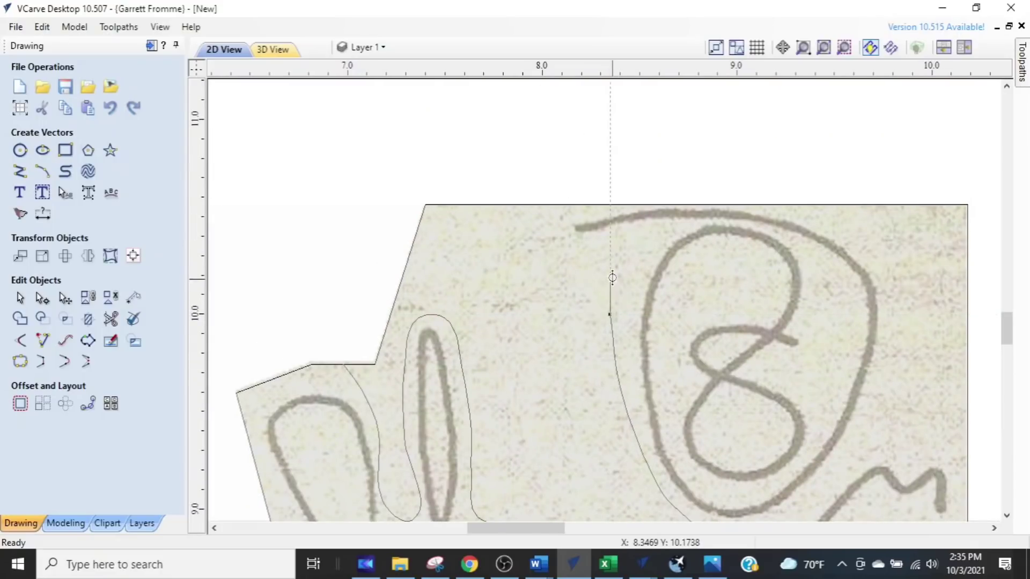
pyautogui.click(541, 227)
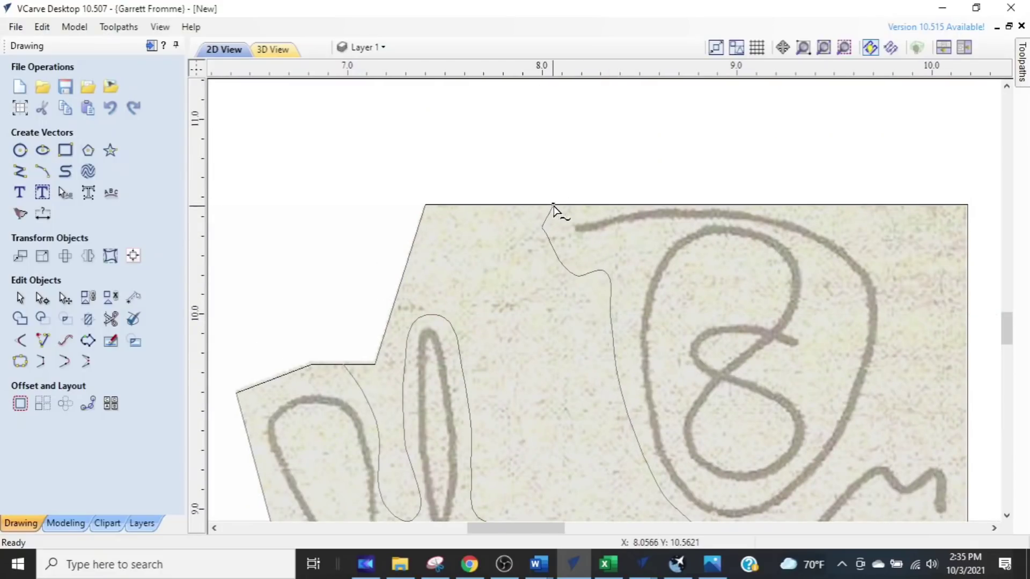
pyautogui.click(555, 203)
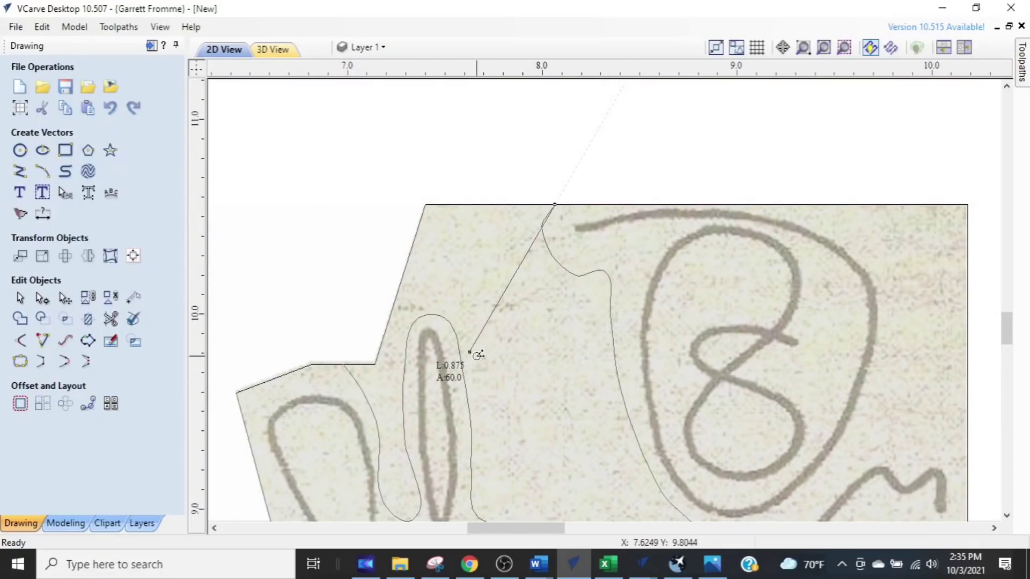
pyautogui.press('Escape')
# - Trim away the old outline section between the new curve's two ends so the curve becomes part of the boundary
pyautogui.scroll(-2, 523, 169)
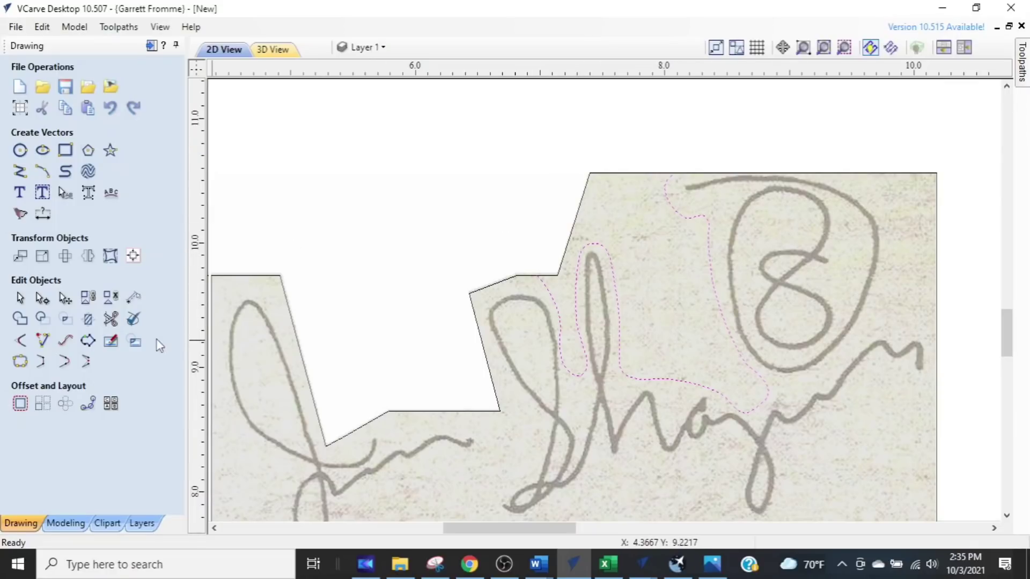
pyautogui.click(111, 319)
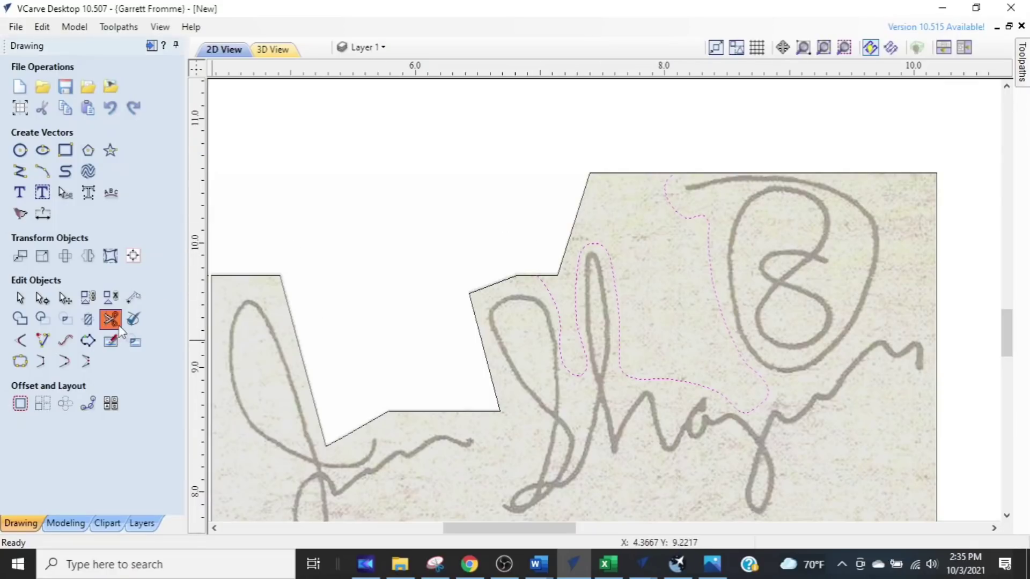
pyautogui.click(602, 170)
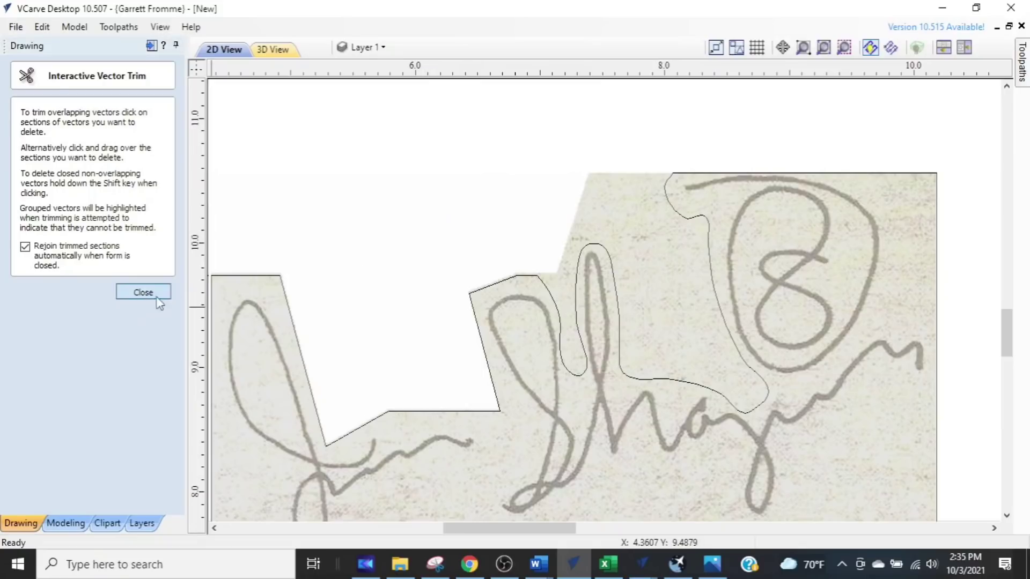
pyautogui.click(144, 292)
# - Select the curved outline together with the photo and crop the bitmap to it
pyautogui.click(620, 347)
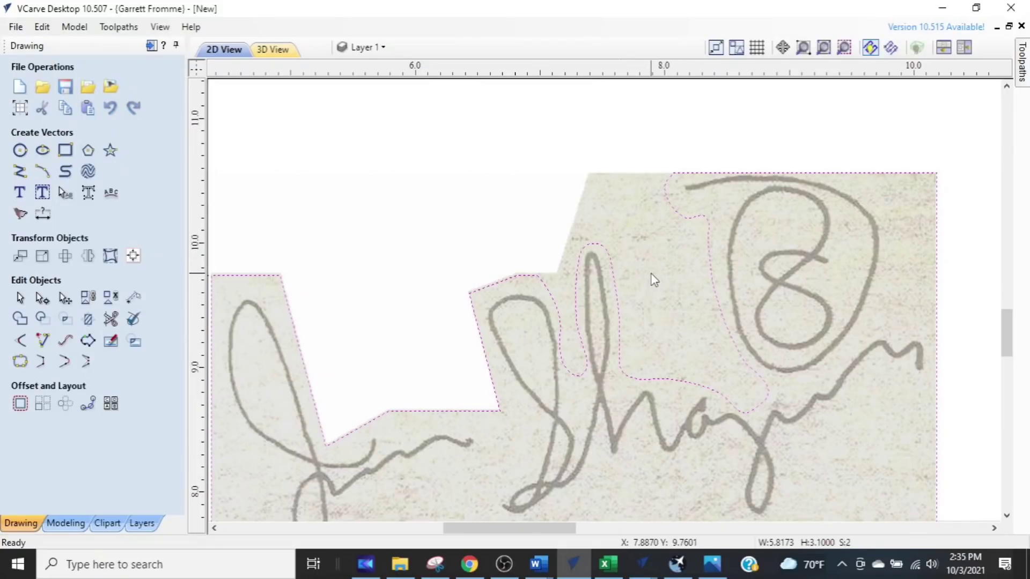
pyautogui.scroll(-2, 652, 280)
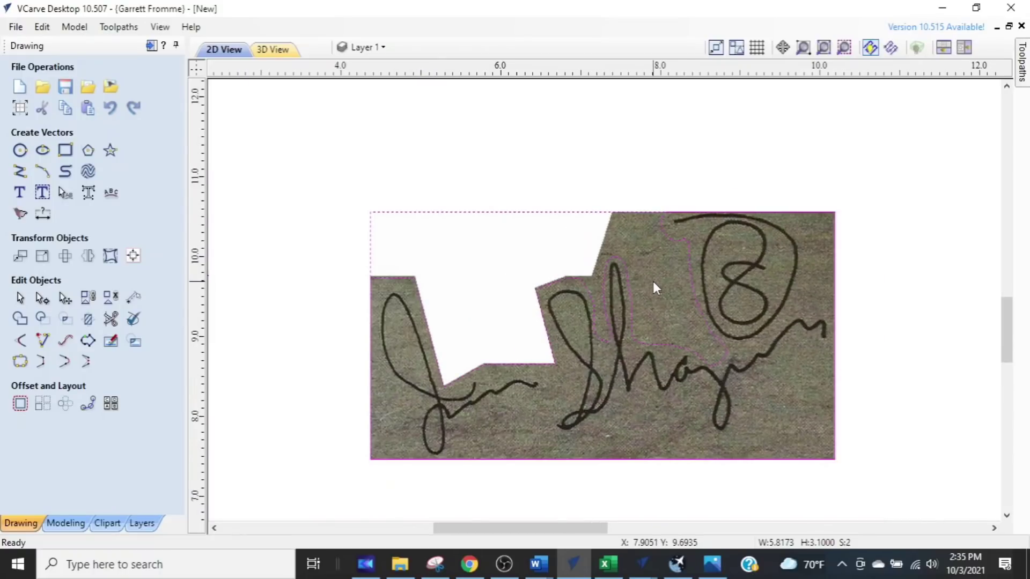
pyautogui.click(134, 341)
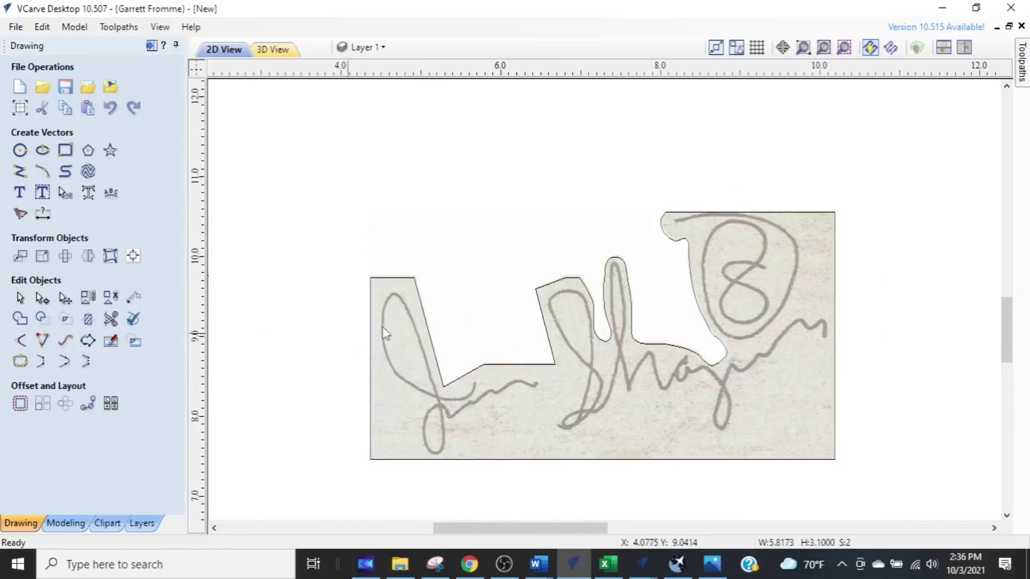
# - Undo the crops, trims and drawn lines back to the larger photo, and delete the rectangle around the signature
pyautogui.click(562, 208)
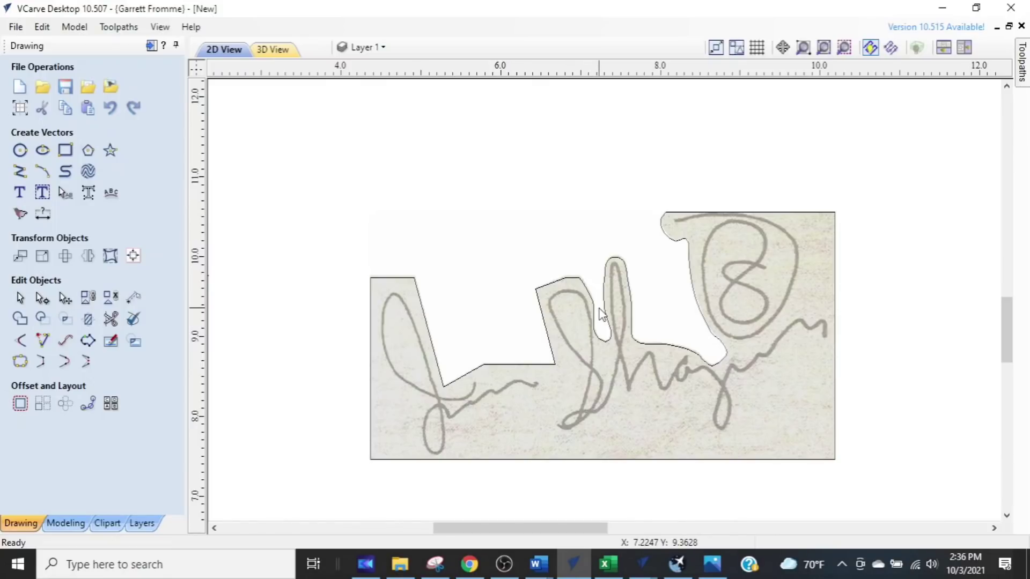
pyautogui.hotkey('ctrl', 'z')
pyautogui.hotkey('ctrl', 'z')
pyautogui.hotkey('ctrl', 'z')
pyautogui.hotkey('ctrl', 'z')
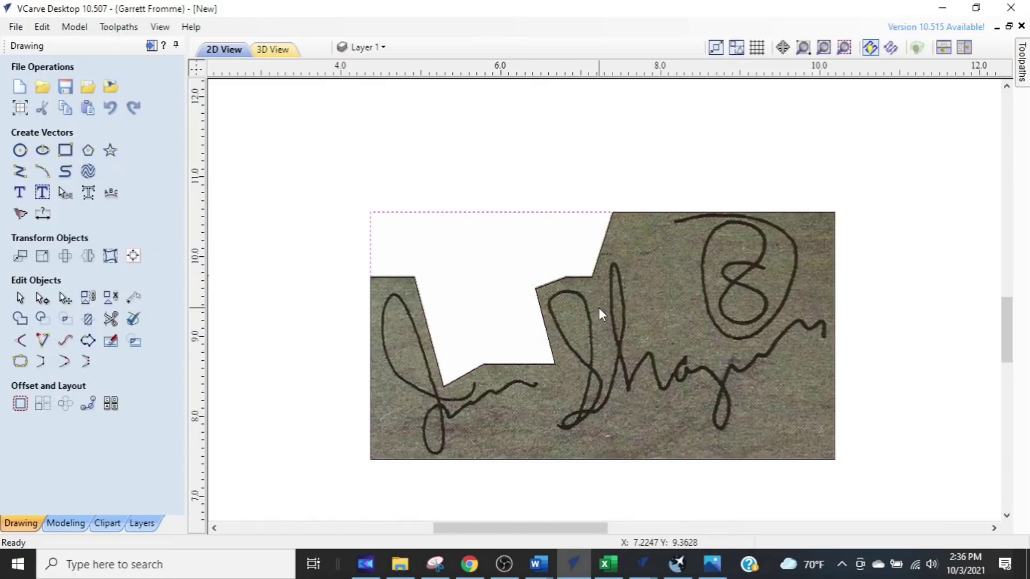
pyautogui.hotkey('ctrl', 'z')
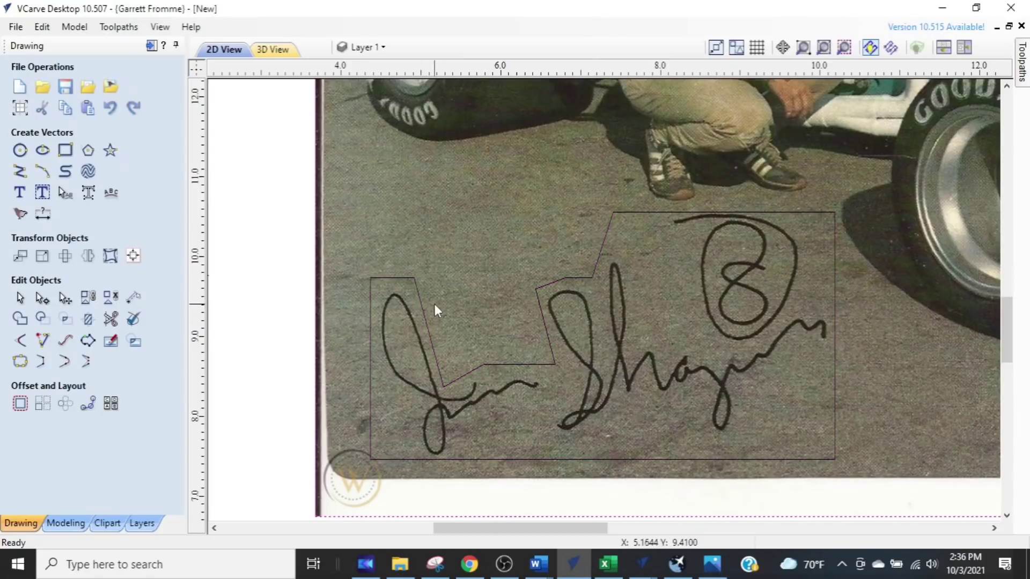
pyautogui.hotkey('ctrl', 'z')
pyautogui.hotkey('ctrl', 'z')
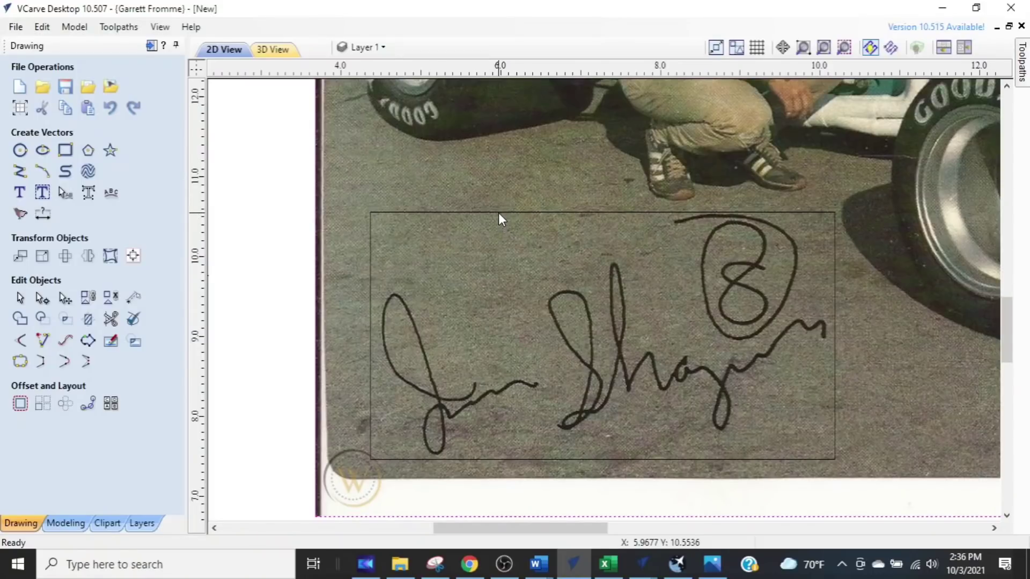
pyautogui.click(499, 213)
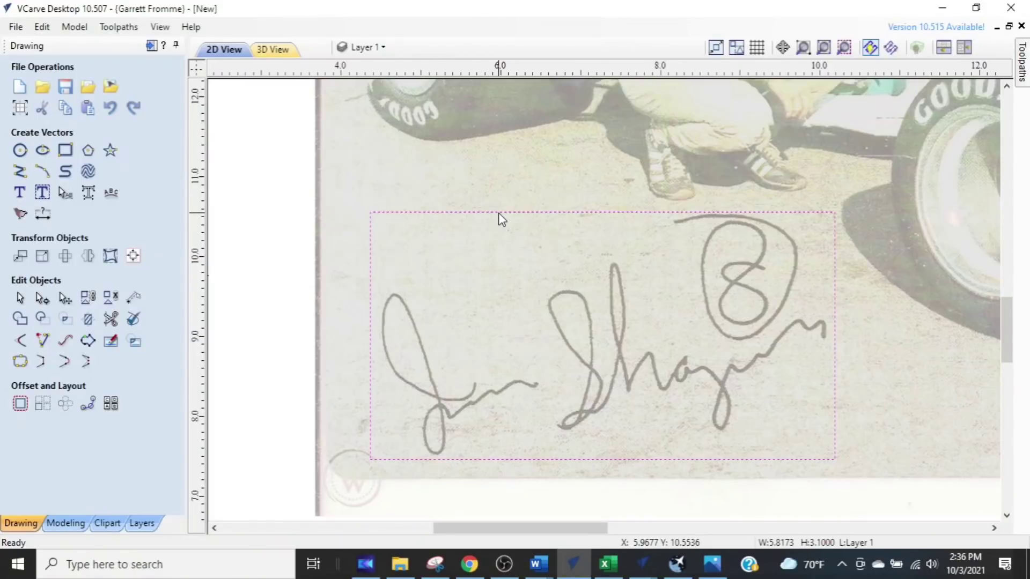
pyautogui.press('Escape')
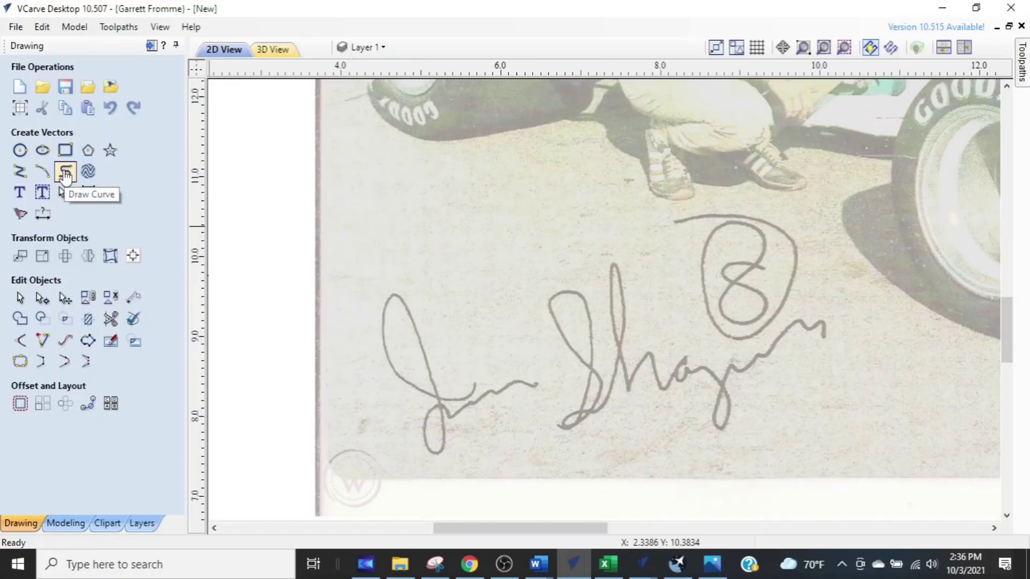
# - Start a smooth curve above the first capital letter, running down beside it and over the first word to the second word
pyautogui.click(65, 173)
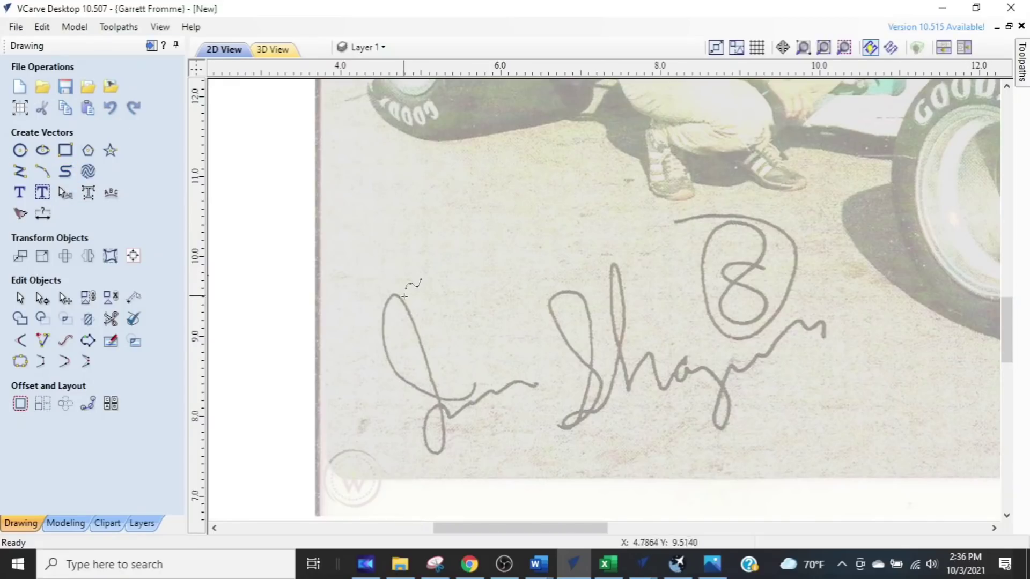
pyautogui.scroll(2, 404, 295)
pyautogui.click(376, 277)
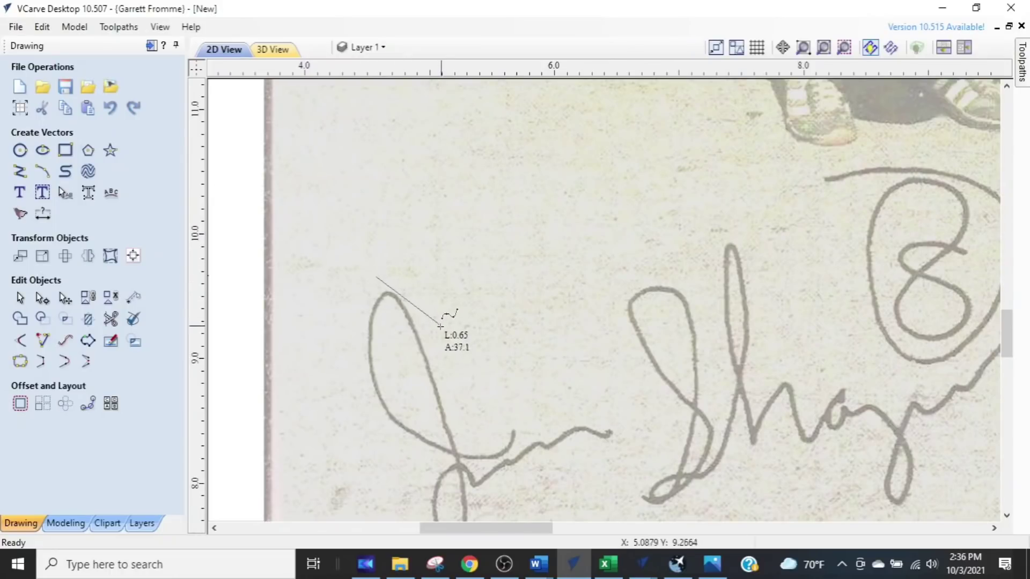
pyautogui.click(449, 358)
pyautogui.click(467, 417)
pyautogui.click(652, 399)
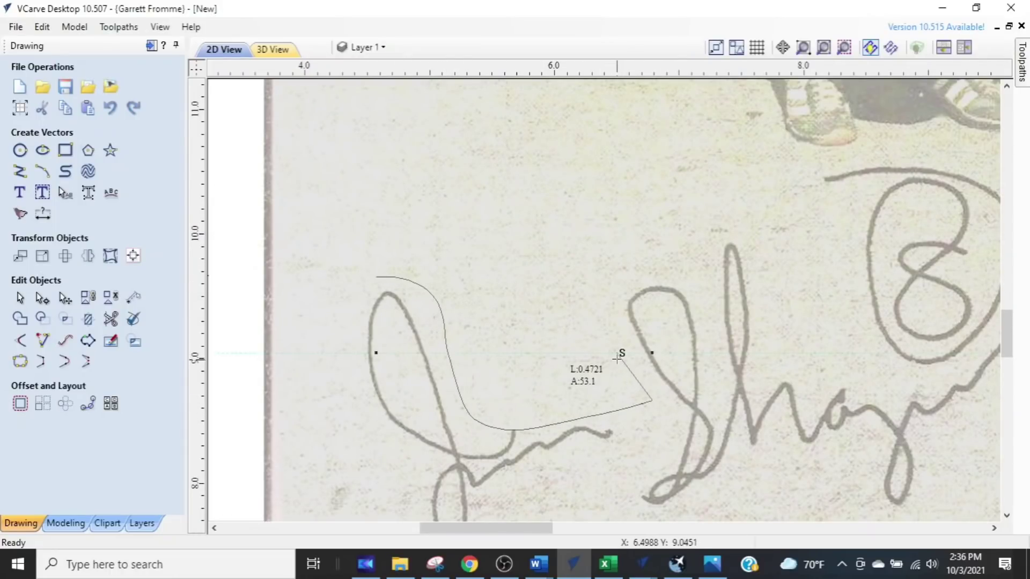
# - Continue the curve over the second word's two tall letters, dipping beyond them and rising to the stroke above the circled 8
pyautogui.click(607, 316)
pyautogui.click(729, 218)
pyautogui.click(778, 266)
pyautogui.click(770, 331)
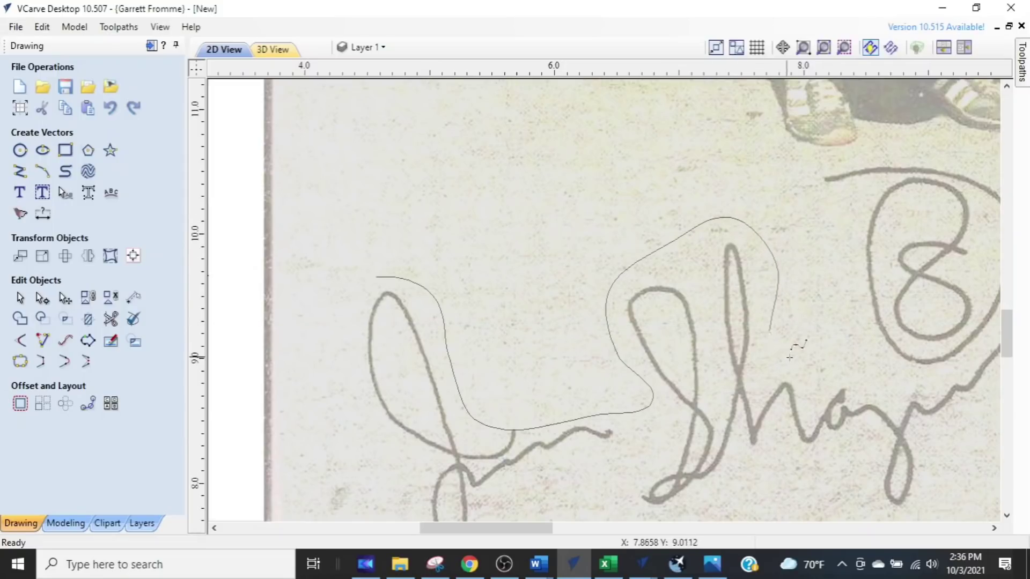
pyautogui.click(822, 369)
pyautogui.click(809, 208)
pyautogui.click(808, 158)
pyautogui.click(829, 160)
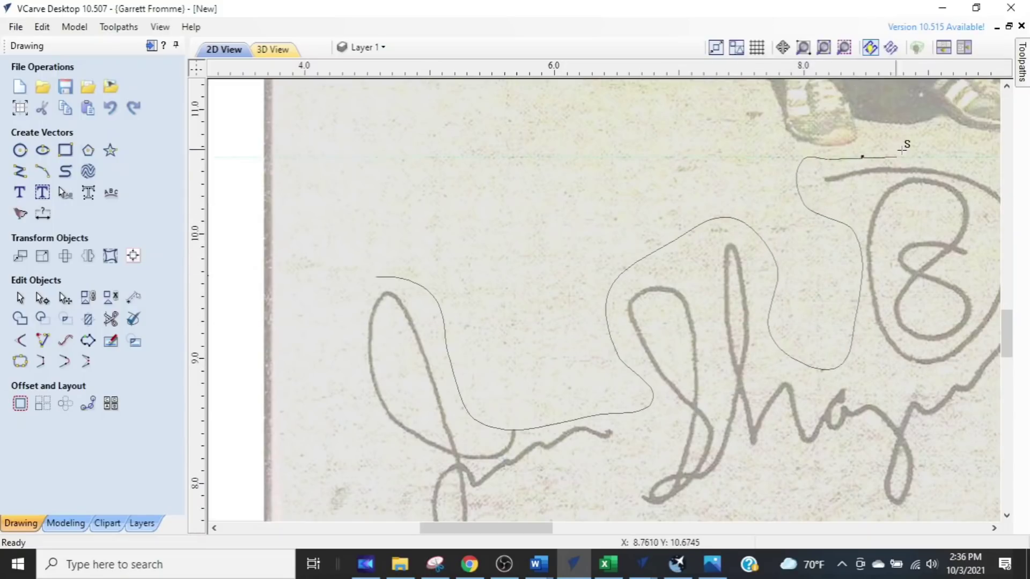
# - Carry the curve over the circled 8, down its outer side and around the signature's last letter
pyautogui.moveTo(905, 154)
pyautogui.mouseDown(button='middle')
pyautogui.moveTo(587, 166)
pyautogui.moveTo(647, 159)
pyautogui.mouseUp(button='middle')
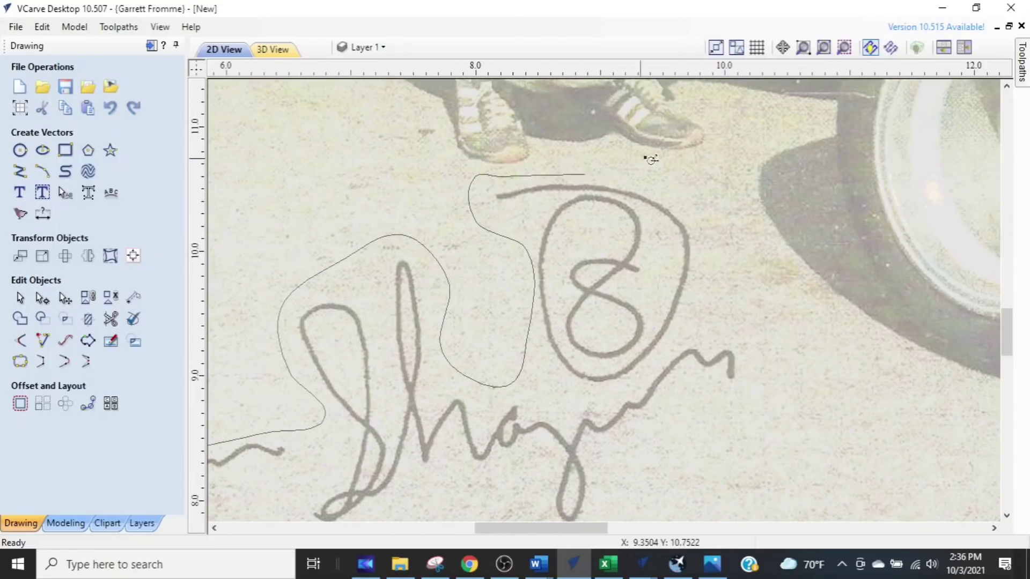
pyautogui.click(727, 244)
pyautogui.click(715, 313)
pyautogui.click(747, 340)
pyautogui.click(759, 406)
pyautogui.click(692, 435)
# - Continue the curve beneath the second word, around its descending loop and the lower end of its first letter
pyautogui.moveTo(635, 475); pyautogui.dragTo(782, 258, button='middle')
pyautogui.click(730, 324)
pyautogui.click(672, 242)
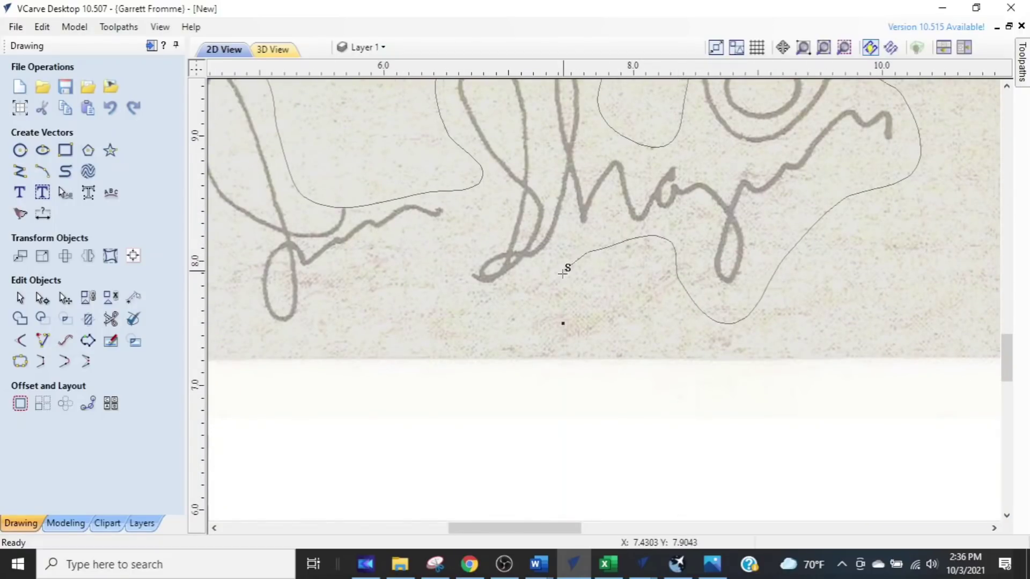
pyautogui.click(474, 326)
pyautogui.click(432, 275)
pyautogui.click(465, 249)
# - Bring the curve beneath the first word and around its capital to the start point, closing an outline about 6.08 by 3.37 inches
pyautogui.click(364, 268)
pyautogui.click(326, 320)
pyautogui.click(288, 352)
pyautogui.moveTo(291, 345); pyautogui.dragTo(437, 390, button='middle')
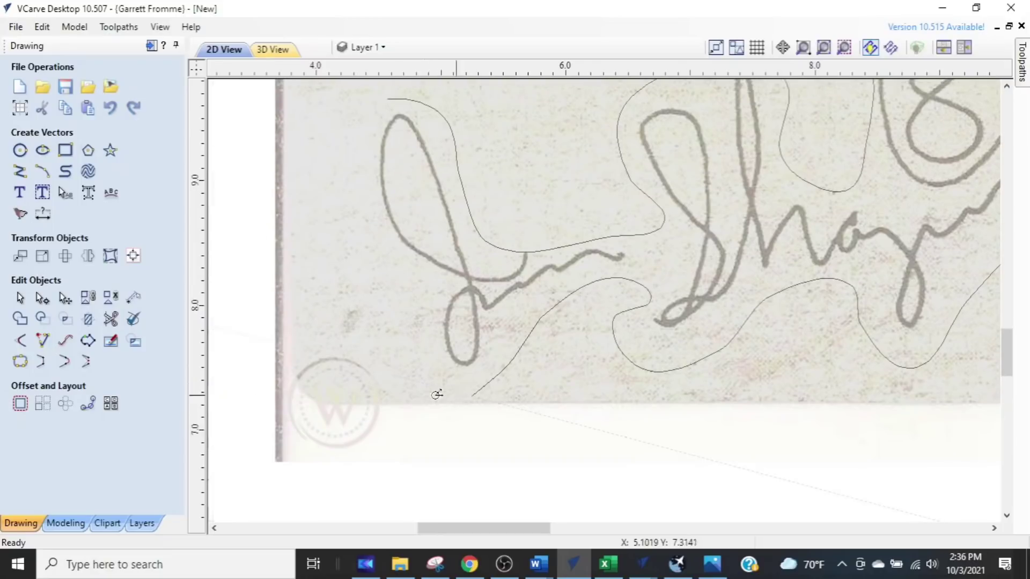
pyautogui.click(402, 355)
pyautogui.click(395, 276)
pyautogui.click(368, 240)
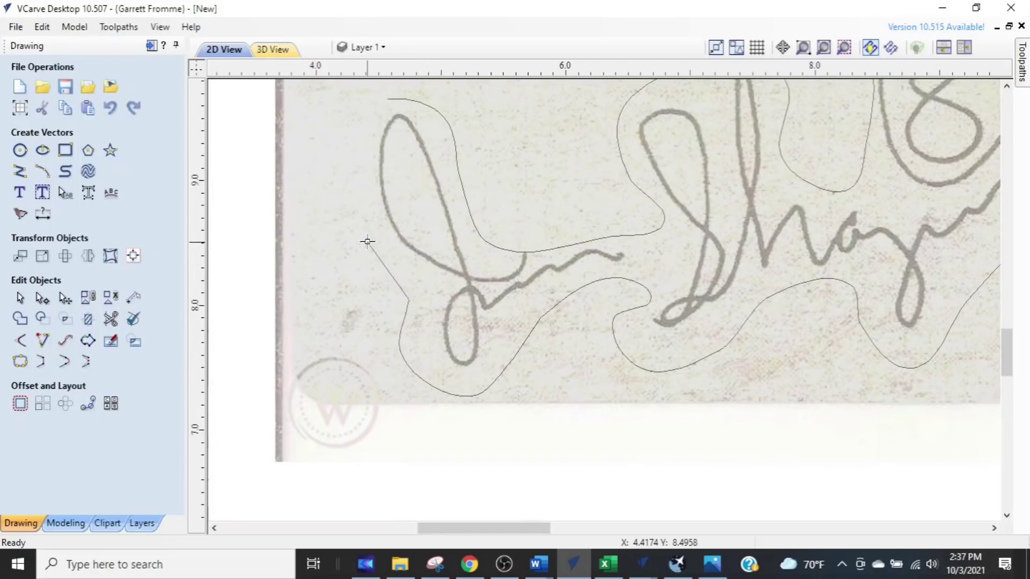
pyautogui.click(346, 159)
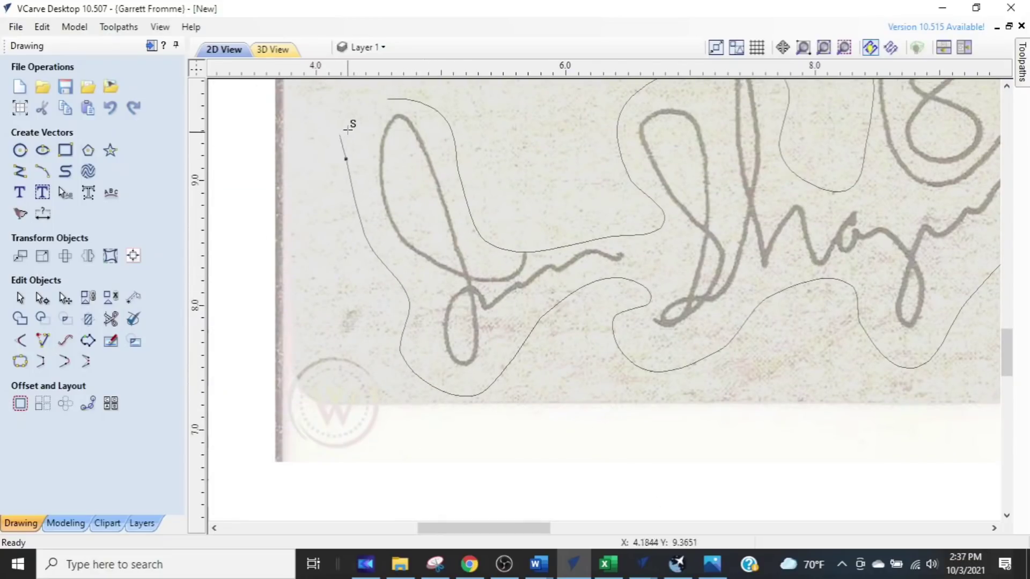
pyautogui.click(390, 102)
pyautogui.scroll(-2, 436, 248)
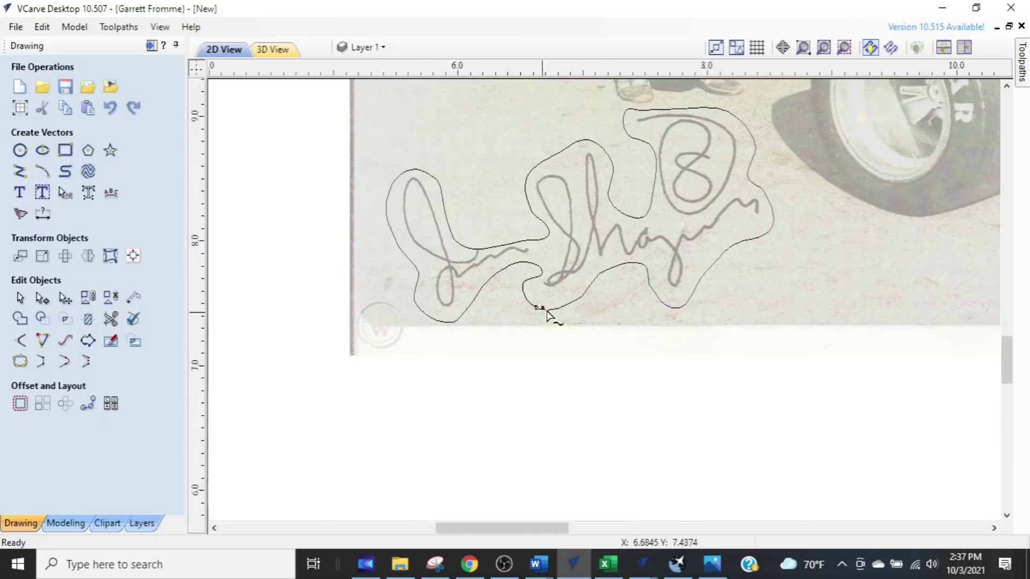
# - Edit the outline's nodes, reshaping the dip above the first word so it clears the hooked end of the capital's stroke
pyautogui.scroll(5, 536, 309)
pyautogui.moveTo(455, 332); pyautogui.dragTo(524, 437, button='middle')
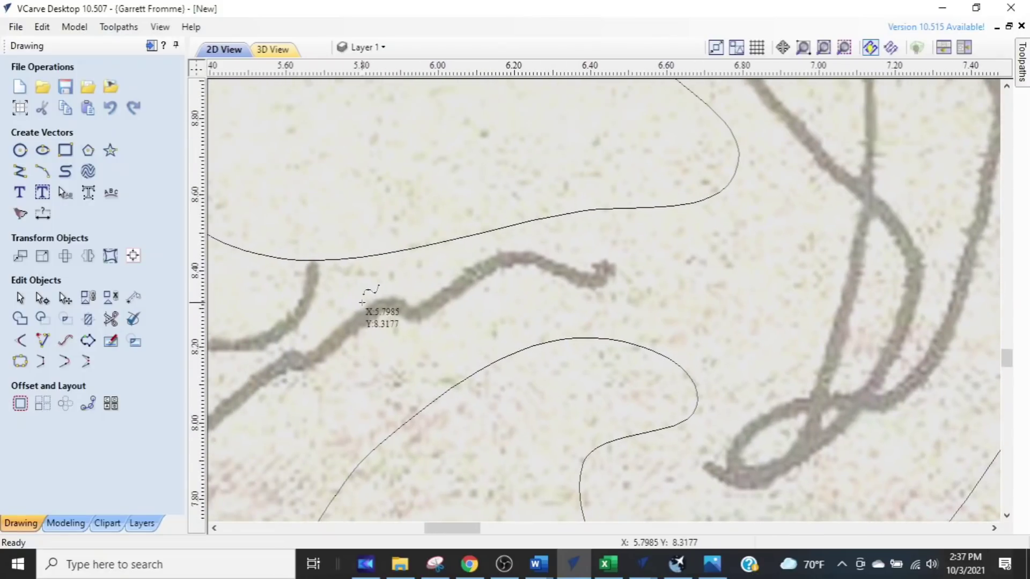
pyautogui.scroll(3, 368, 295)
pyautogui.scroll(2, 455, 293)
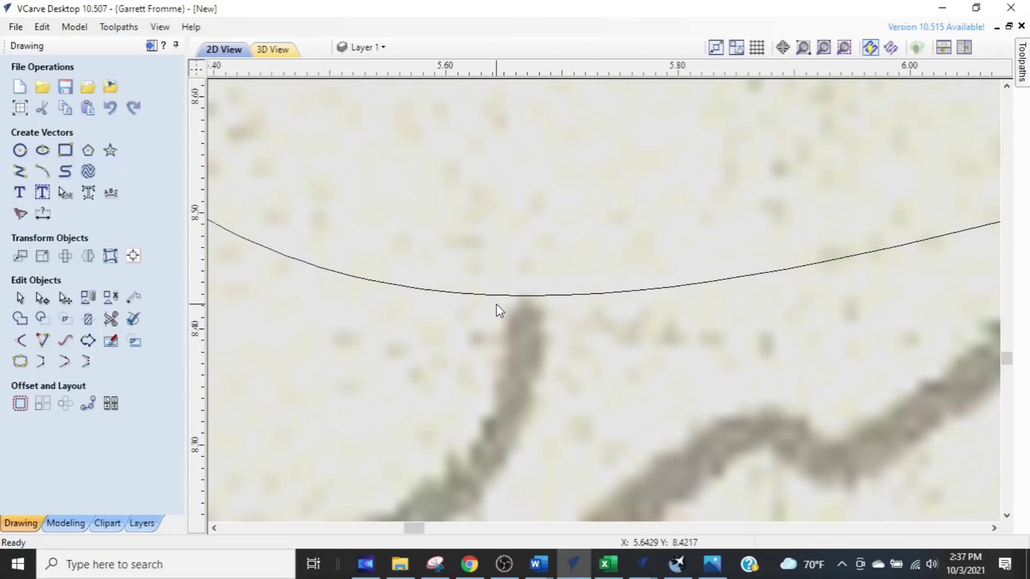
pyautogui.click(568, 296)
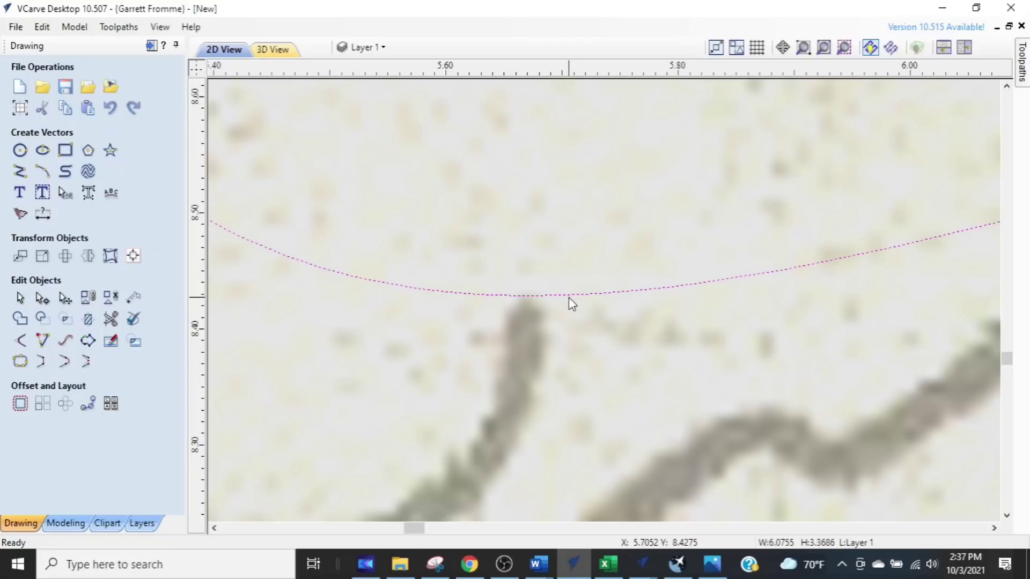
pyautogui.doubleClick(568, 297)
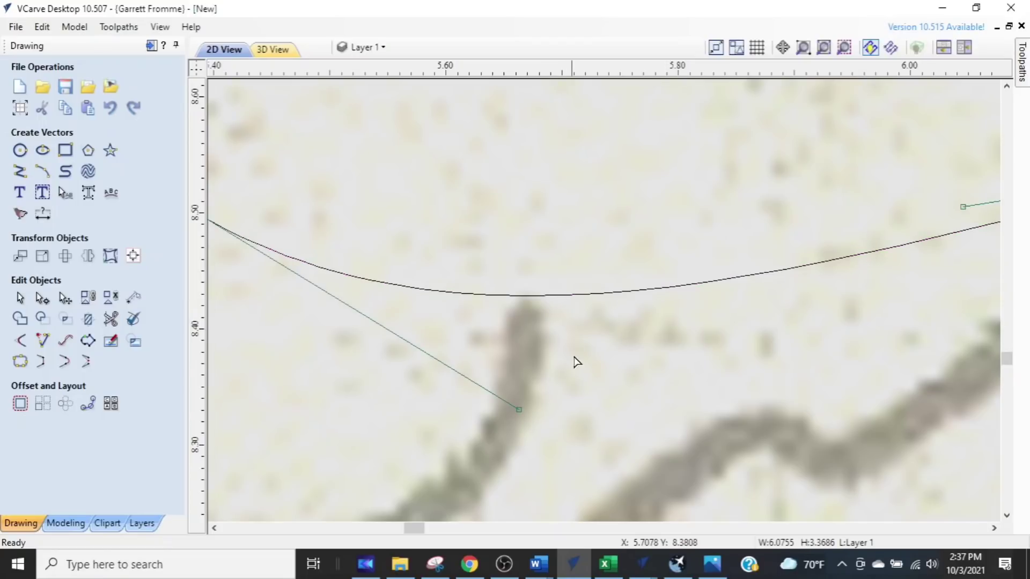
pyautogui.scroll(-2, 578, 372)
pyautogui.scroll(-1, 579, 372)
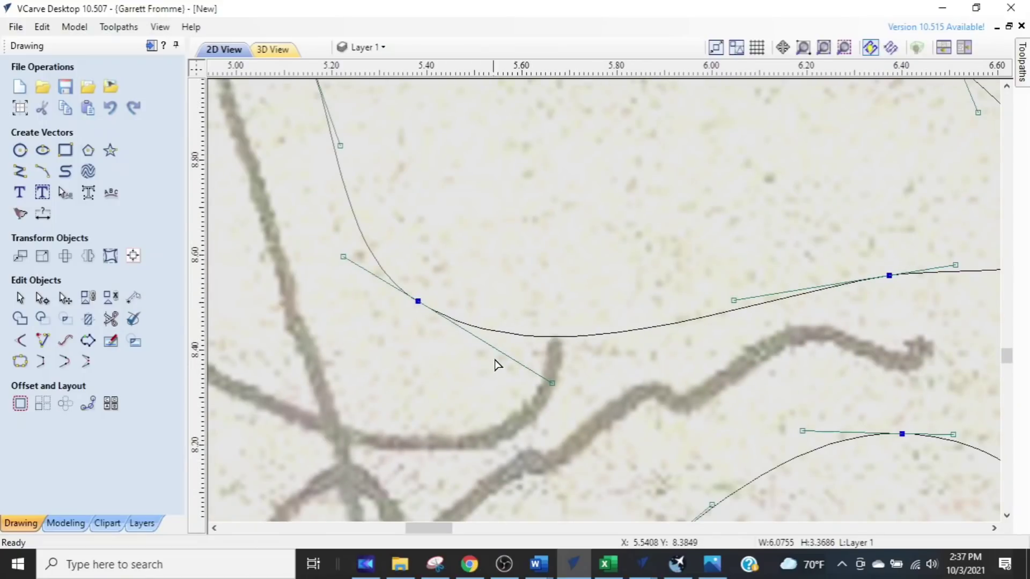
pyautogui.moveTo(548, 383); pyautogui.dragTo(562, 355)
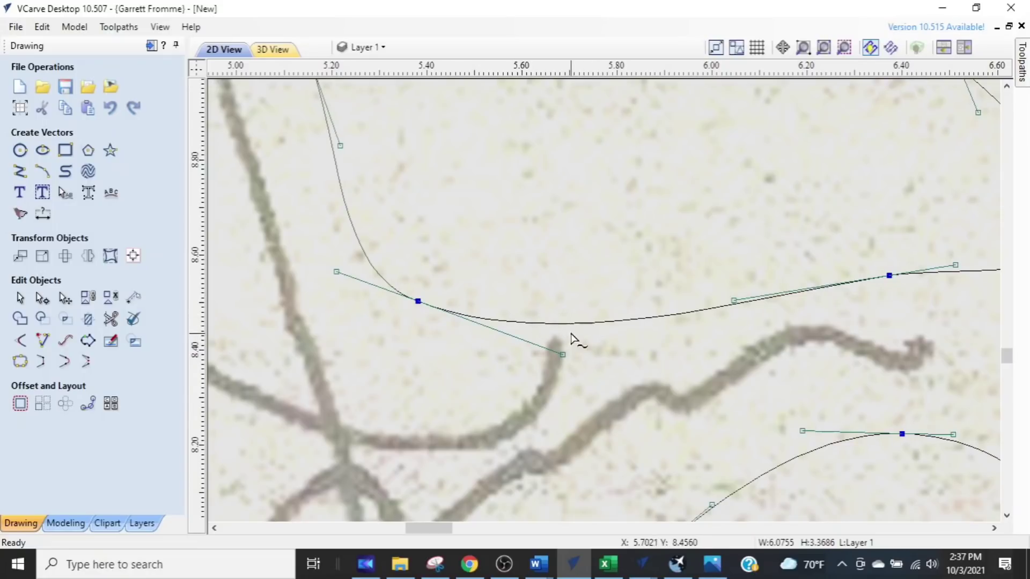
pyautogui.scroll(-5, 571, 336)
pyautogui.moveTo(744, 283); pyautogui.dragTo(294, 432, button='middle')
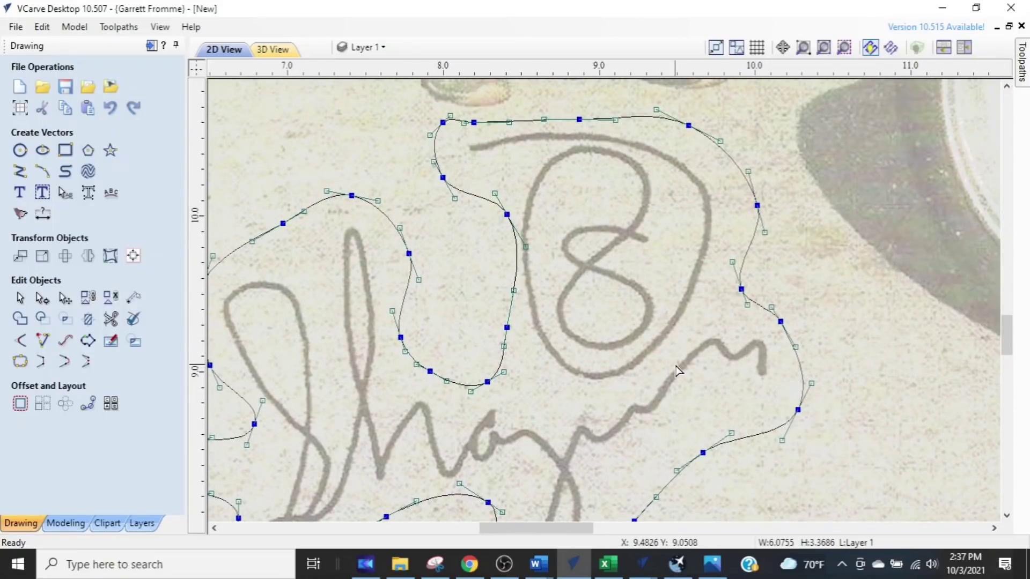
# - Crop the race car photo to the closed signature outline
pyautogui.press('Escape')
pyautogui.scroll(-4, 677, 371)
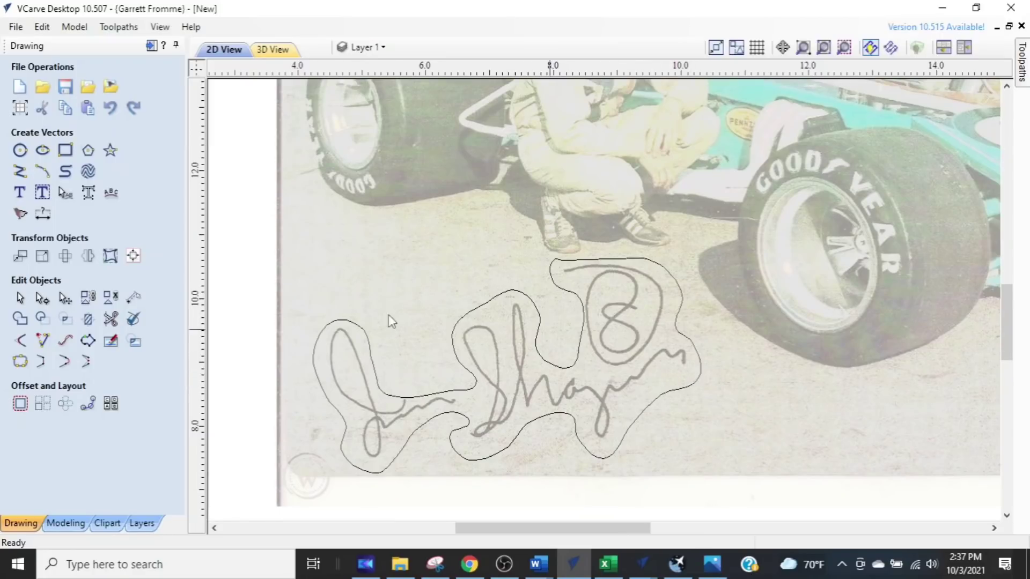
pyautogui.click(499, 295)
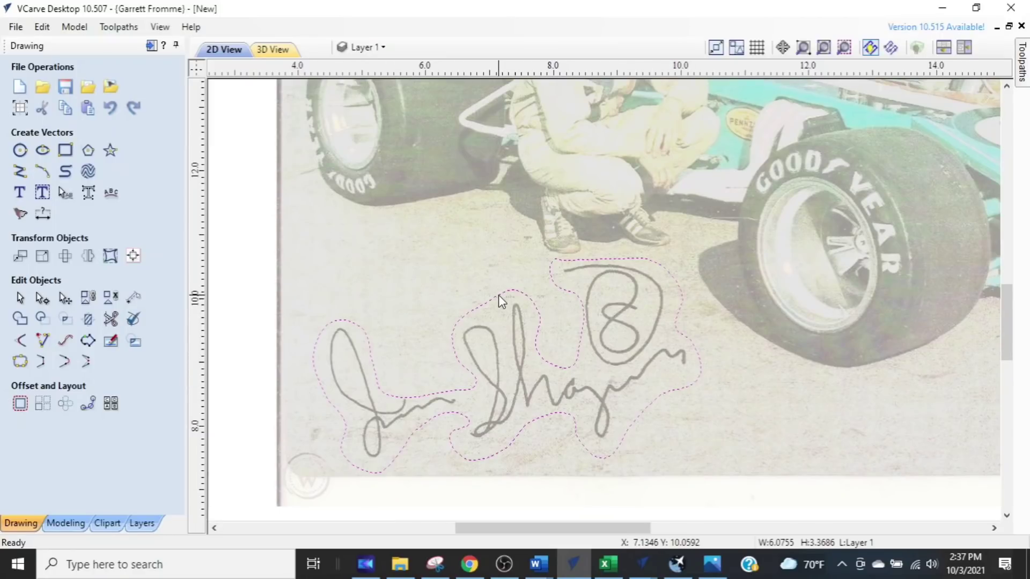
pyautogui.keyDown('shift'); pyautogui.click(407, 256); pyautogui.keyUp('shift')
pyautogui.click(135, 342)
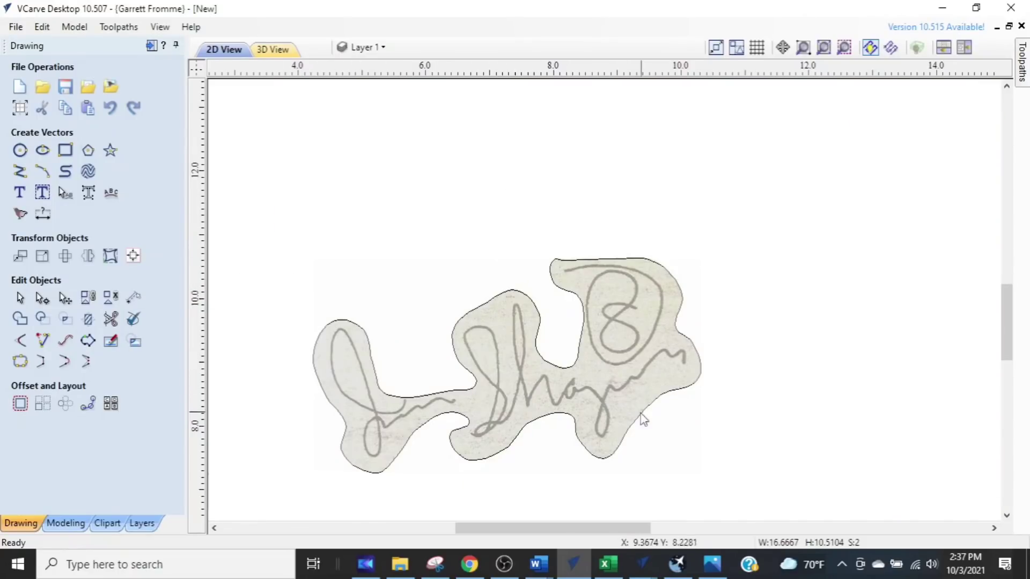
pyautogui.scroll(3, 590, 323)
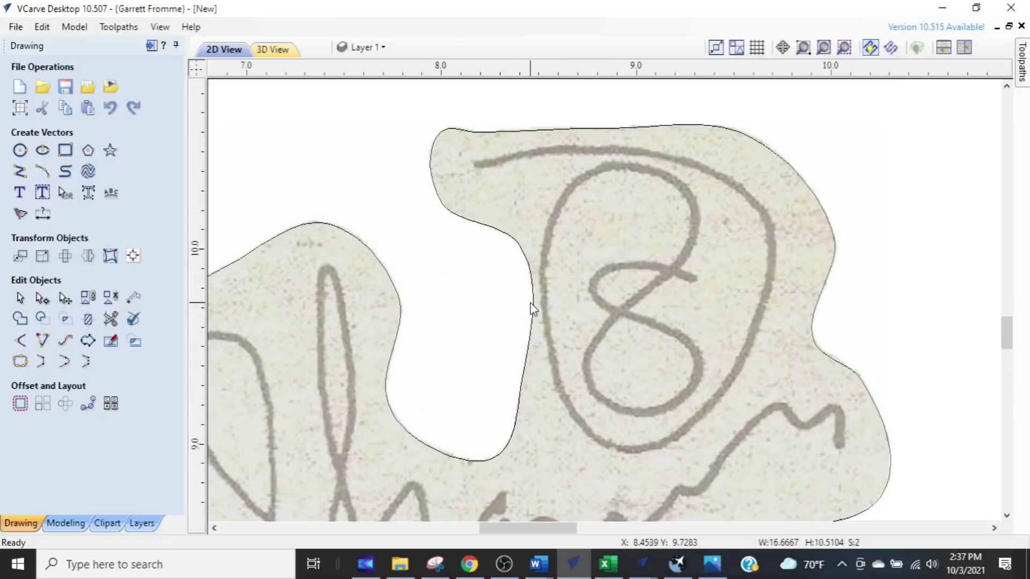
pyautogui.scroll(-2, 530, 303)
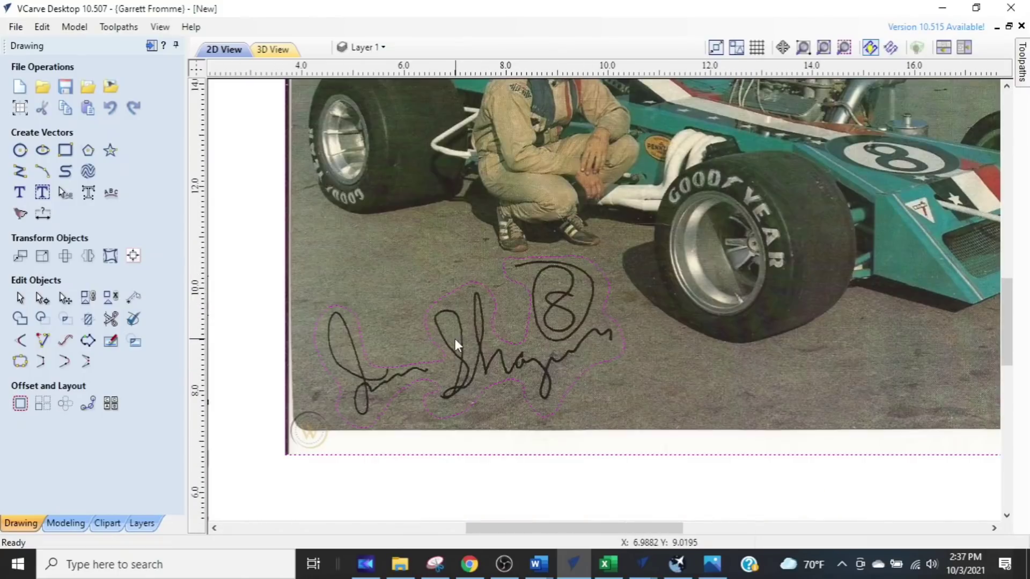
# - Draw a circle about 3.2 inches in diameter over the front tire that carries the GOODYEAR lettering
pyautogui.scroll(2, 454, 336)
pyautogui.scroll(-4, 536, 282)
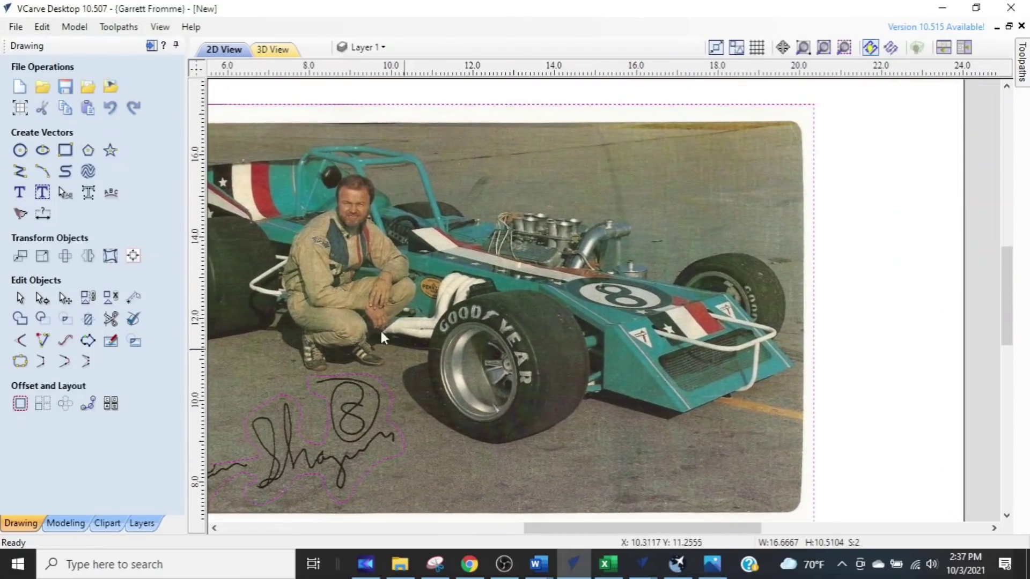
pyautogui.scroll(3, 612, 292)
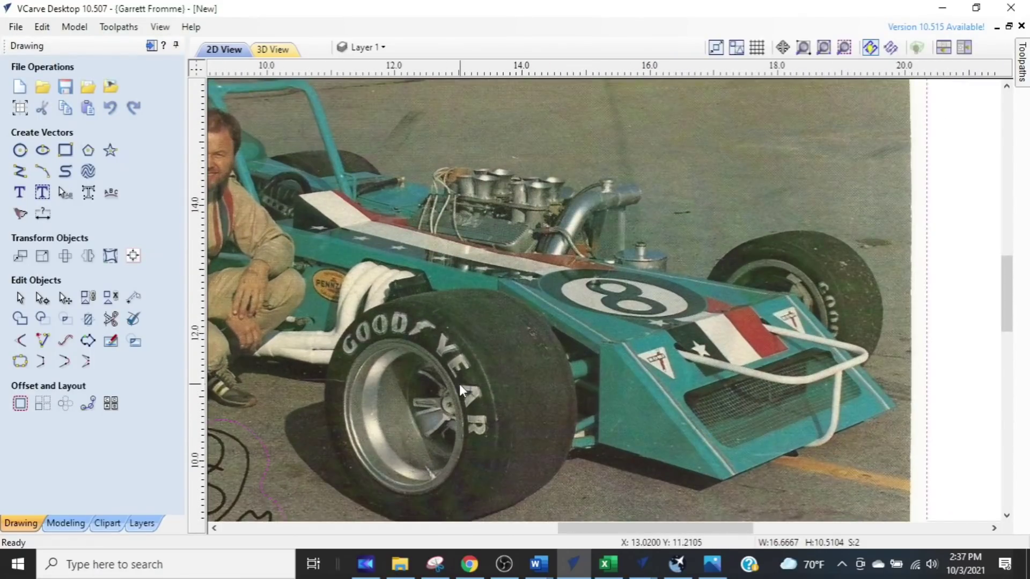
pyautogui.moveTo(459, 384); pyautogui.dragTo(607, 358, button='middle')
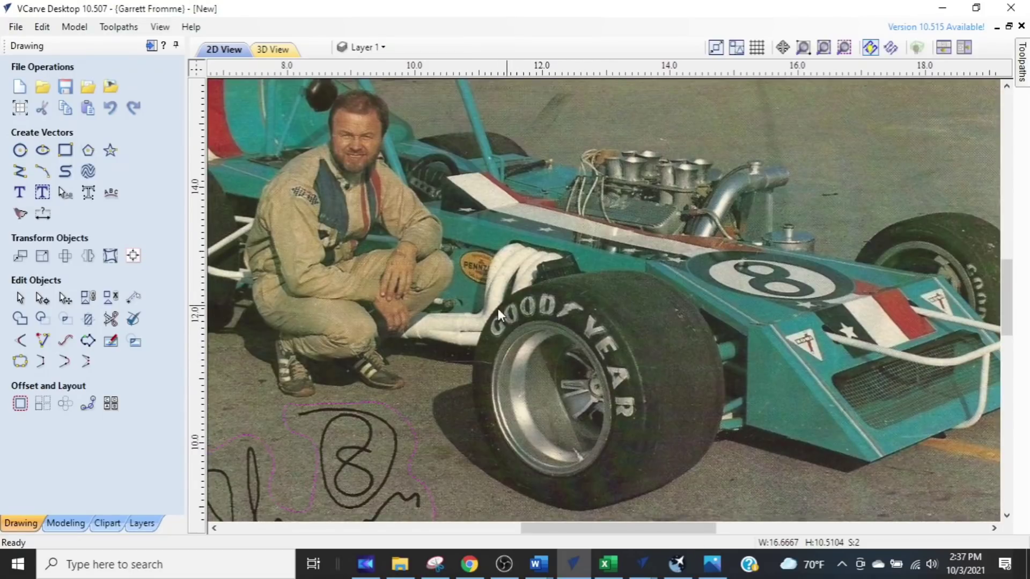
pyautogui.scroll(1, 575, 397)
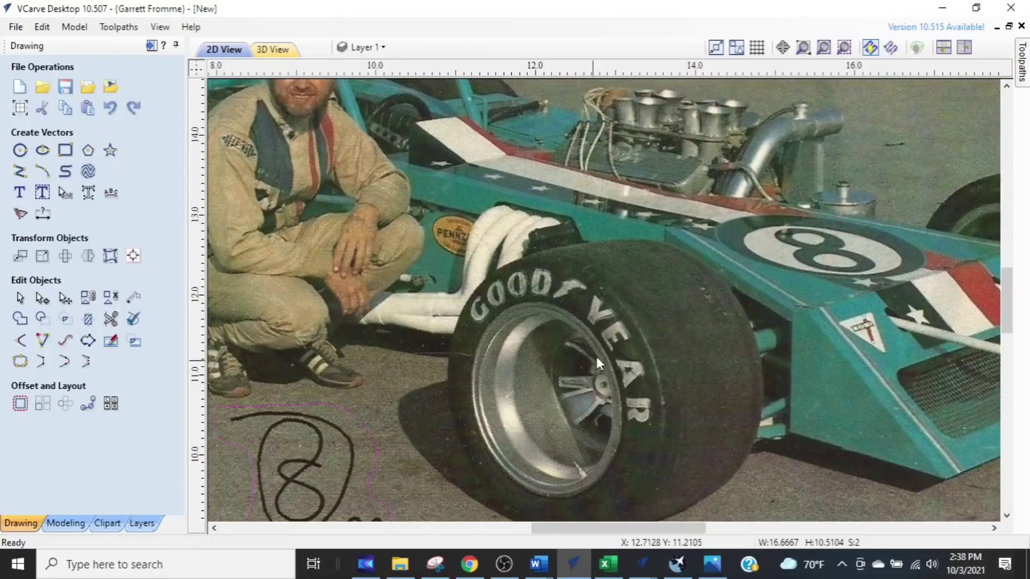
pyautogui.moveTo(298, 443); pyautogui.dragTo(449, 383, button='middle')
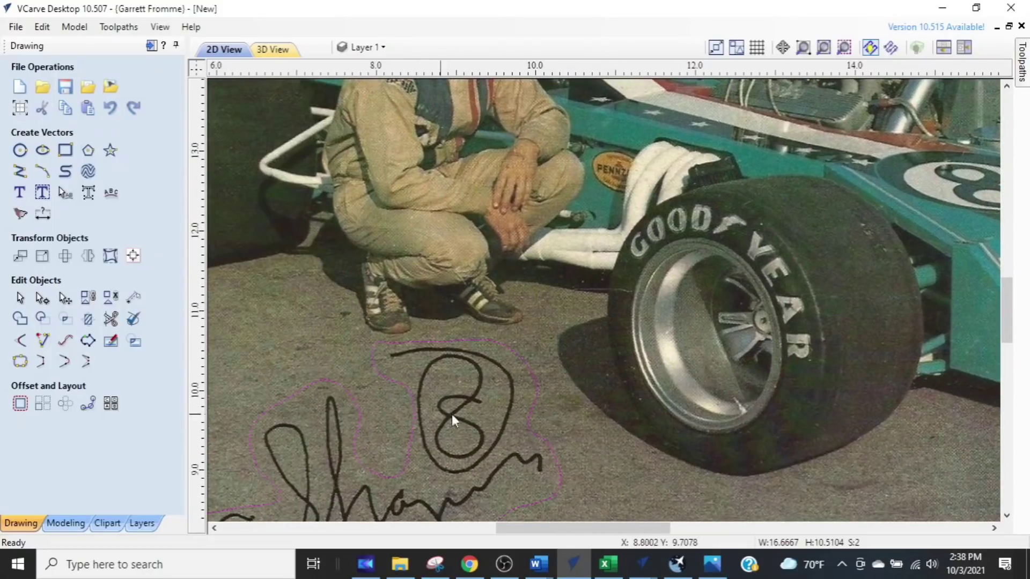
pyautogui.moveTo(667, 307); pyautogui.dragTo(548, 382, button='middle')
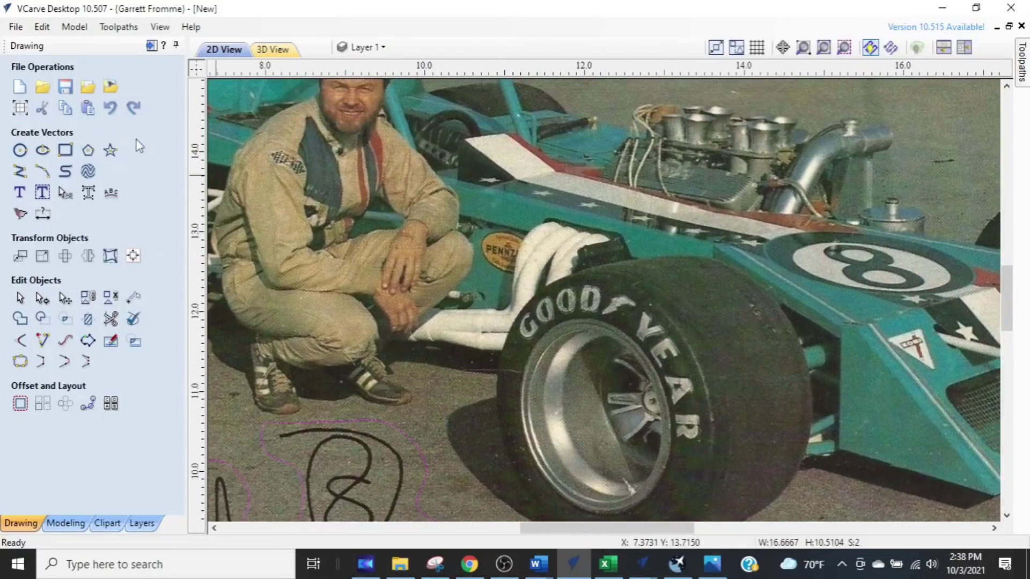
pyautogui.click(21, 151)
pyautogui.moveTo(599, 414); pyautogui.dragTo(611, 287)
pyautogui.scroll(3, 667, 383)
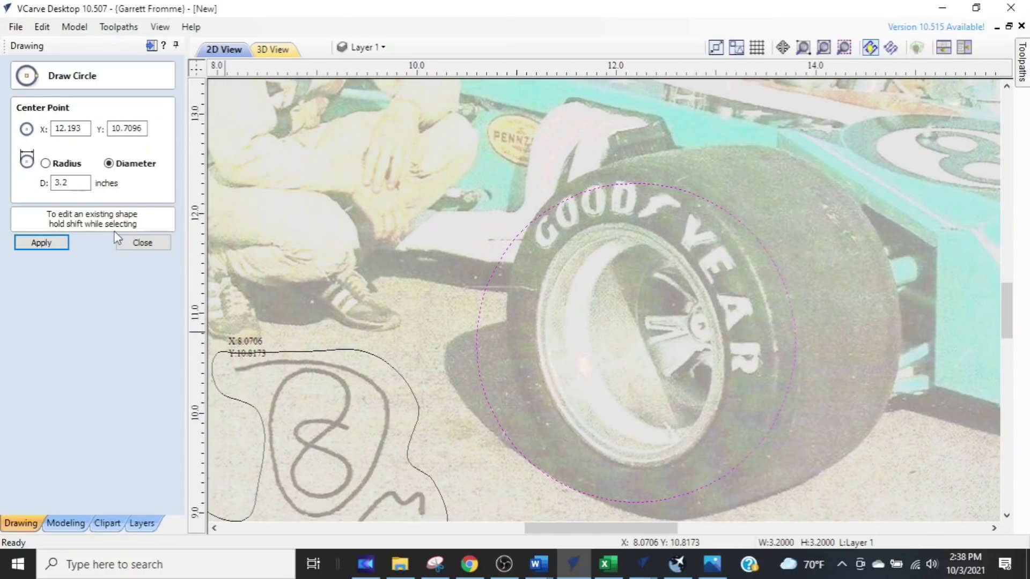
pyautogui.click(140, 242)
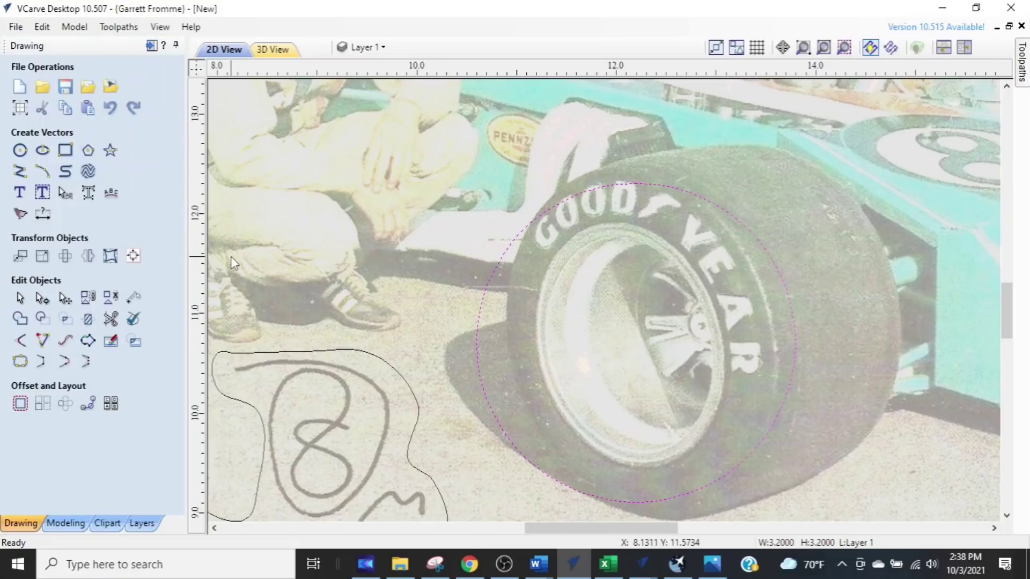
# - Reshape the circle by its nodes into an oval about 2.74 by 3.35 inches that encloses the tire's lettering
pyautogui.doubleClick(489, 278)
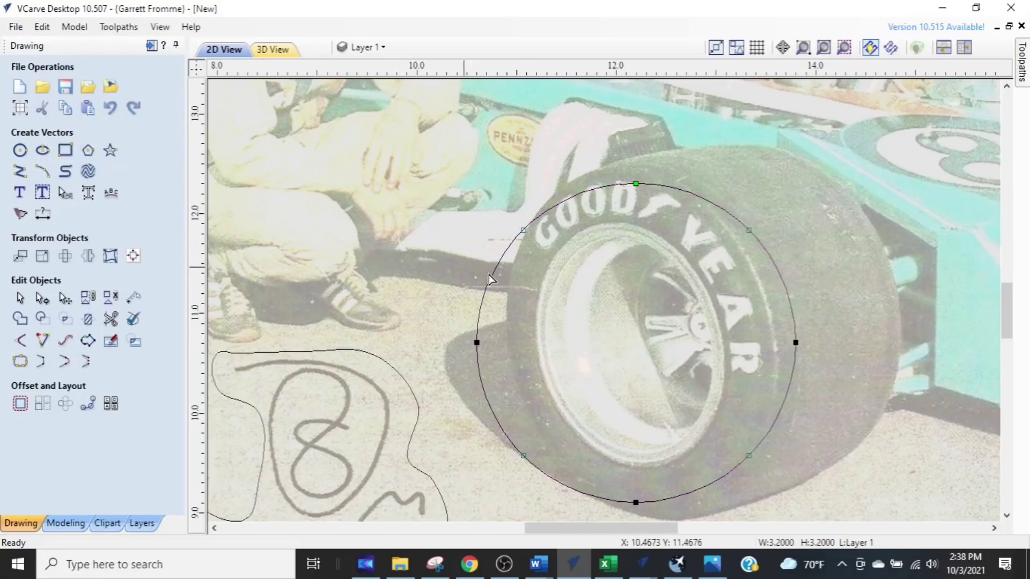
pyautogui.click(796, 341)
pyautogui.moveTo(772, 352); pyautogui.dragTo(772, 352)
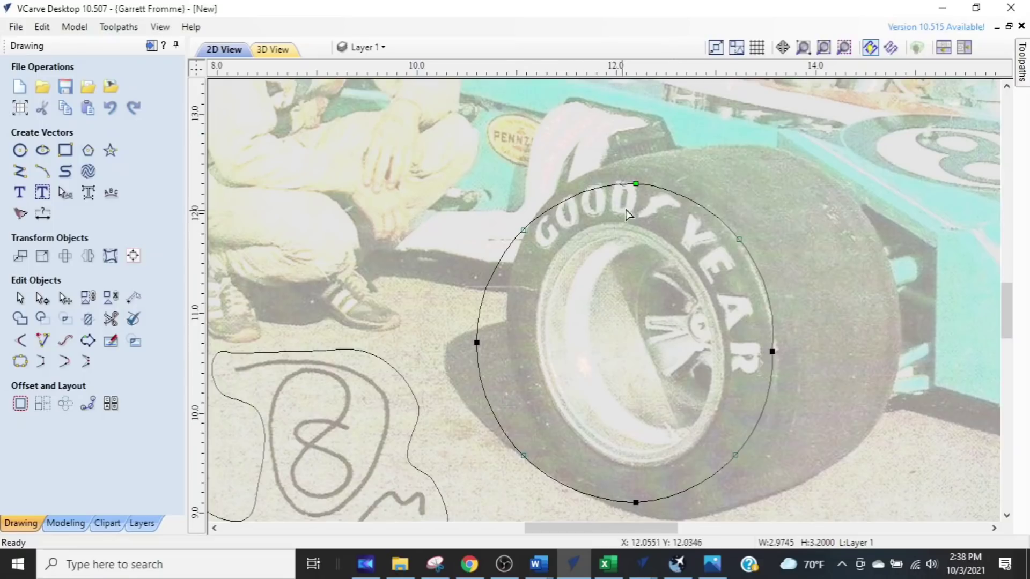
pyautogui.moveTo(635, 183); pyautogui.dragTo(637, 168)
pyautogui.moveTo(477, 337); pyautogui.dragTo(507, 284)
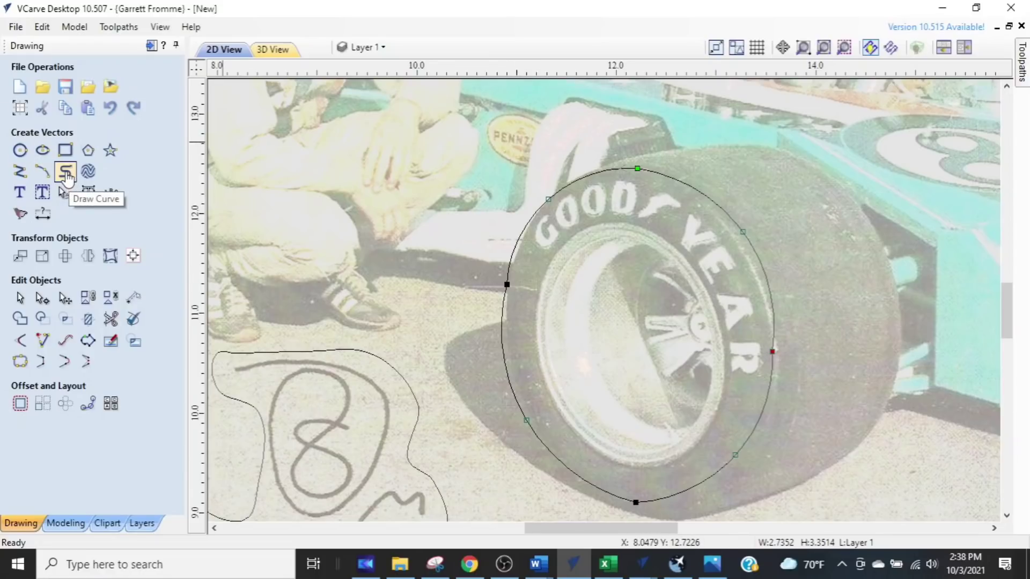
# - Start a curve on the oval's edge beside the G and run it beneath GOOD along the wheel rim's upper edge
pyautogui.click(65, 173)
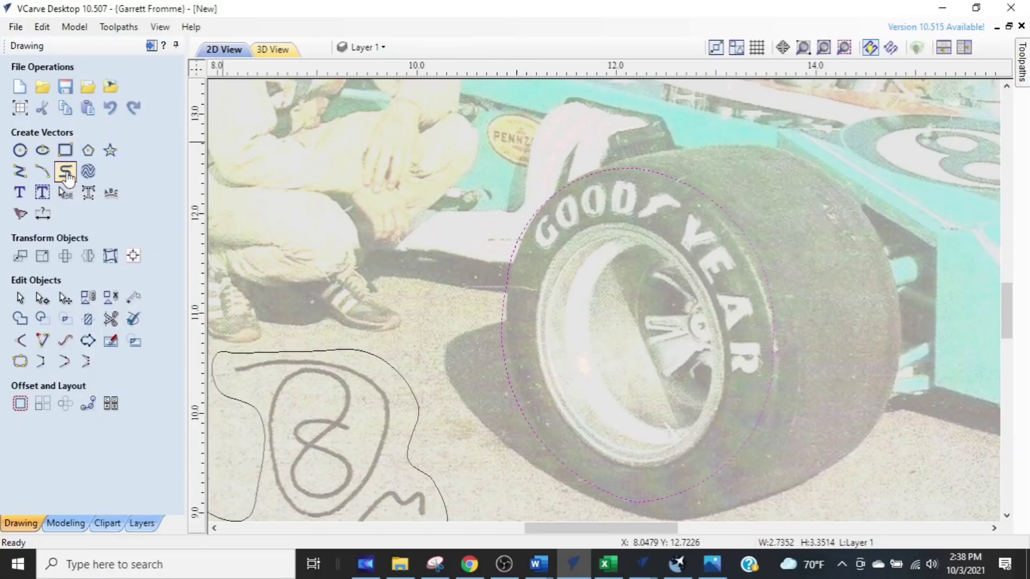
pyautogui.scroll(3, 494, 263)
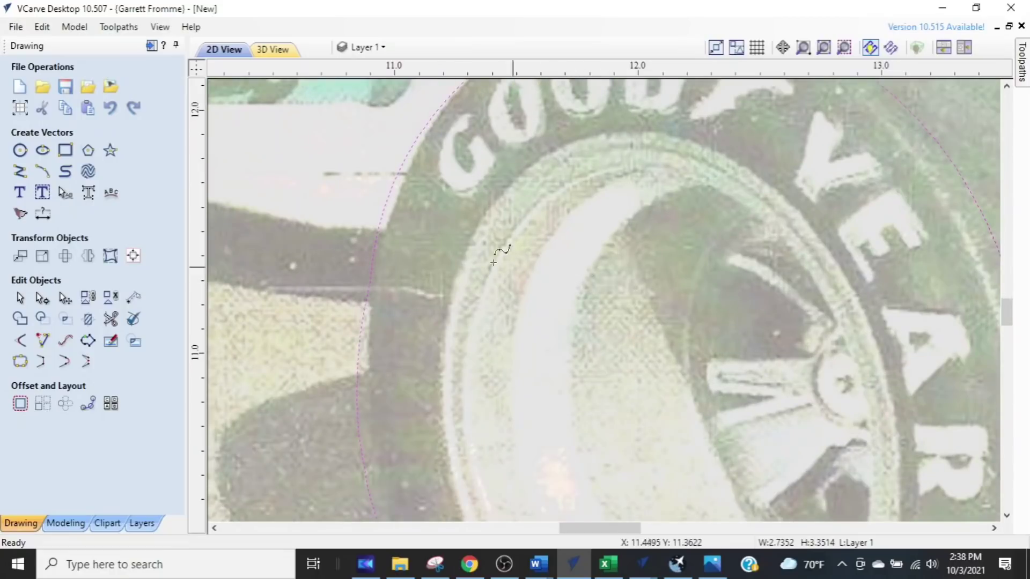
pyautogui.click(383, 212)
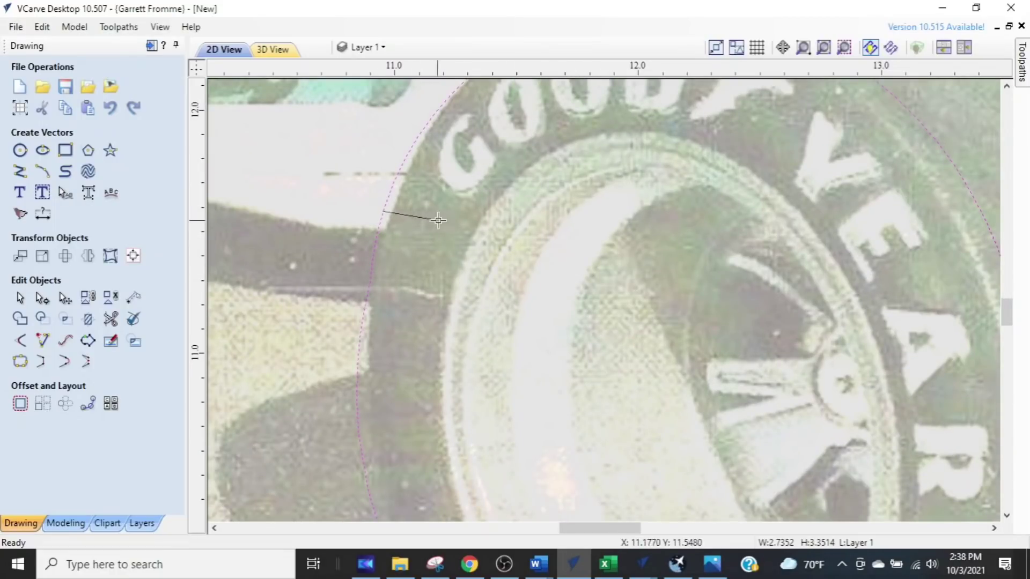
pyautogui.click(493, 198)
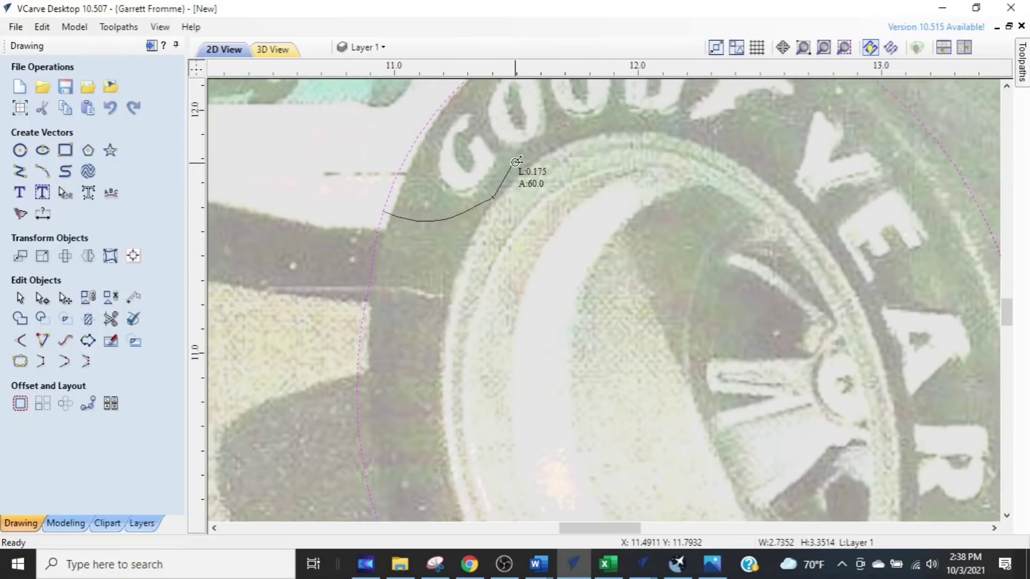
pyautogui.click(575, 132)
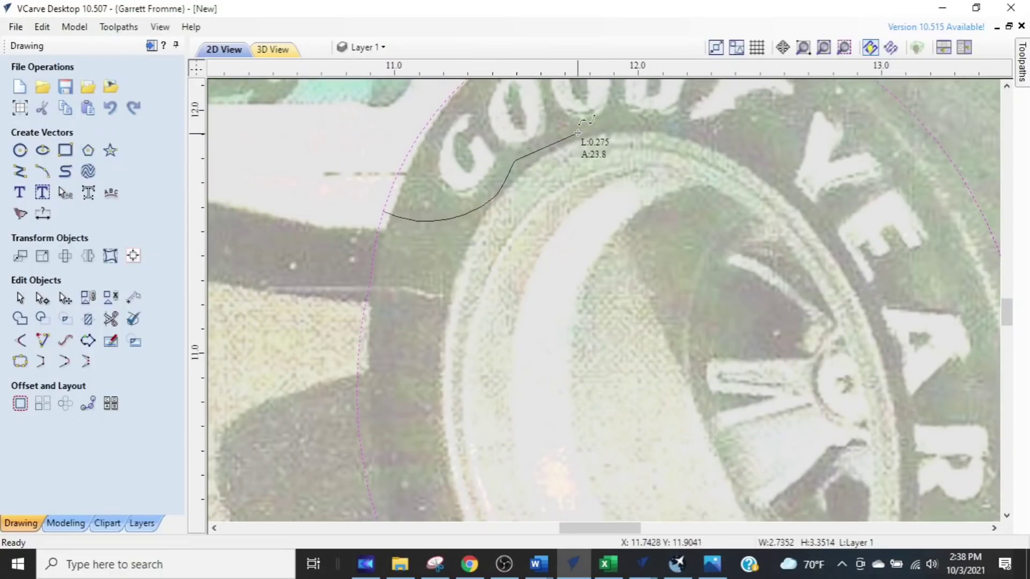
pyautogui.click(728, 138)
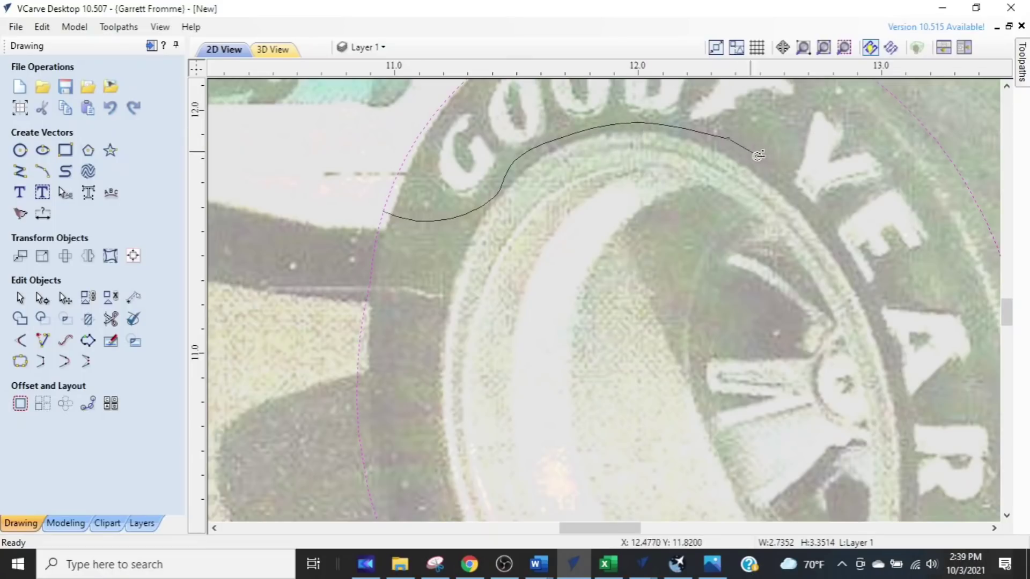
pyautogui.click(790, 196)
# - Continue the curve down the rim inside YEAR, turning below the R and ending on the oval's opposite edge
pyautogui.click(863, 295)
pyautogui.moveTo(888, 390); pyautogui.dragTo(828, 226, button='middle')
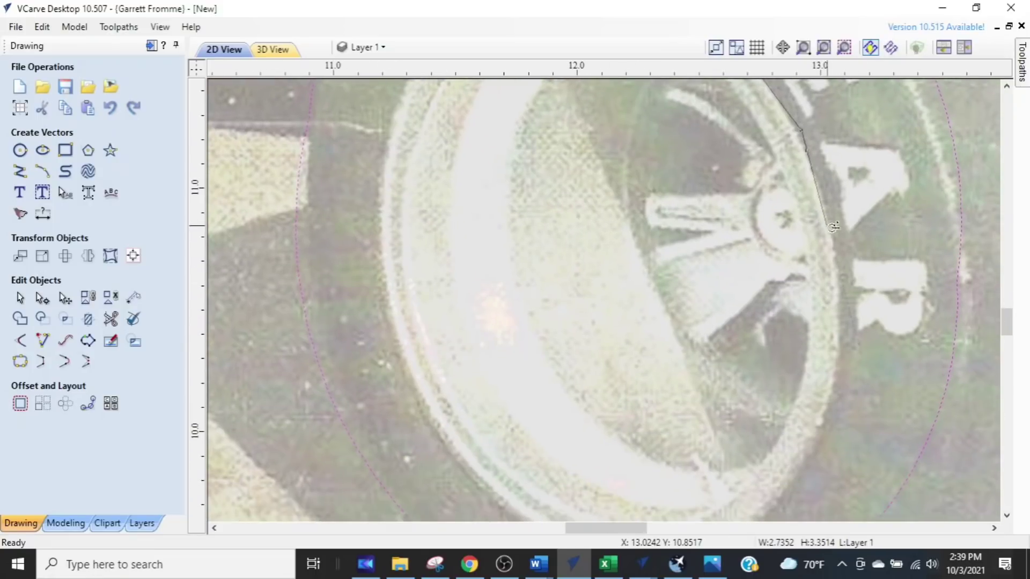
pyautogui.click(848, 275)
pyautogui.click(843, 349)
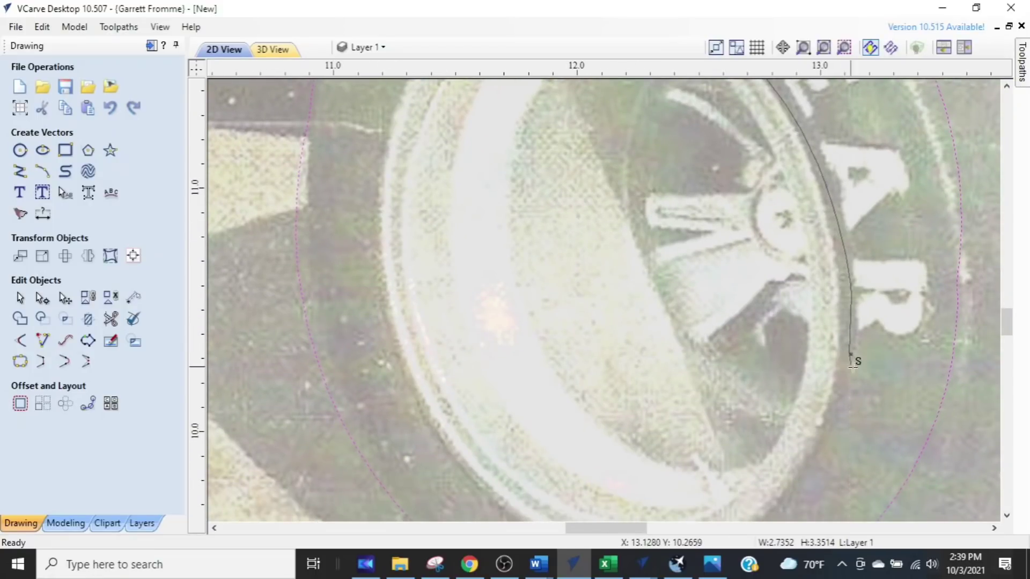
pyautogui.click(910, 371)
pyautogui.click(955, 363)
pyautogui.scroll(-3, 794, 344)
pyautogui.rightClick(764, 353)
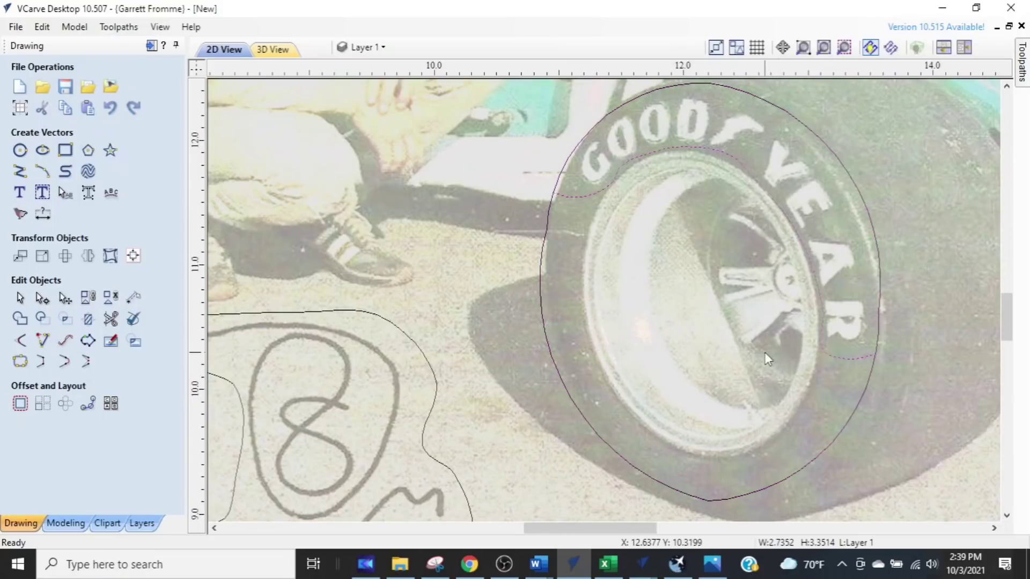
# - Trim away the part of the oval below the curve's ends, leaving a closed arch around the GOODYEAR lettering
pyautogui.click(600, 213)
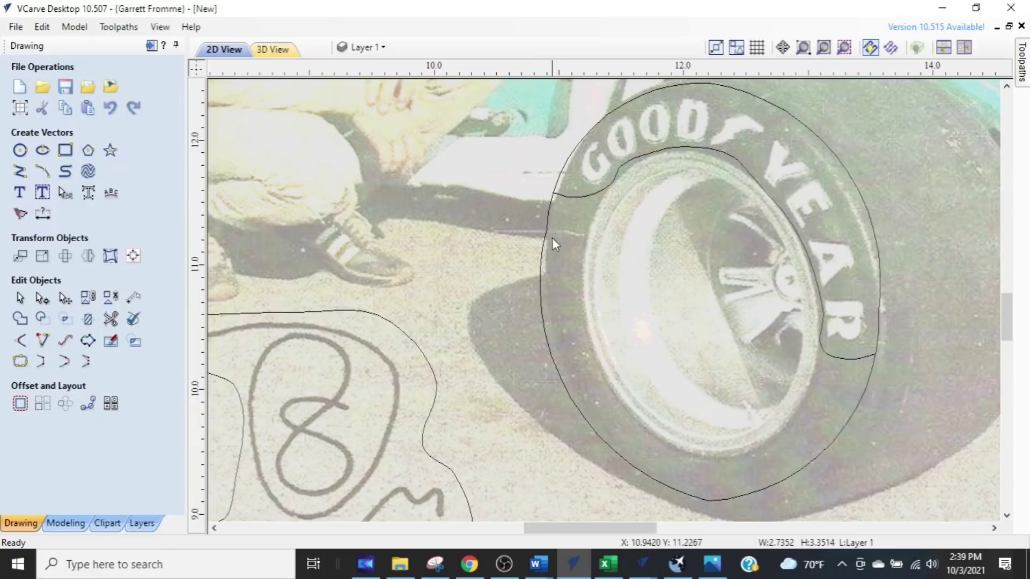
pyautogui.click(110, 318)
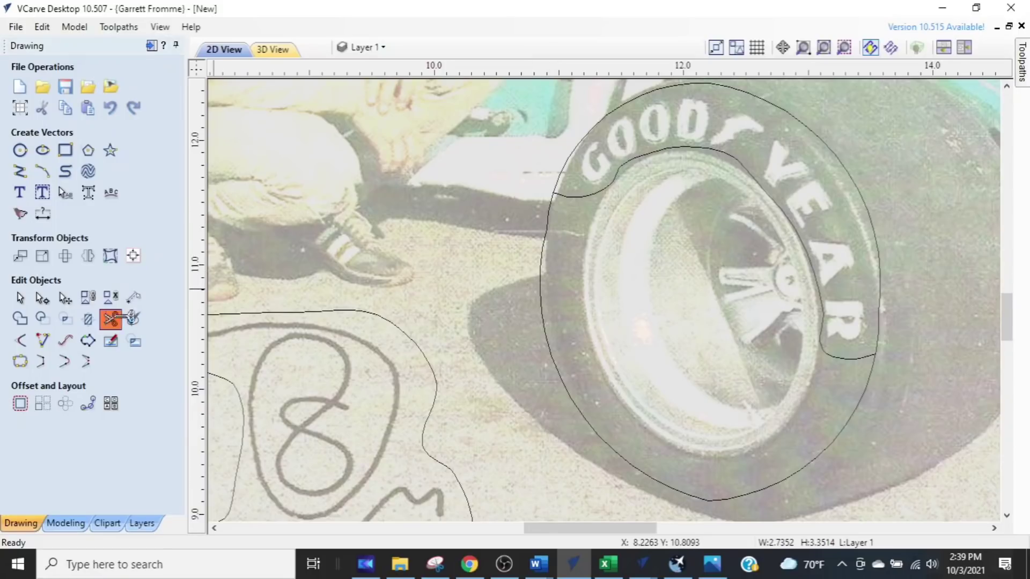
pyautogui.click(540, 276)
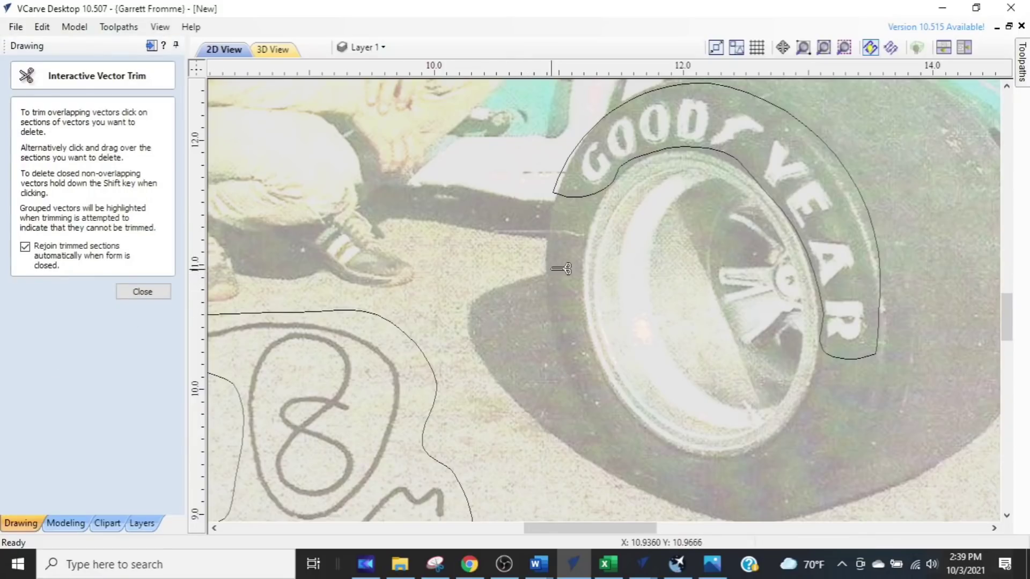
pyautogui.click(143, 292)
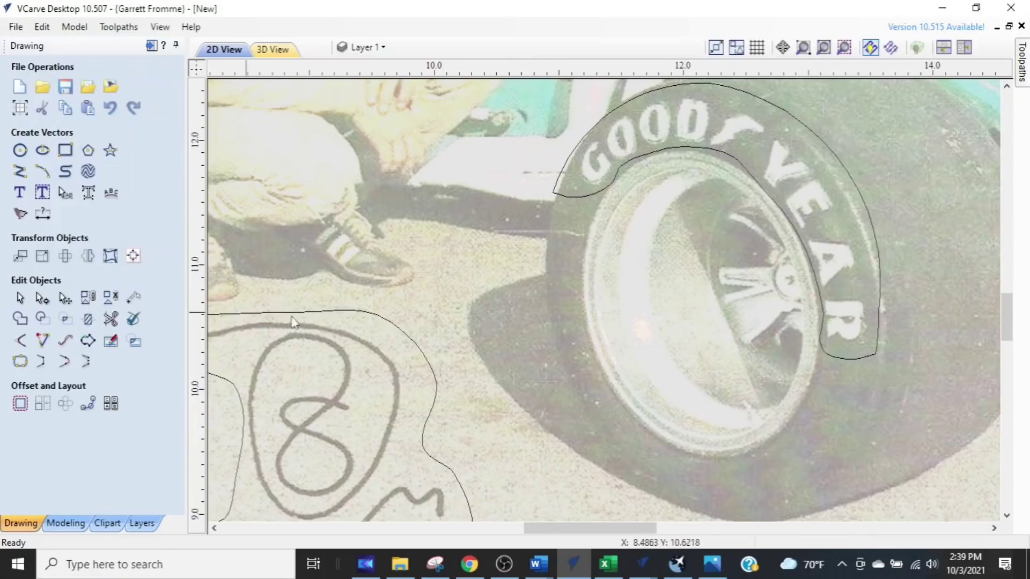
# - Crop the photo to both the GOODYEAR arch and the signature outline at once
pyautogui.scroll(-1, 405, 292)
pyautogui.moveTo(435, 298); pyautogui.dragTo(504, 307, button='middle')
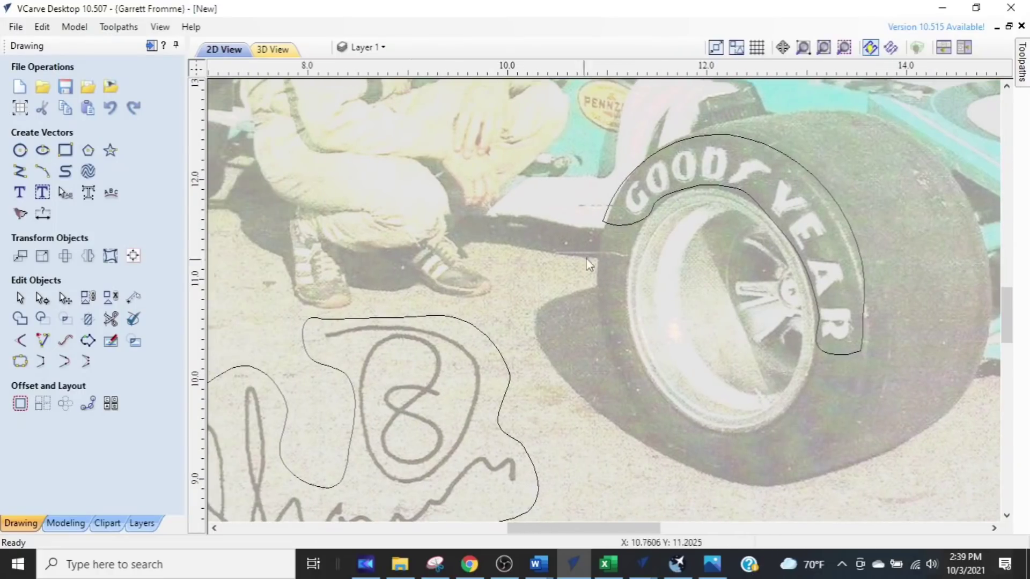
pyautogui.click(622, 223)
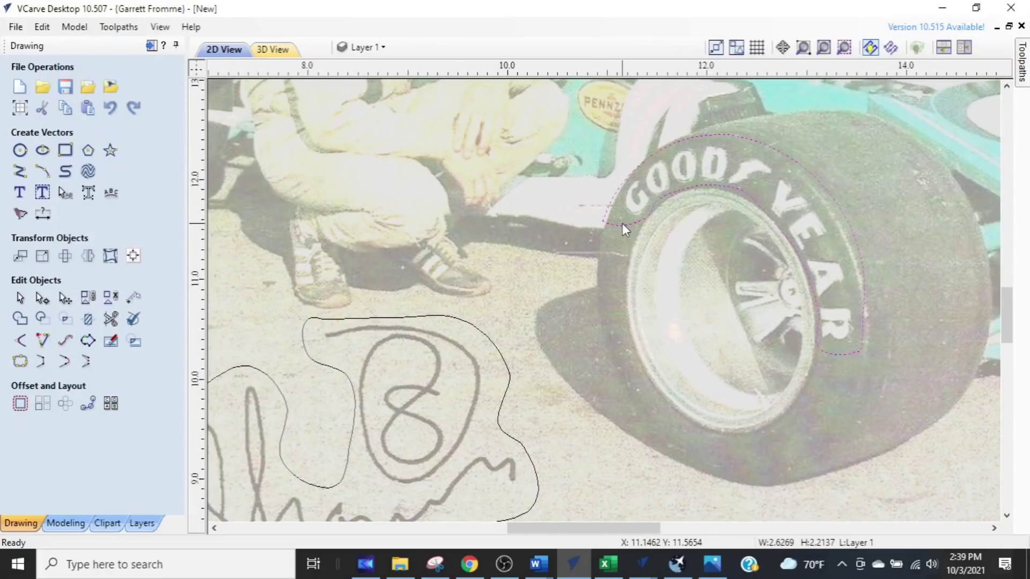
pyautogui.keyDown('shift'); pyautogui.click(480, 329); pyautogui.keyUp('shift')
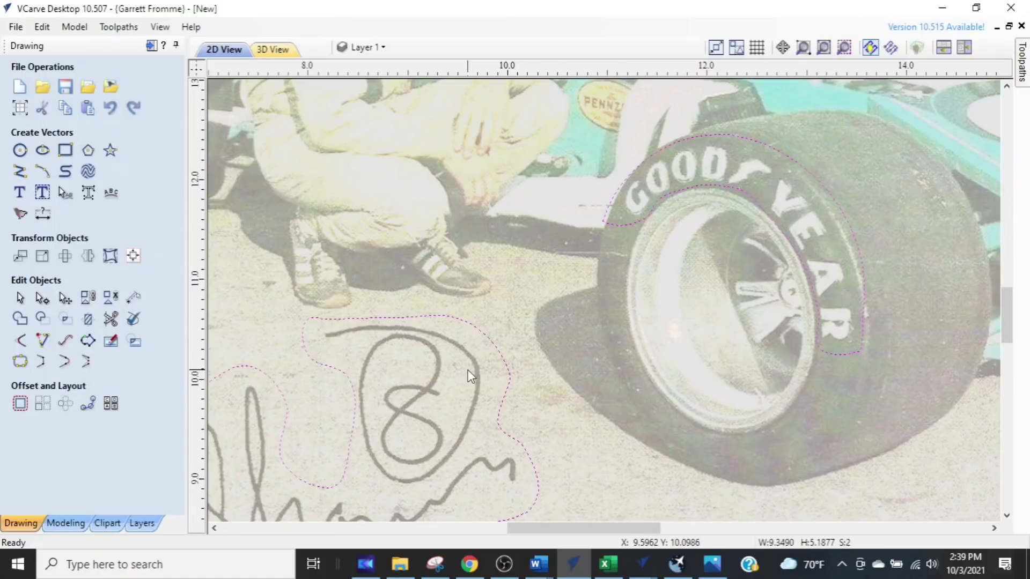
pyautogui.scroll(-2, 519, 295)
pyautogui.keyDown('shift'); pyautogui.click(513, 294); pyautogui.keyUp('shift')
pyautogui.scroll(-2, 515, 294)
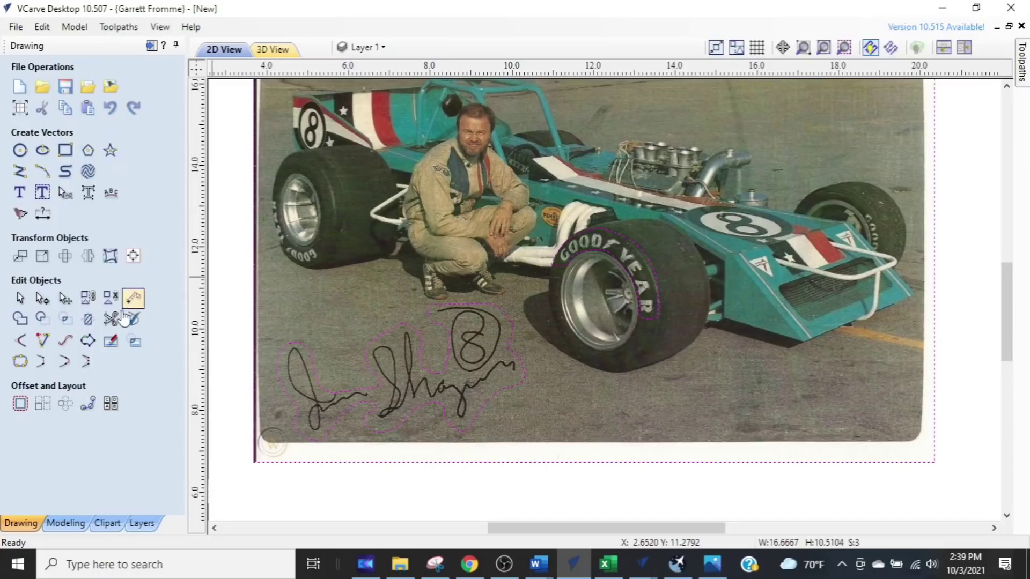
pyautogui.click(135, 351)
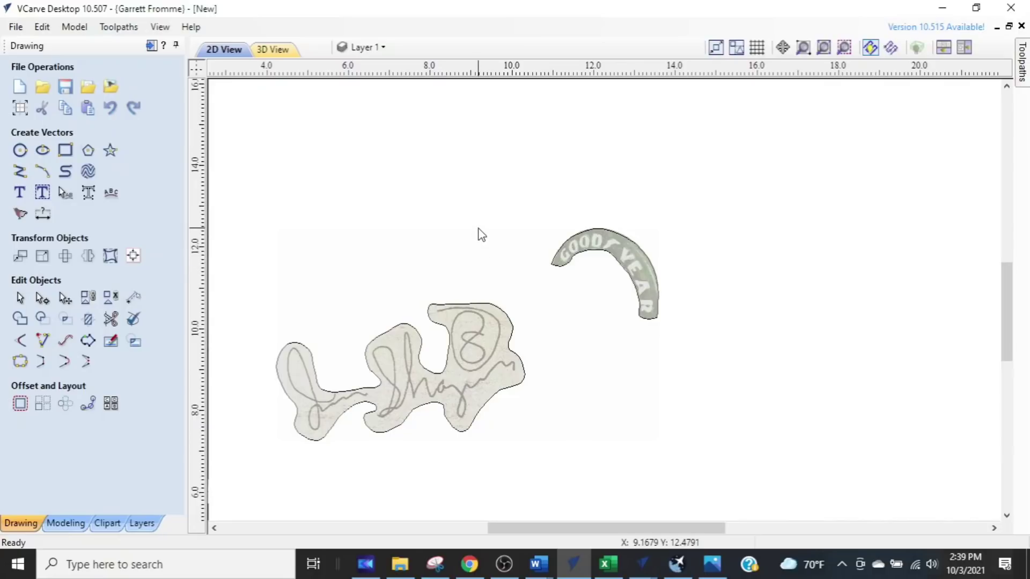
pyautogui.click(593, 292)
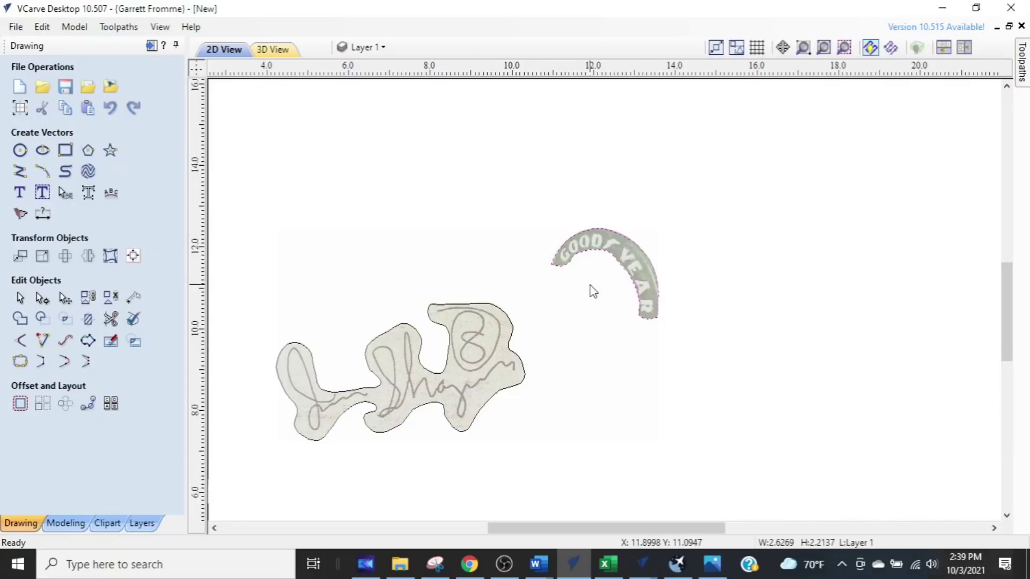
pyautogui.click(622, 251)
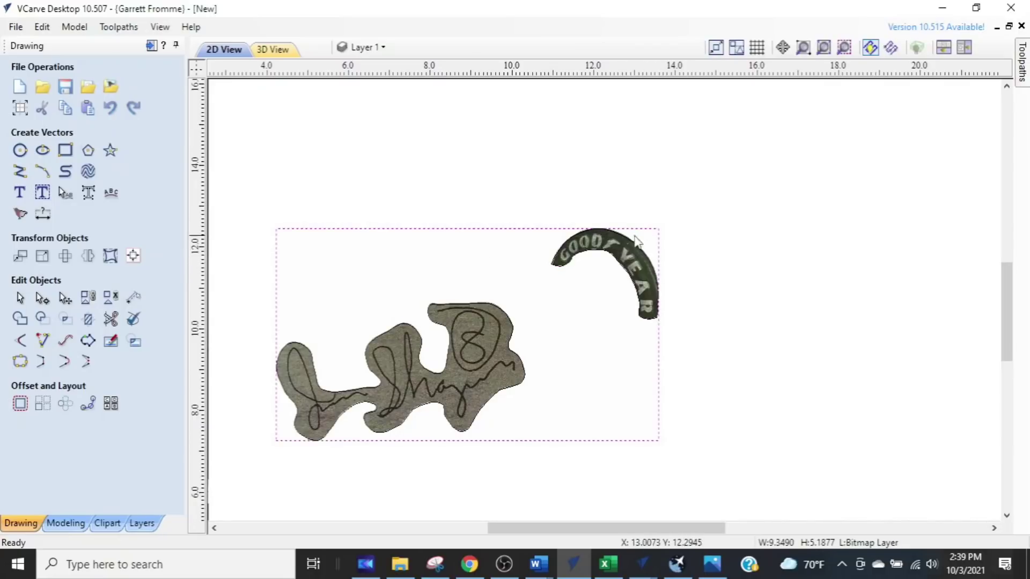
pyautogui.click(487, 346)
pyautogui.click(463, 195)
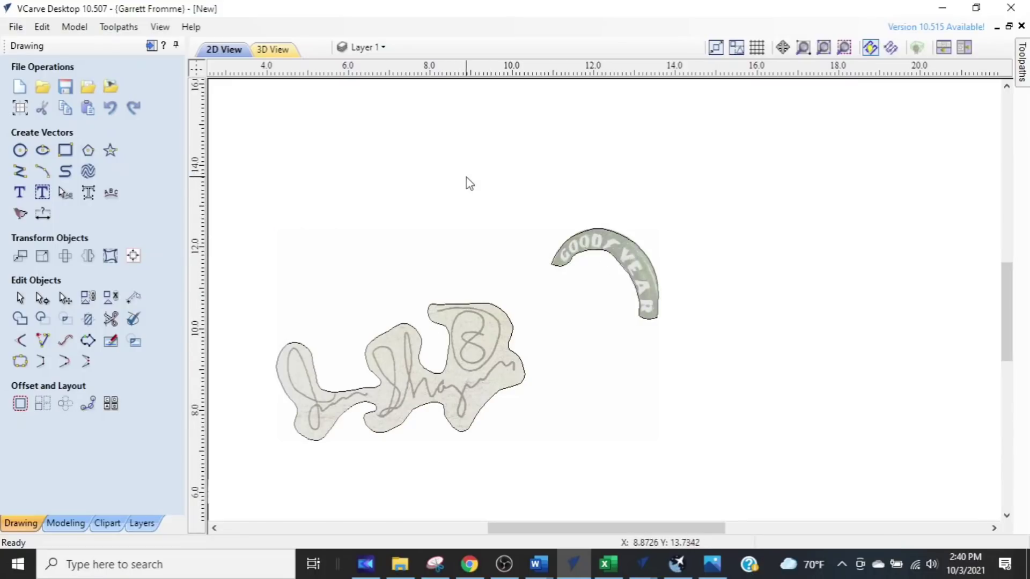
# - Copy the cropped photo to a new visible layer named GY
pyautogui.click(614, 243)
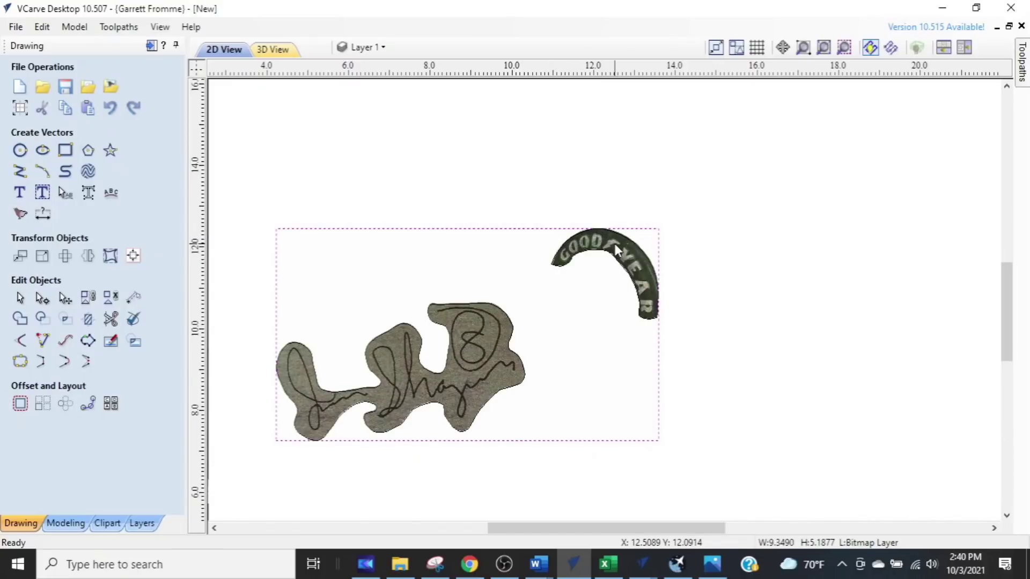
pyautogui.rightClick(614, 243)
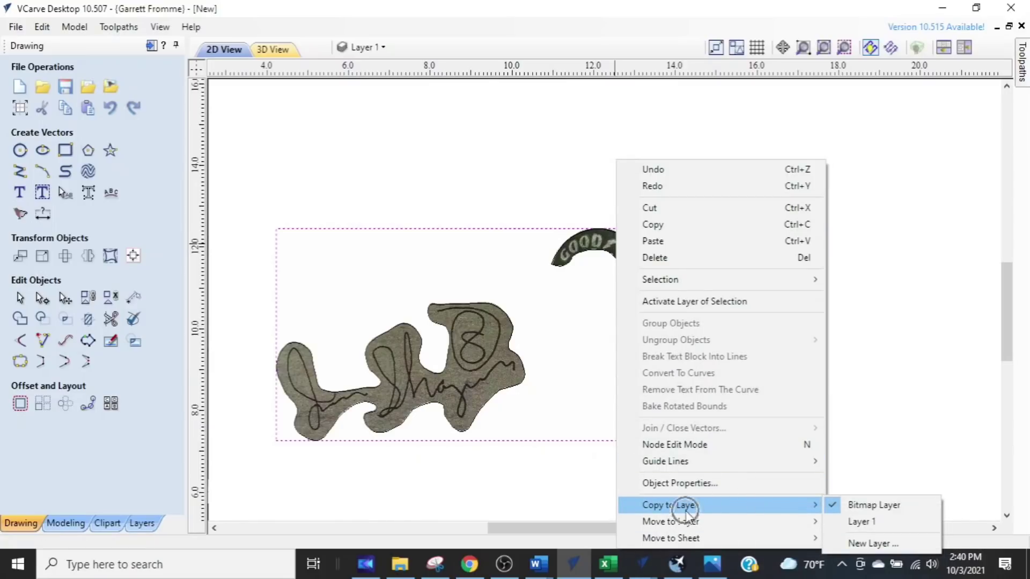
pyautogui.moveTo(806, 521)
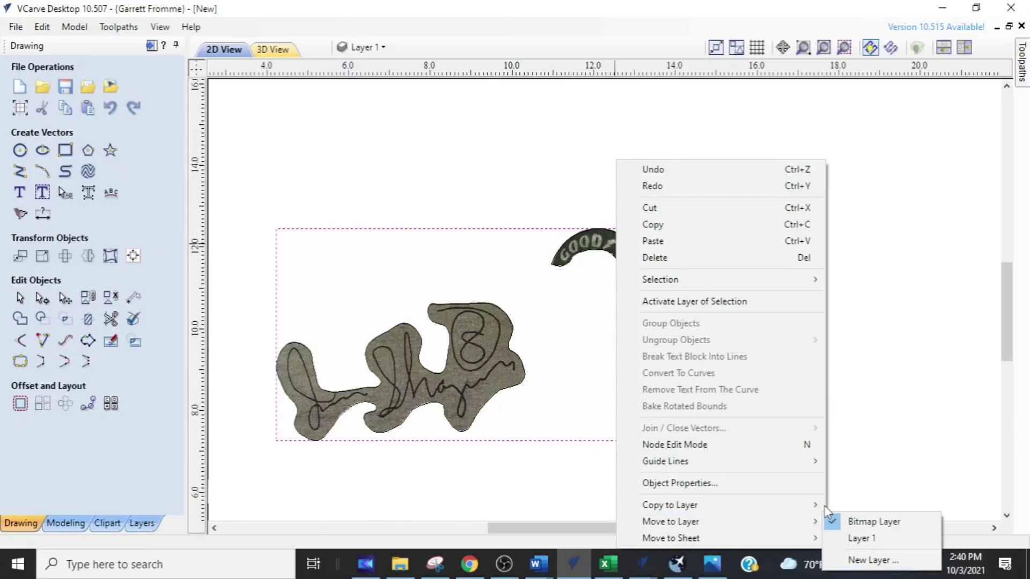
pyautogui.click(860, 544)
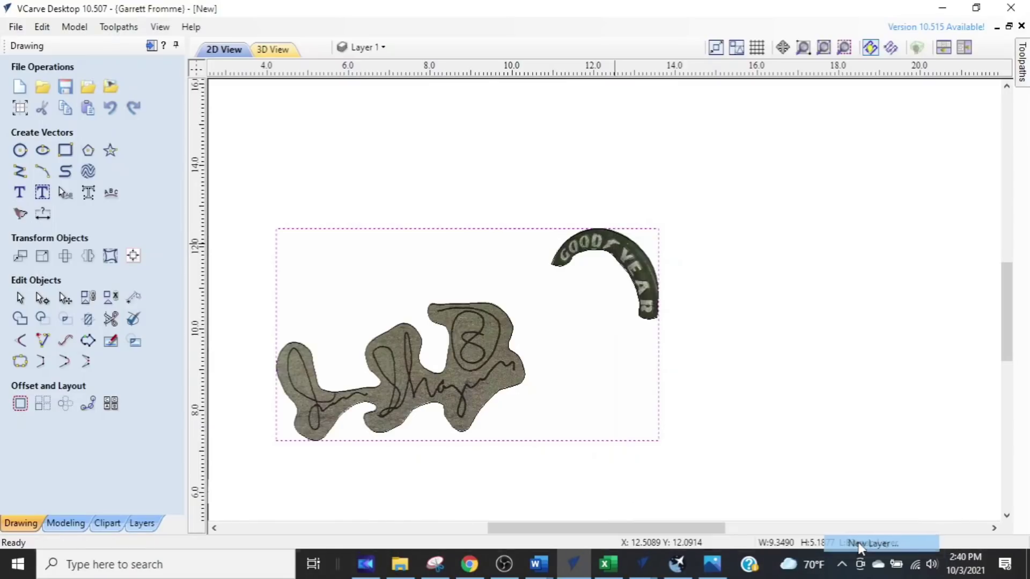
pyautogui.write('GY')
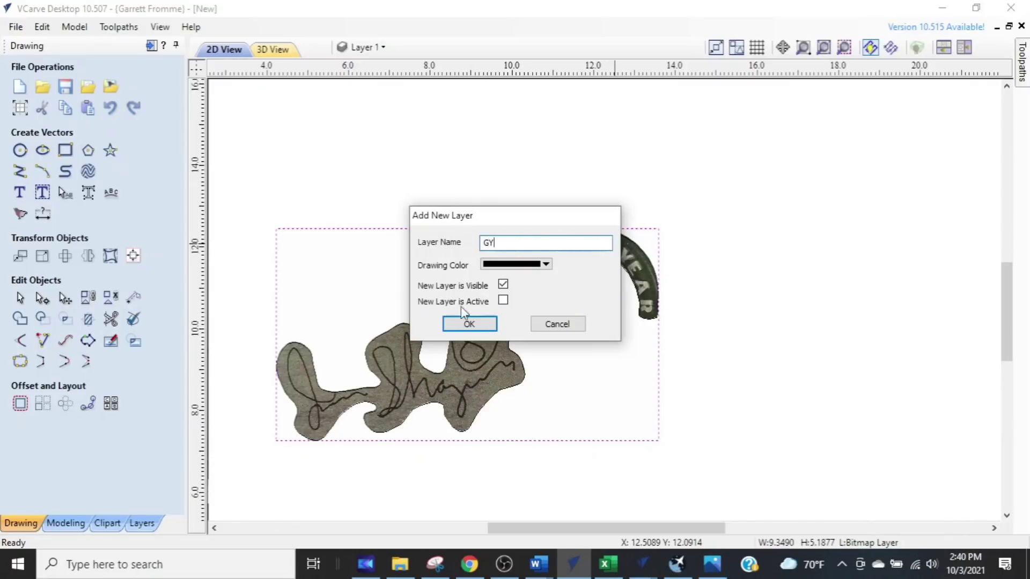
pyautogui.click(468, 325)
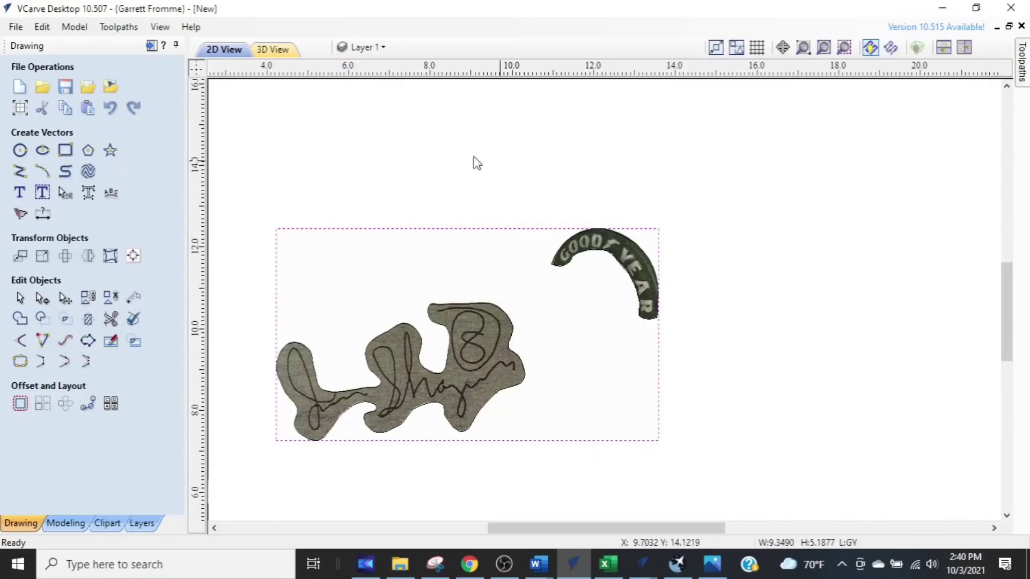
# - Make GY the active layer and hide Layer 1 with its outlines
pyautogui.click(375, 49)
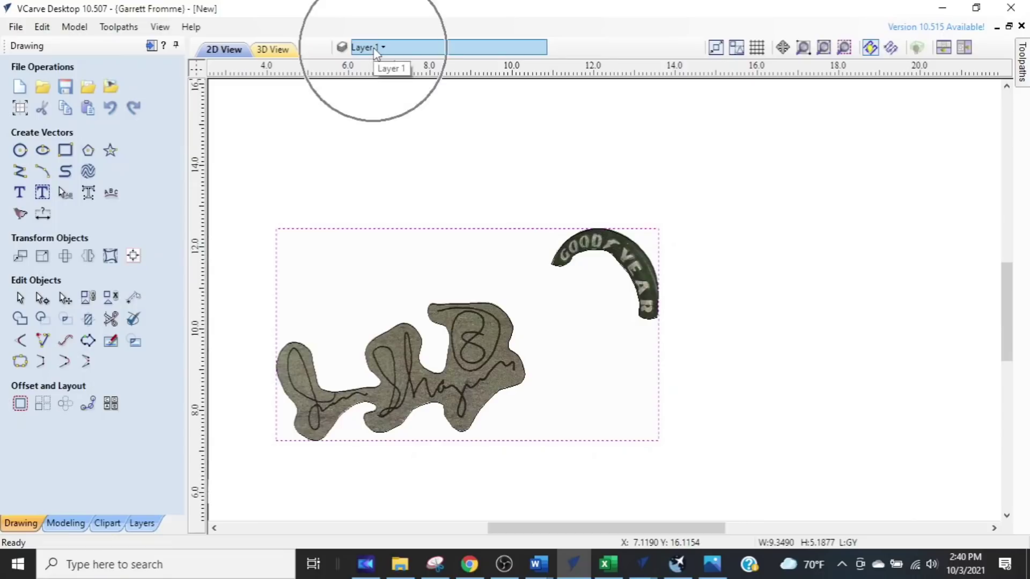
pyautogui.click(399, 110)
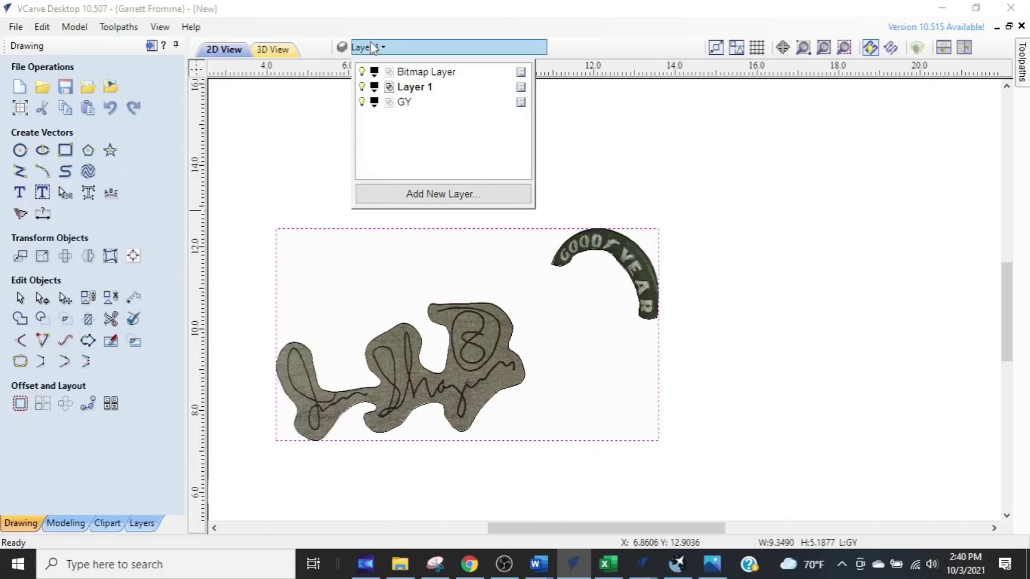
pyautogui.click(385, 50)
pyautogui.click(359, 44)
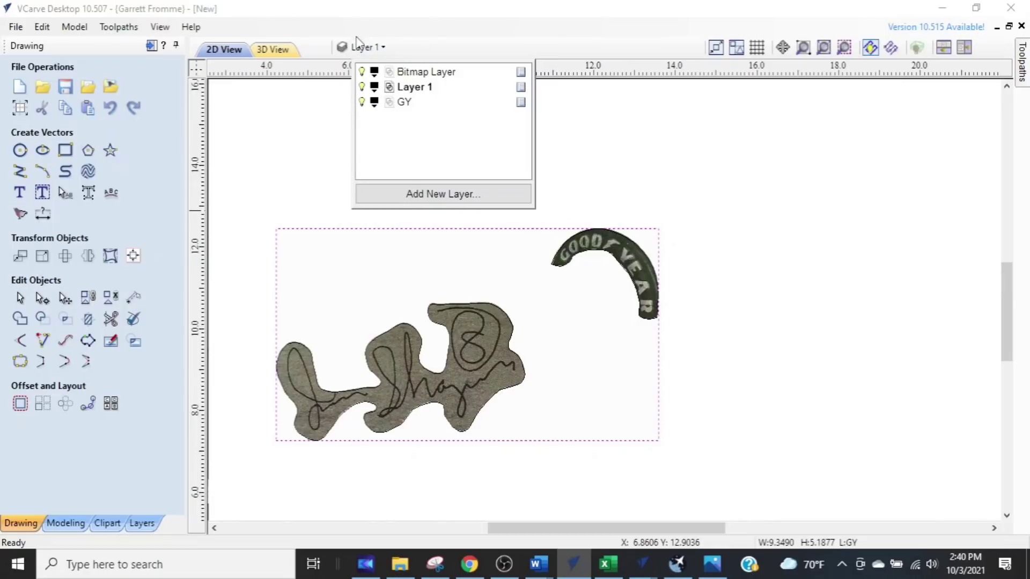
pyautogui.click(406, 106)
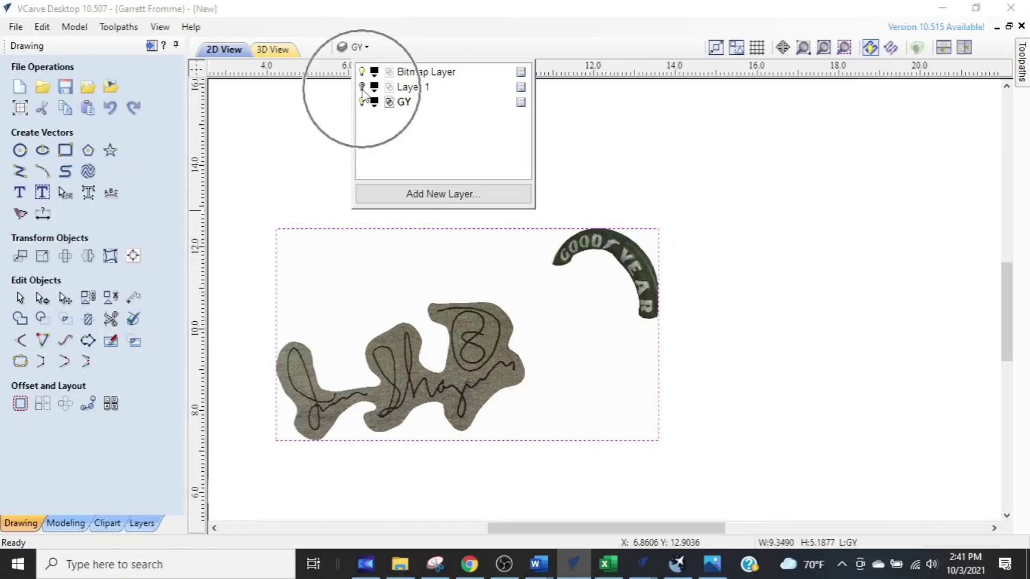
pyautogui.click(637, 150)
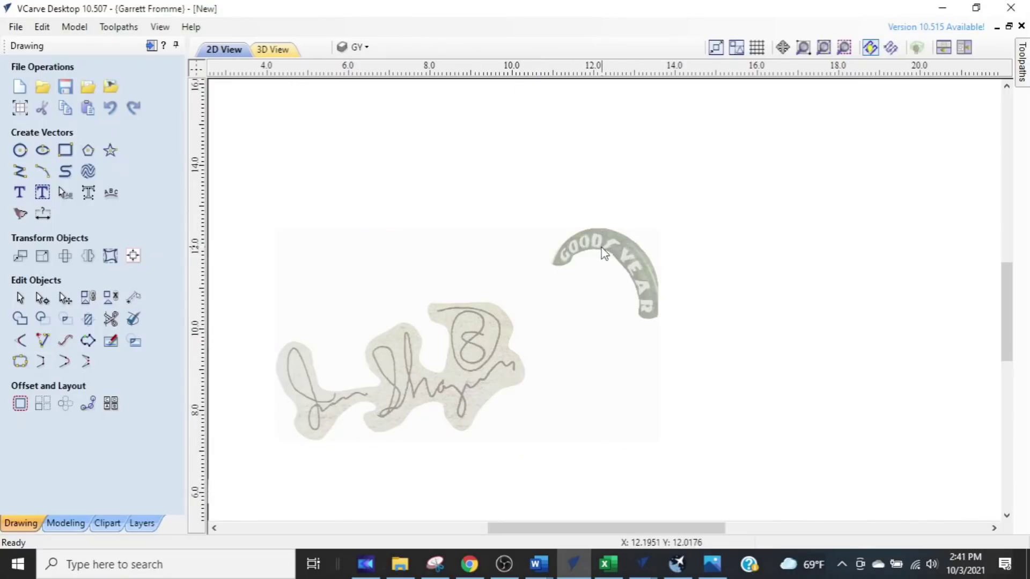
# - Draw a square-cornered rectangle about 4.1 by 3.2 inches around the GOODYEAR lettering and crop the photo copy to it
pyautogui.click(476, 348)
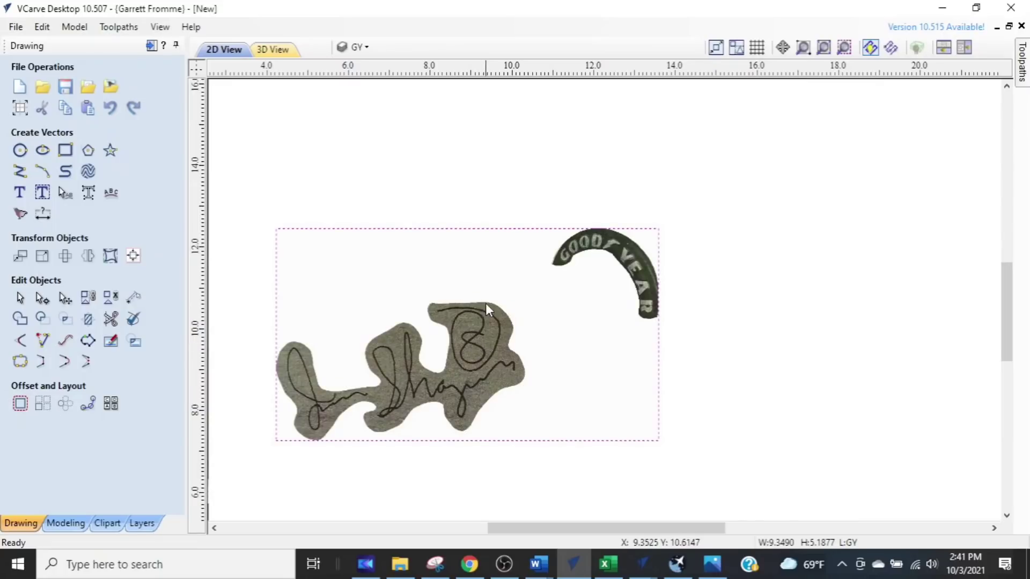
pyautogui.click(65, 151)
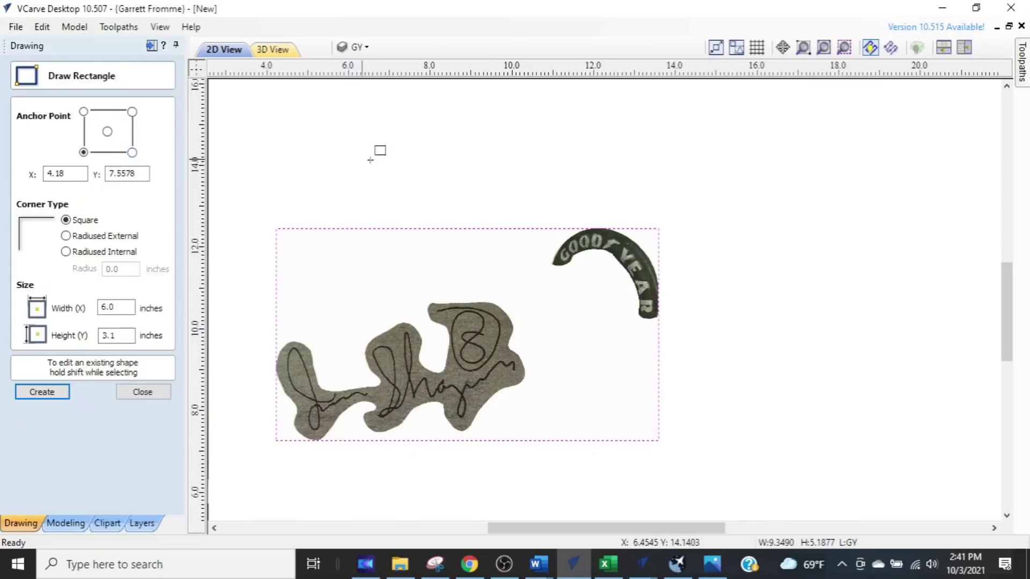
pyautogui.moveTo(529, 217); pyautogui.dragTo(697, 348)
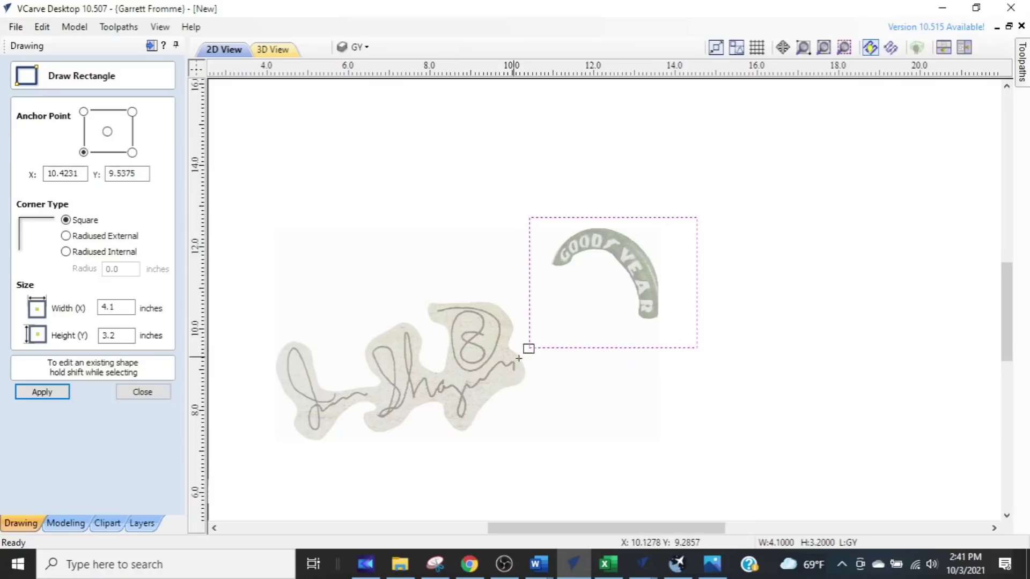
pyautogui.click(143, 392)
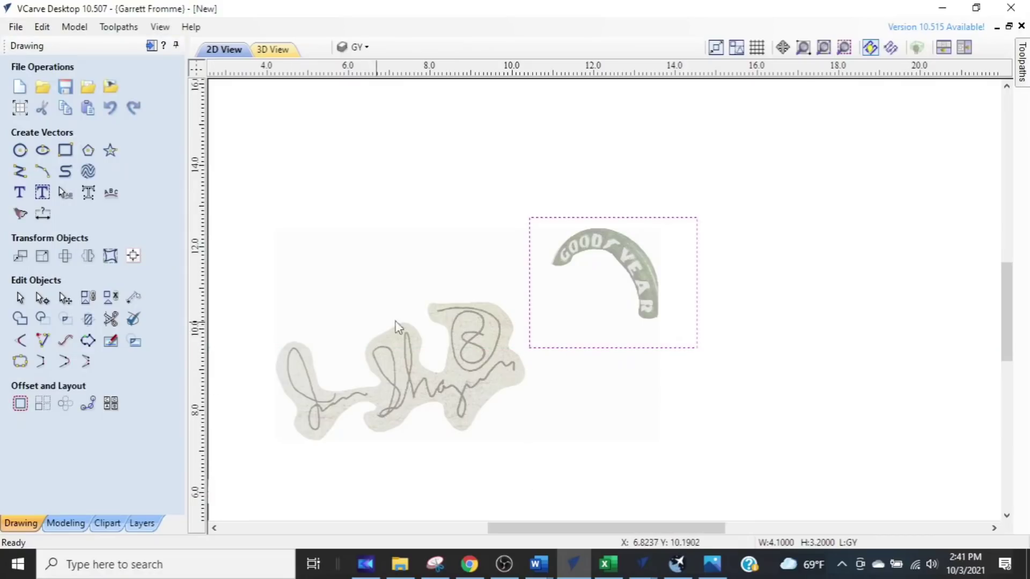
pyautogui.keyDown('shift'); pyautogui.click(466, 349); pyautogui.keyUp('shift')
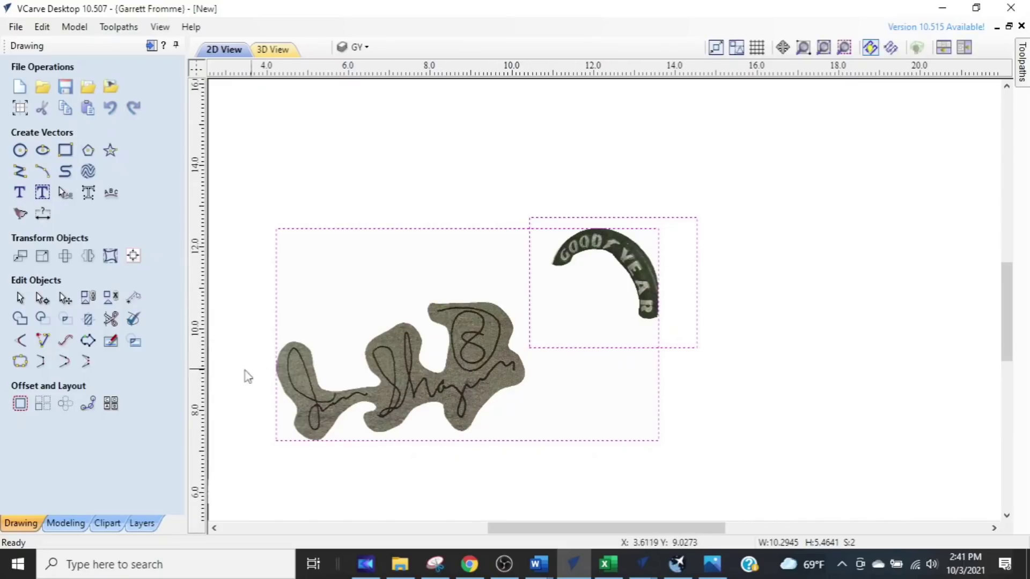
pyautogui.click(135, 342)
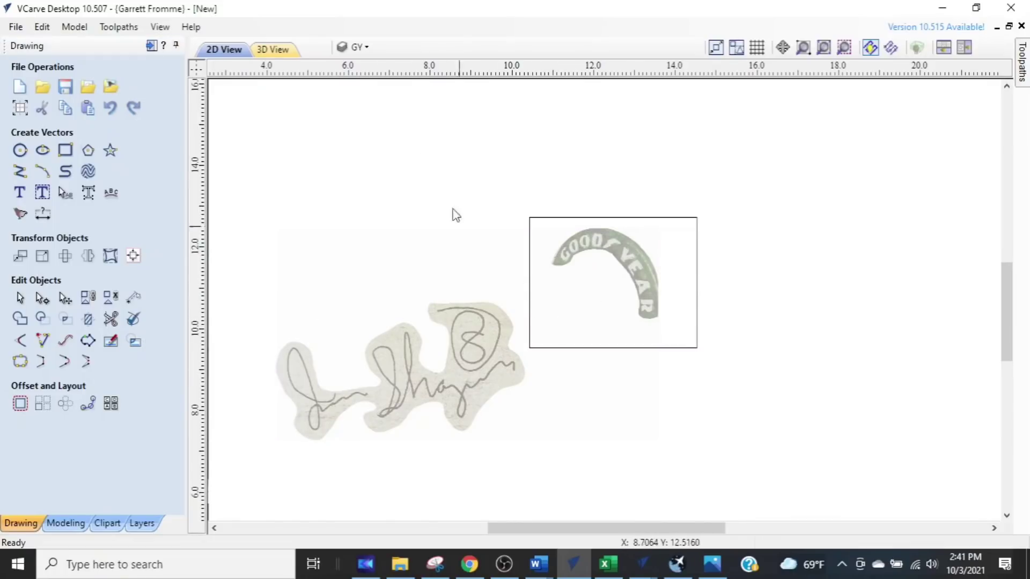
# - Examine what Bitmap Layer, Layer 1 and GY each contain by switching their visibility on and off
pyautogui.click(367, 48)
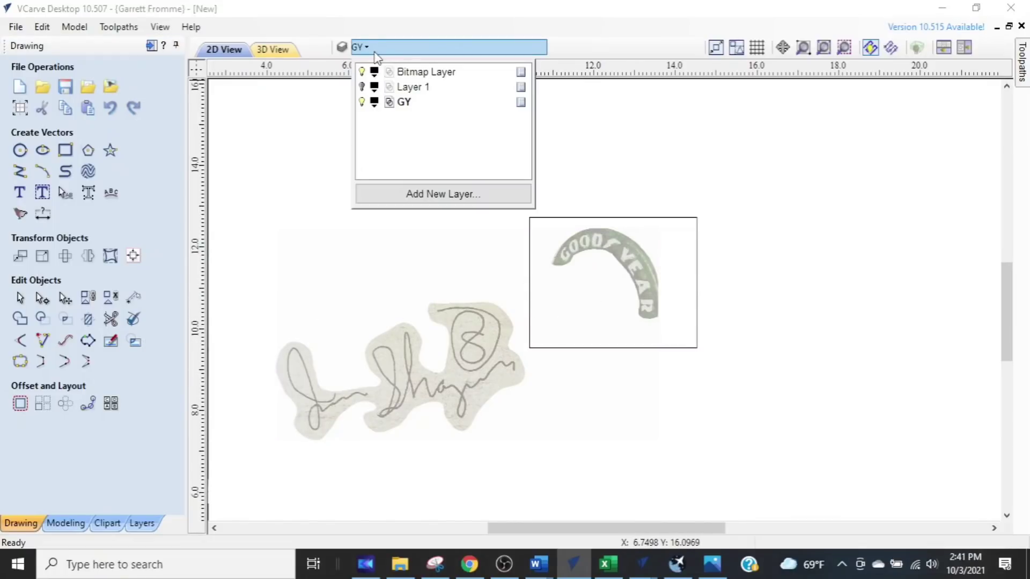
pyautogui.click(362, 103)
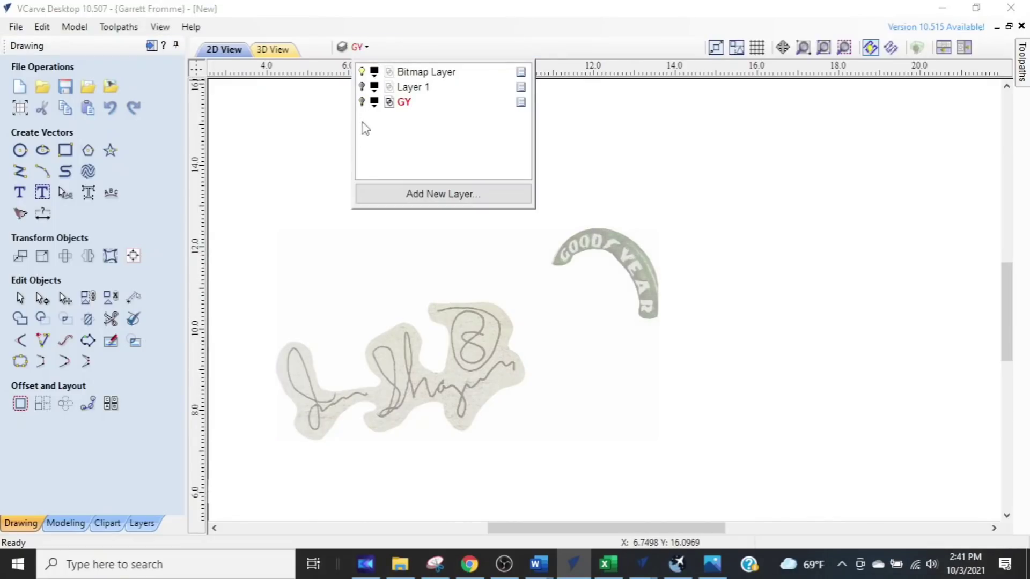
pyautogui.click(362, 87)
pyautogui.click(362, 72)
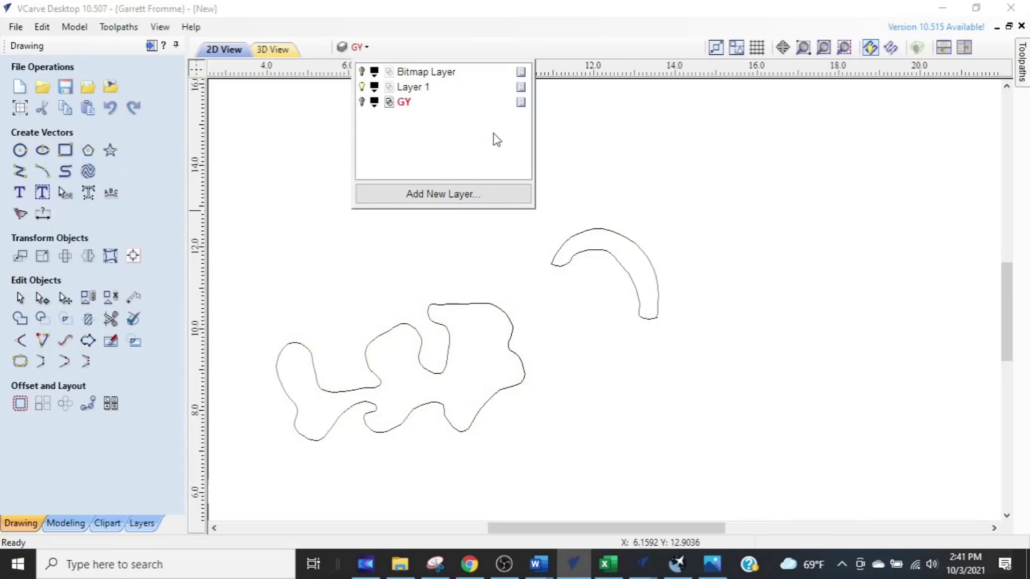
pyautogui.click(363, 102)
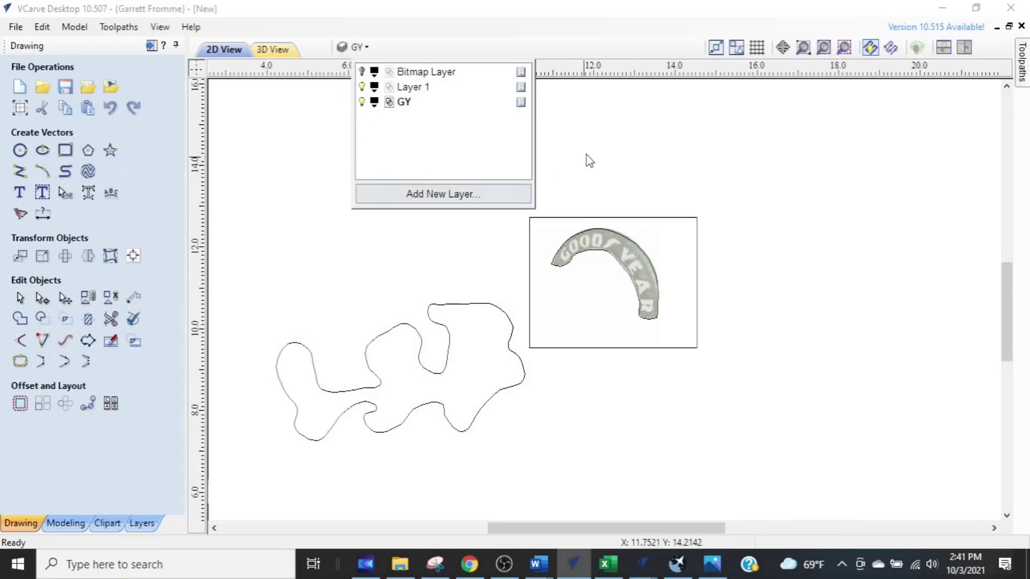
pyautogui.moveTo(357, 46)
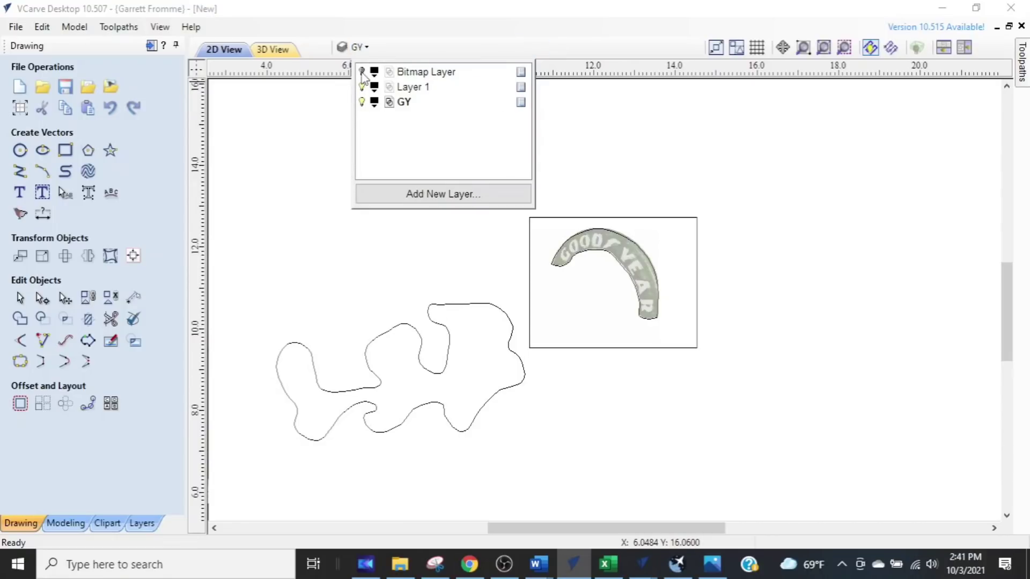
pyautogui.click(362, 71)
pyautogui.click(362, 87)
pyautogui.click(362, 102)
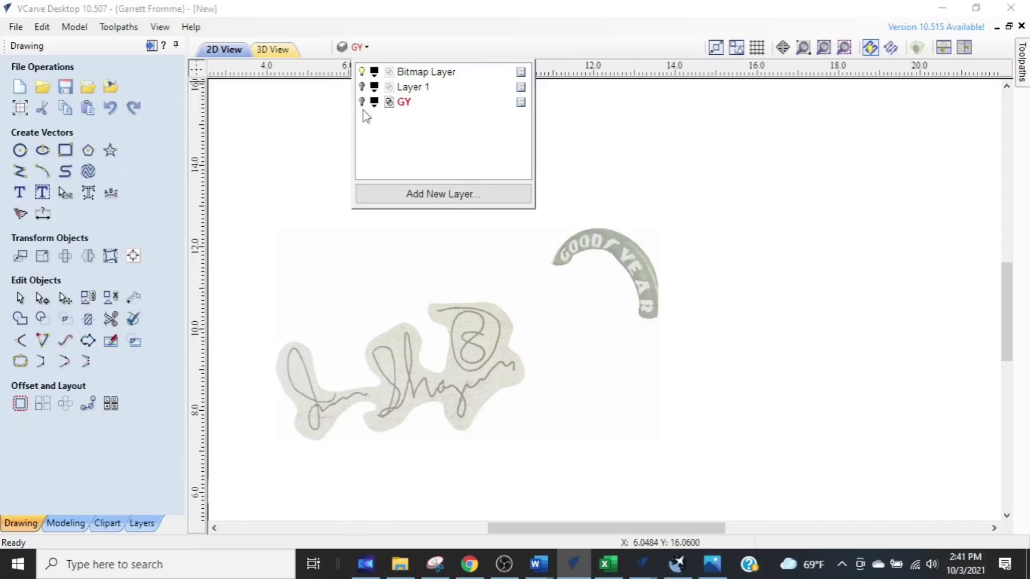
# - Leave only the GY layer visible and delete the rectangle around the GOODYEAR lettering
pyautogui.click(362, 72)
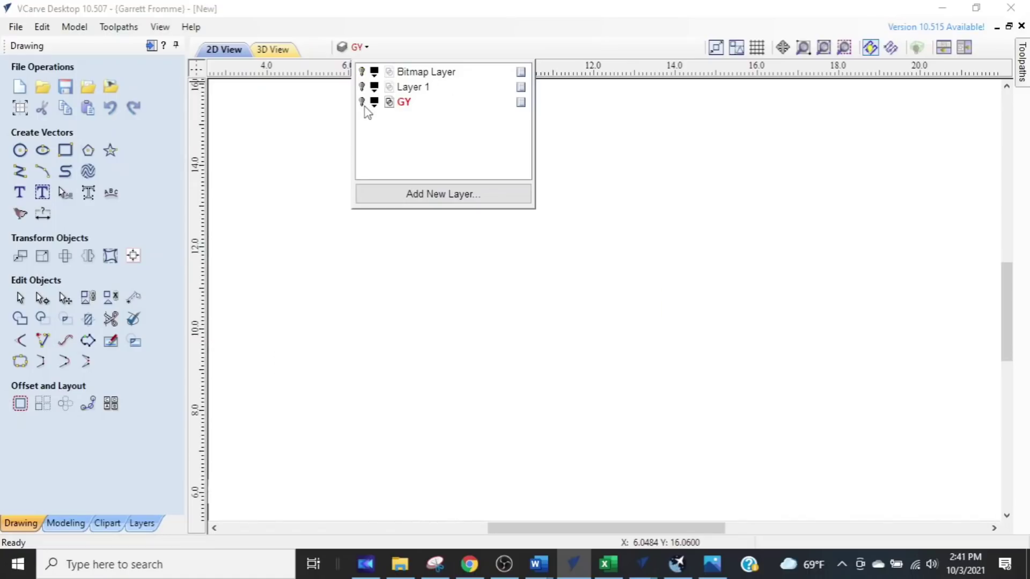
pyautogui.click(363, 102)
pyautogui.click(670, 179)
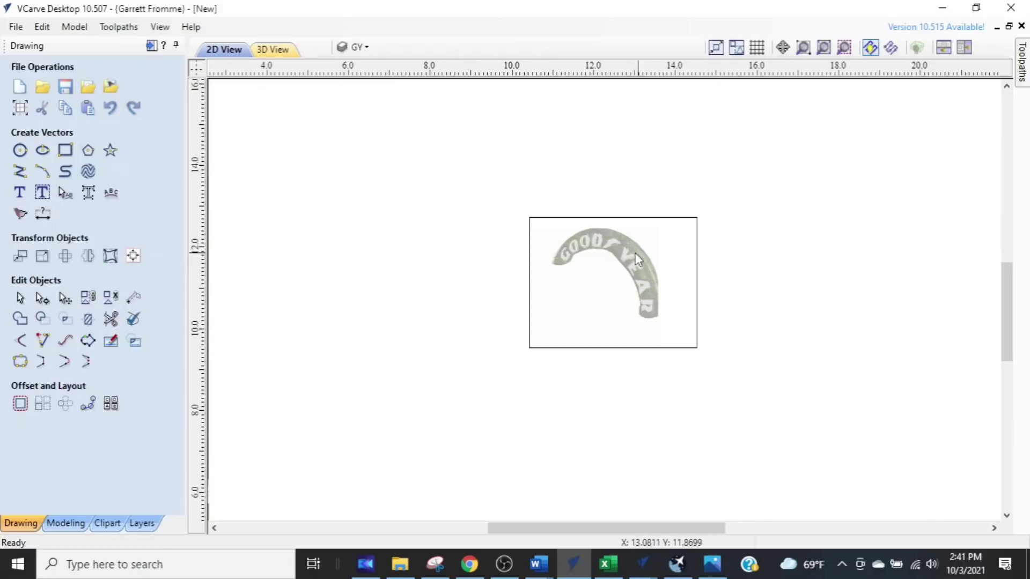
pyautogui.click(669, 226)
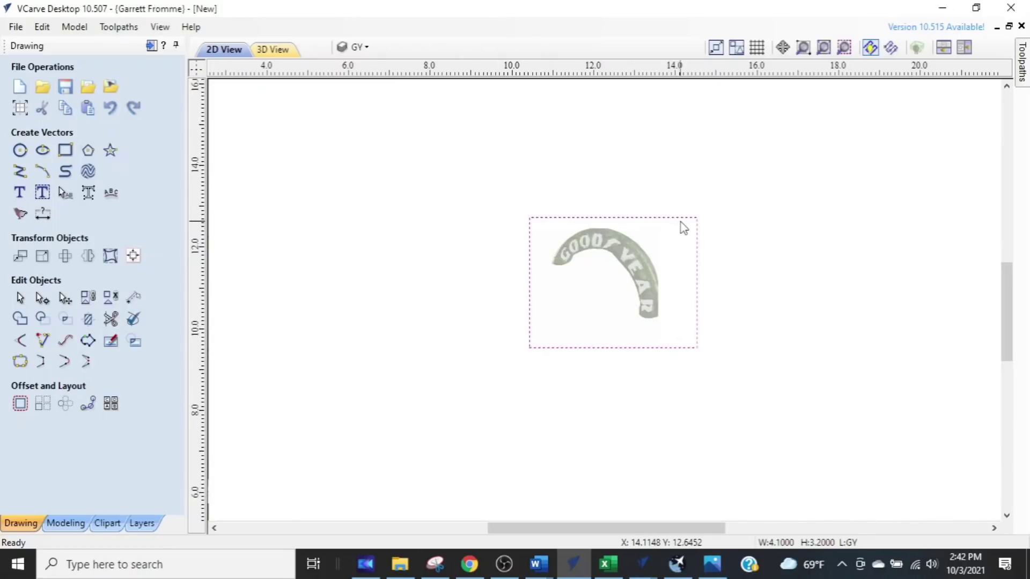
pyautogui.press('Escape')
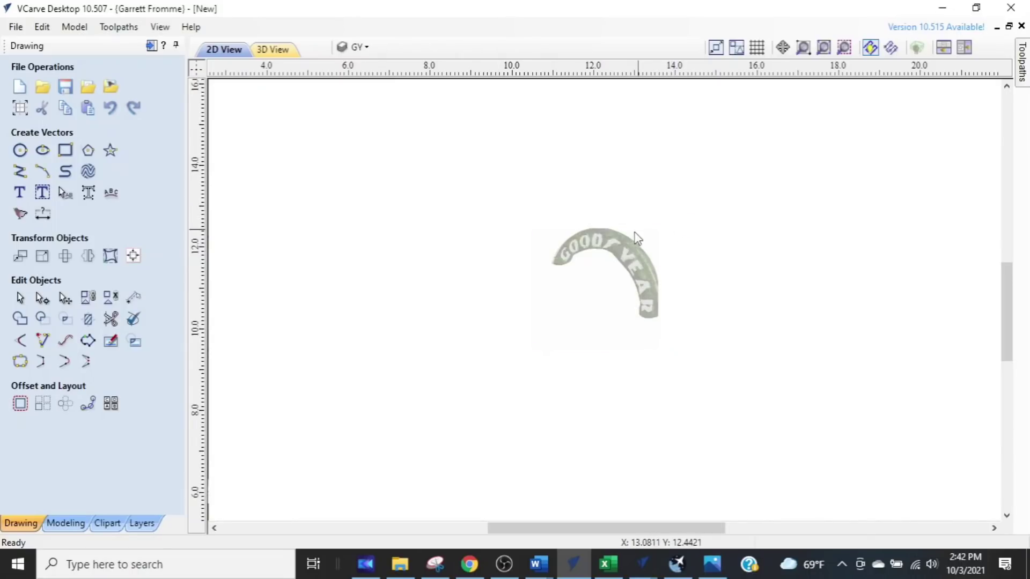
# - Move the cropped GOODYEAR image about 4 inches to the left and 2 inches up
pyautogui.click(619, 241)
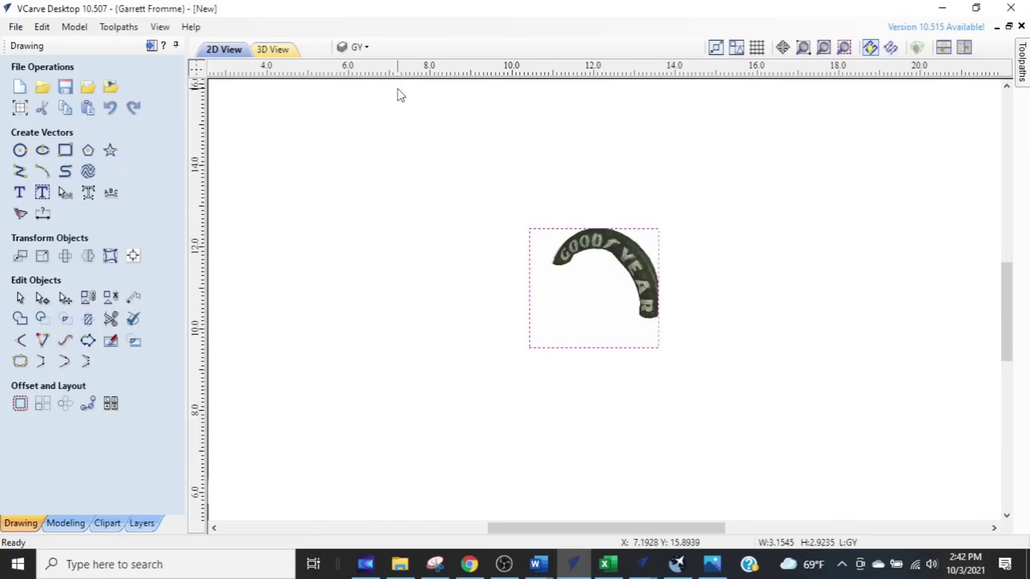
pyautogui.click(357, 46)
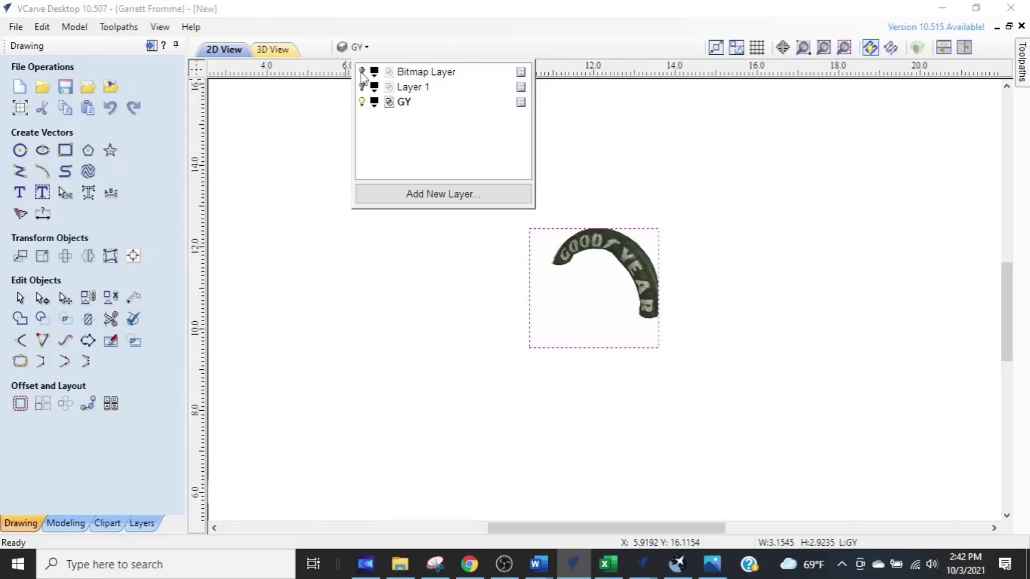
pyautogui.click(614, 247)
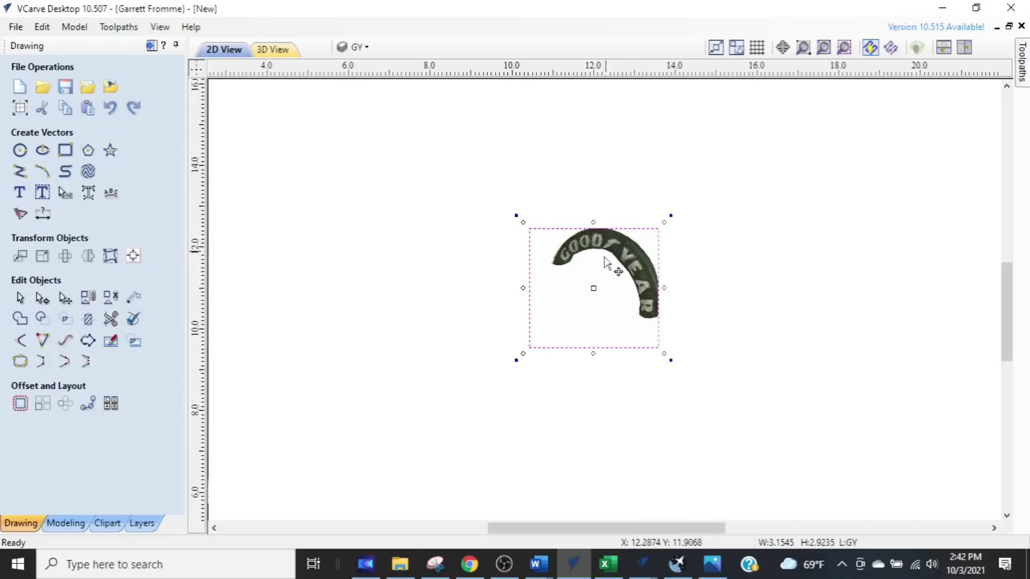
pyautogui.press('Escape')
pyautogui.moveTo(592, 288); pyautogui.dragTo(430, 206)
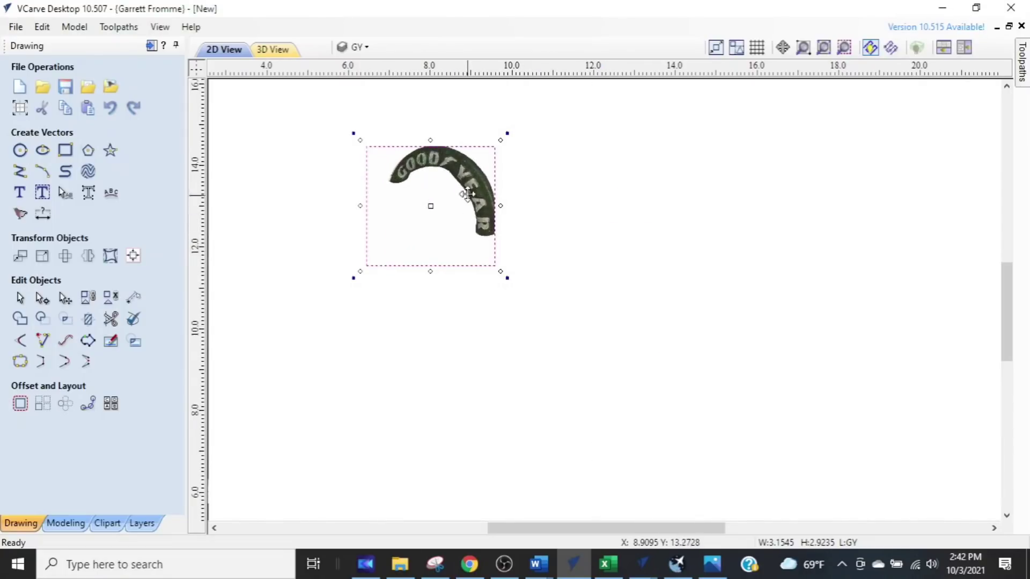
# - Show Bitmap Layer again alongside the GY layer and deselect the image
pyautogui.click(371, 48)
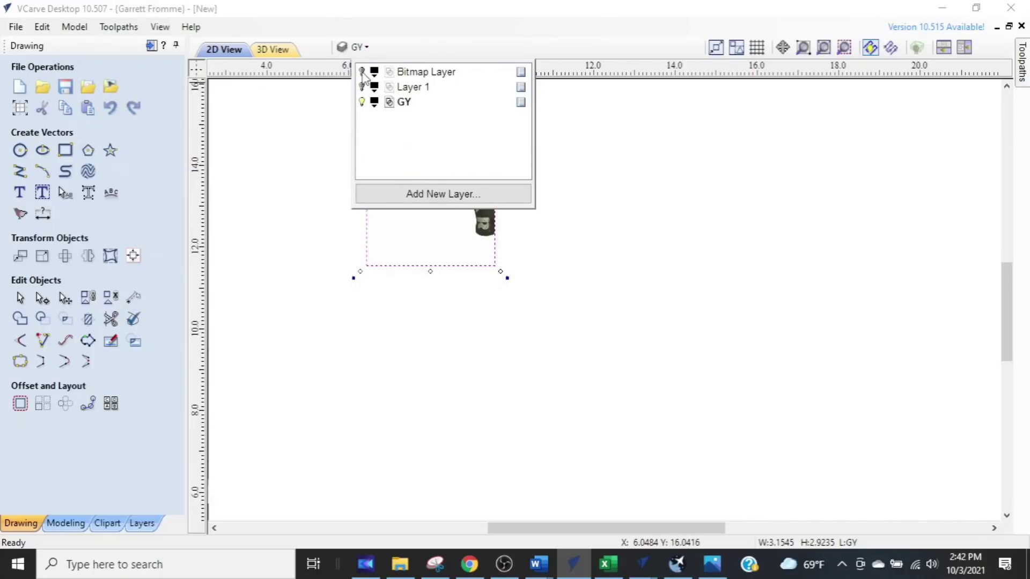
pyautogui.click(362, 71)
pyautogui.click(708, 224)
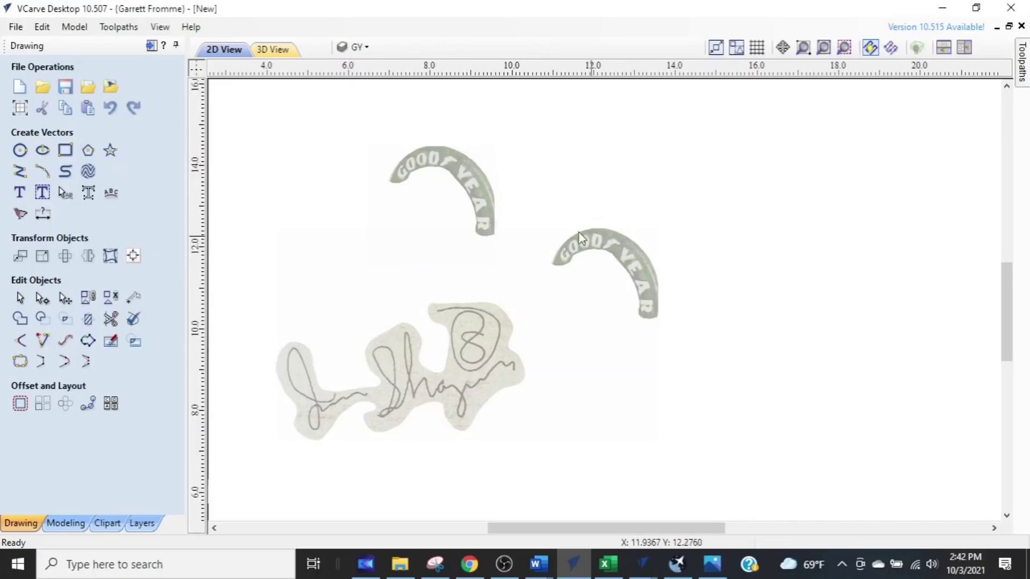
# - Rotate the separate GOODYEAR image slightly counter-clockwise and move it down to sit just above the signature
pyautogui.click(471, 173)
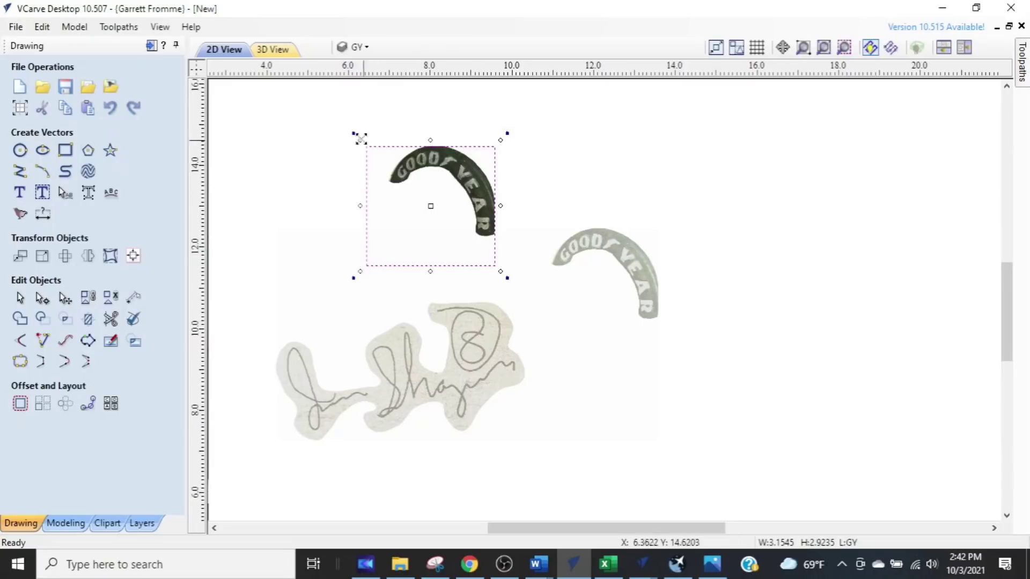
pyautogui.moveTo(349, 133); pyautogui.dragTo(327, 163)
pyautogui.moveTo(433, 204); pyautogui.dragTo(464, 304)
pyautogui.click(778, 277)
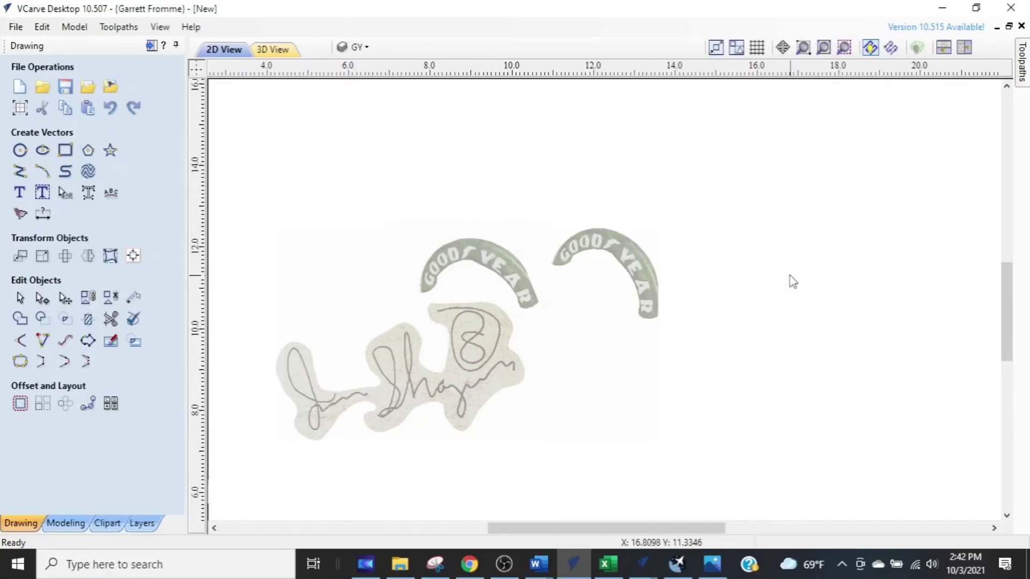
# - Delete the rotated GOODYEAR image above the signature
pyautogui.click(466, 252)
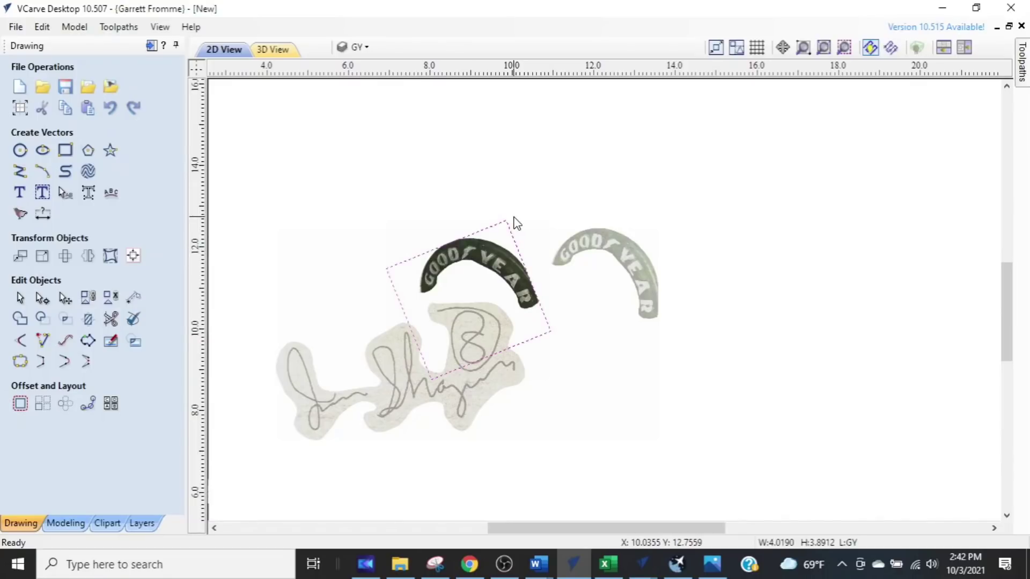
pyautogui.press('Delete')
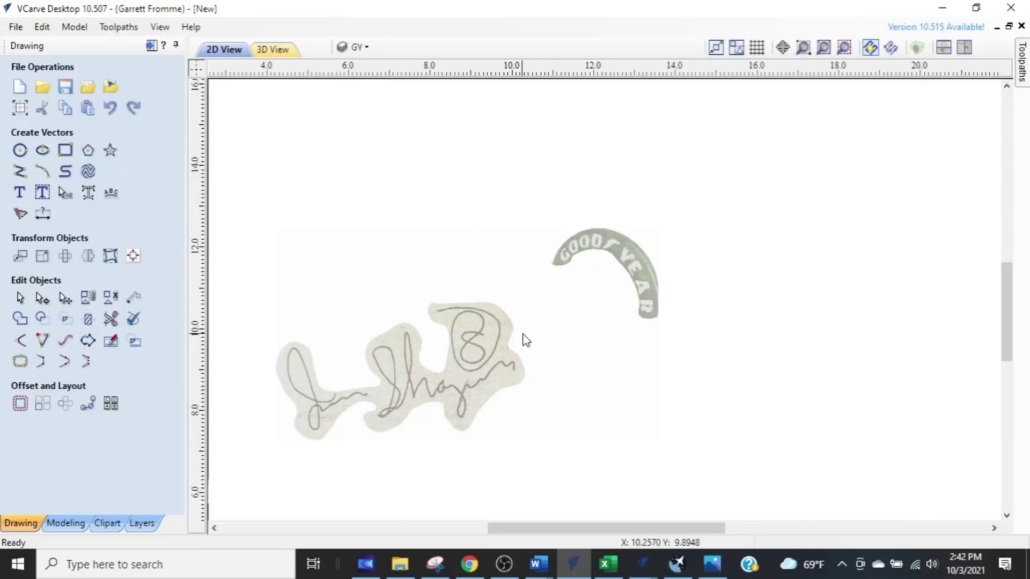
pyautogui.press('ctrl')
pyautogui.press('ctrl')
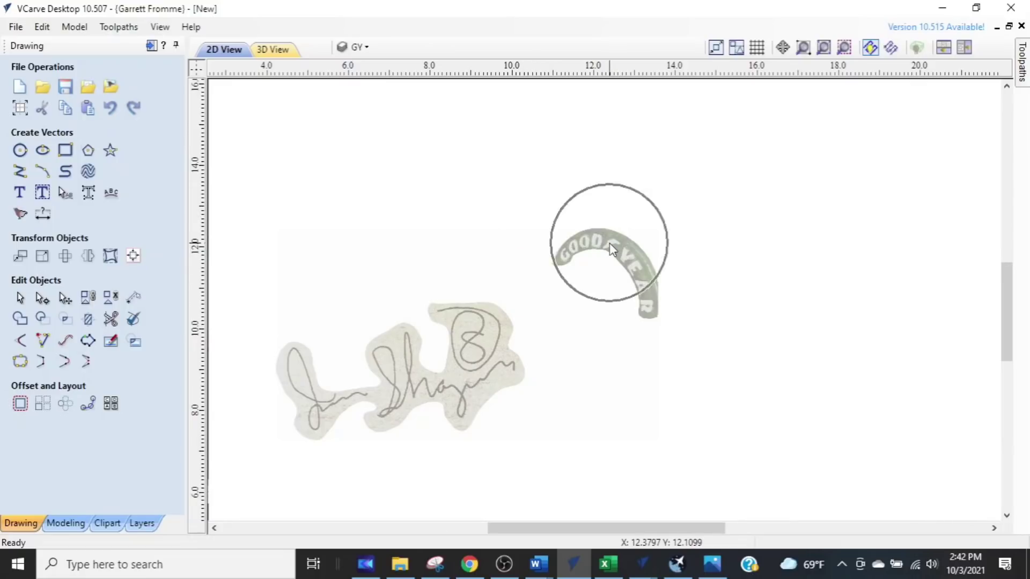
# - Show Layer 1 and make it the active layer
pyautogui.click(357, 47)
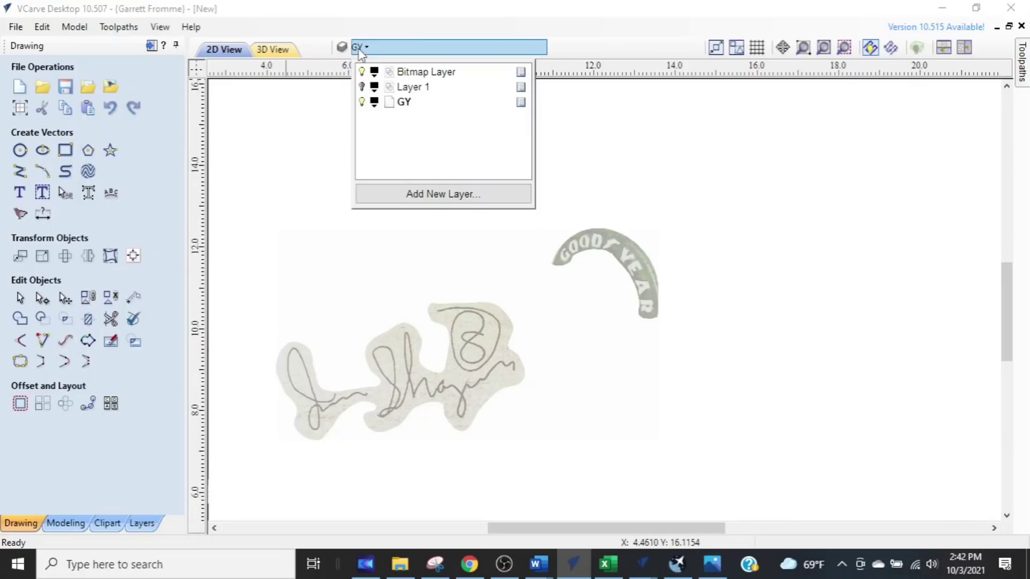
pyautogui.press('ctrl')
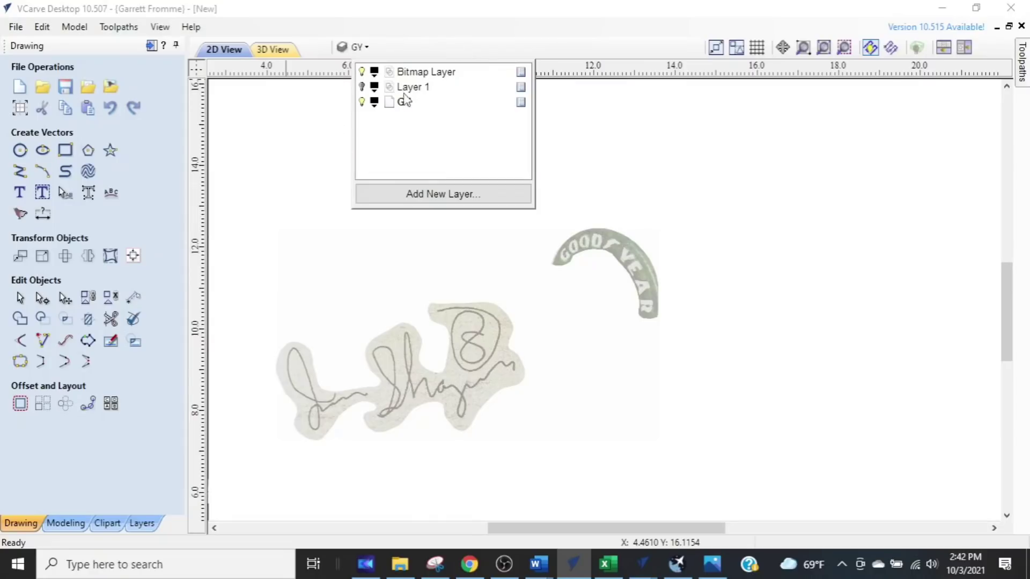
pyautogui.press('ctrl')
pyautogui.click(363, 87)
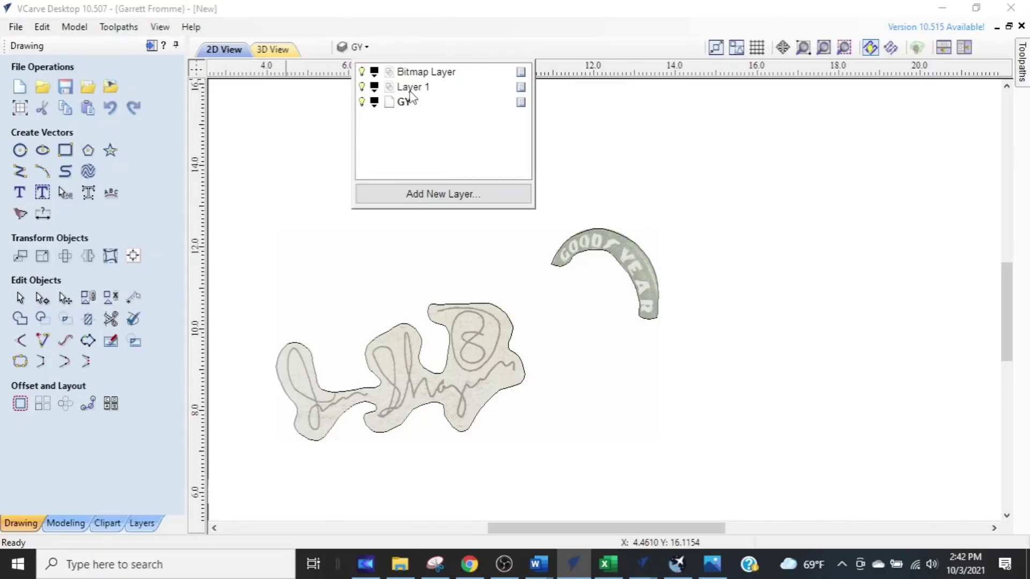
pyautogui.press('ctrl')
pyautogui.click(411, 92)
pyautogui.press('ctrl')
pyautogui.press('ctrl')
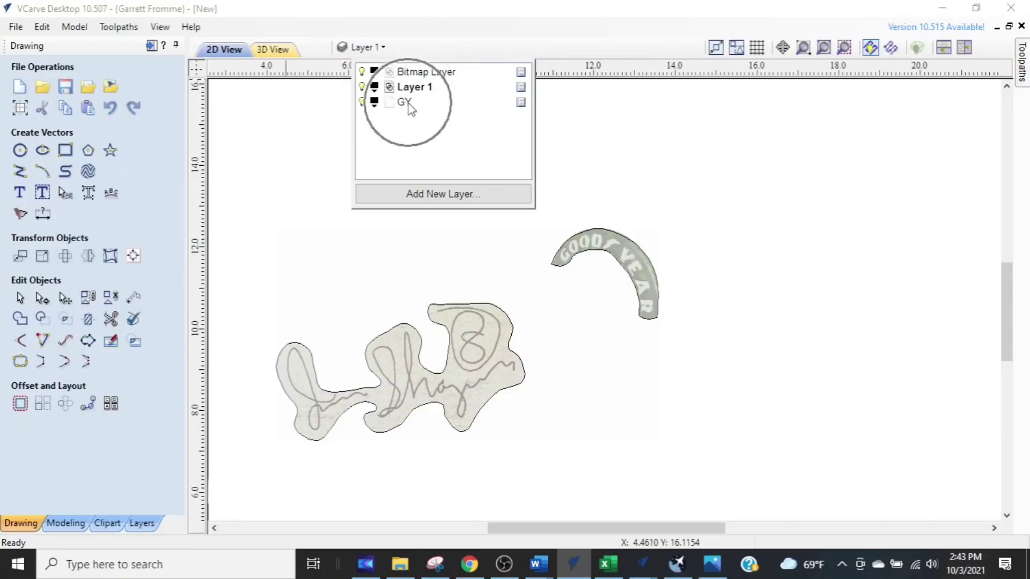
# - Delete the GY layer
pyautogui.rightClick(408, 103)
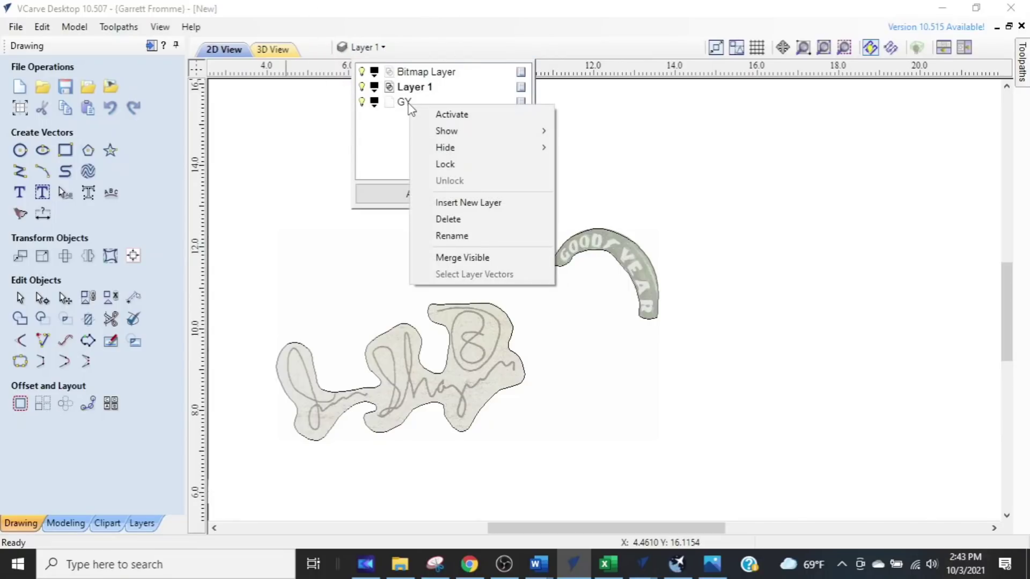
pyautogui.click(448, 219)
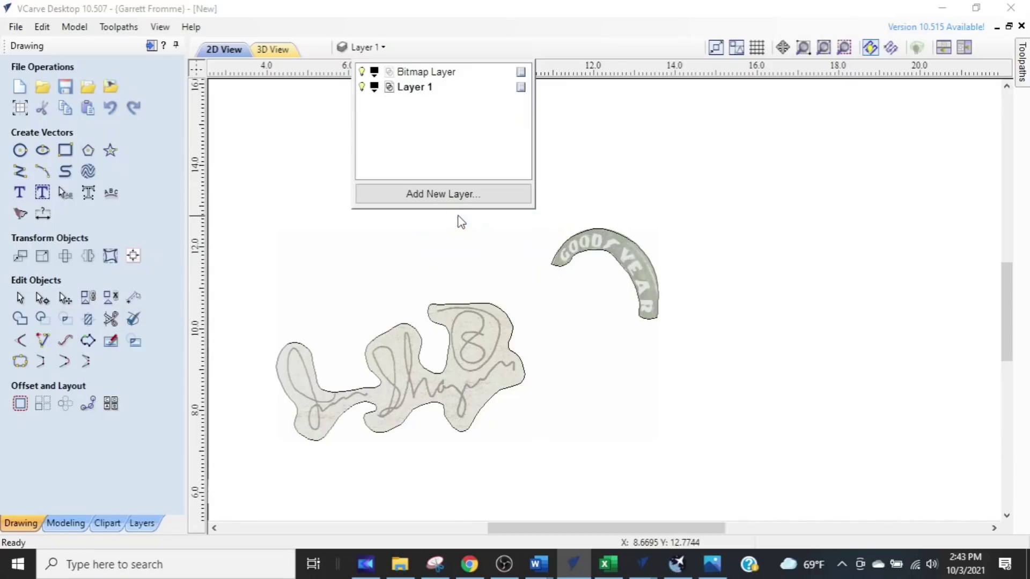
pyautogui.press('ctrl')
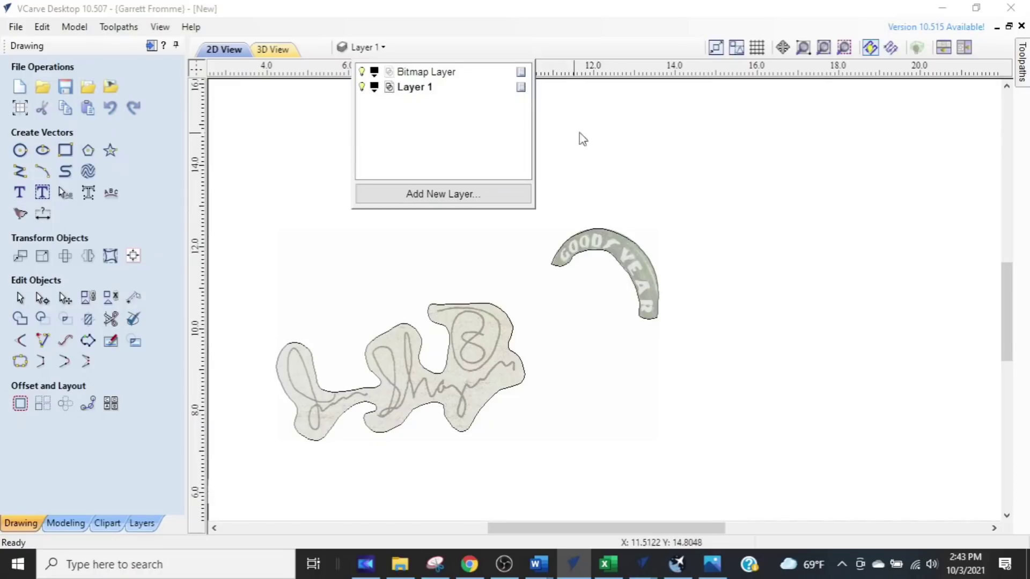
# - Compare the outlines on Layer 1 with the cropped photo by hiding Bitmap Layer and showing it again
pyautogui.scroll(4, 576, 236)
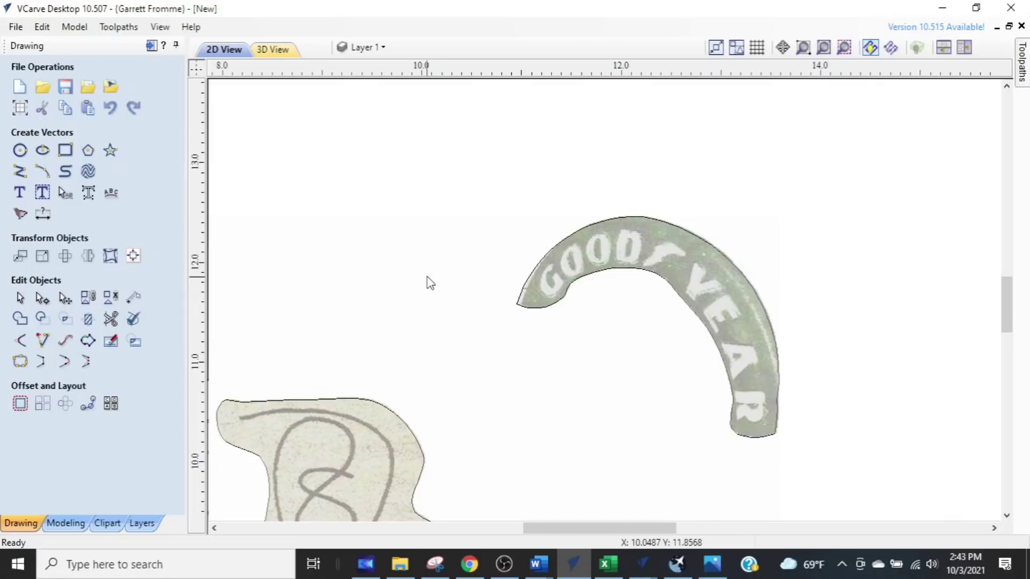
pyautogui.click(381, 49)
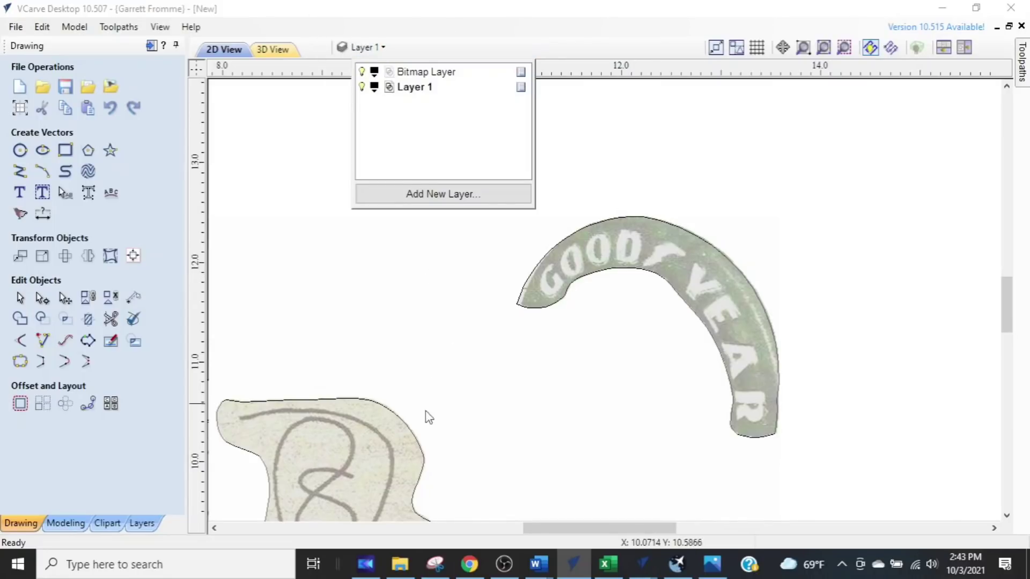
pyautogui.scroll(-3, 376, 432)
pyautogui.moveTo(370, 431); pyautogui.dragTo(487, 316, button='middle')
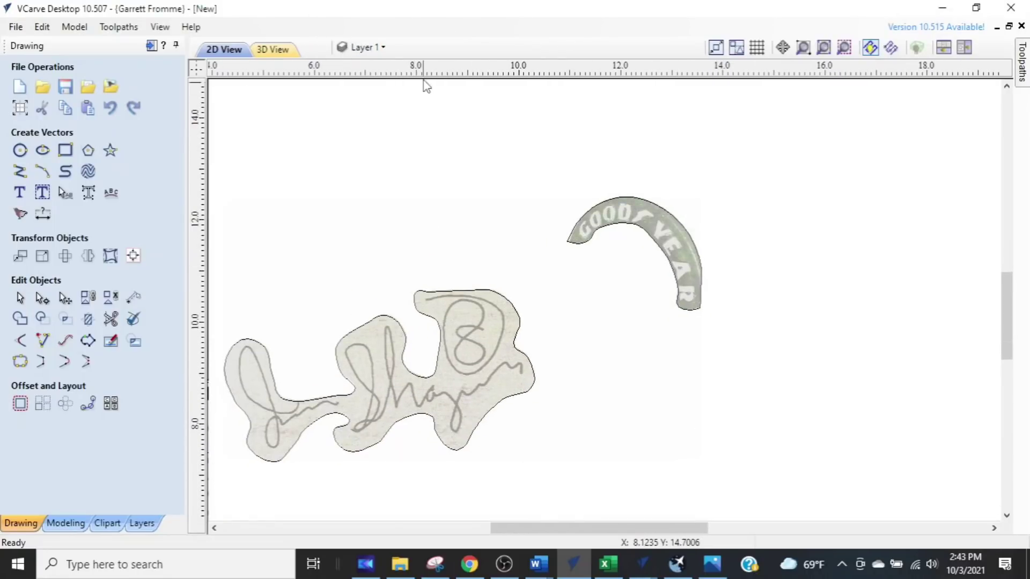
pyautogui.click(367, 50)
pyautogui.click(363, 72)
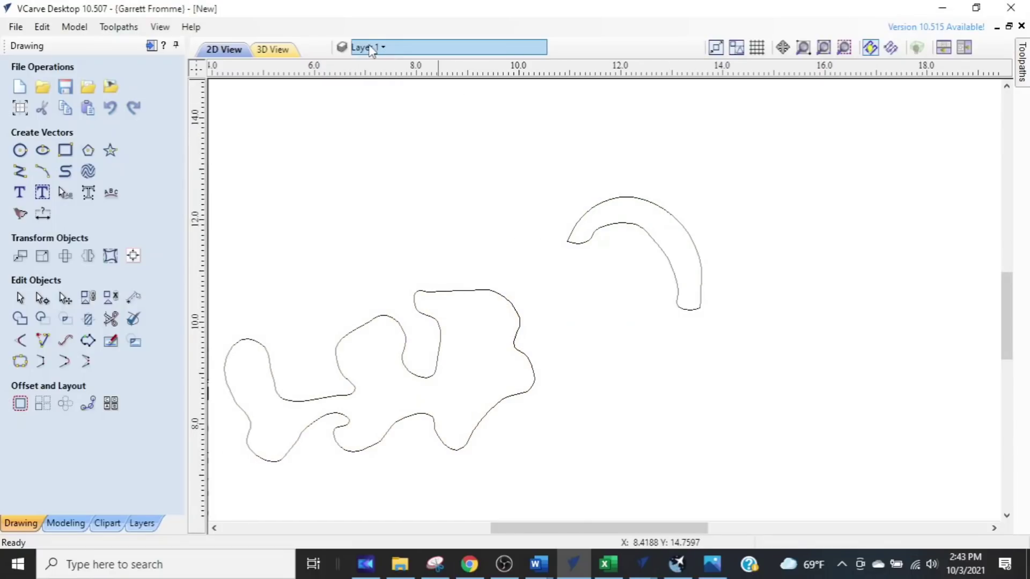
pyautogui.click(370, 49)
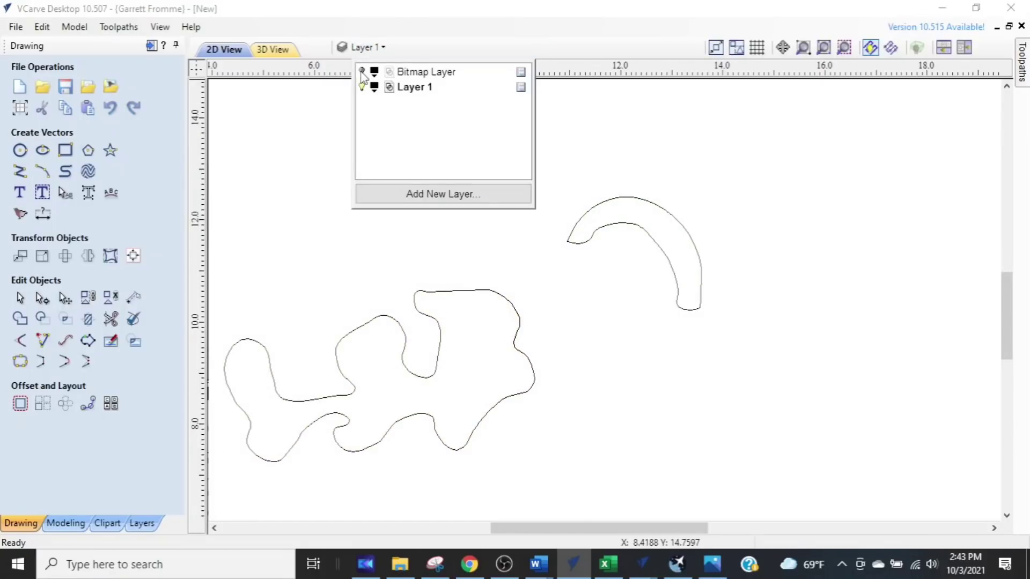
pyautogui.click(363, 72)
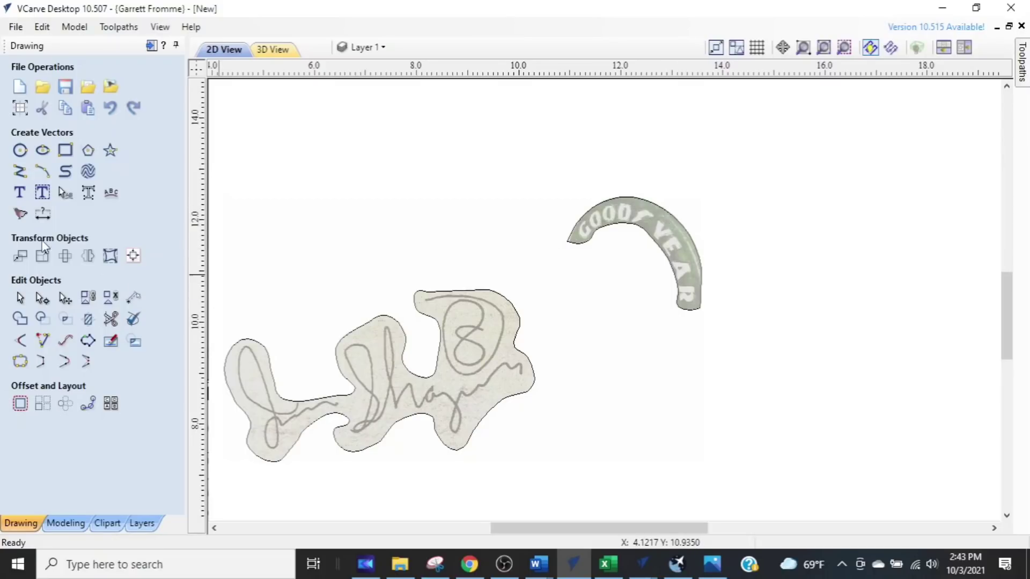
# - Draw a square-cornered rectangle about 7.4 by 4.7 inches around the signature, excluding the GOODYEAR lettering
pyautogui.click(65, 150)
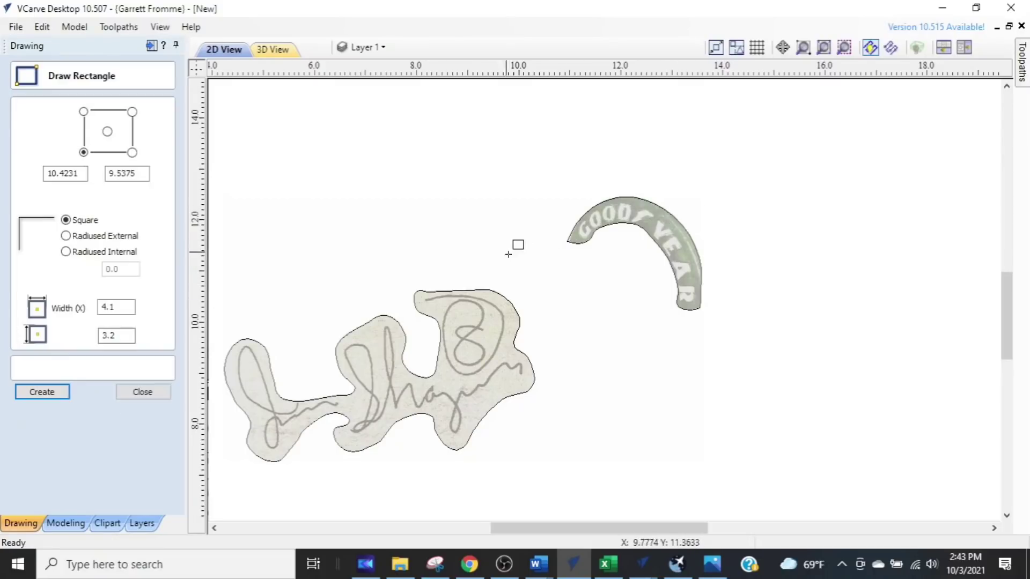
pyautogui.moveTo(549, 253); pyautogui.dragTo(658, 208, button='middle')
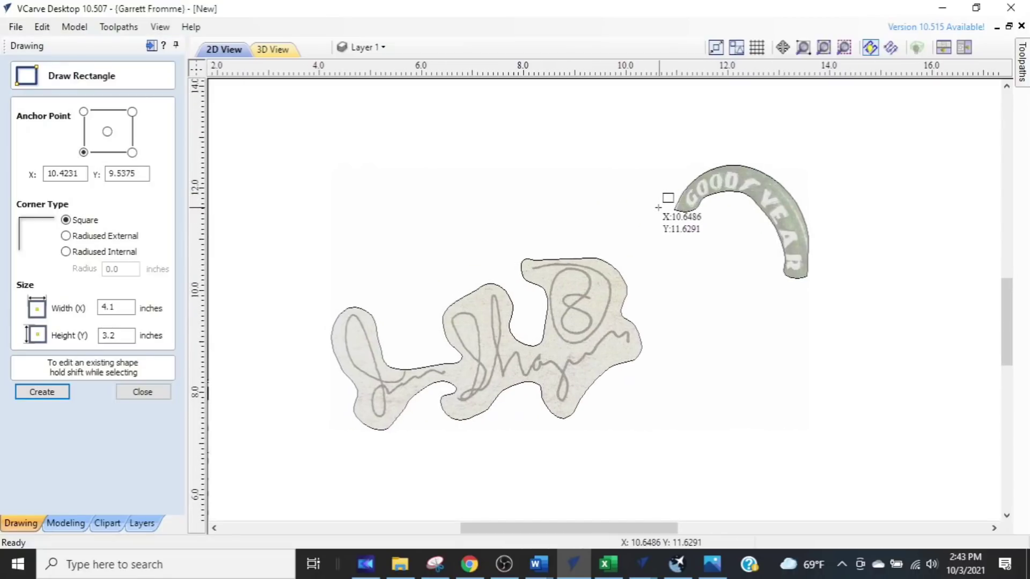
pyautogui.moveTo(658, 208); pyautogui.dragTo(283, 445)
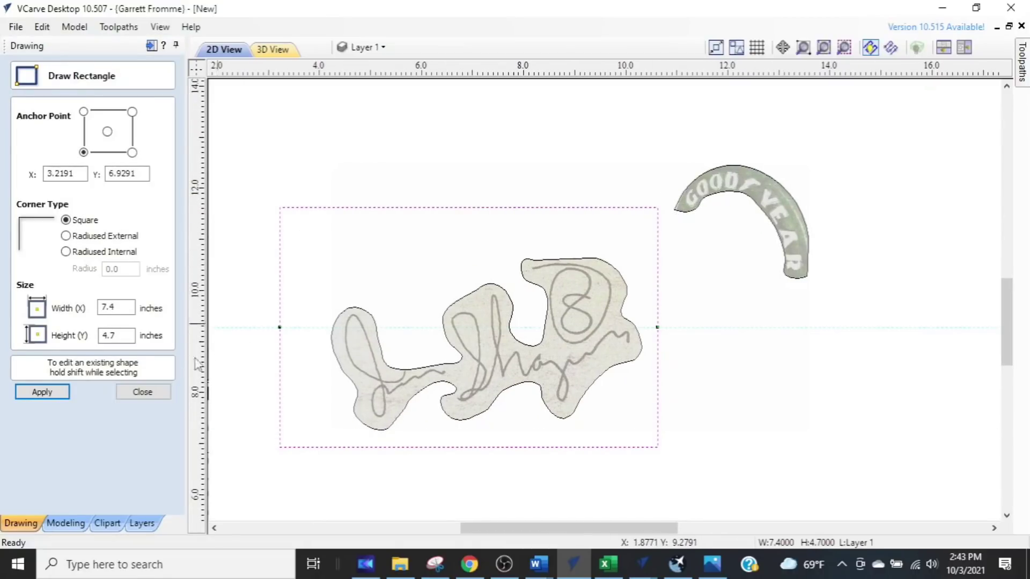
pyautogui.click(144, 393)
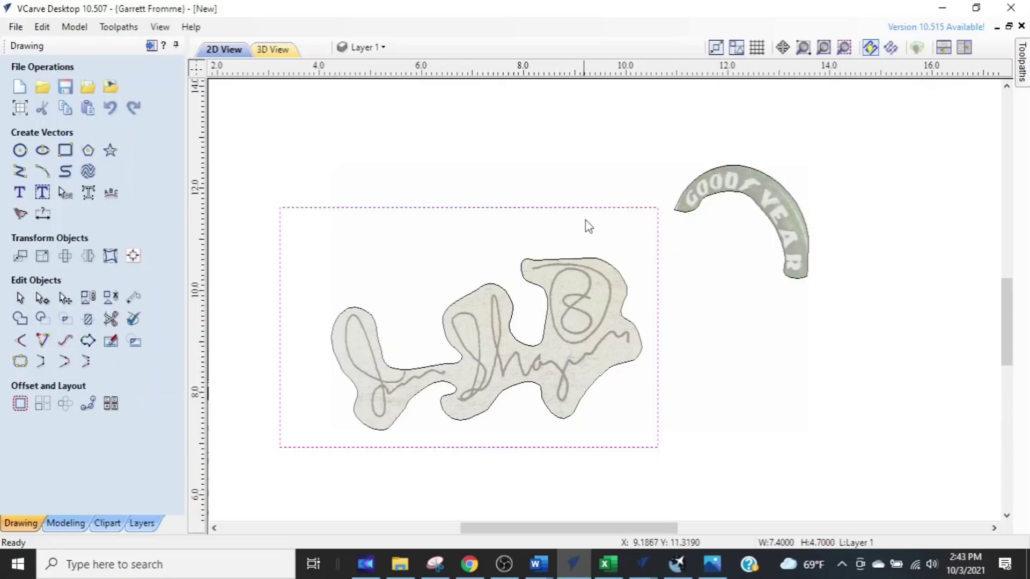
# - Crop the photo to the rectangle around the signature and clear the selection
pyautogui.keyDown('shift'); pyautogui.click(576, 312); pyautogui.keyUp('shift')
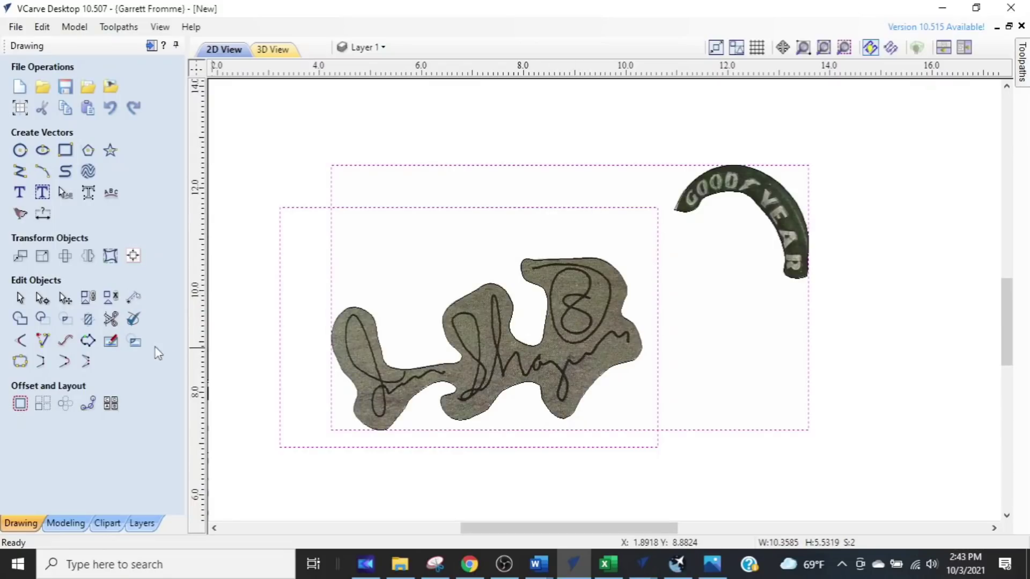
pyautogui.click(130, 346)
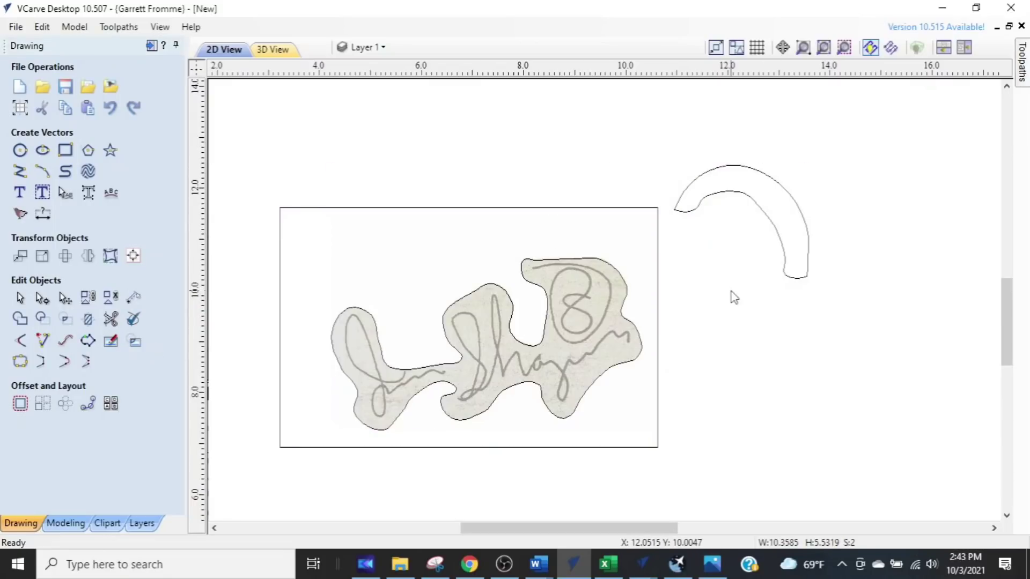
pyautogui.click(736, 256)
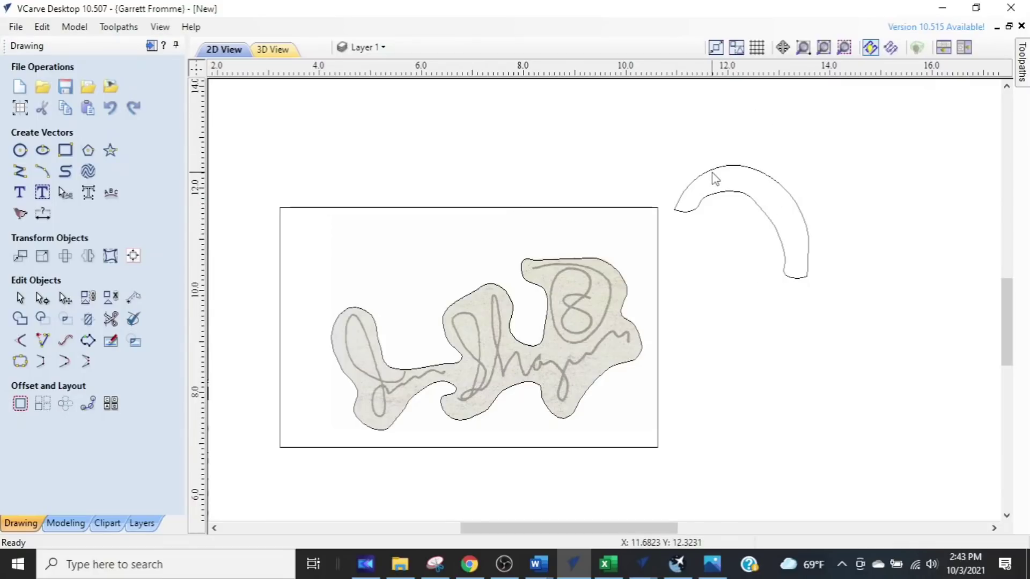
# - Delete the signature outline, the GOODYEAR outline and the cropping rectangle, leaving only the signature image
pyautogui.moveTo(721, 194); pyautogui.dragTo(636, 231)
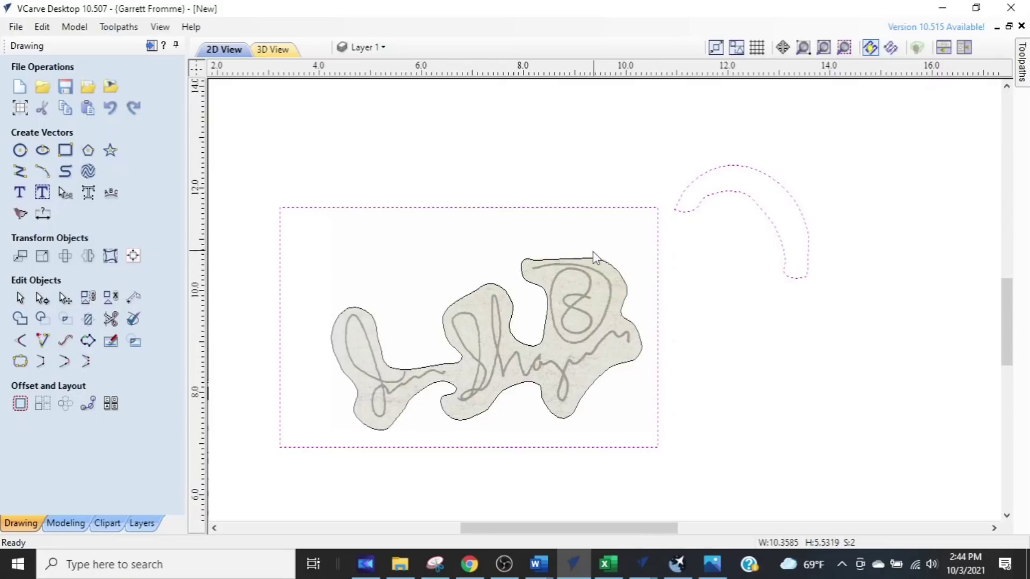
pyautogui.scroll(4, 593, 252)
pyautogui.click(580, 266)
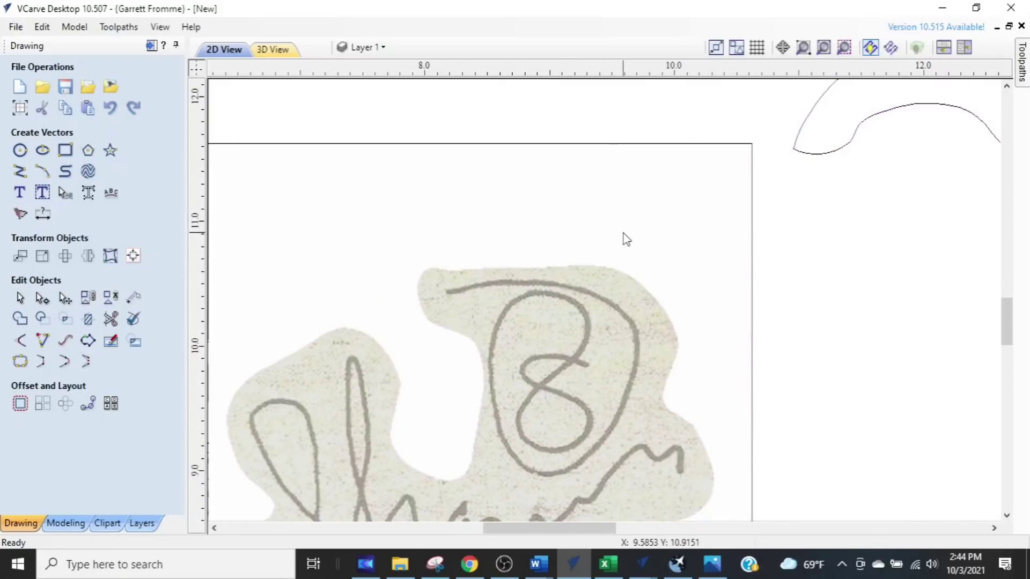
pyautogui.moveTo(793, 138); pyautogui.dragTo(680, 196)
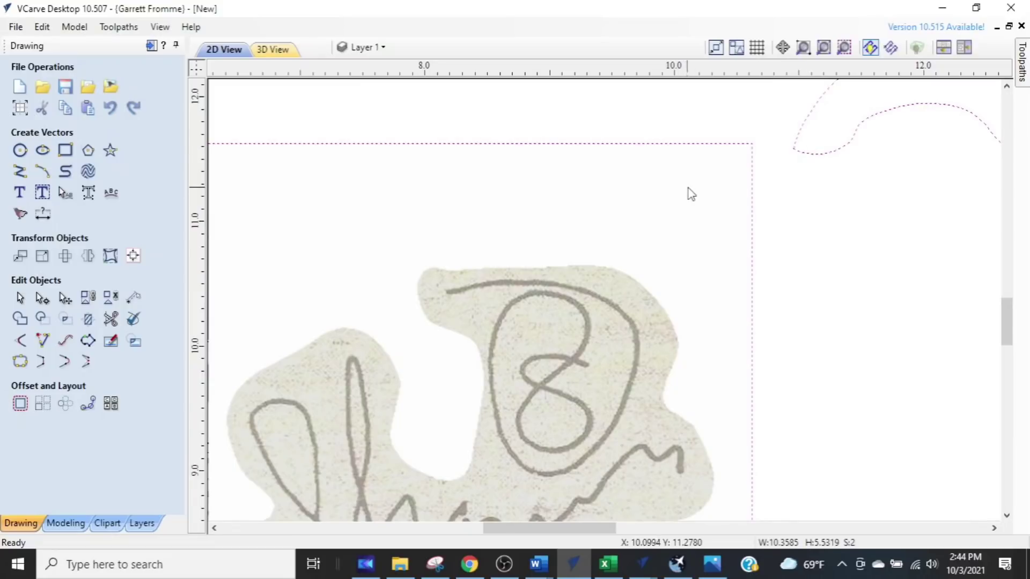
pyautogui.click(679, 194)
pyautogui.scroll(-3, 691, 228)
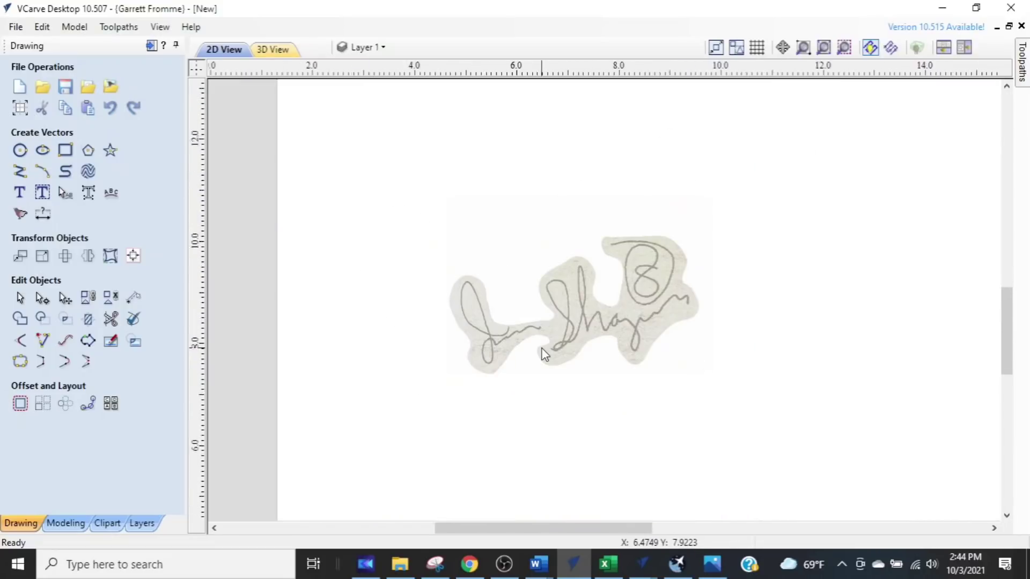
# - Select the cropped signature image and start the Trace Bitmap tool on it
pyautogui.scroll(3, 552, 353)
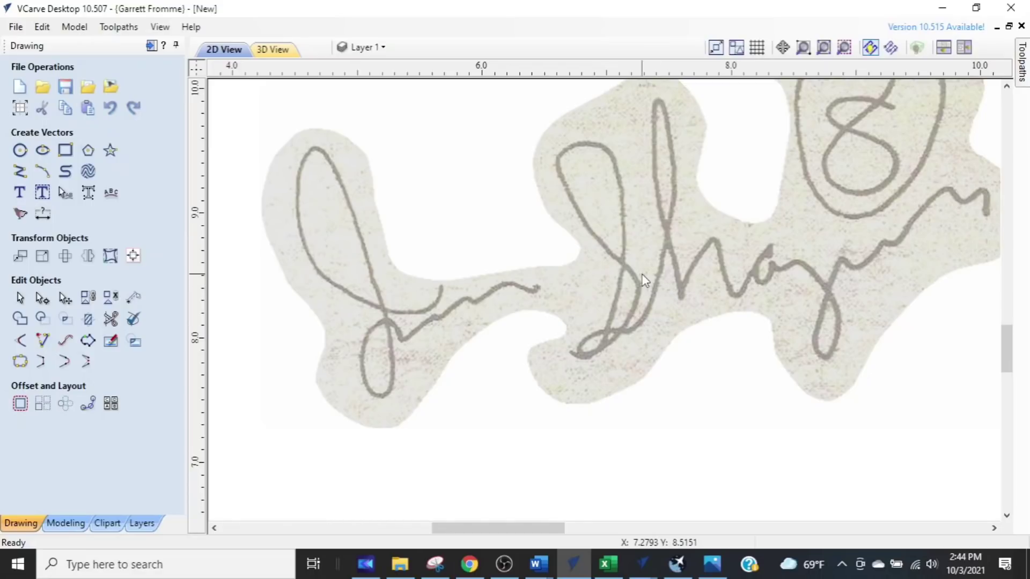
pyautogui.scroll(-2, 633, 266)
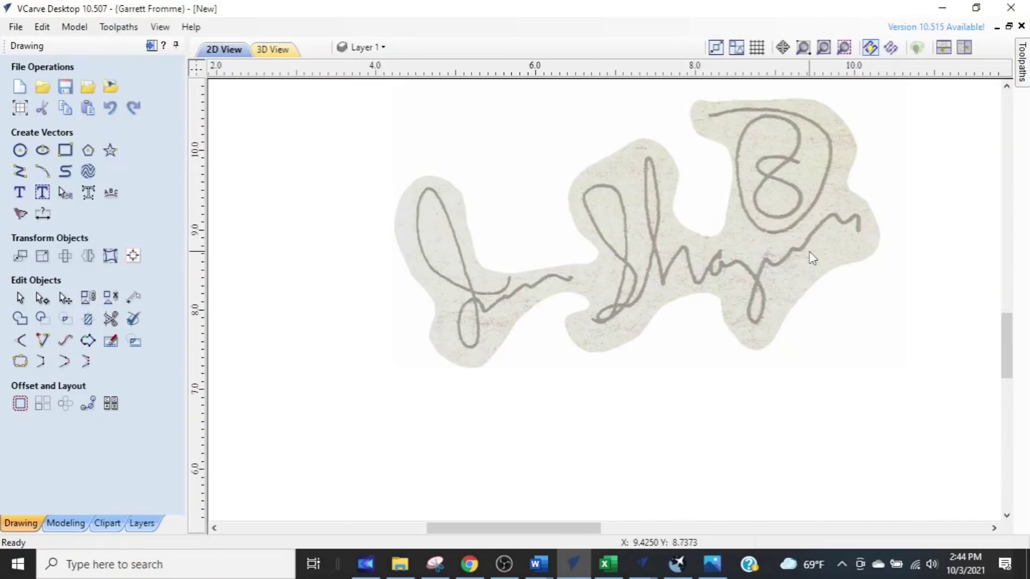
pyautogui.click(651, 269)
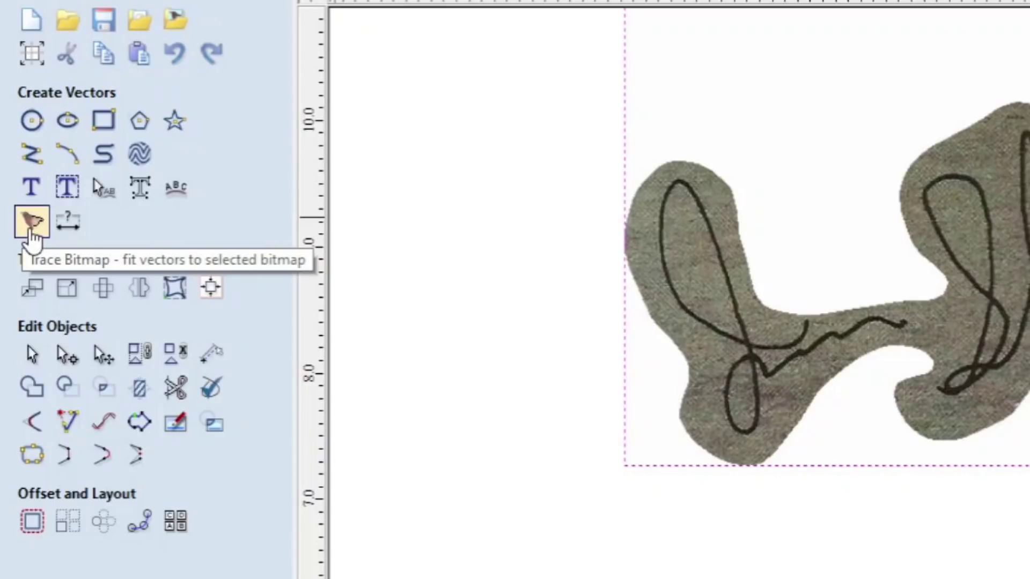
pyautogui.click(31, 228)
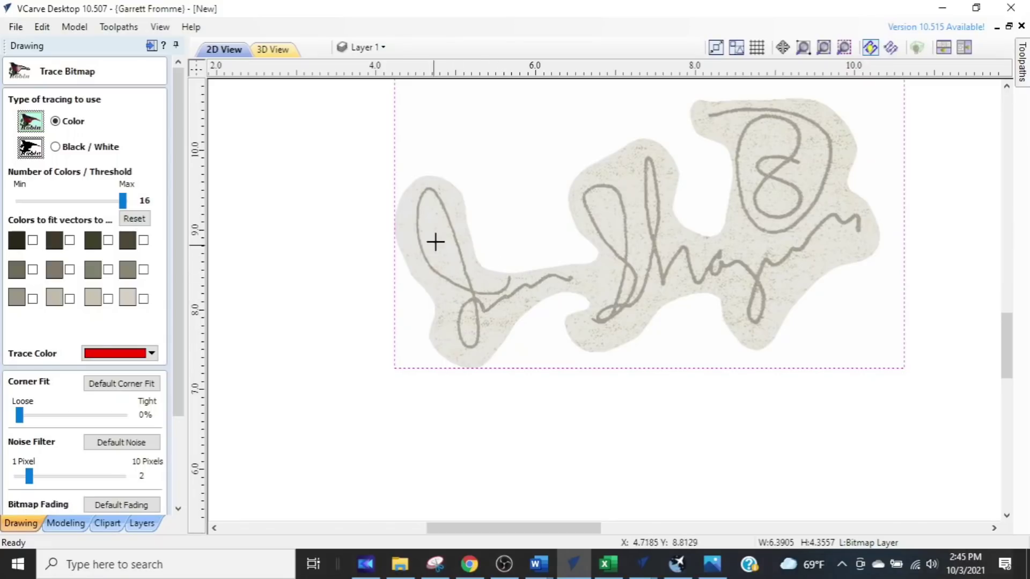
# - Reduce the number of colors for the color trace of the signature to 4
pyautogui.scroll(5, 498, 329)
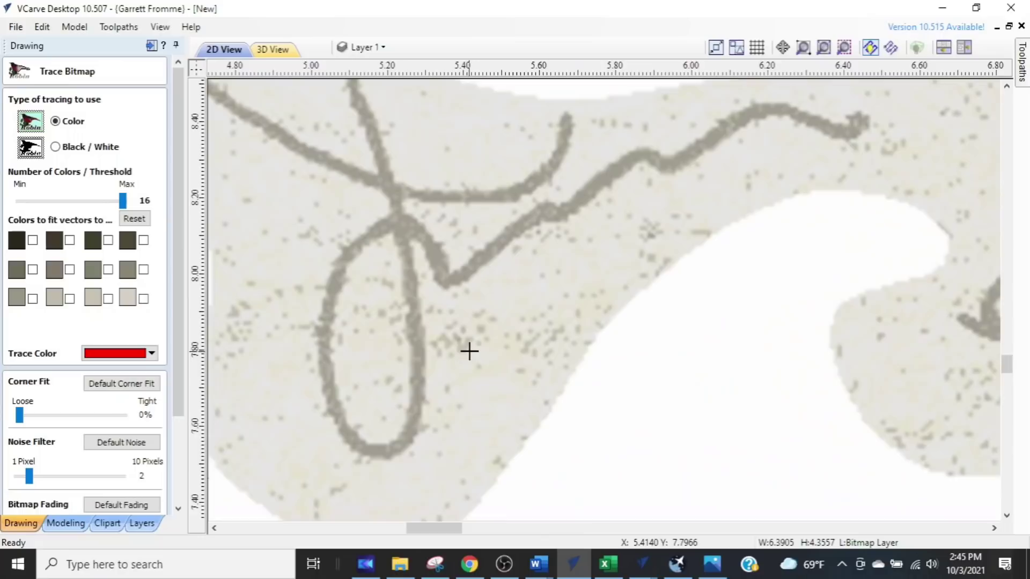
pyautogui.scroll(1, 472, 349)
pyautogui.scroll(1, 484, 333)
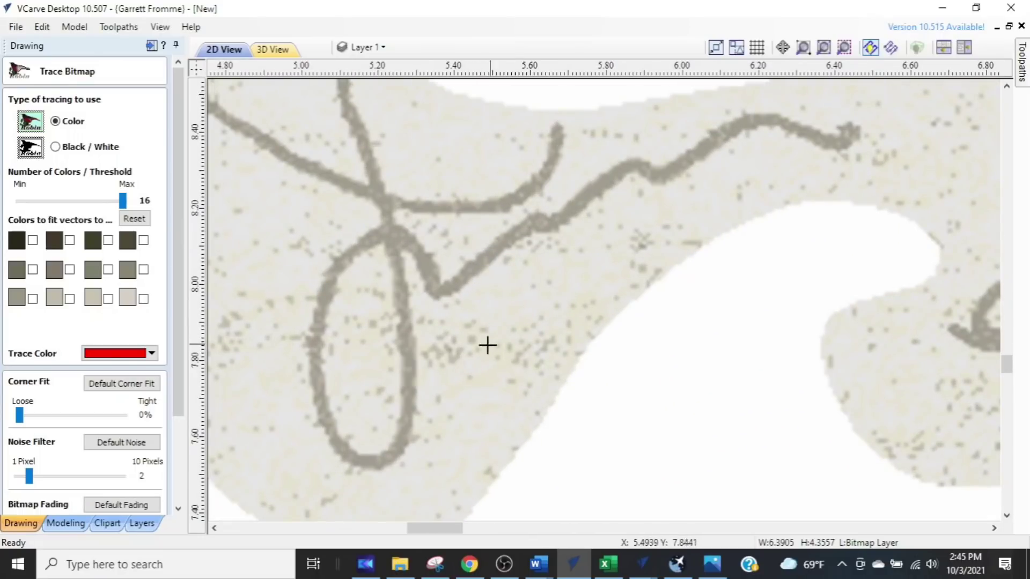
pyautogui.click(519, 285)
pyautogui.click(578, 272)
pyautogui.click(63, 125)
pyautogui.click(63, 122)
pyautogui.click(123, 206)
pyautogui.click(123, 206)
pyautogui.moveTo(124, 202); pyautogui.dragTo(28, 199)
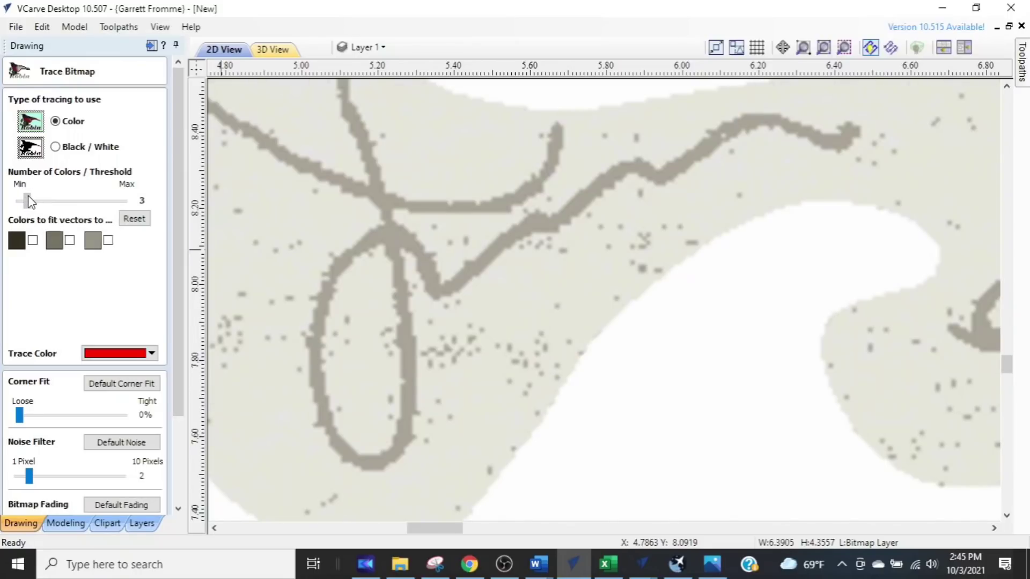
pyautogui.moveTo(33, 201); pyautogui.dragTo(38, 202)
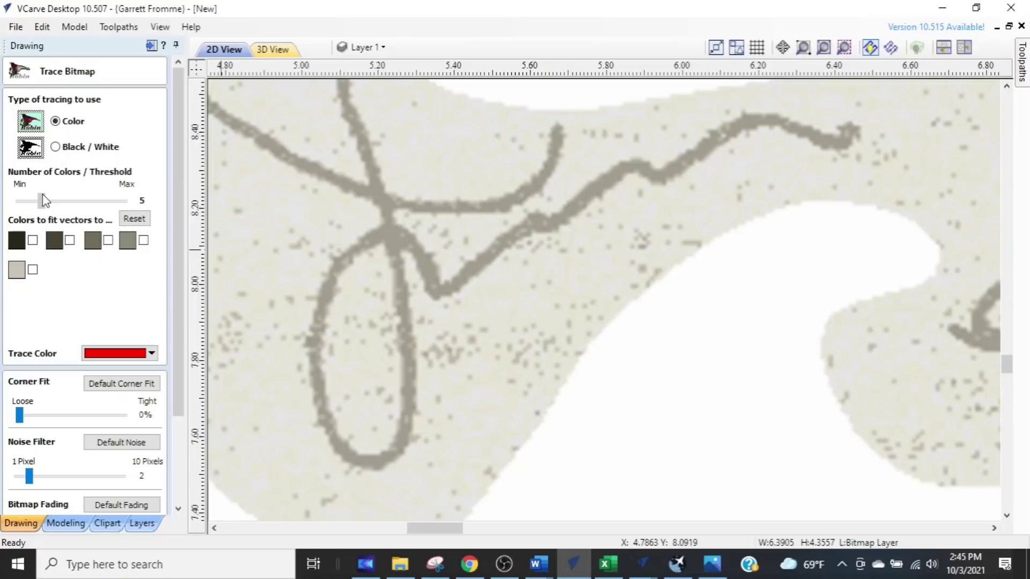
pyautogui.moveTo(42, 194)
pyautogui.mouseDown()
pyautogui.moveTo(52, 193)
pyautogui.moveTo(41, 201)
pyautogui.mouseUp()
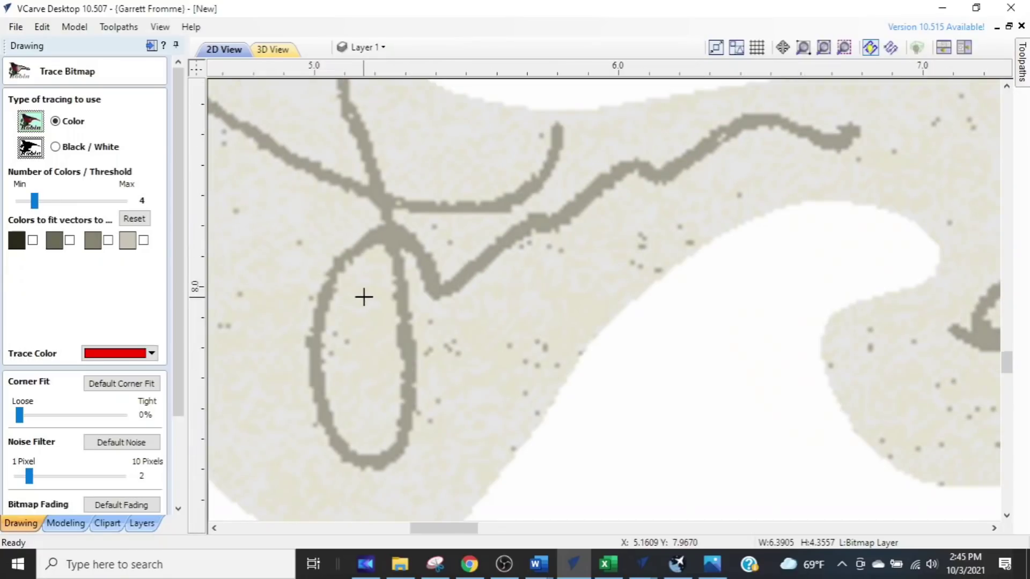
pyautogui.scroll(-2, 363, 294)
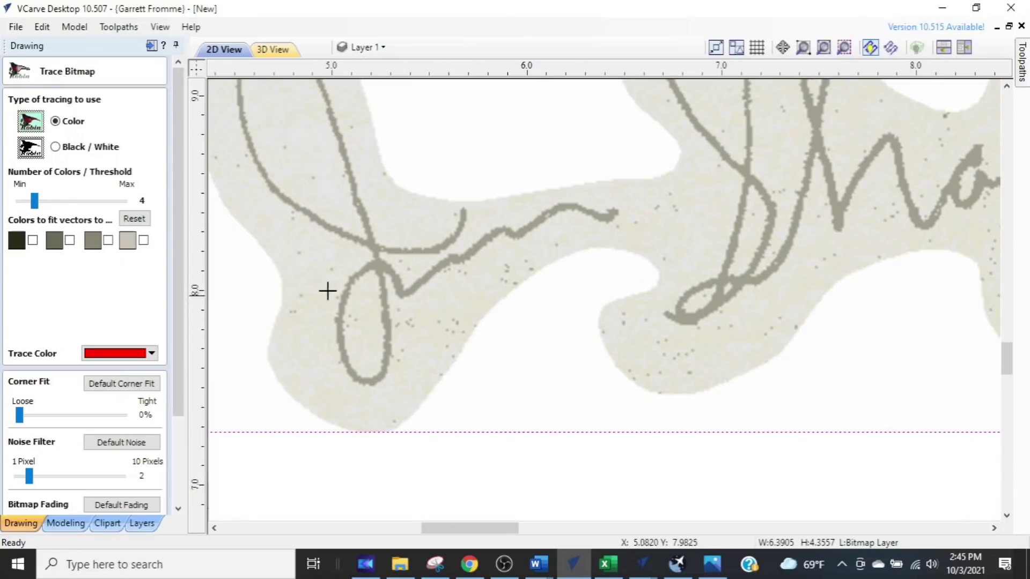
# - Choose the darkest of the four colors as the one to fit vectors to
pyautogui.click(33, 243)
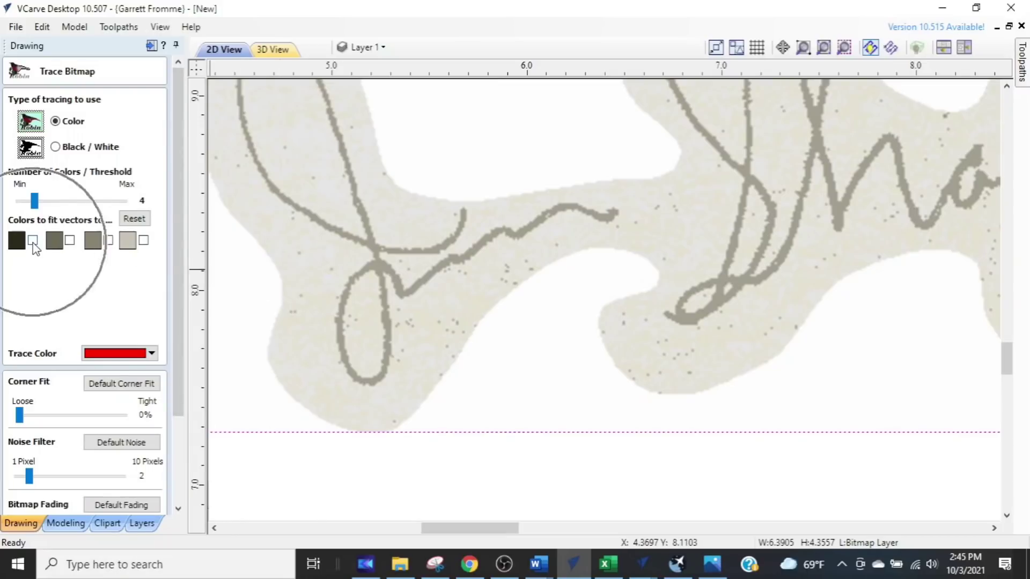
pyautogui.click(33, 242)
pyautogui.click(33, 242)
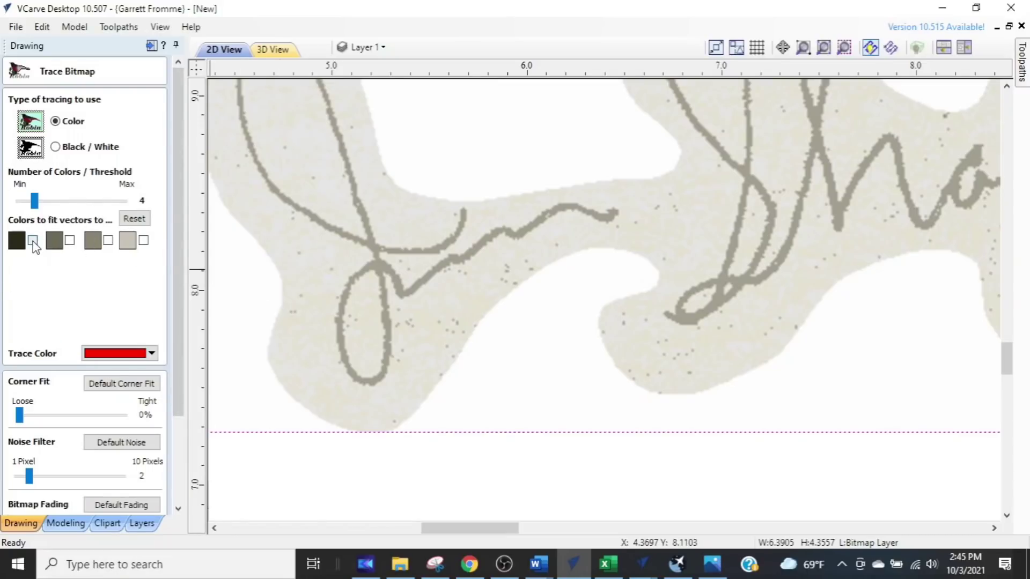
pyautogui.click(33, 242)
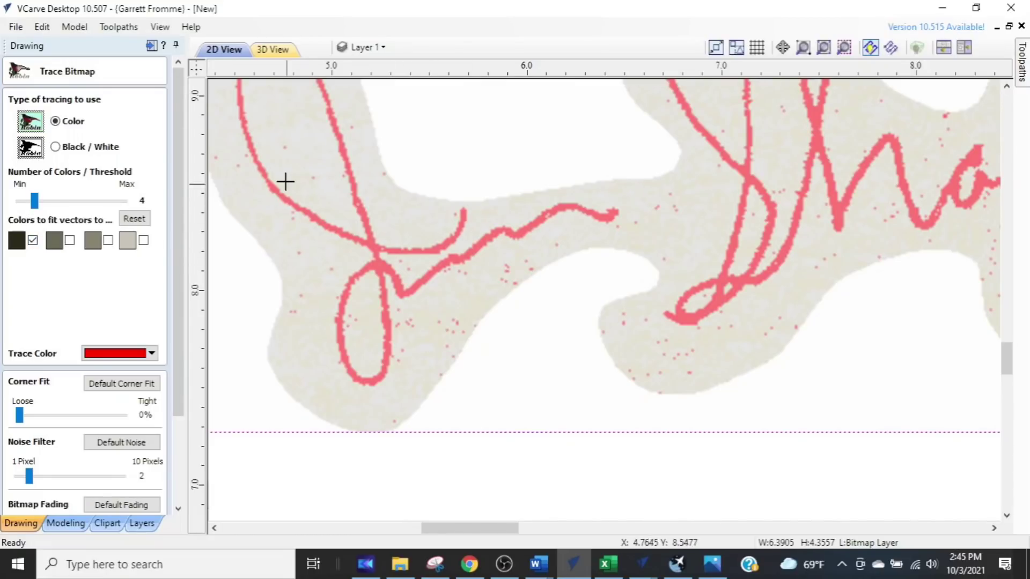
pyautogui.scroll(3, 322, 300)
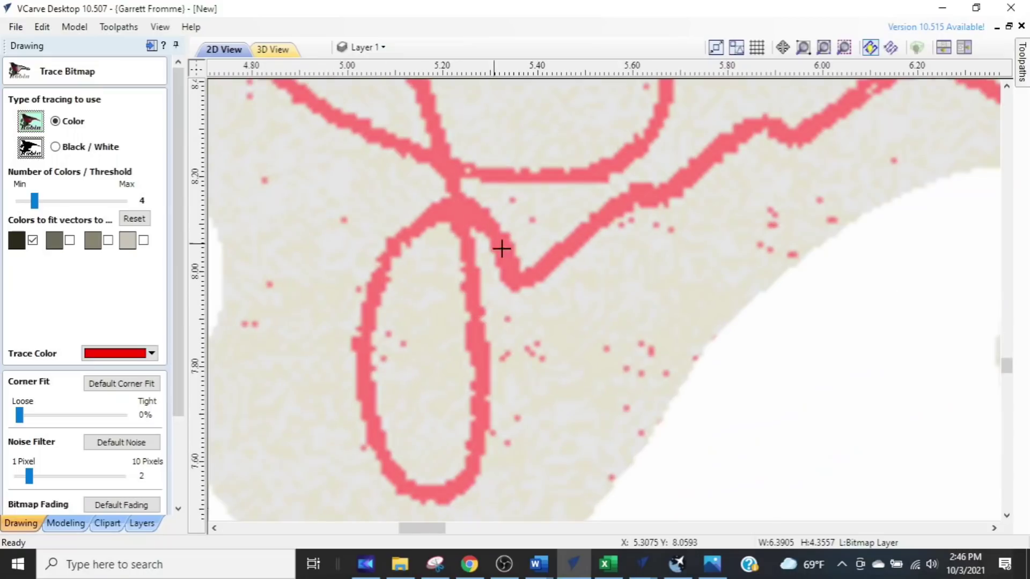
pyautogui.click(633, 352)
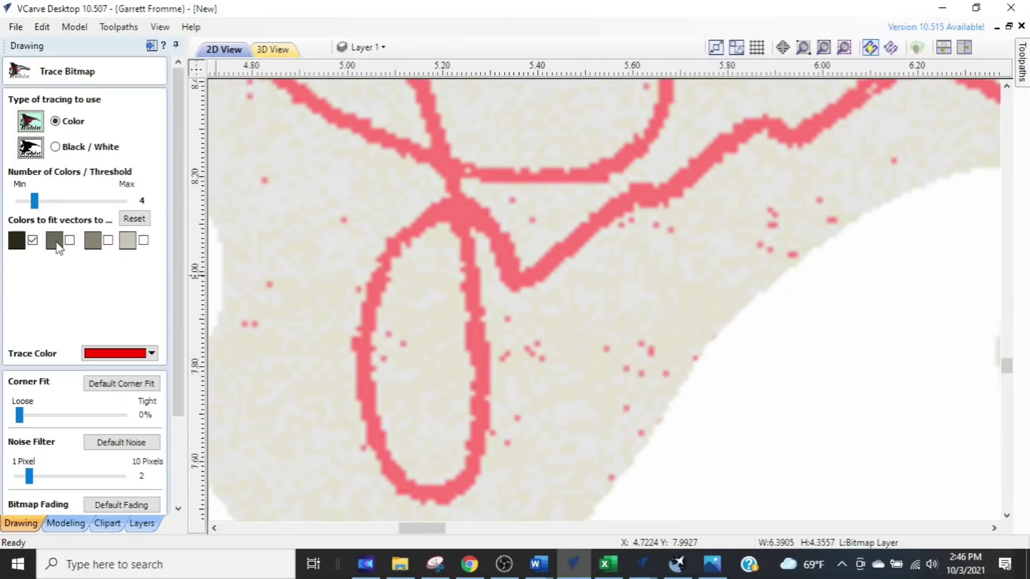
# - Toggle the darkest color off and on, and try including the second-darkest color in the trace
pyautogui.press('ctrl')
pyautogui.click(34, 241)
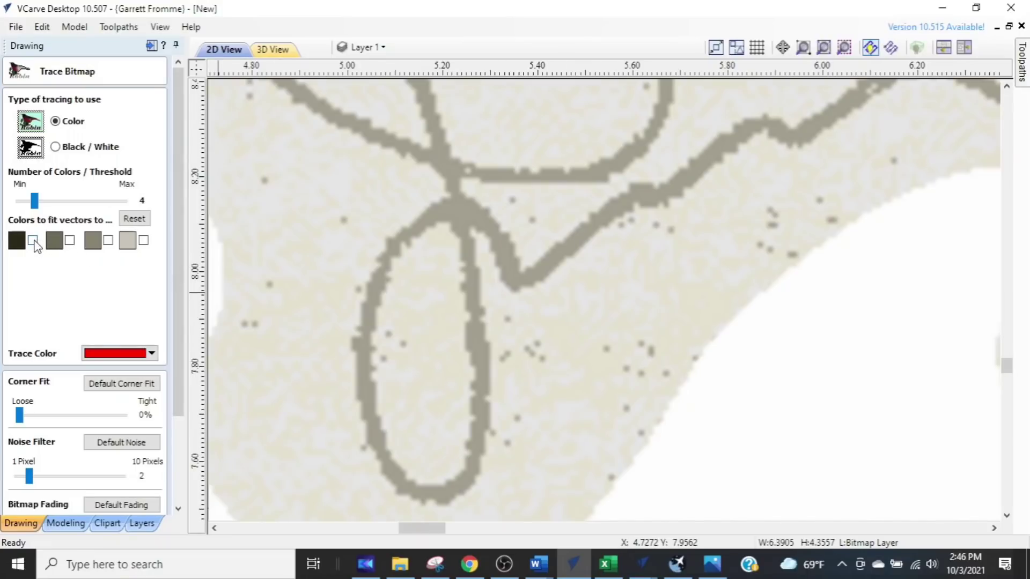
pyautogui.click(34, 241)
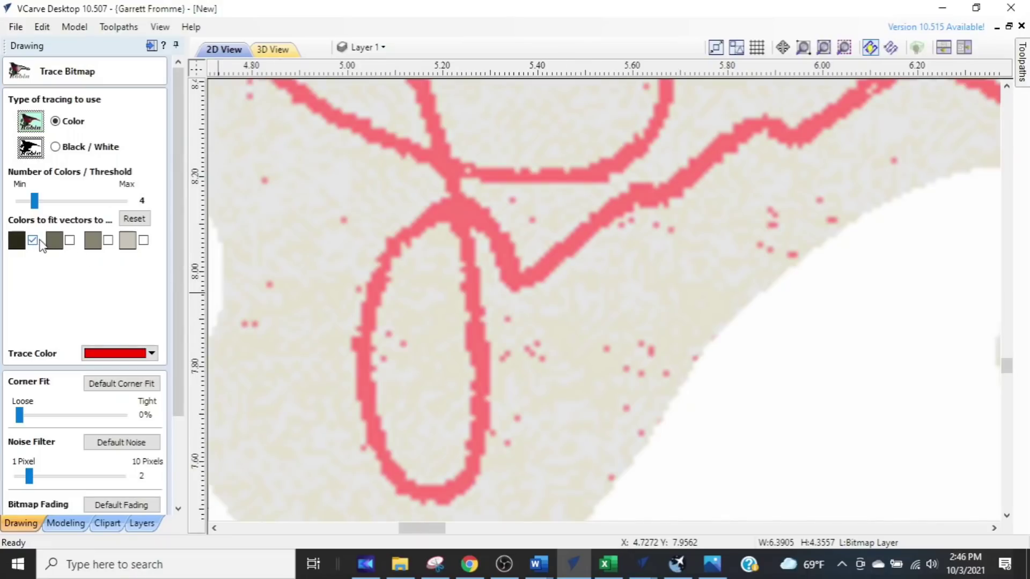
pyautogui.click(70, 240)
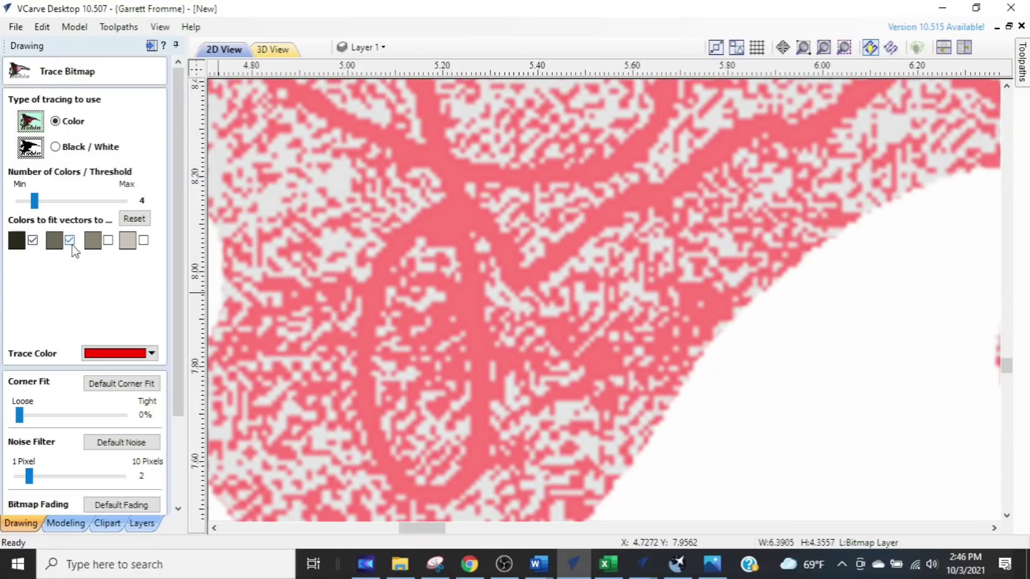
pyautogui.click(70, 240)
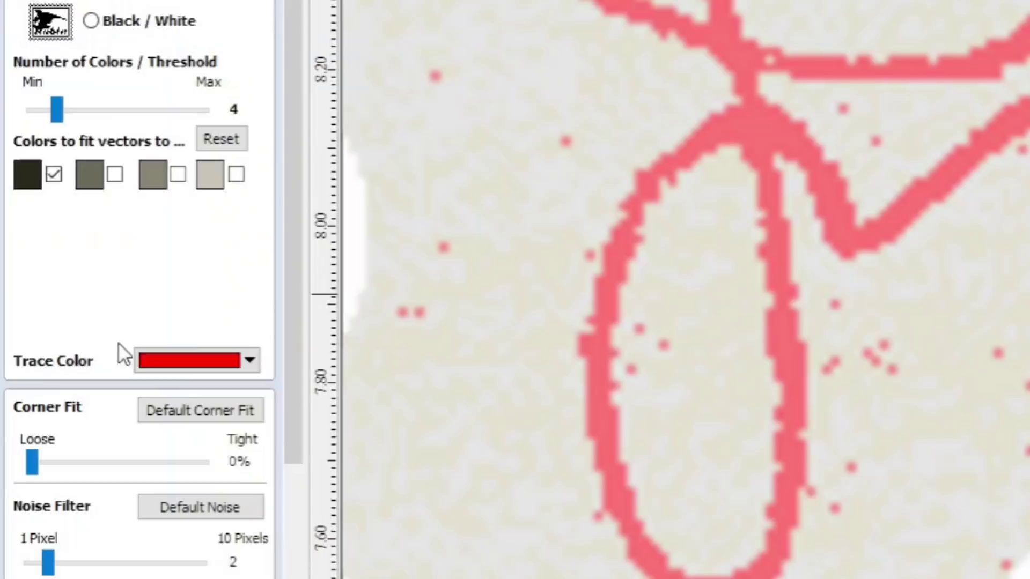
# - Try blue as the trace color and switch it back to red
pyautogui.click(250, 361)
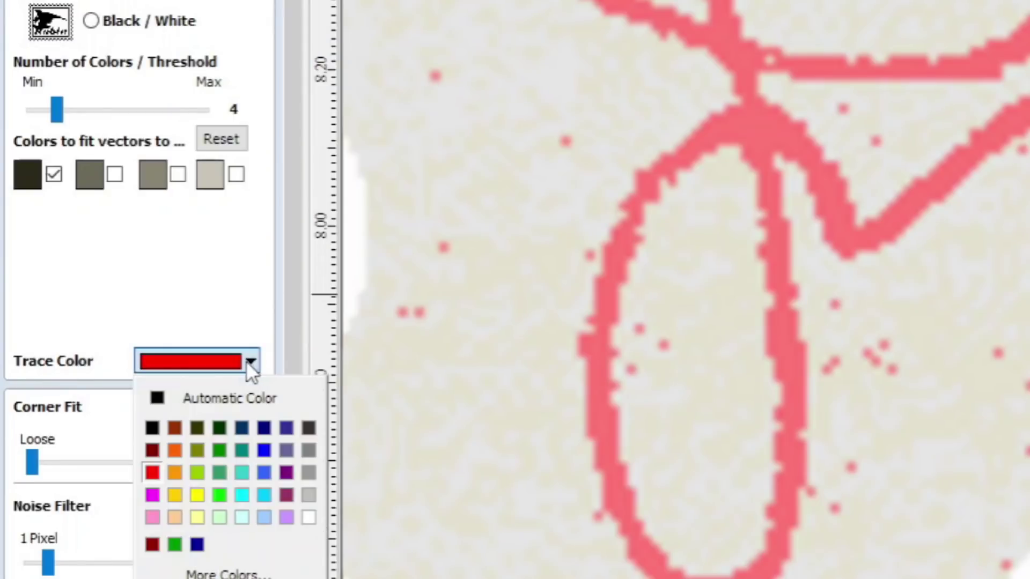
pyautogui.click(264, 449)
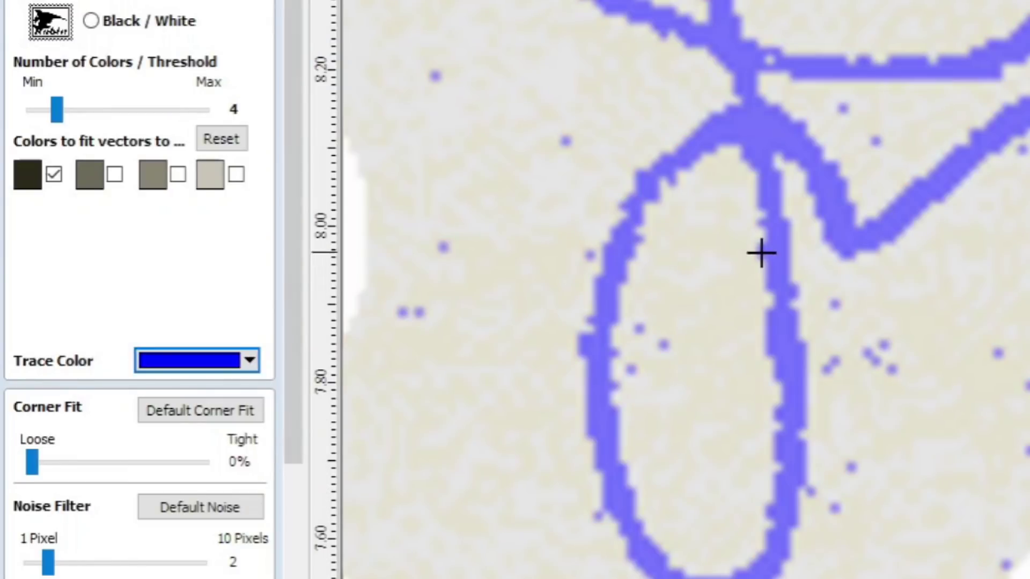
pyautogui.click(250, 361)
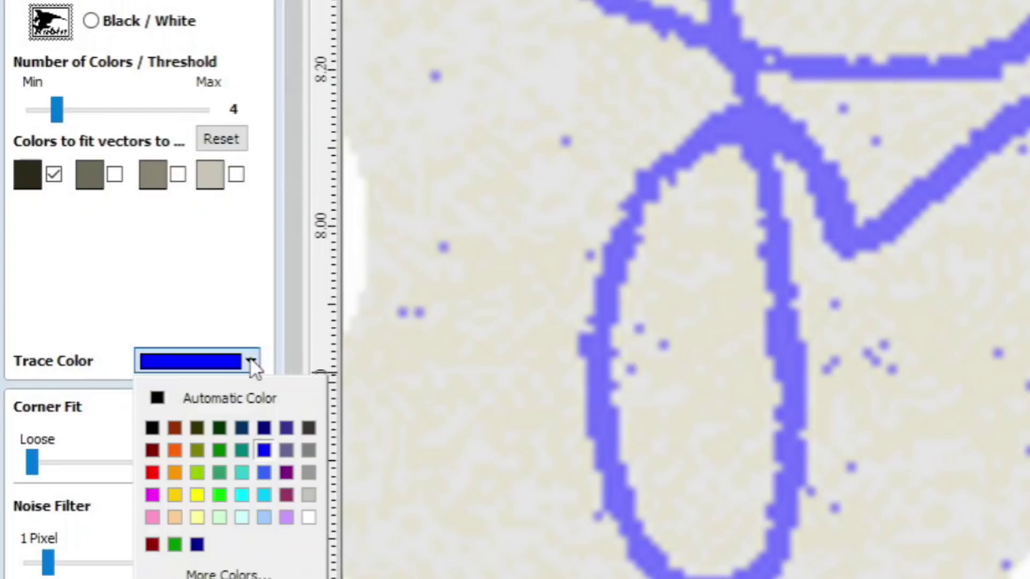
pyautogui.click(149, 475)
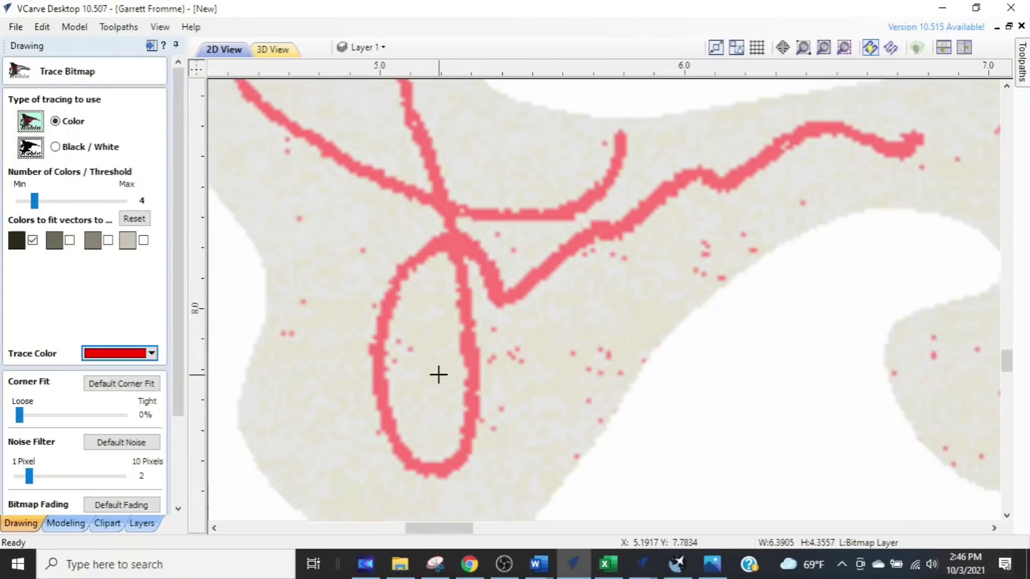
# - Set the corner fit to 47% and preview the traced vectors
pyautogui.scroll(-1, 439, 375)
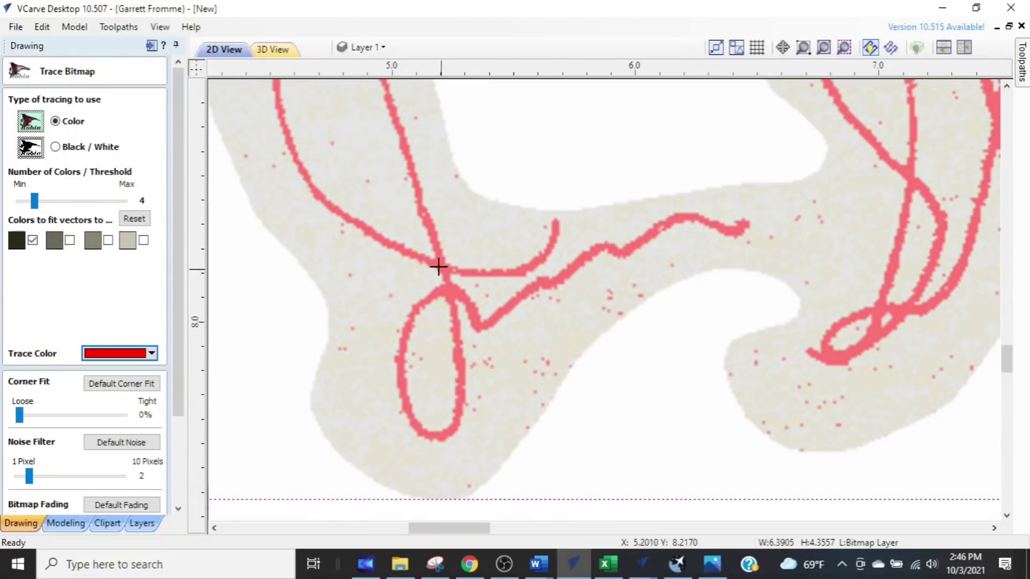
pyautogui.scroll(2, 440, 274)
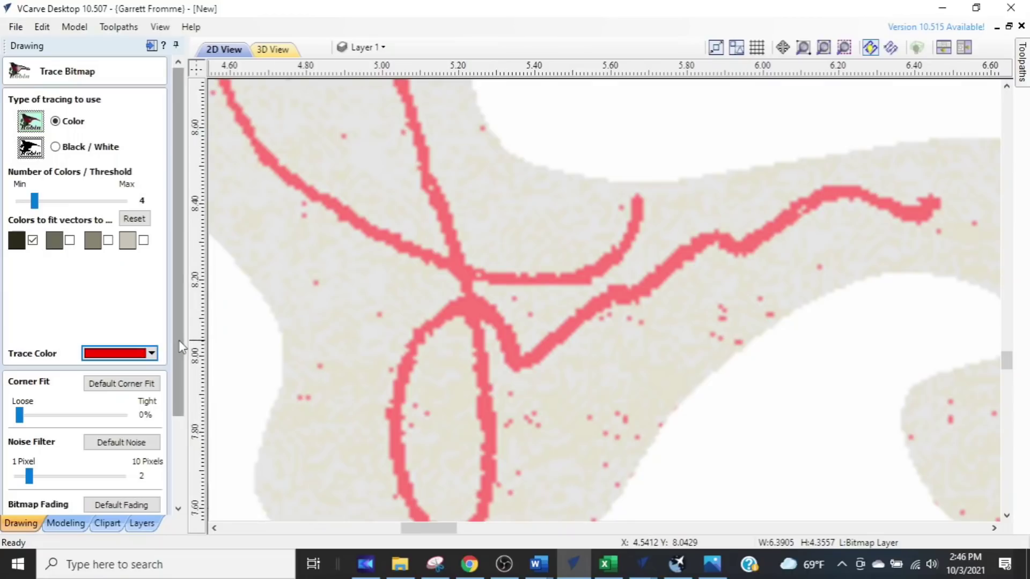
pyautogui.moveTo(179, 340); pyautogui.dragTo(191, 442)
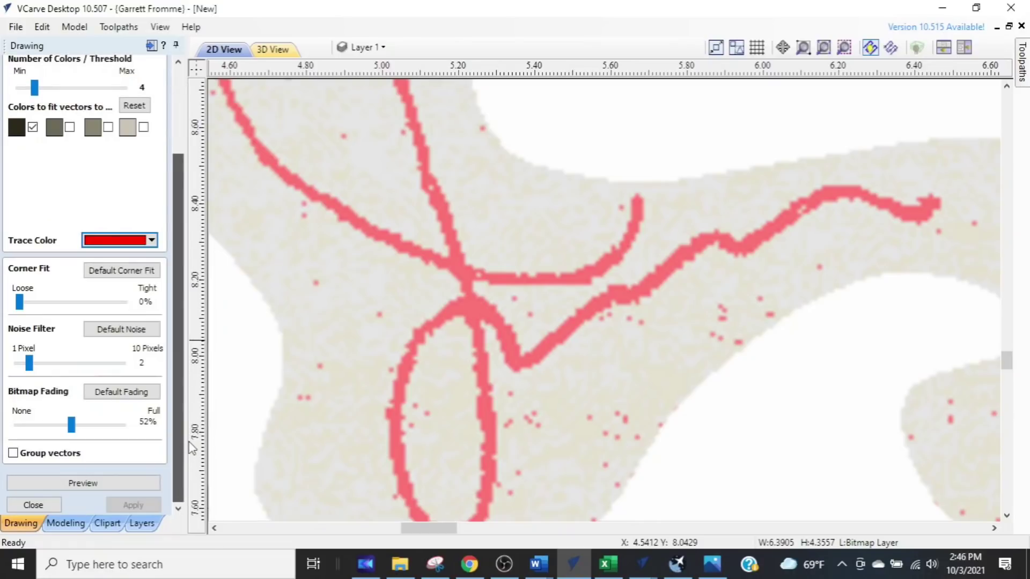
pyautogui.moveTo(19, 303); pyautogui.dragTo(67, 308)
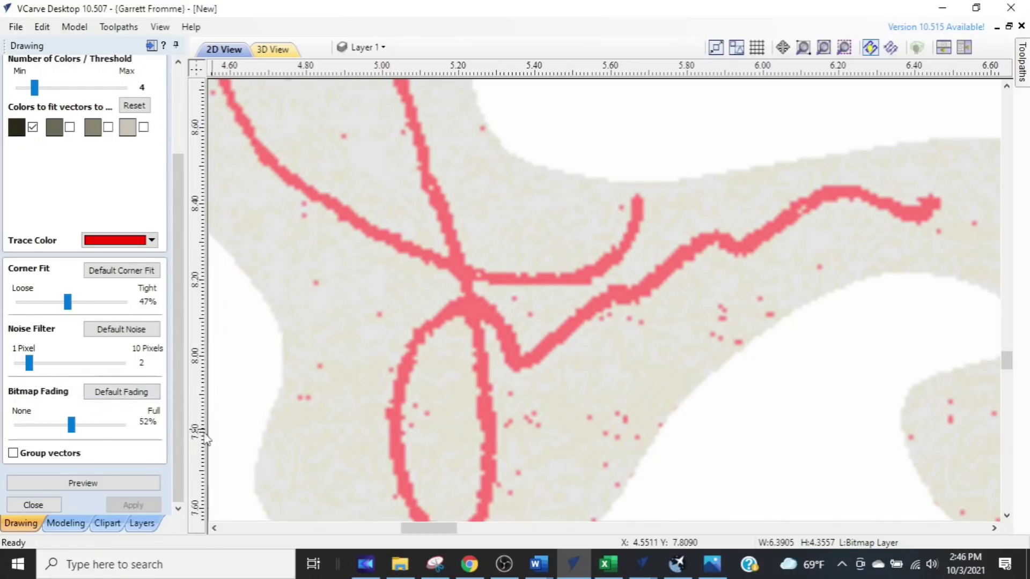
pyautogui.click(110, 484)
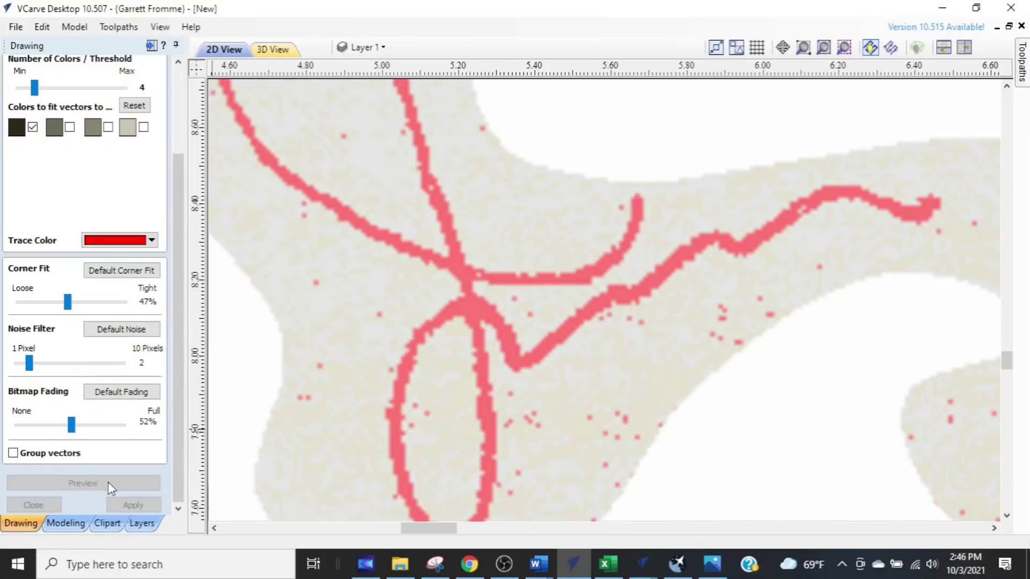
# - Check the previewed vectors along the signature strokes, apply the trace and close the tracing tool
pyautogui.scroll(3, 534, 289)
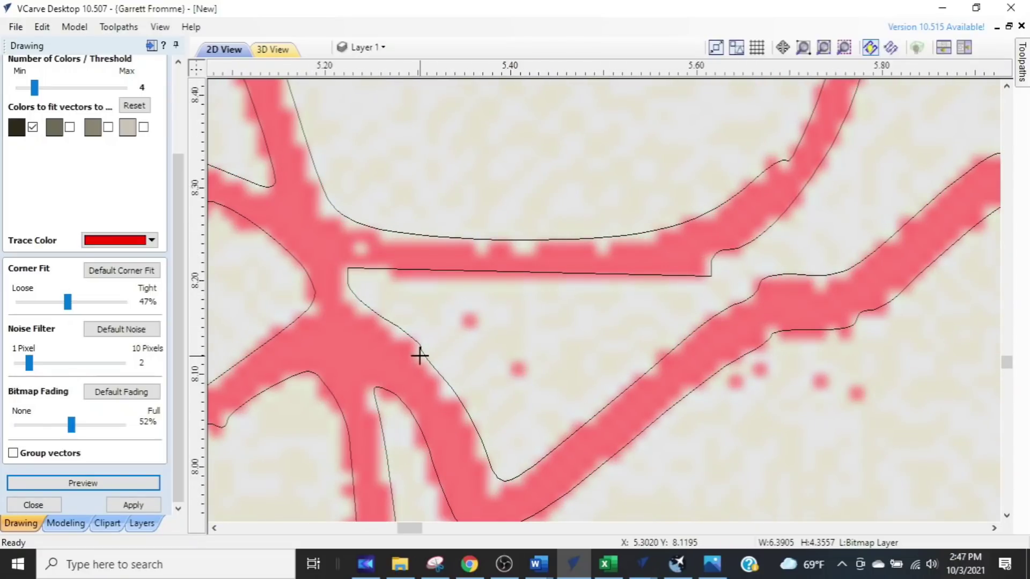
pyautogui.scroll(-4, 421, 355)
pyautogui.moveTo(726, 377); pyautogui.dragTo(420, 453, button='middle')
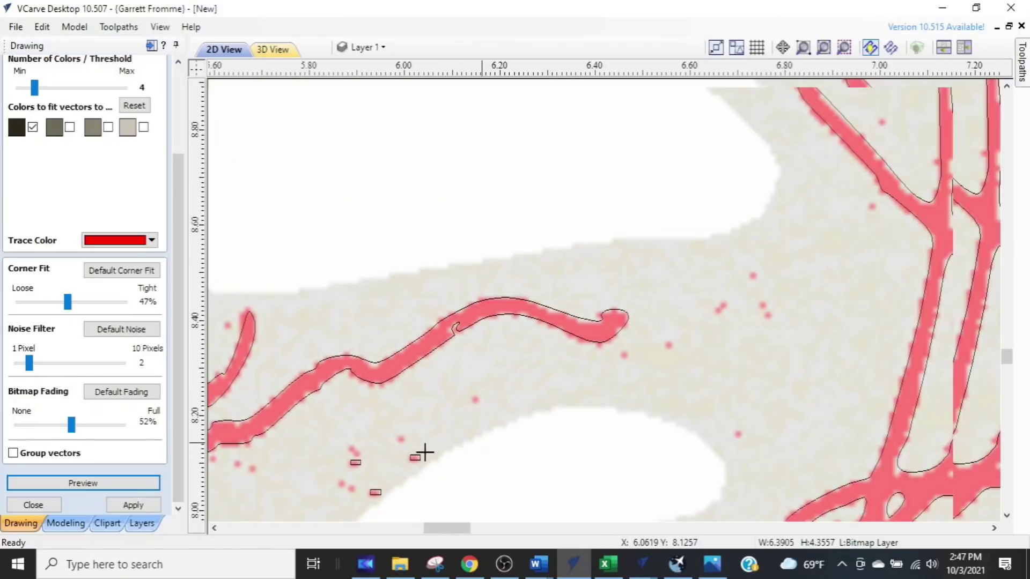
pyautogui.moveTo(851, 279); pyautogui.dragTo(572, 325, button='middle')
pyautogui.scroll(-3, 572, 325)
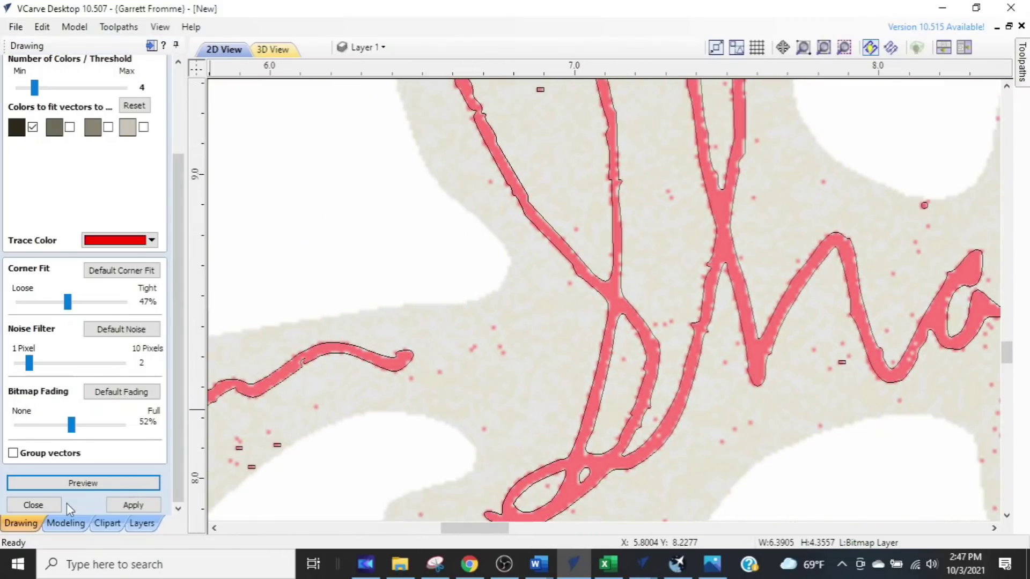
pyautogui.click(133, 505)
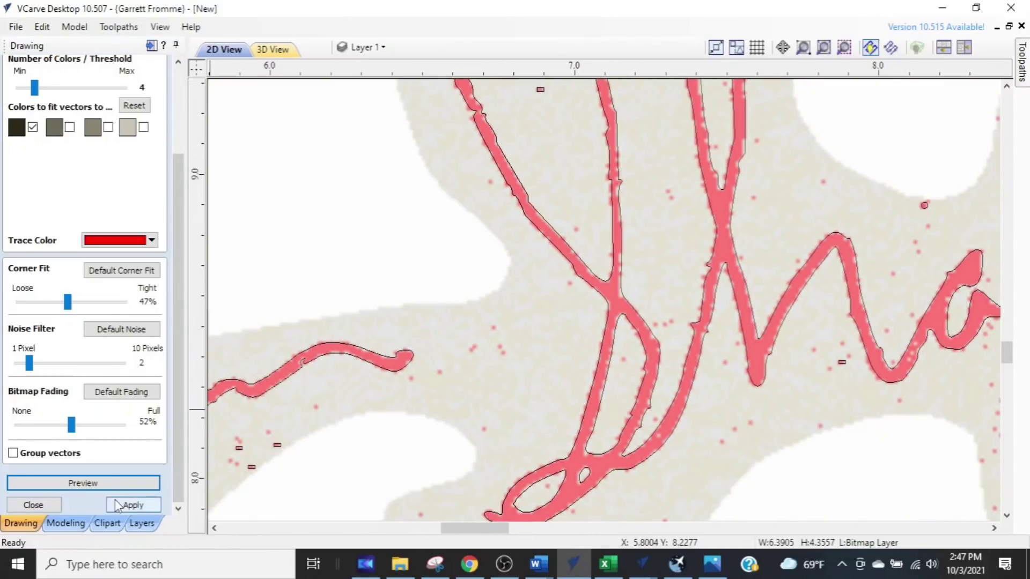
pyautogui.click(32, 505)
# - Hide Bitmap Layer so that only the traced signature vectors on Layer 1 are shown
pyautogui.click(358, 48)
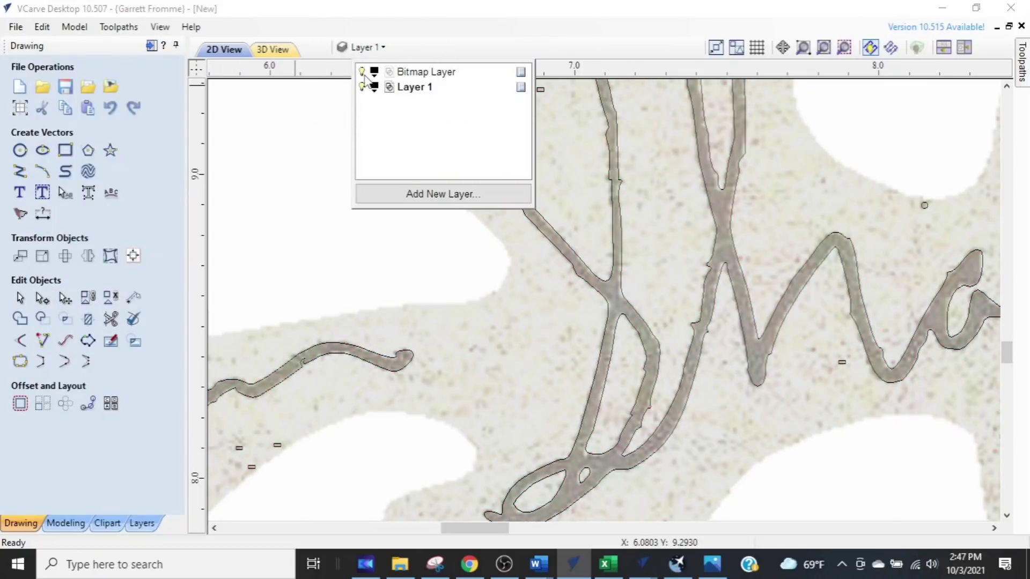
pyautogui.click(362, 72)
pyautogui.scroll(-3, 423, 321)
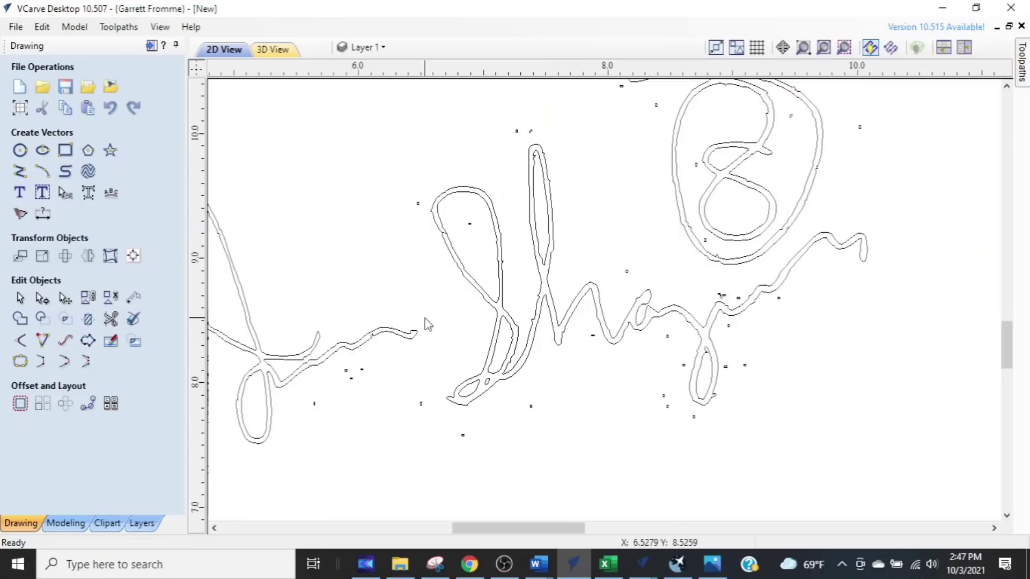
pyautogui.moveTo(472, 356); pyautogui.dragTo(606, 407, button='middle')
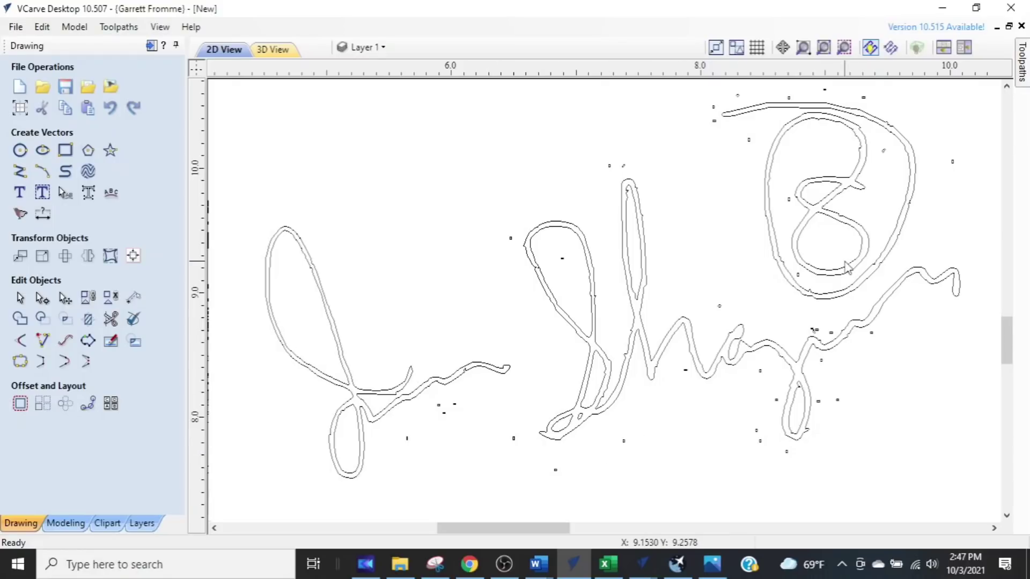
# - Examine the traced outlines along the signature strokes and around the circled 8 for rough edges and stray specks
pyautogui.scroll(4, 847, 267)
pyautogui.scroll(3, 848, 267)
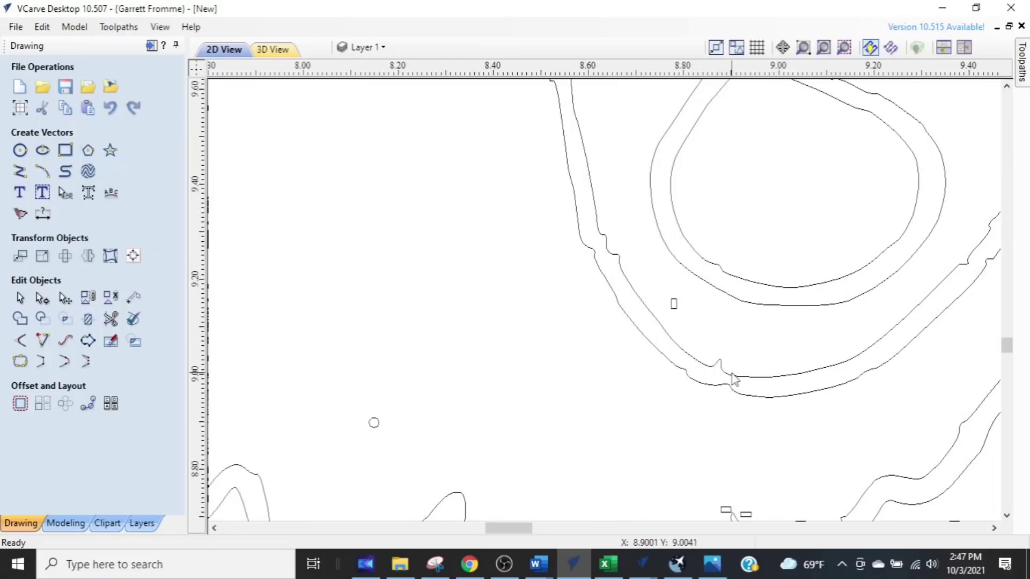
pyautogui.scroll(-4, 732, 379)
pyautogui.scroll(5, 515, 376)
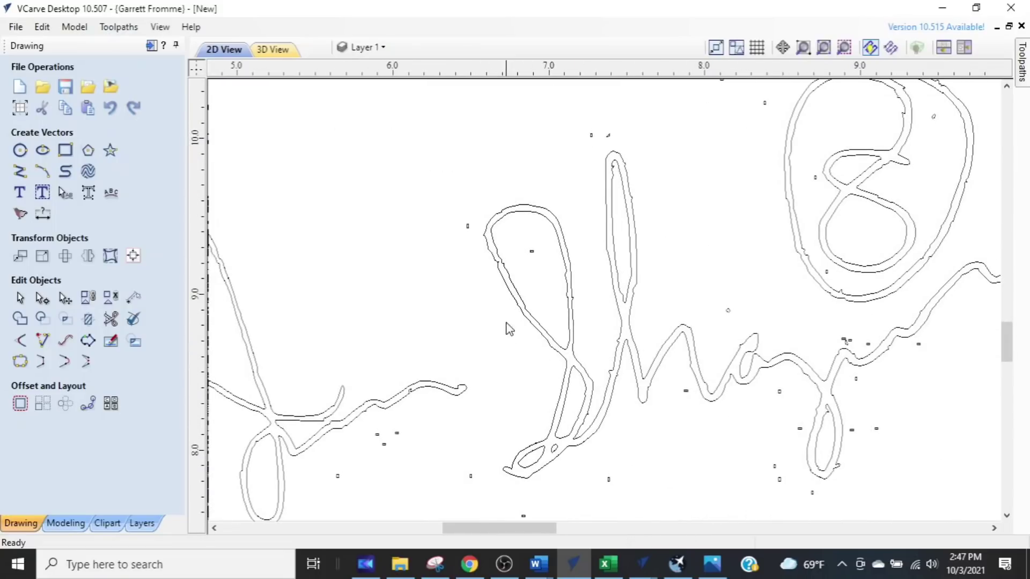
pyautogui.scroll(-3, 598, 315)
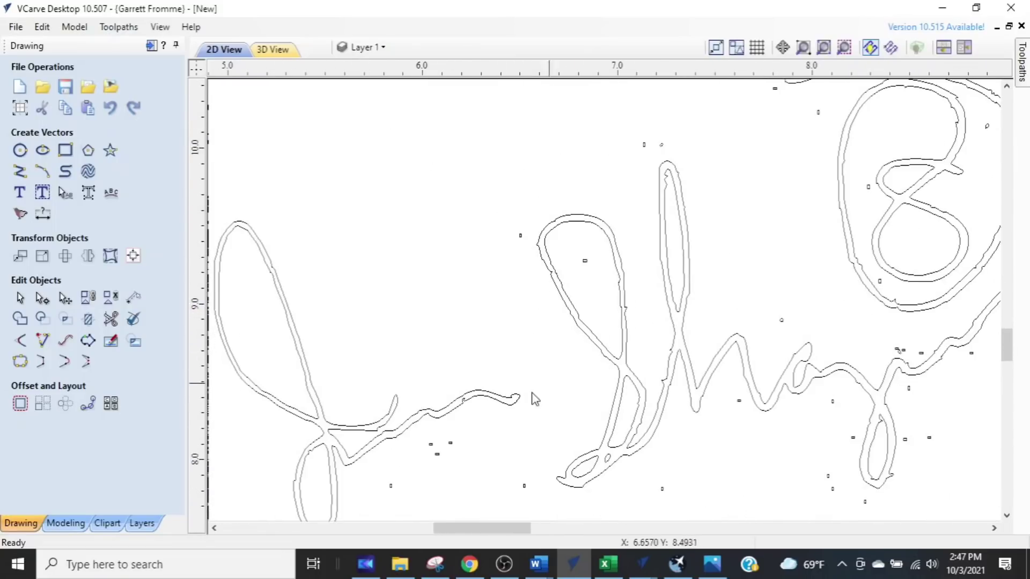
pyautogui.moveTo(531, 373); pyautogui.dragTo(596, 350, button='middle')
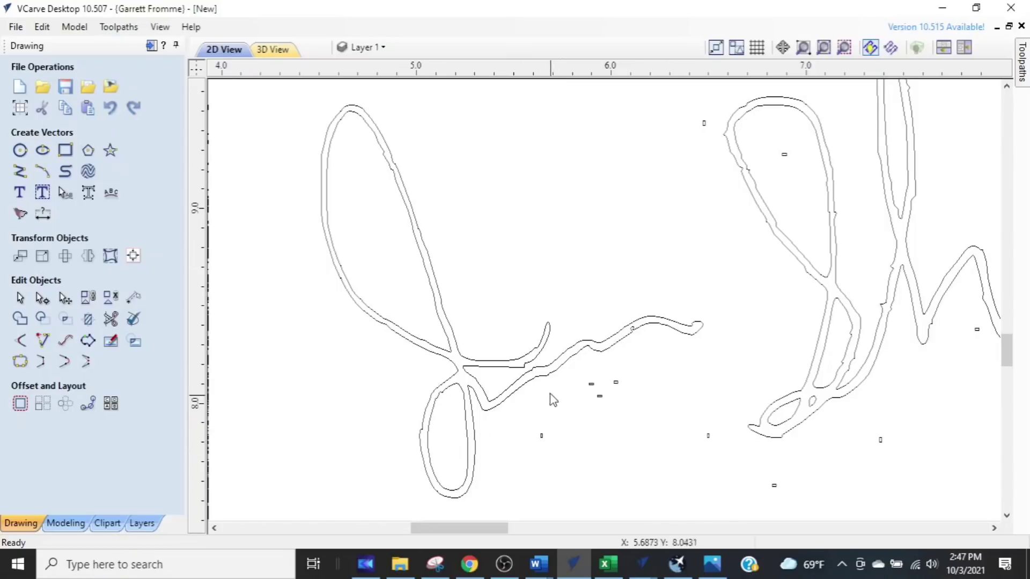
pyautogui.scroll(-2, 638, 319)
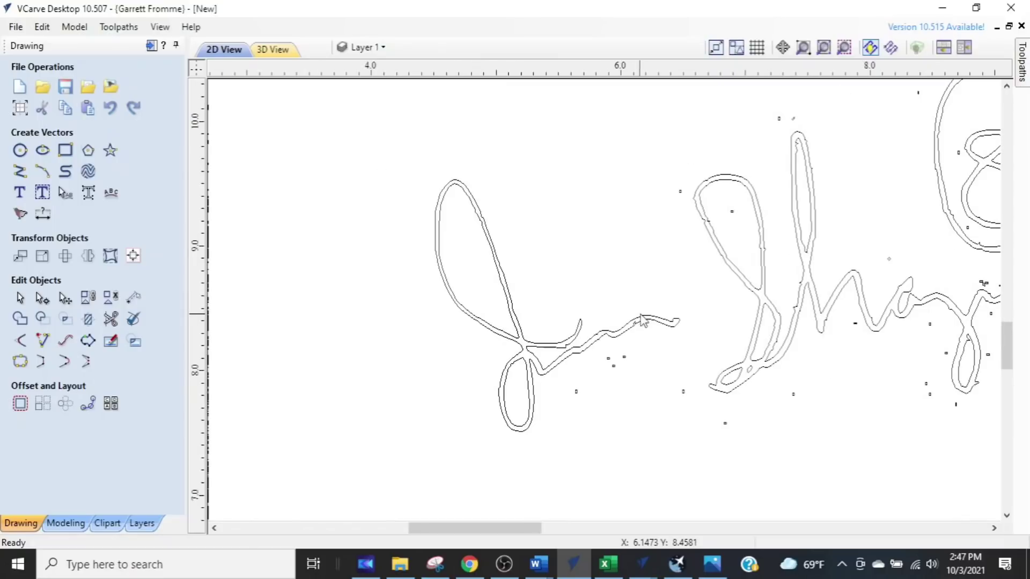
pyautogui.moveTo(657, 322); pyautogui.dragTo(459, 354, button='middle')
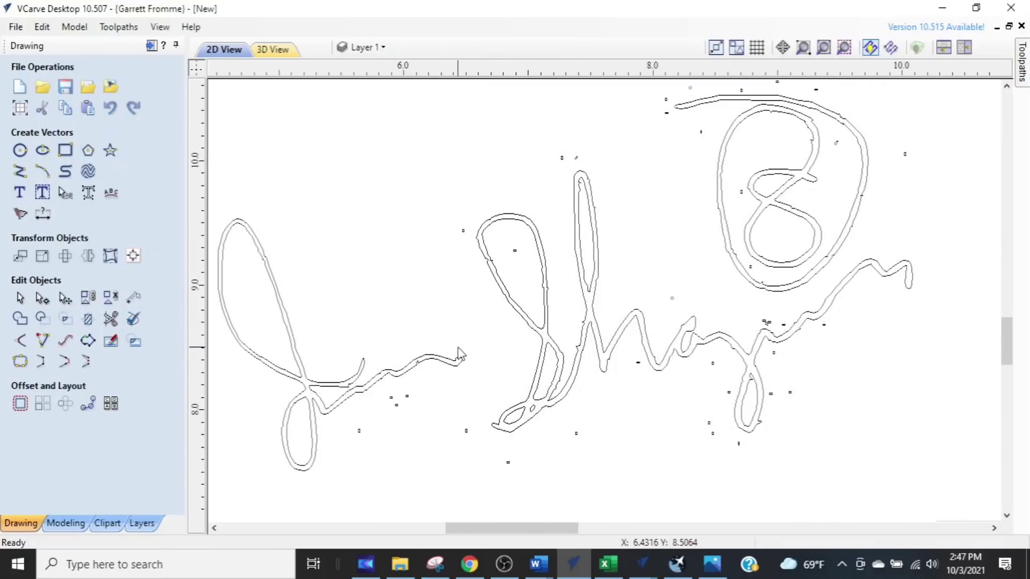
# - Undo the applied signature trace and make Bitmap Layer visible again
pyautogui.hotkey('ctrl', 'z')
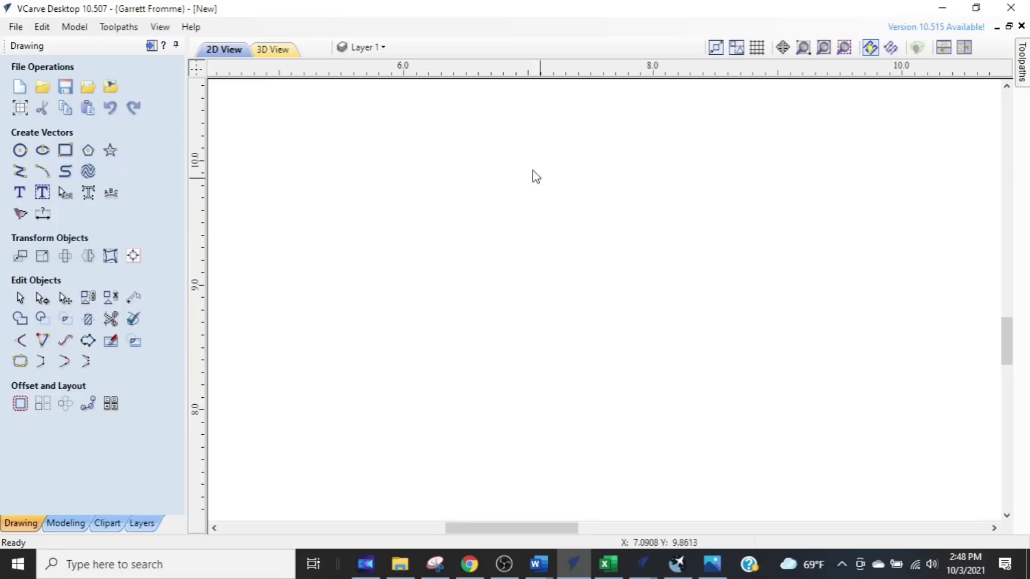
pyautogui.click(376, 48)
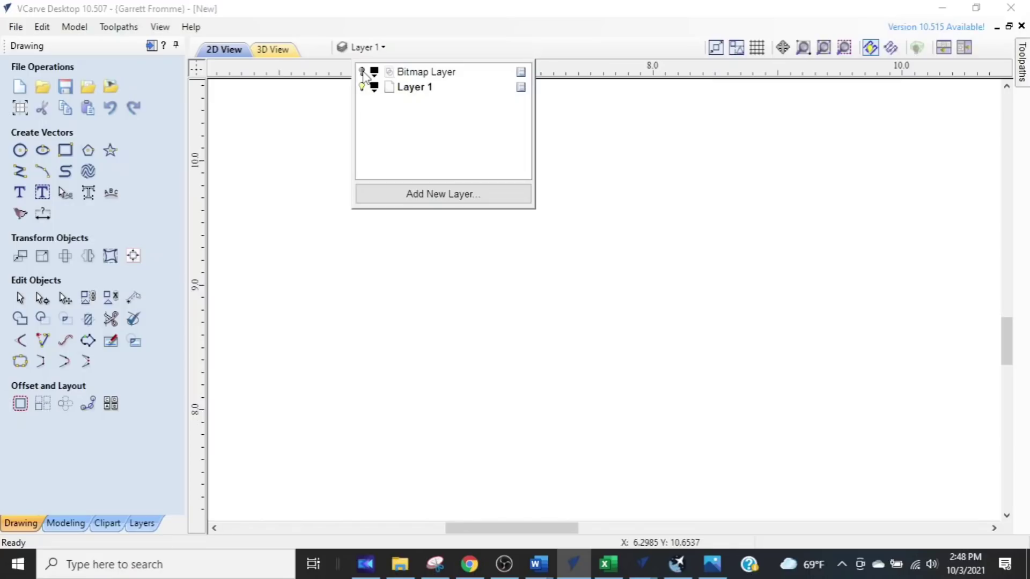
pyautogui.click(362, 72)
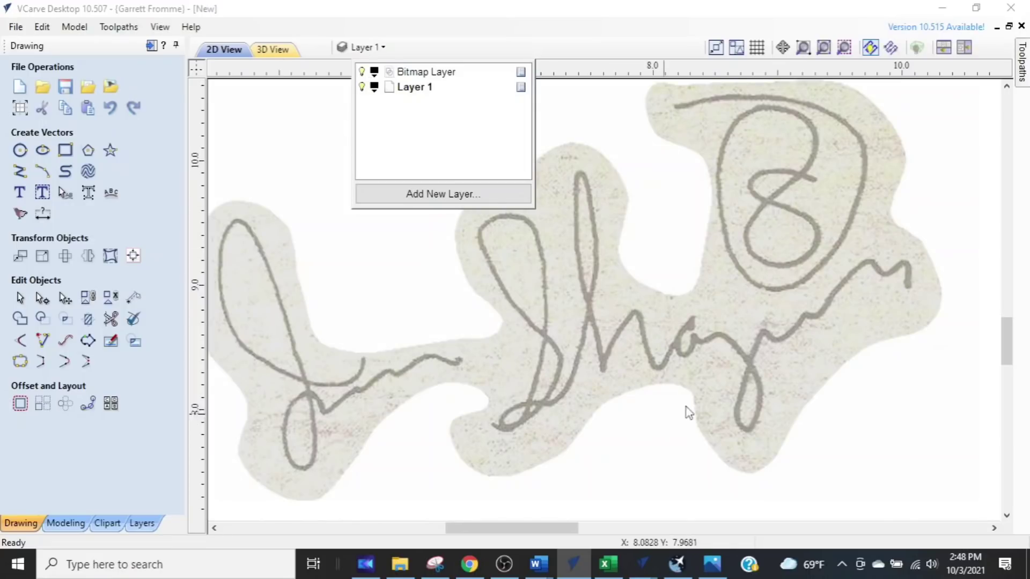
# - Start tracing the signature bitmap again in Black / White mode with a threshold of 0.24
pyautogui.click(610, 339)
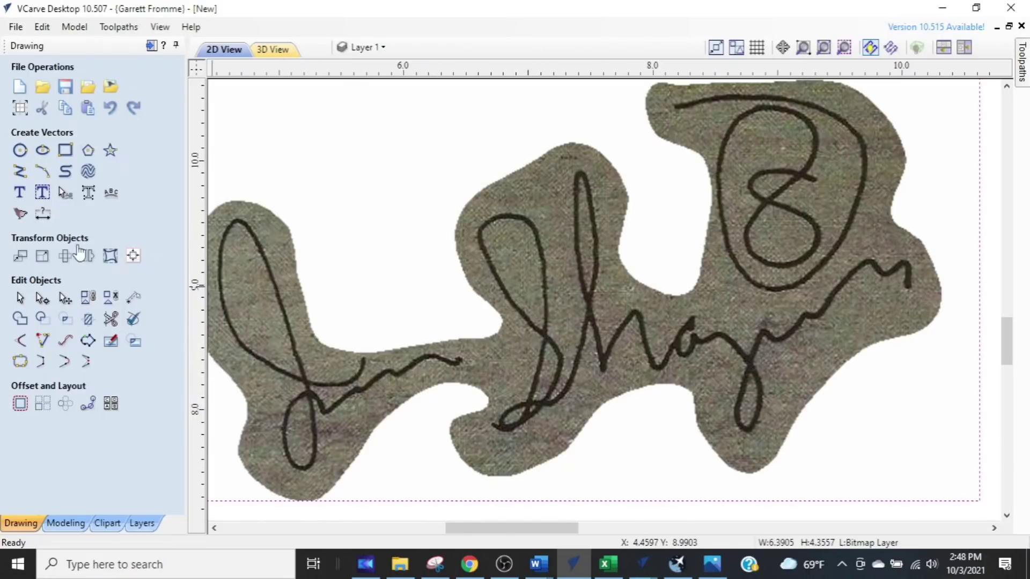
pyautogui.click(19, 214)
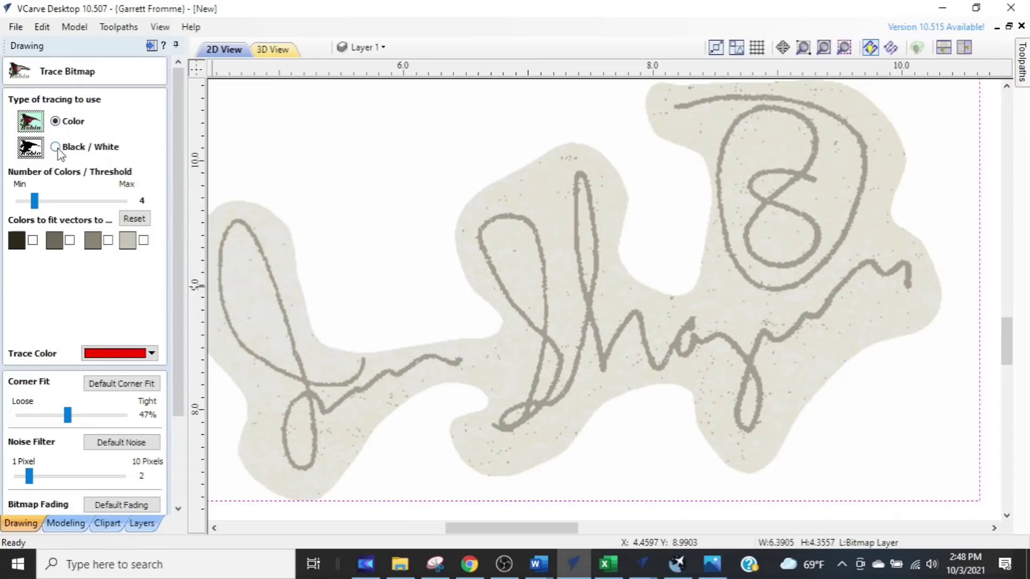
pyautogui.click(56, 148)
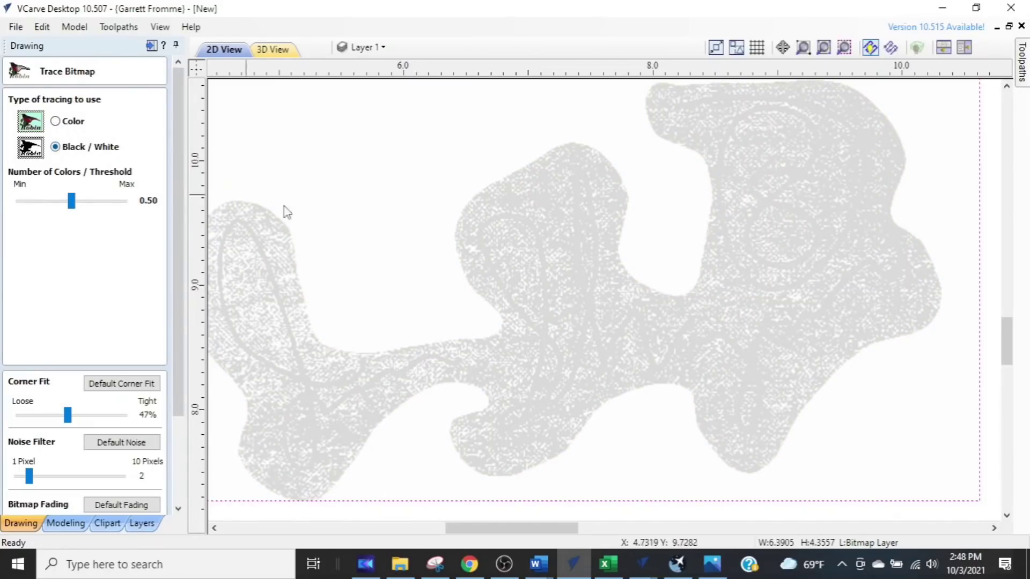
pyautogui.moveTo(601, 431); pyautogui.dragTo(663, 417, button='middle')
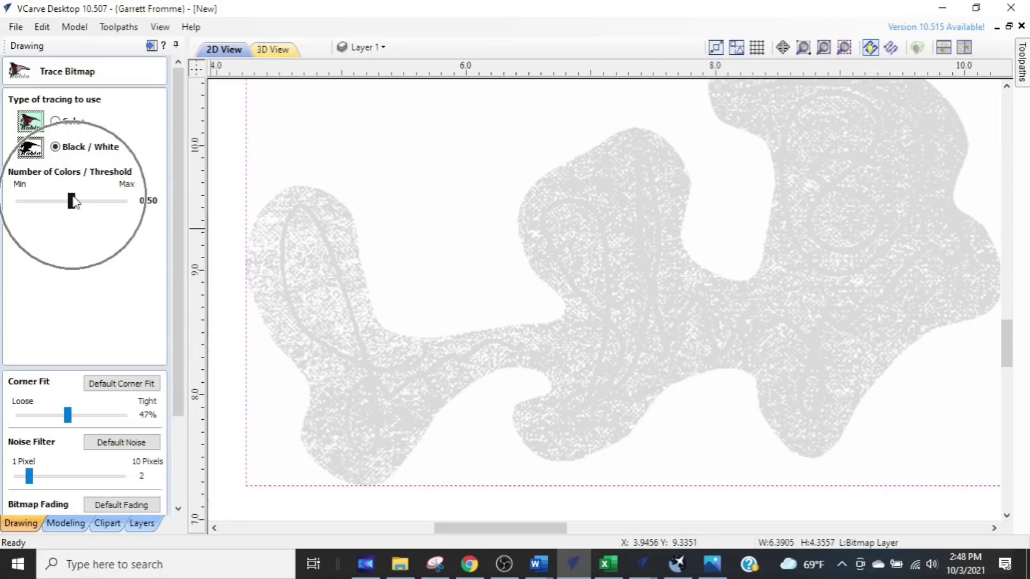
pyautogui.moveTo(75, 203); pyautogui.dragTo(55, 212)
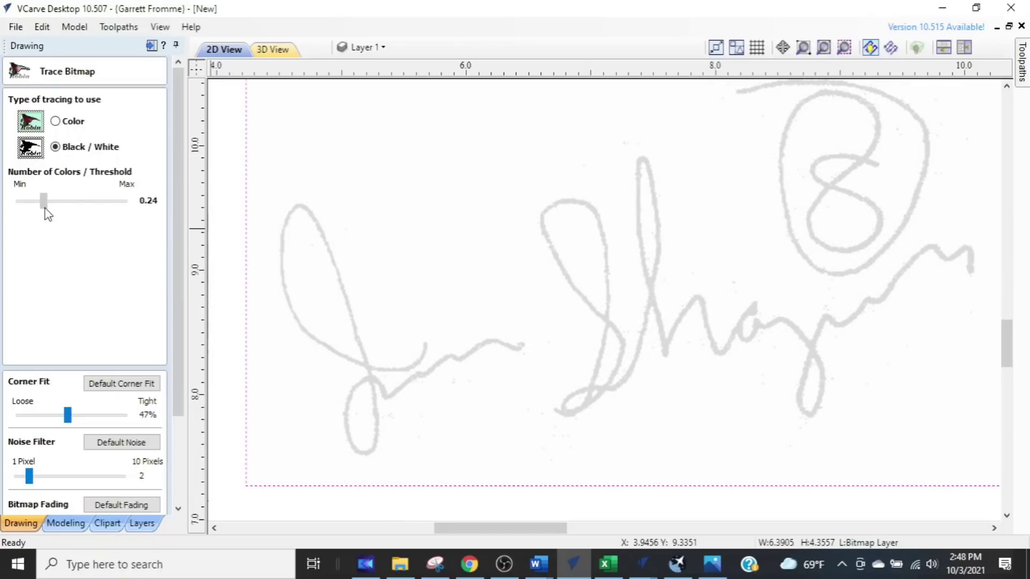
pyautogui.moveTo(45, 210); pyautogui.dragTo(45, 210)
# - Set the corner fit to 100%, preview the trace and check how closely the outlines follow the first letter's strokes
pyautogui.moveTo(174, 281); pyautogui.dragTo(173, 365)
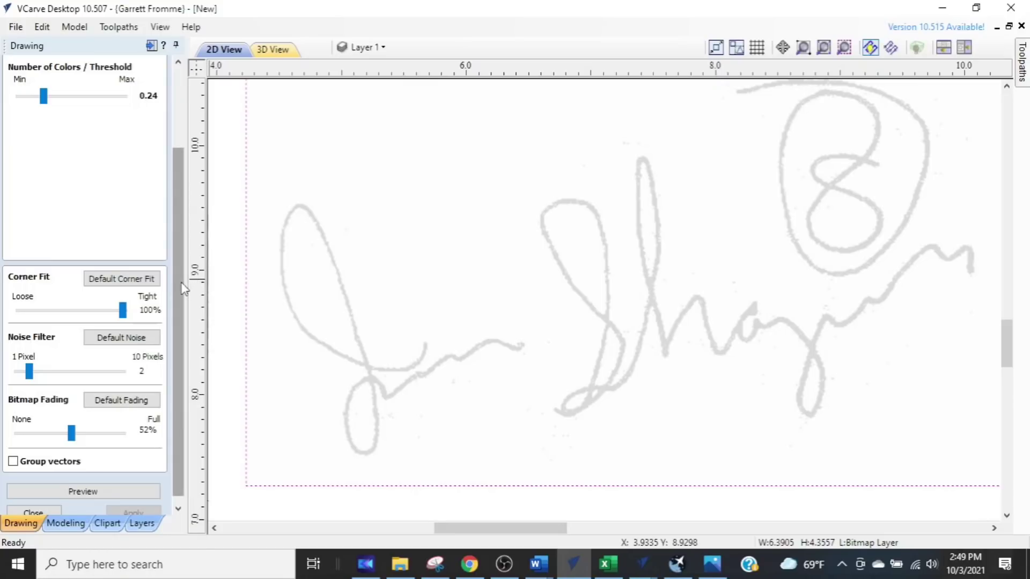
pyautogui.click(118, 493)
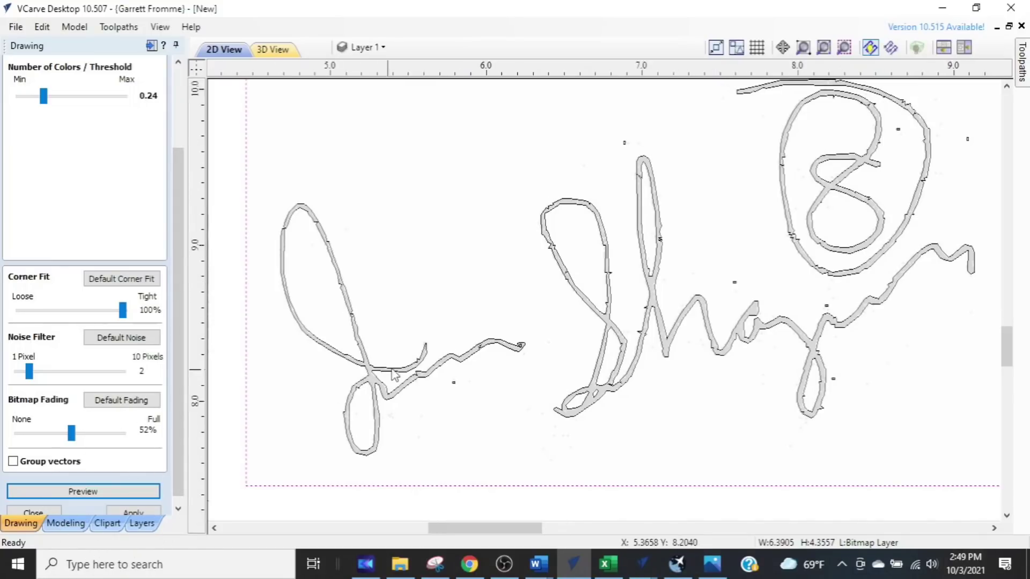
pyautogui.scroll(5, 343, 391)
pyautogui.scroll(6, 274, 270)
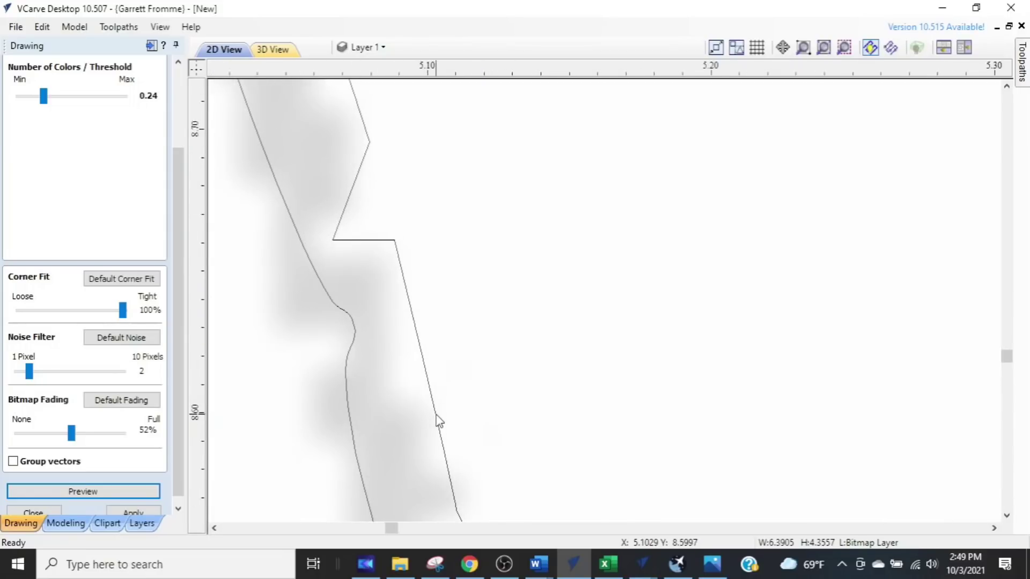
pyautogui.scroll(-2, 441, 426)
pyautogui.moveTo(444, 434); pyautogui.dragTo(414, 246, button='middle')
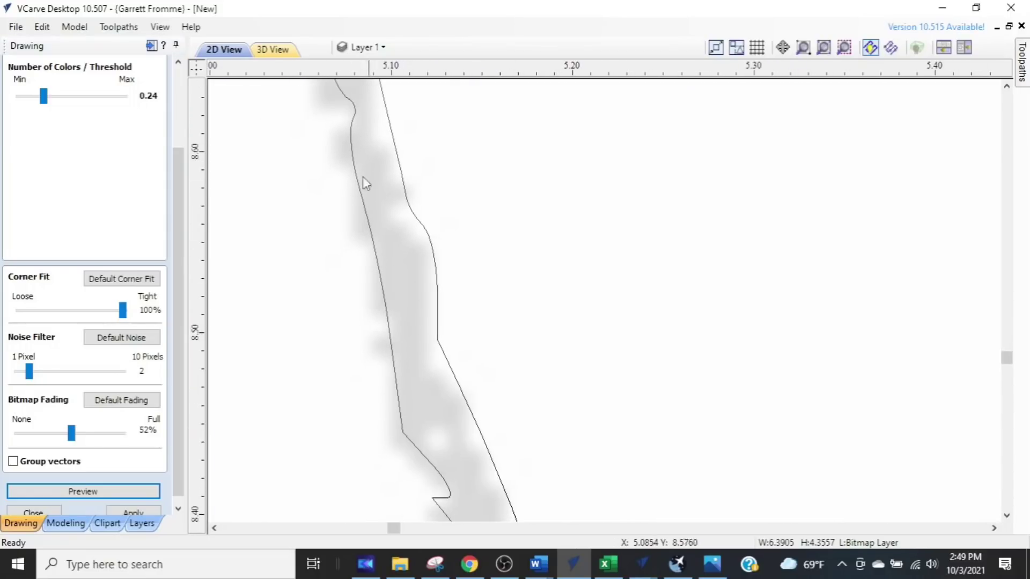
pyautogui.scroll(-2, 413, 437)
pyautogui.moveTo(416, 437); pyautogui.dragTo(547, 299, button='middle')
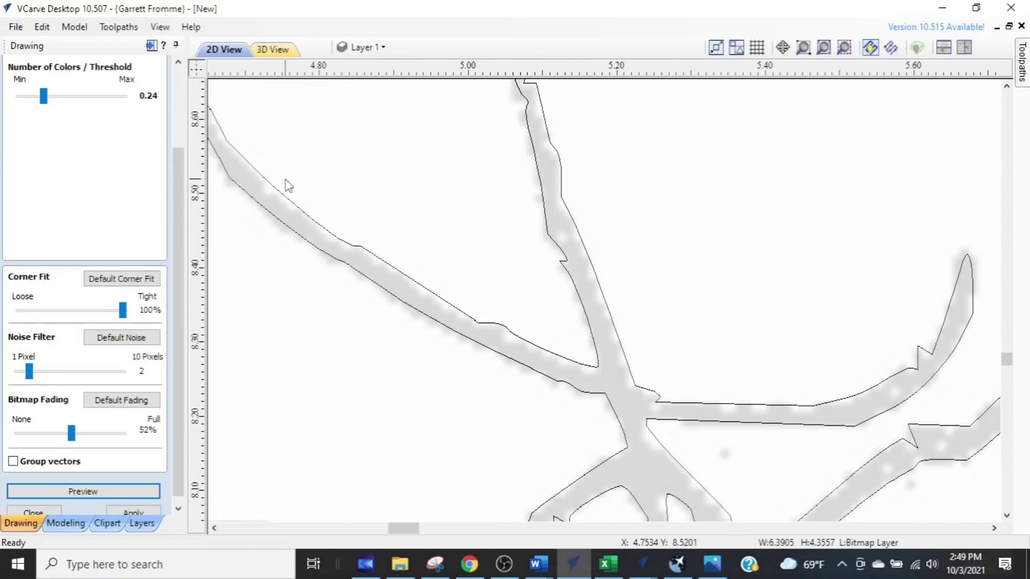
# - Set the corner fit to 0% and preview the trace
pyautogui.click(148, 442)
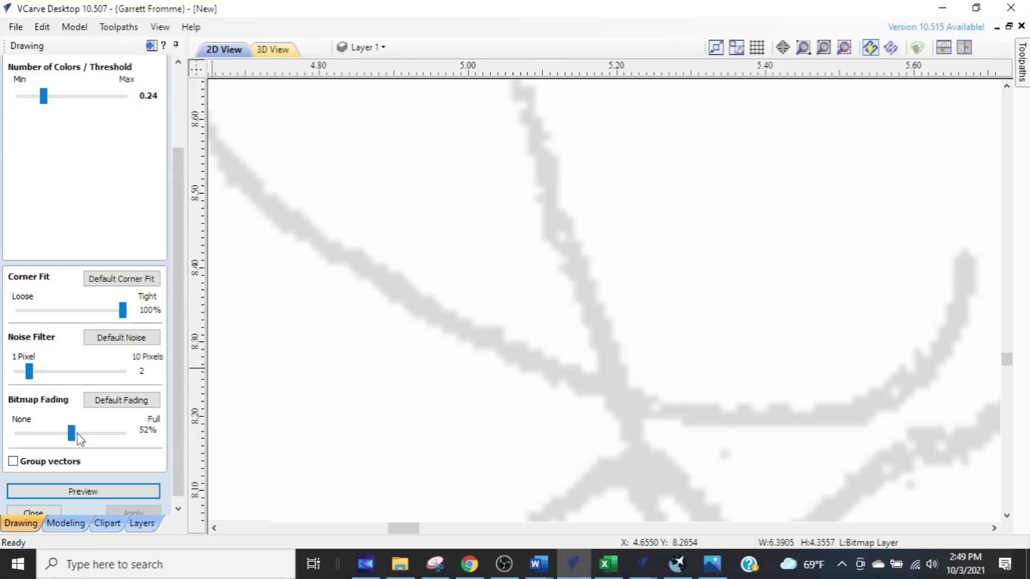
pyautogui.moveTo(123, 310); pyautogui.dragTo(8, 314)
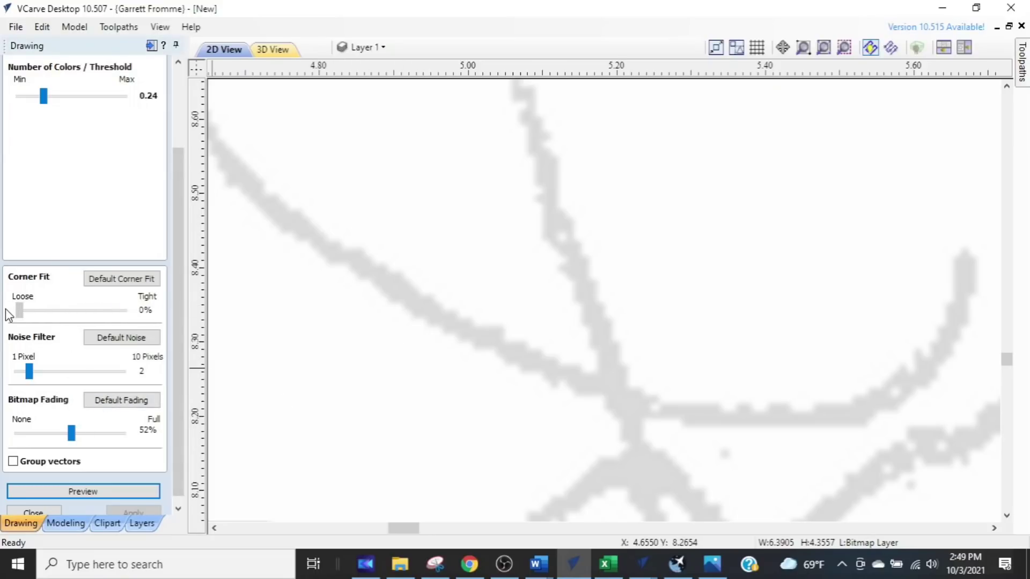
pyautogui.click(94, 491)
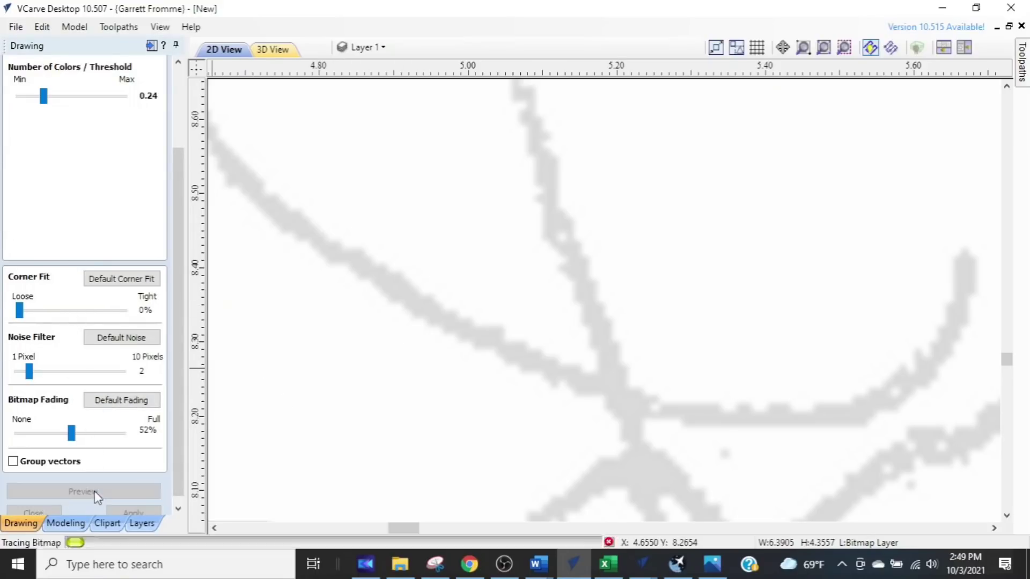
# - Examine the loosely fitted preview for smoothness along the signature strokes and for small stray vectors around them
pyautogui.scroll(5, 566, 257)
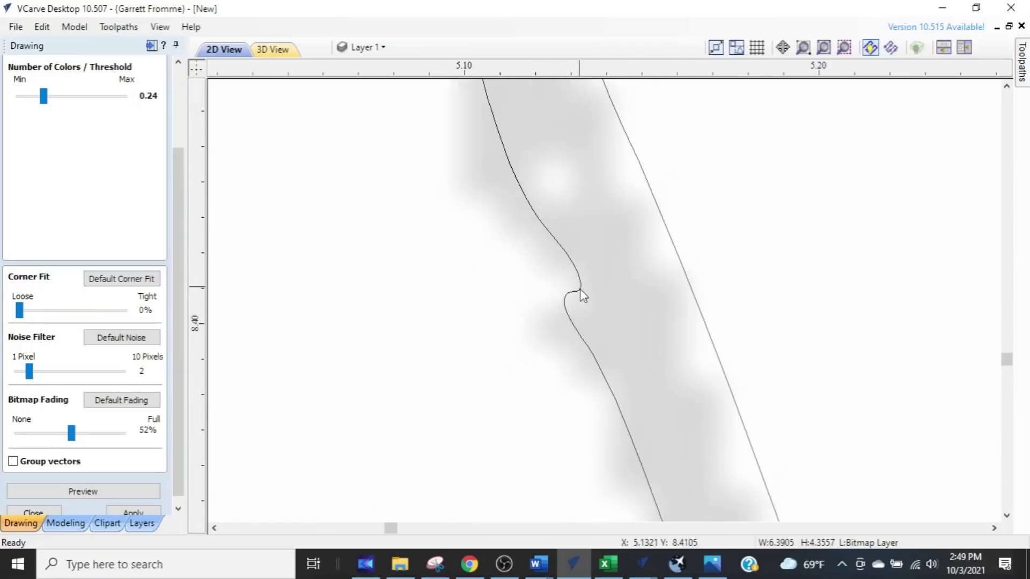
pyautogui.scroll(-3, 558, 277)
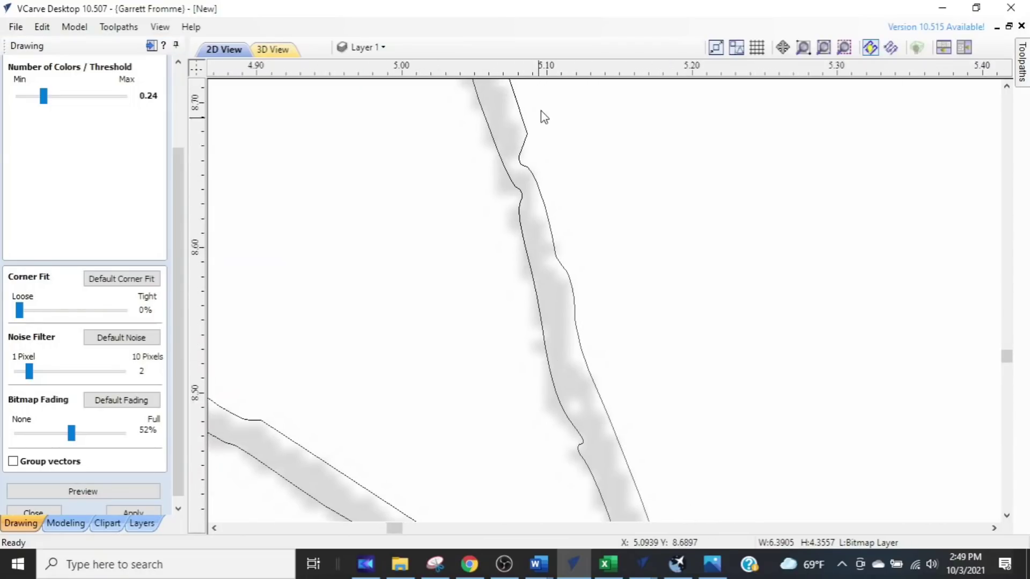
pyautogui.scroll(2, 538, 154)
pyautogui.scroll(-3, 529, 171)
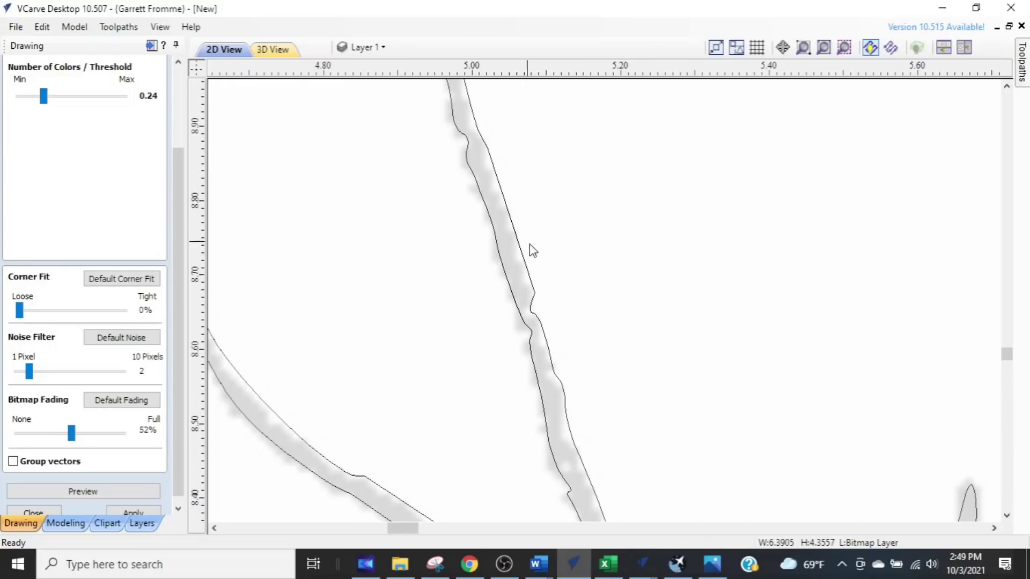
pyautogui.moveTo(577, 306); pyautogui.dragTo(408, 95, button='middle')
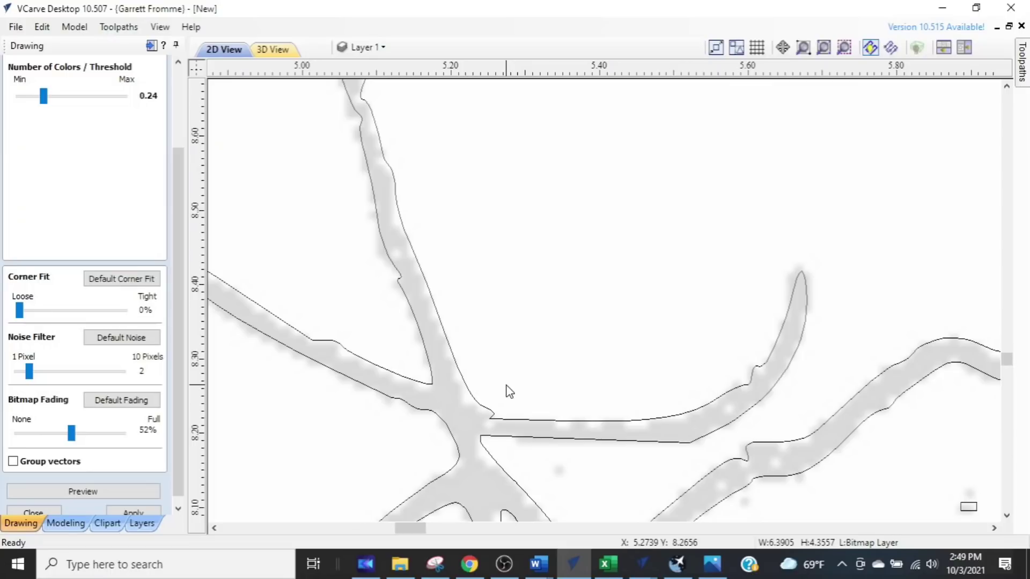
pyautogui.press('ctrl')
pyautogui.scroll(-2, 499, 423)
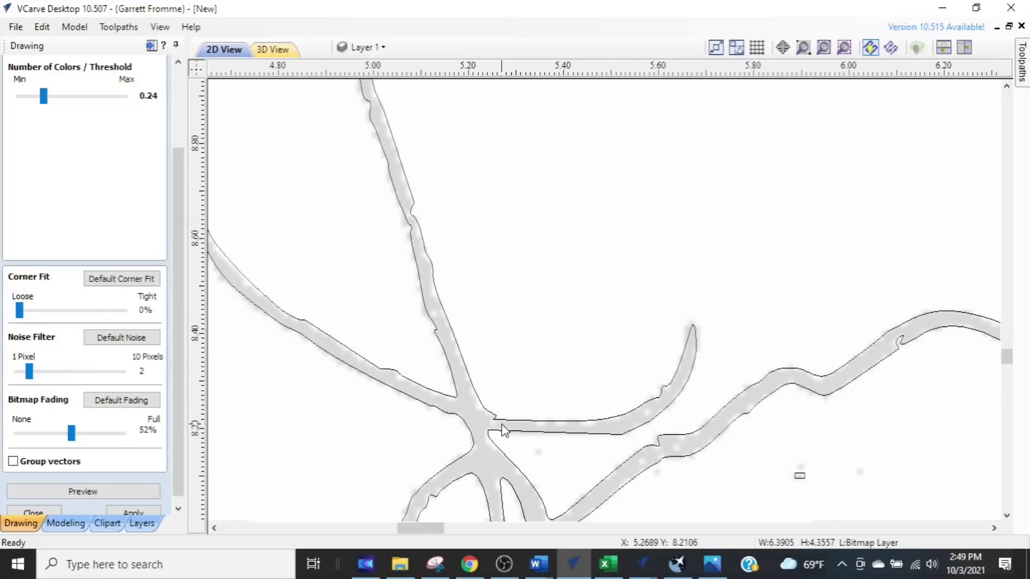
pyautogui.scroll(-1, 504, 429)
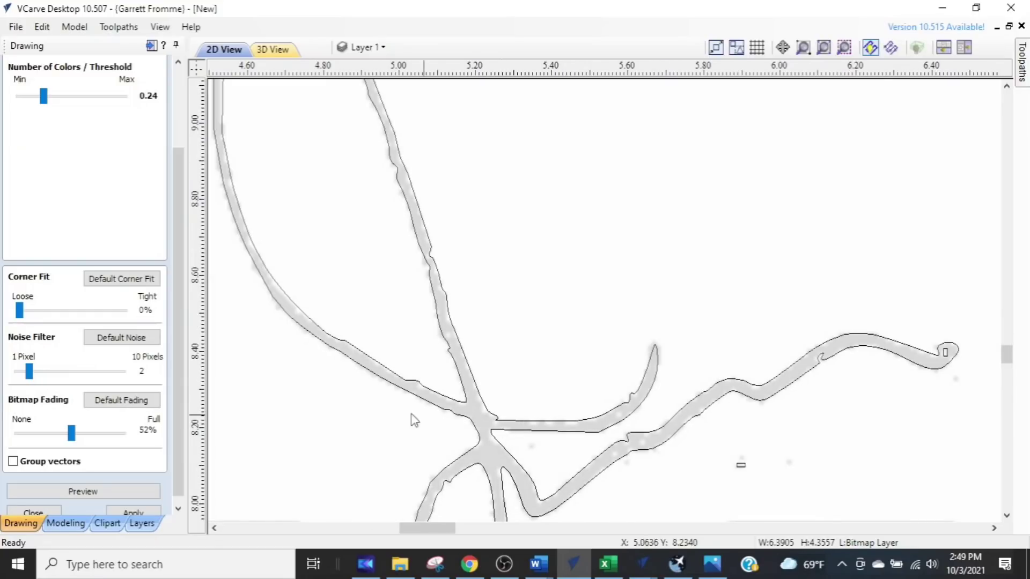
pyautogui.moveTo(601, 420); pyautogui.dragTo(564, 424, button='middle')
pyautogui.scroll(-2, 565, 423)
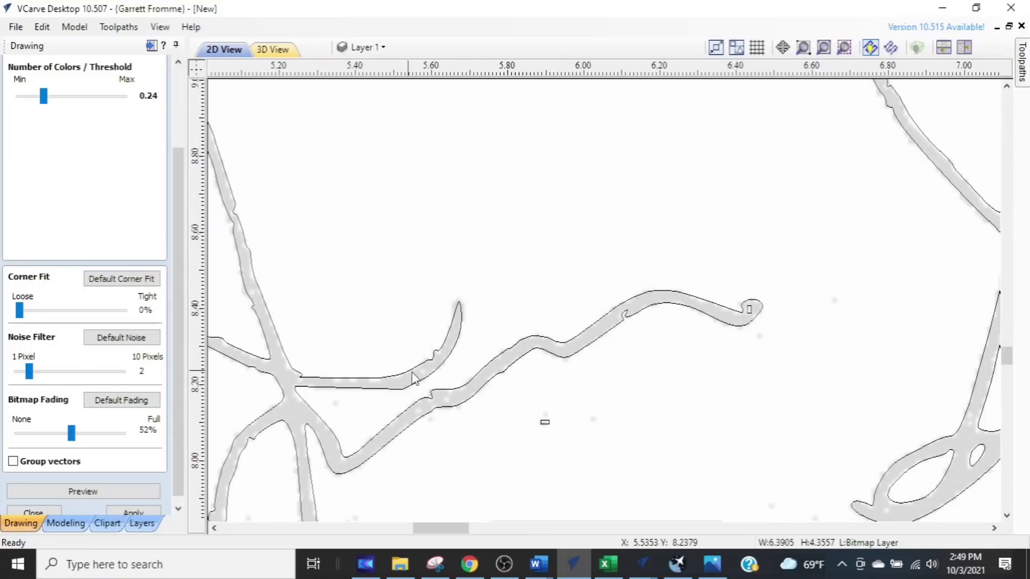
pyautogui.scroll(4, 500, 426)
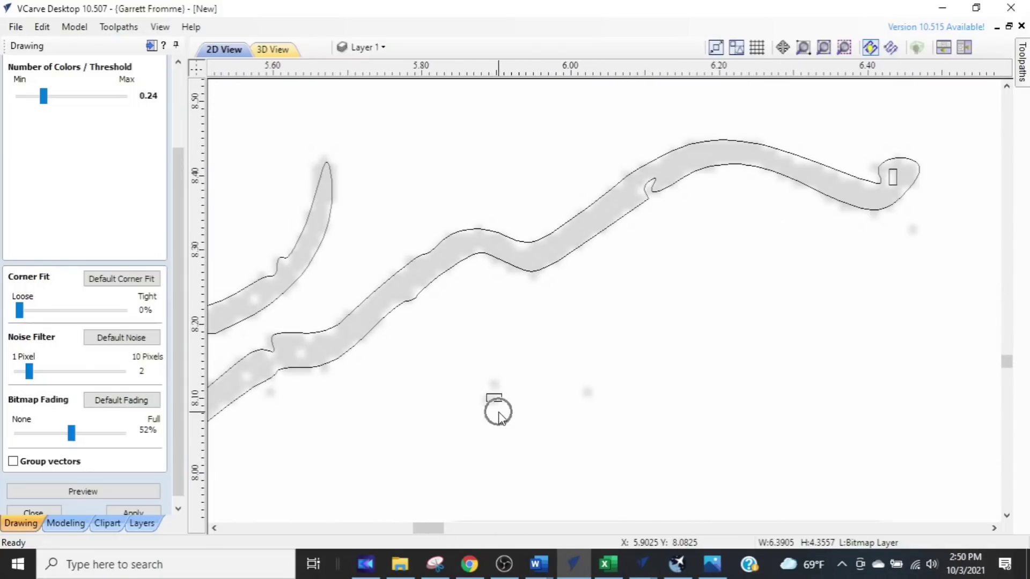
pyautogui.scroll(-3, 522, 411)
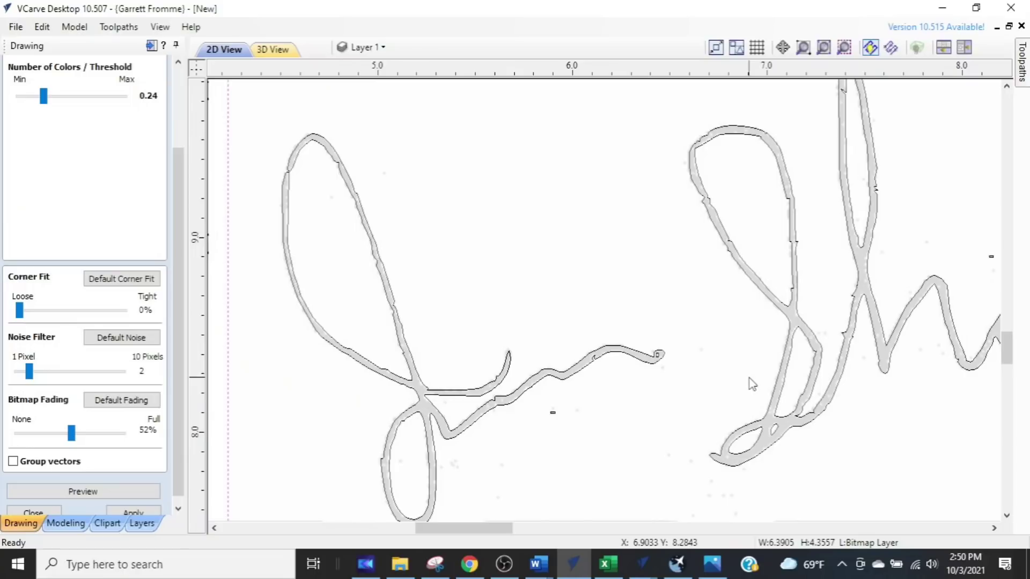
pyautogui.scroll(-2, 558, 428)
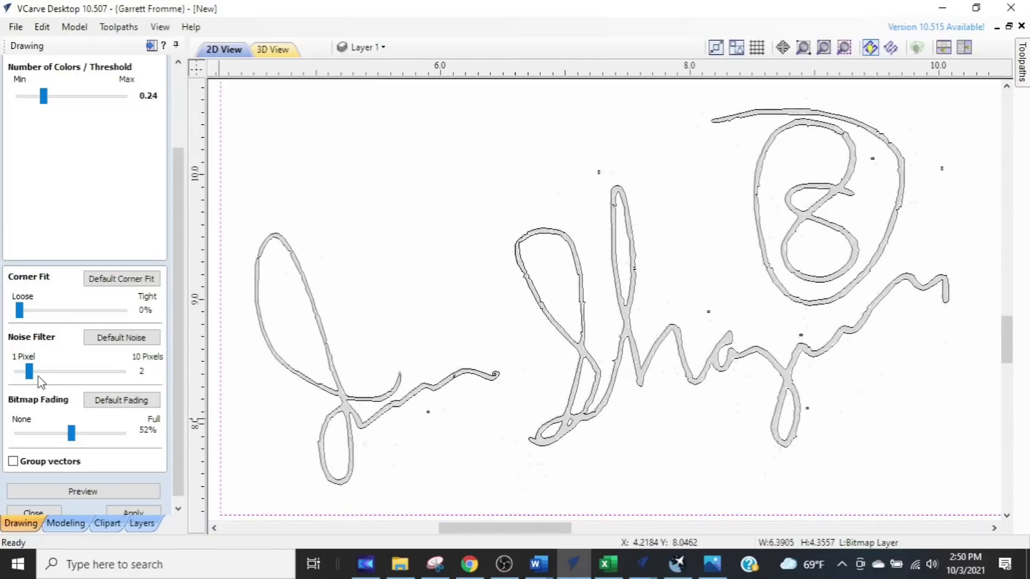
# - Set the noise filter to 10 pixels, preview the trace and check the area around the signature strokes for stray specks
pyautogui.moveTo(30, 374); pyautogui.dragTo(121, 376)
pyautogui.click(104, 493)
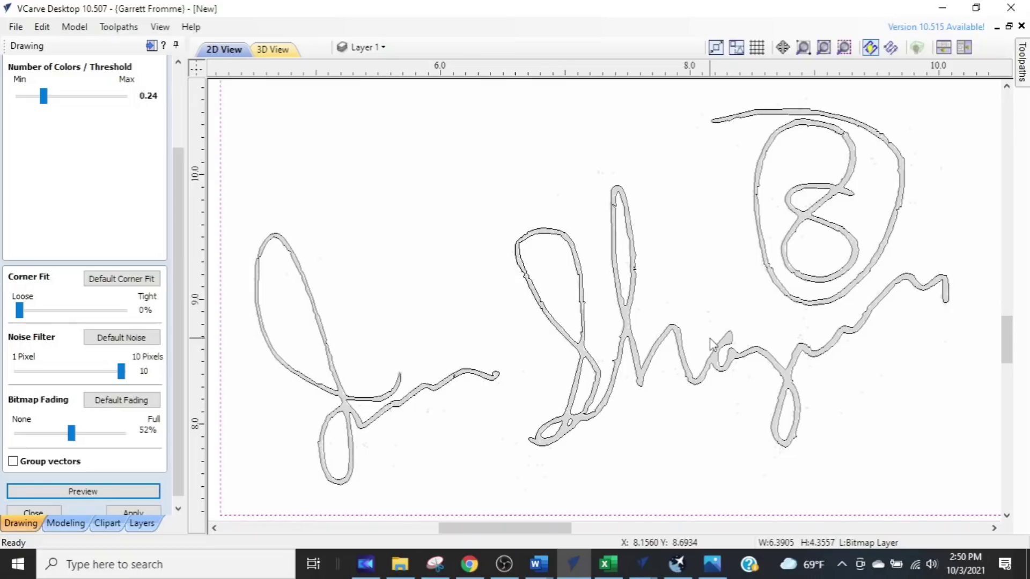
pyautogui.scroll(4, 713, 329)
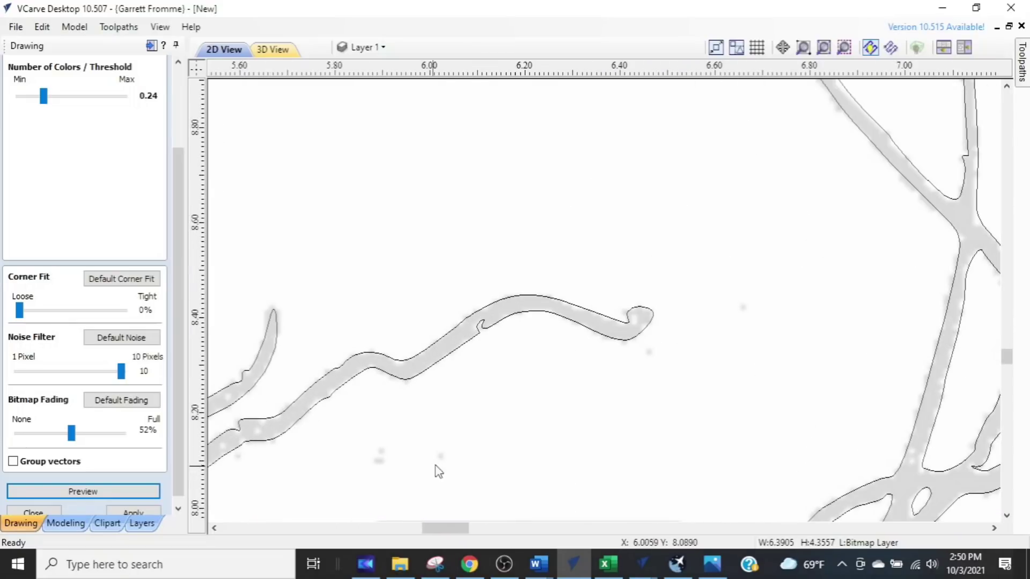
pyautogui.scroll(1, 498, 345)
pyautogui.scroll(-1, 499, 346)
pyautogui.scroll(-1, 451, 378)
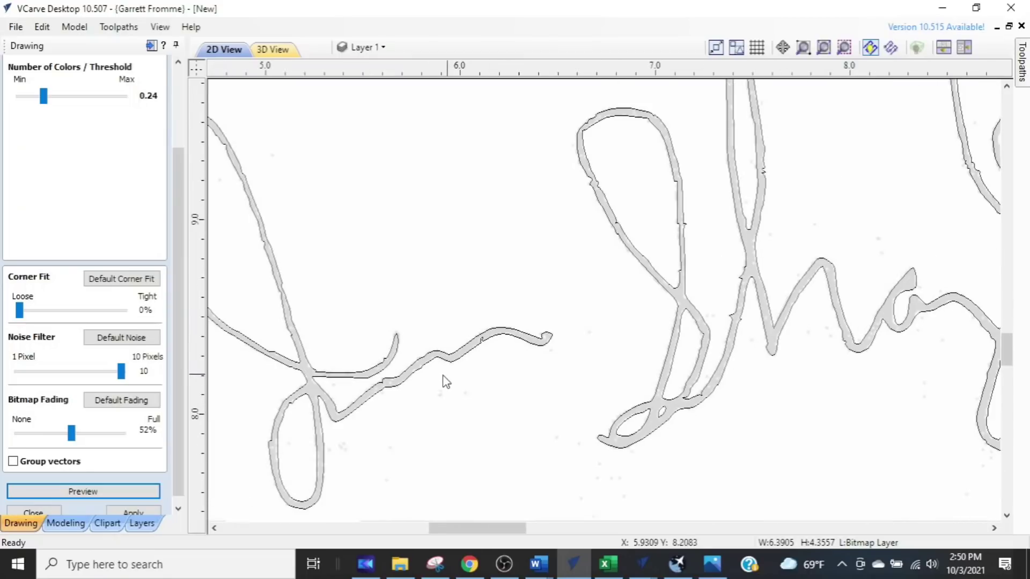
pyautogui.scroll(4, 306, 386)
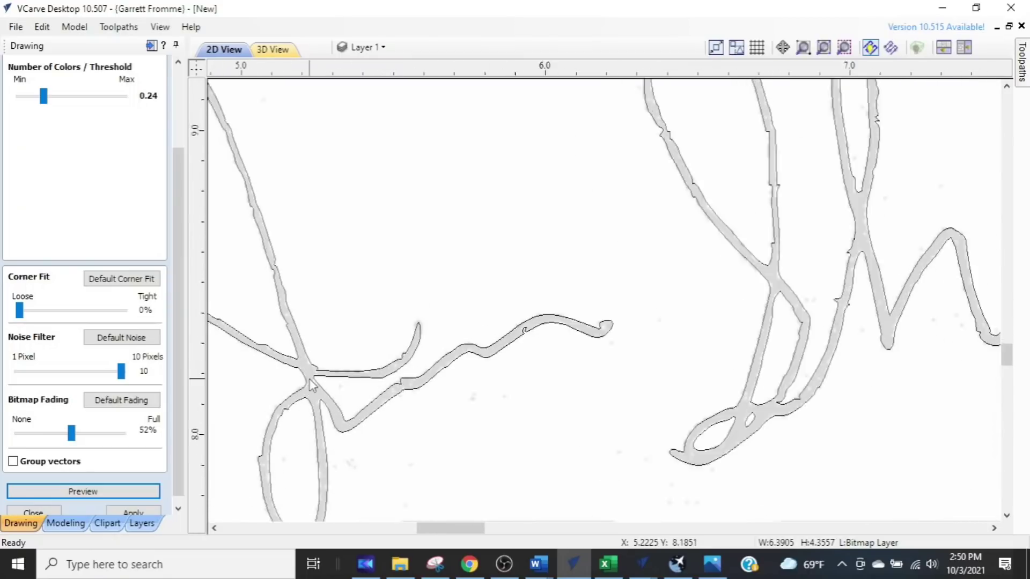
pyautogui.scroll(-1, 323, 381)
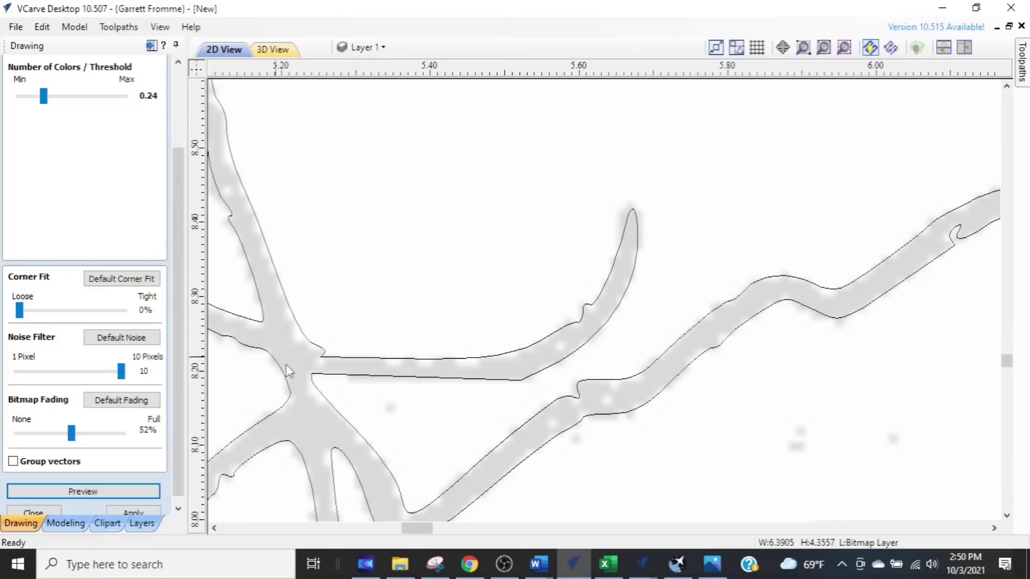
pyautogui.scroll(2, 453, 421)
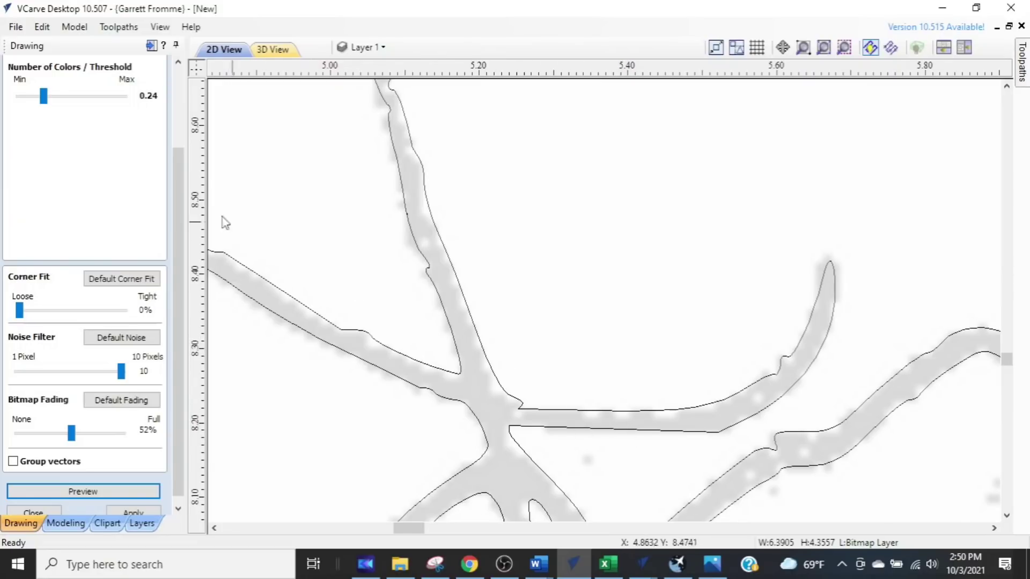
# - Set the black/white tracing threshold to 0.27
pyautogui.moveTo(46, 105); pyautogui.dragTo(46, 101)
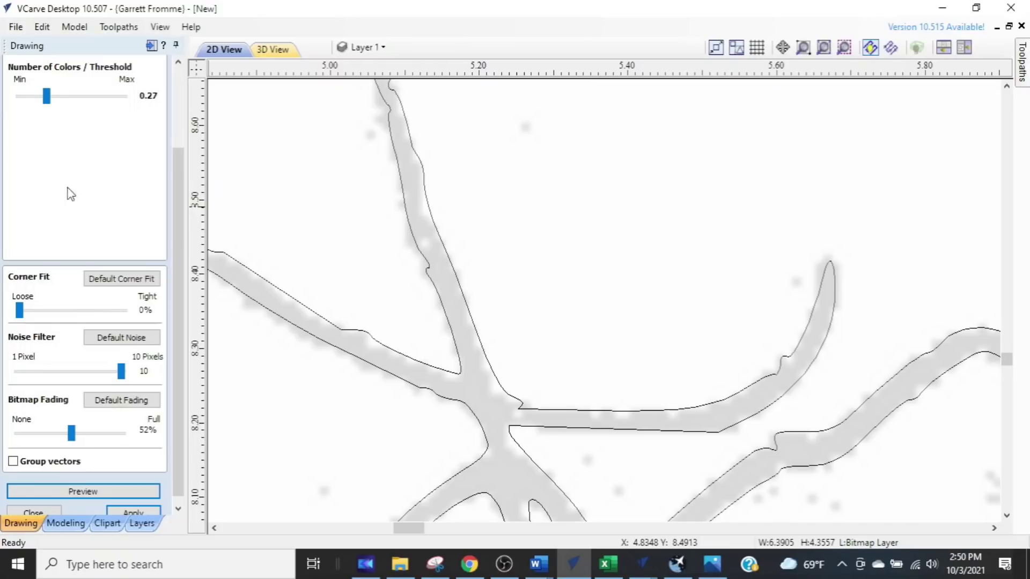
# - Preview the bitmap trace, set its threshold to 0.30 and preview the new outlines
pyautogui.click(111, 485)
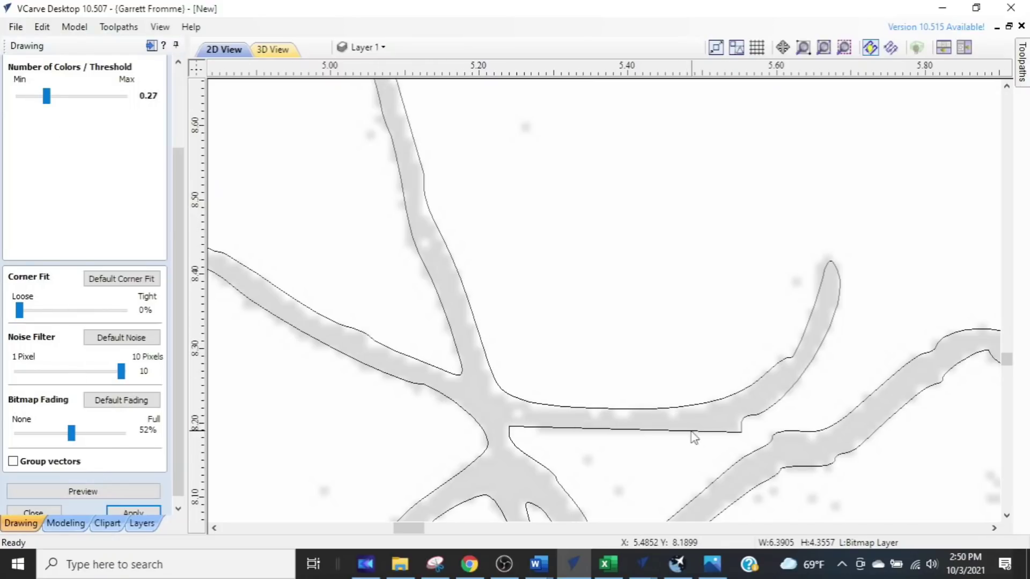
pyautogui.scroll(-2, 686, 436)
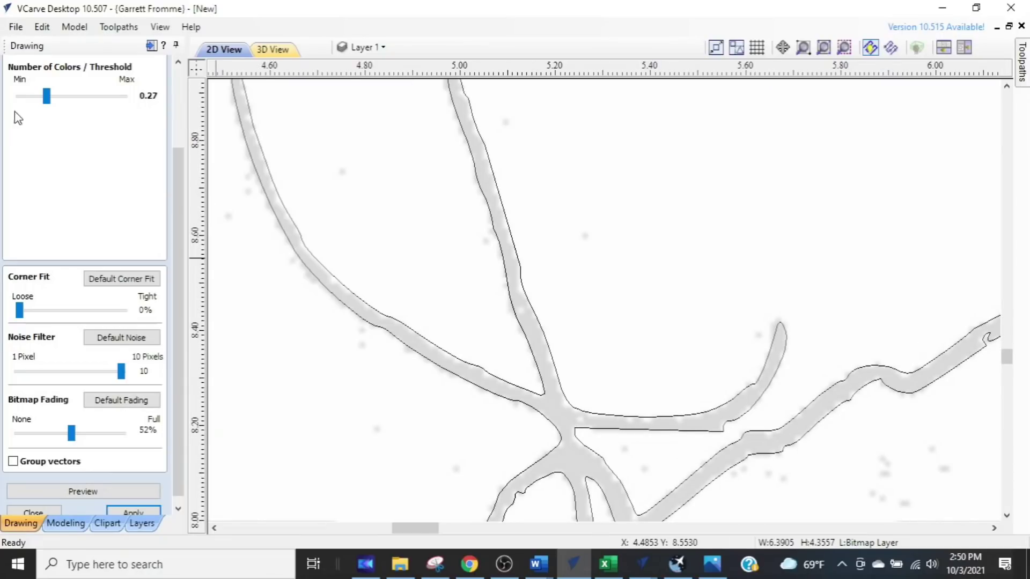
pyautogui.moveTo(46, 96); pyautogui.dragTo(50, 96)
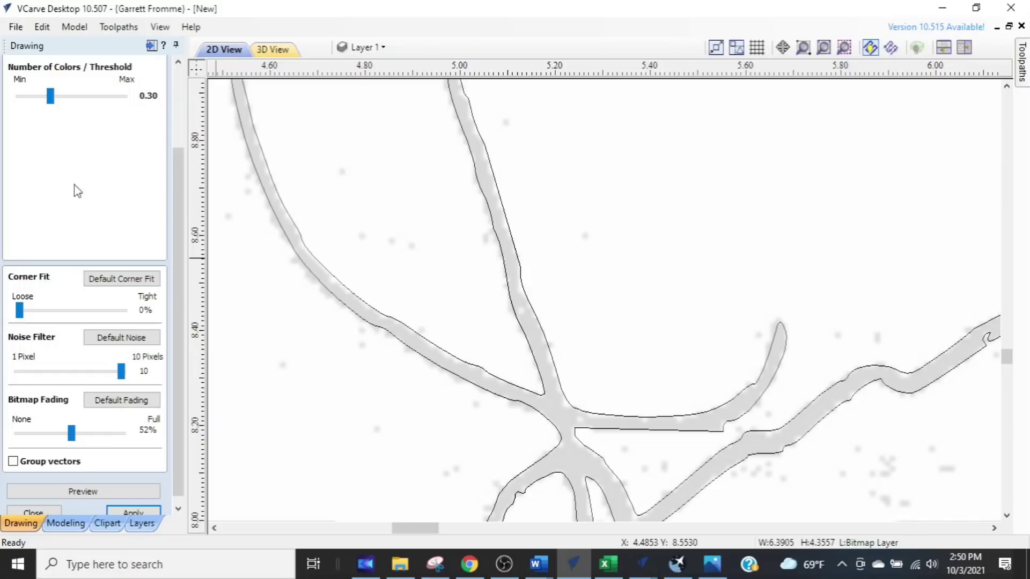
pyautogui.click(113, 489)
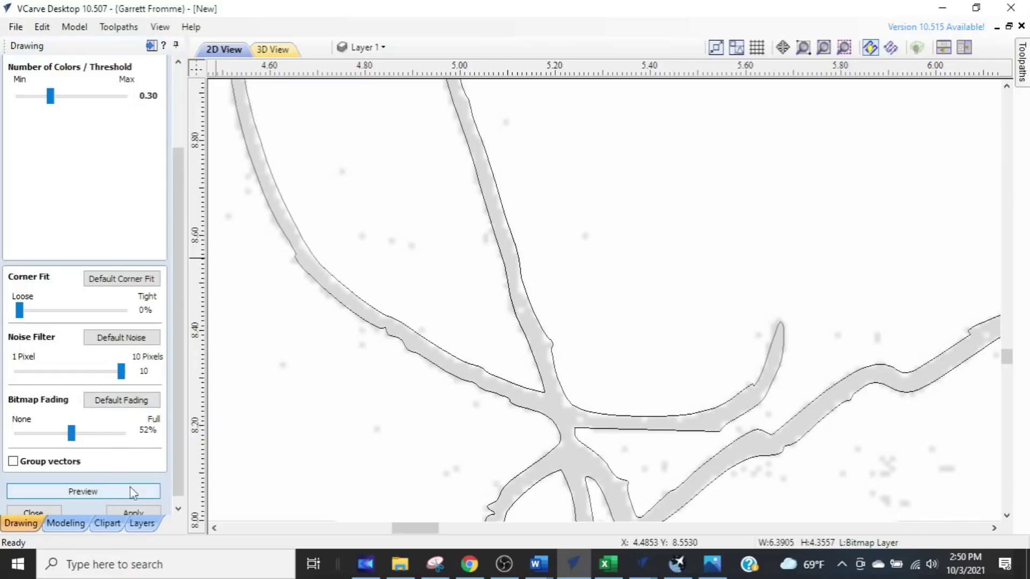
pyautogui.scroll(-4, 533, 420)
pyautogui.moveTo(758, 434)
pyautogui.mouseDown(button='middle')
pyautogui.moveTo(450, 412)
pyautogui.moveTo(616, 461)
pyautogui.moveTo(667, 456)
pyautogui.mouseUp(button='middle')
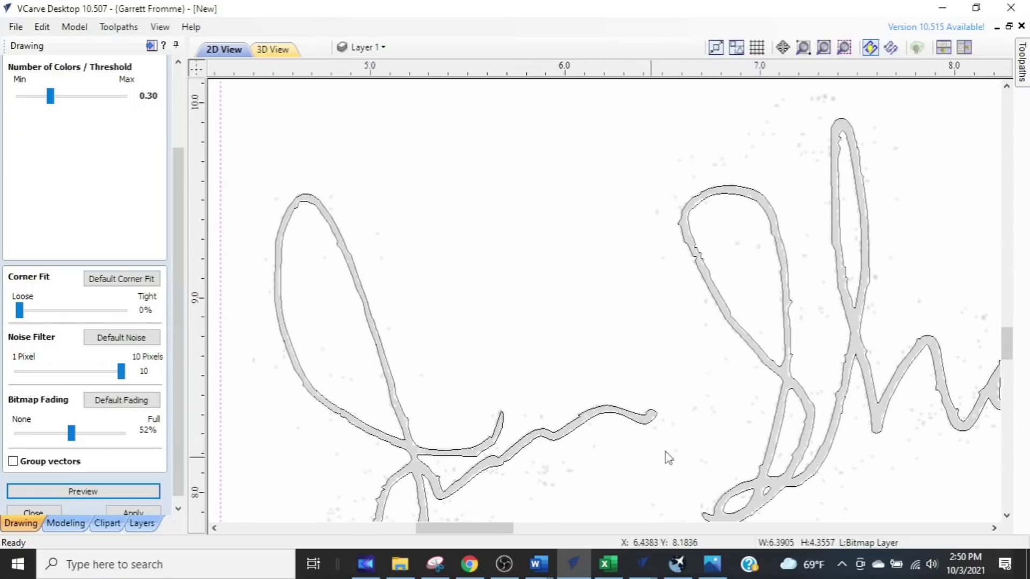
# - Apply the previewed signature trace and close the tracing tool
pyautogui.click(135, 510)
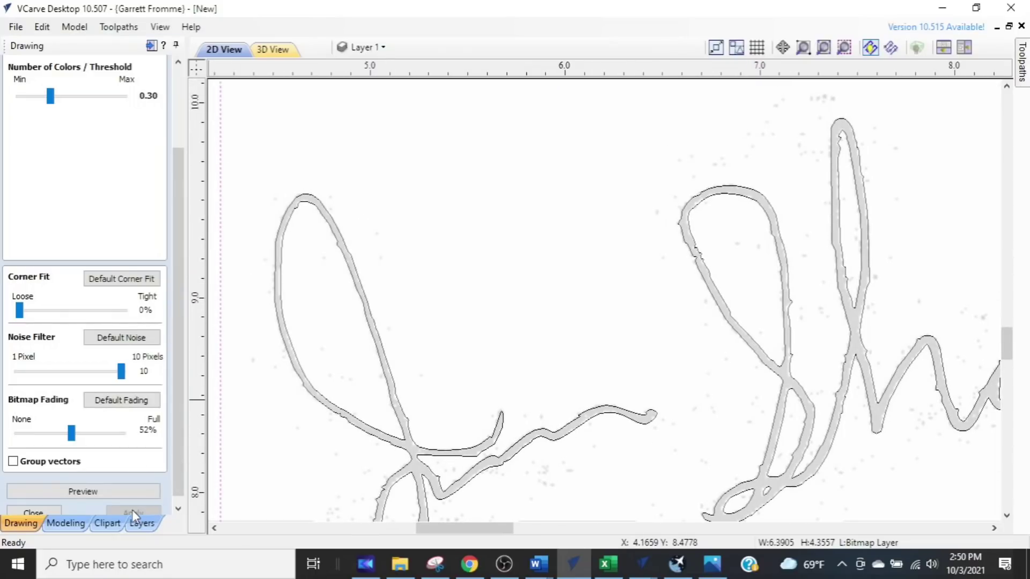
pyautogui.click(56, 507)
pyautogui.scroll(-4, 397, 354)
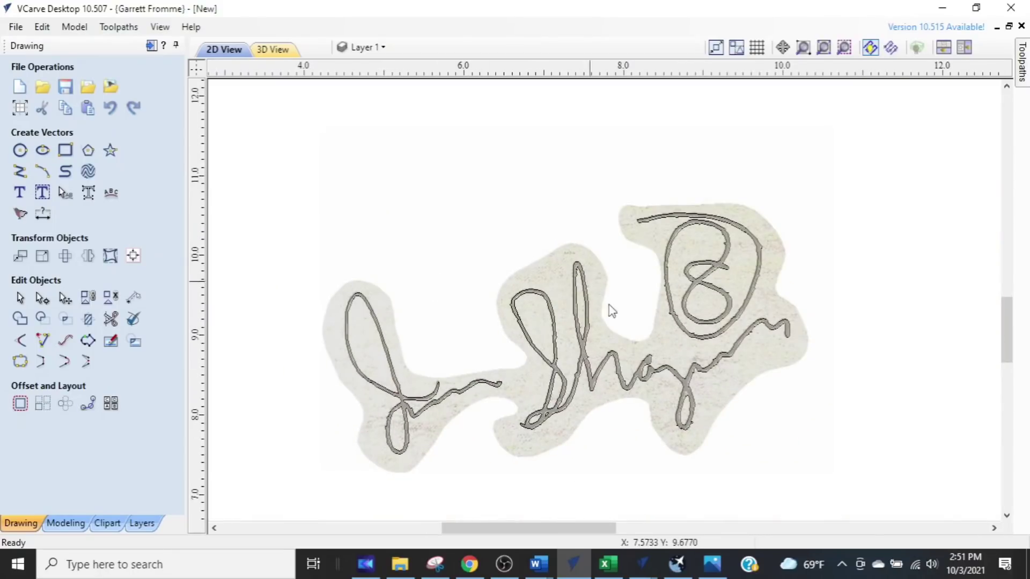
# - Hide the Bitmap Layer and check the traced signature outlines for bumps and jagged spots
pyautogui.click(382, 49)
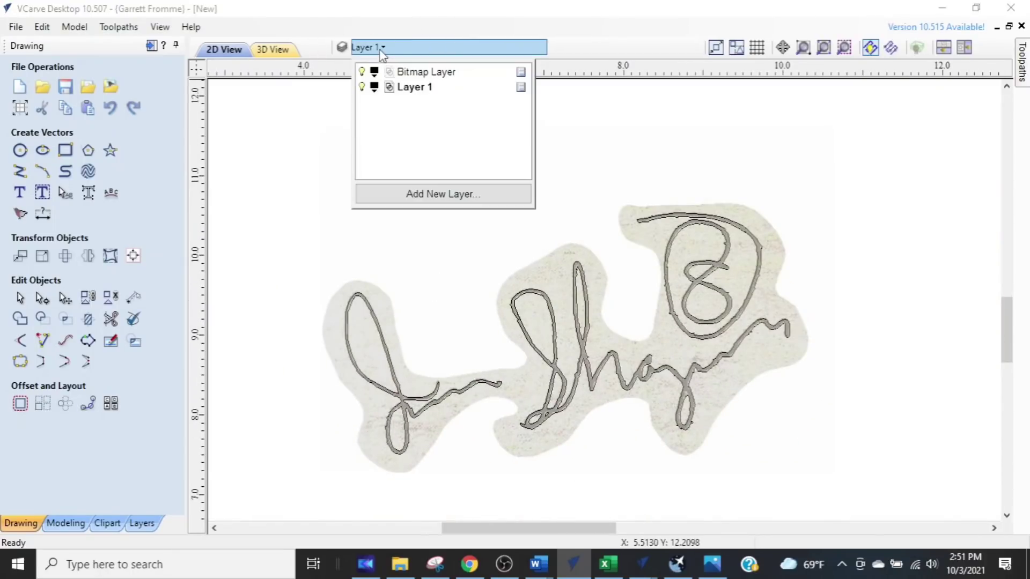
pyautogui.click(362, 75)
pyautogui.scroll(3, 470, 349)
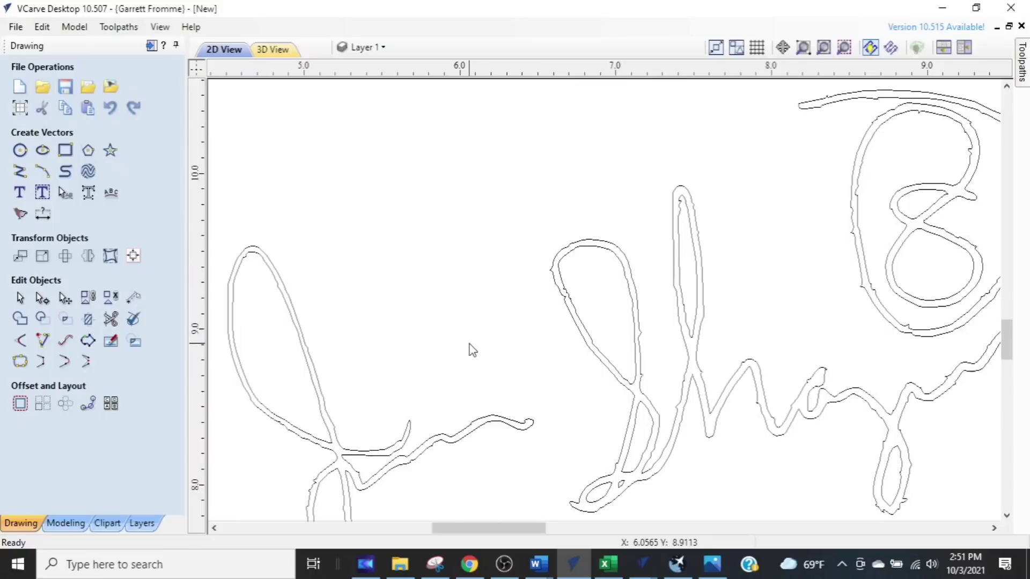
pyautogui.scroll(-1, 506, 349)
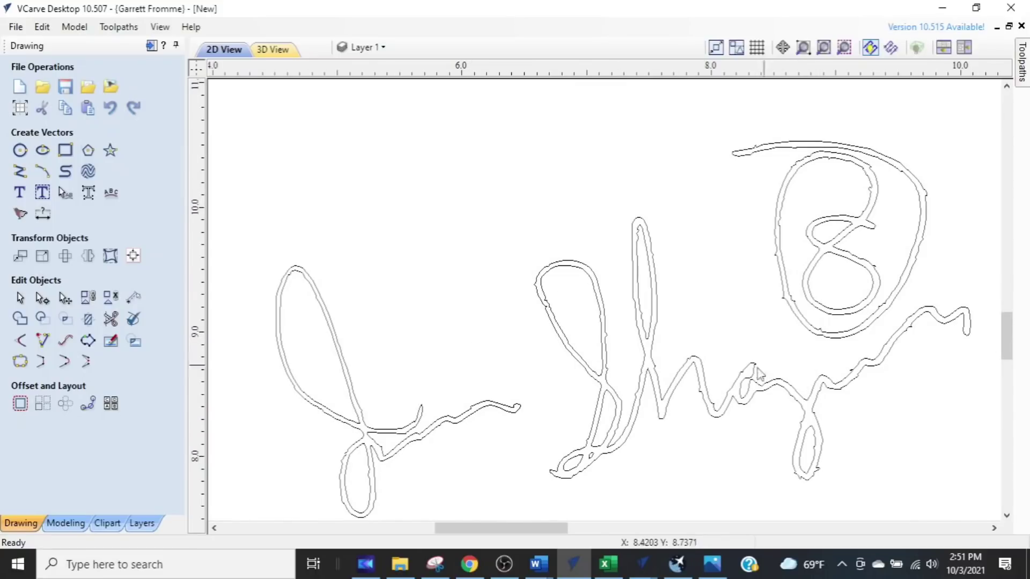
pyautogui.scroll(2, 702, 422)
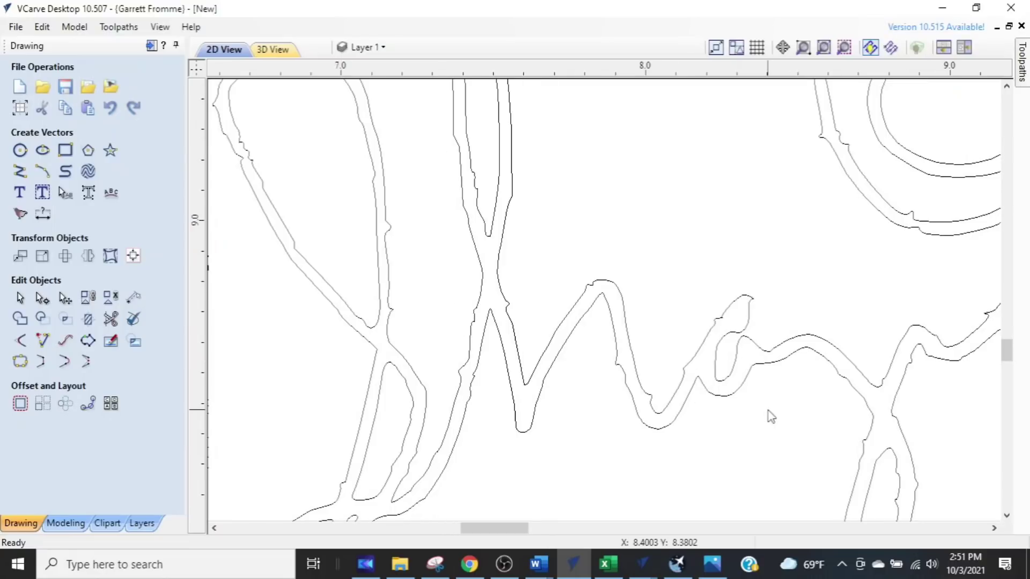
pyautogui.scroll(2, 726, 409)
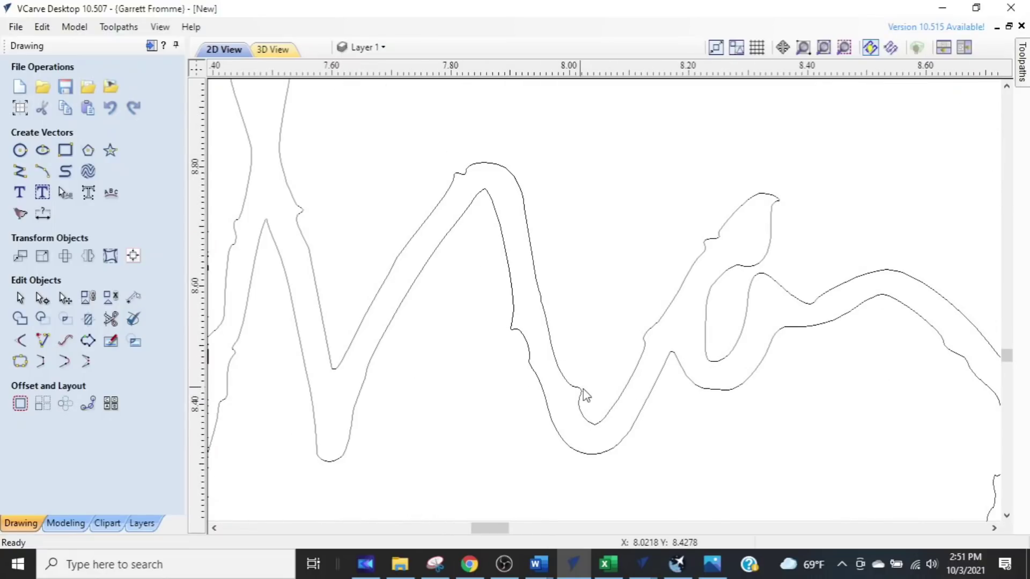
# - Select the vectors of the encircled 8 and open Curve Fit for them to check their nodes
pyautogui.scroll(-4, 593, 404)
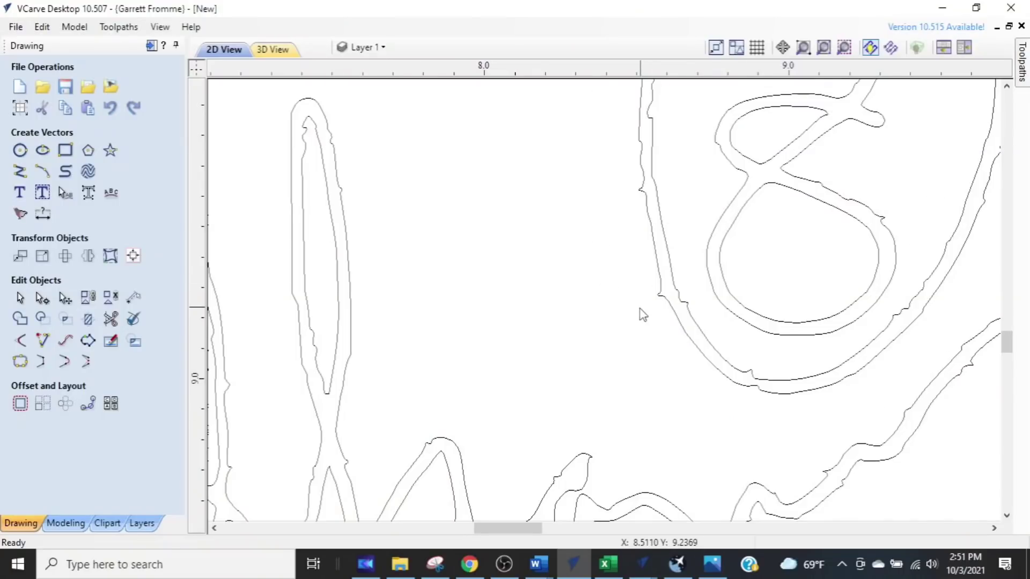
pyautogui.scroll(-2, 462, 442)
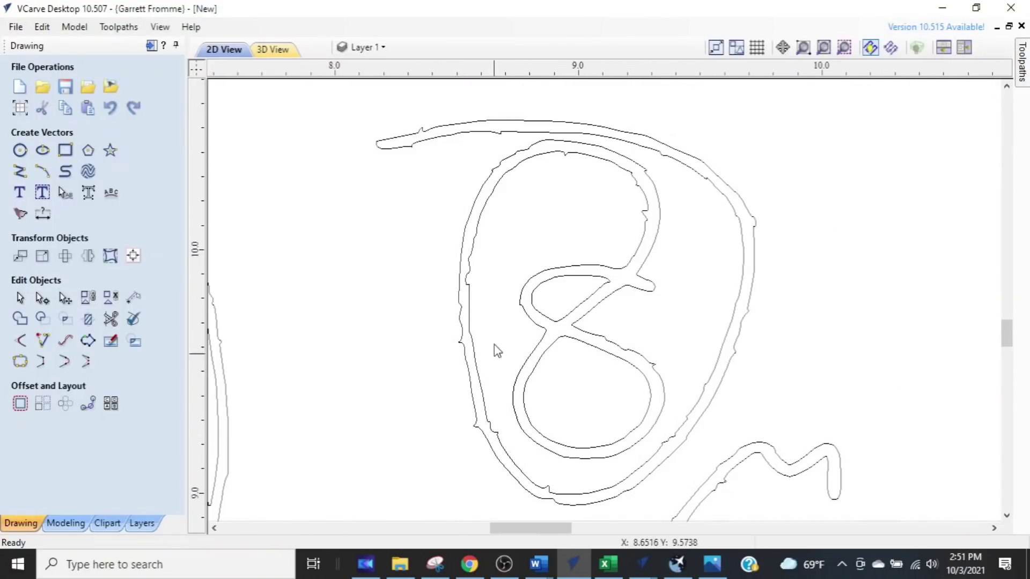
pyautogui.moveTo(698, 225); pyautogui.dragTo(400, 397)
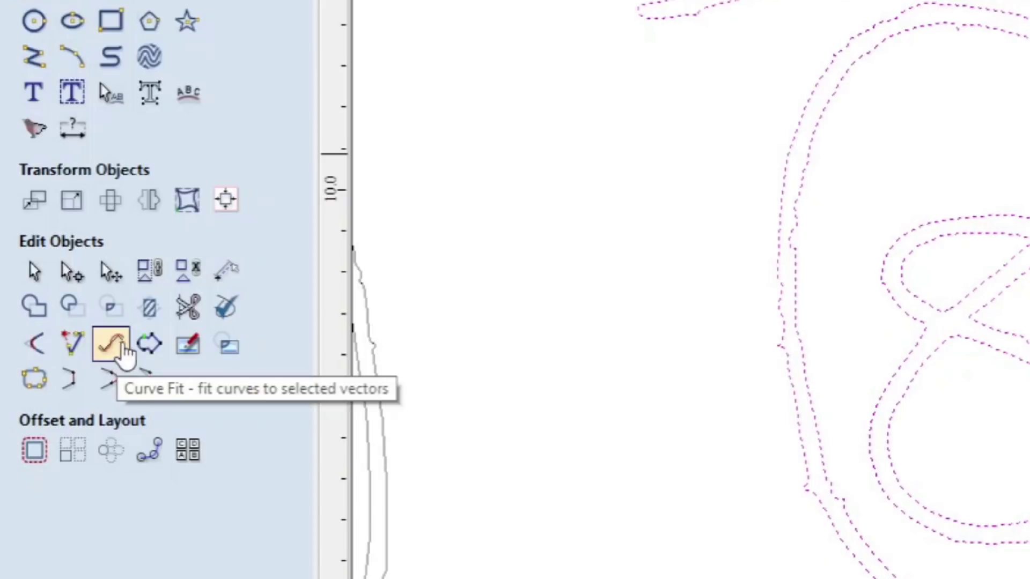
pyautogui.click(120, 350)
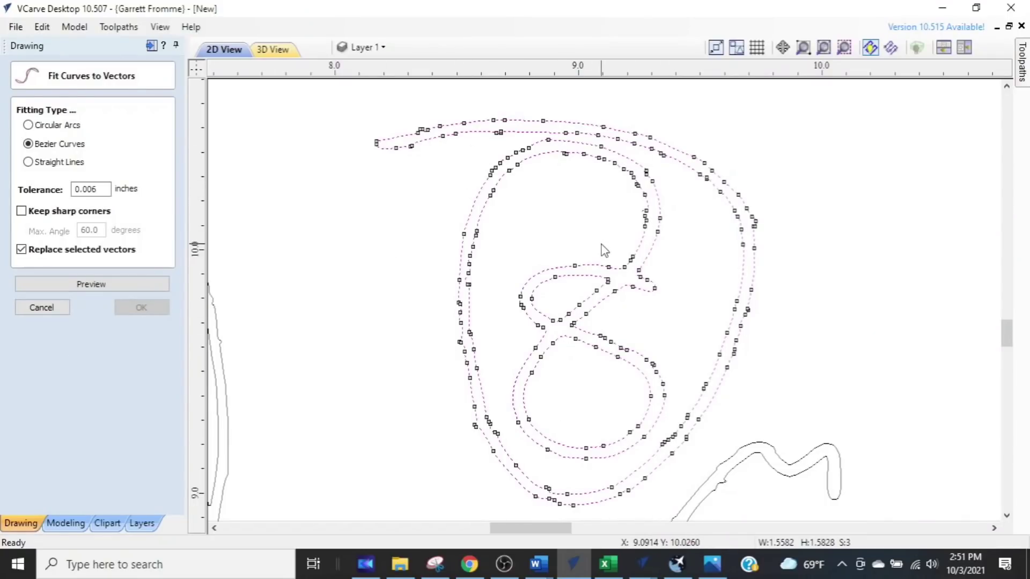
pyautogui.scroll(5, 439, 364)
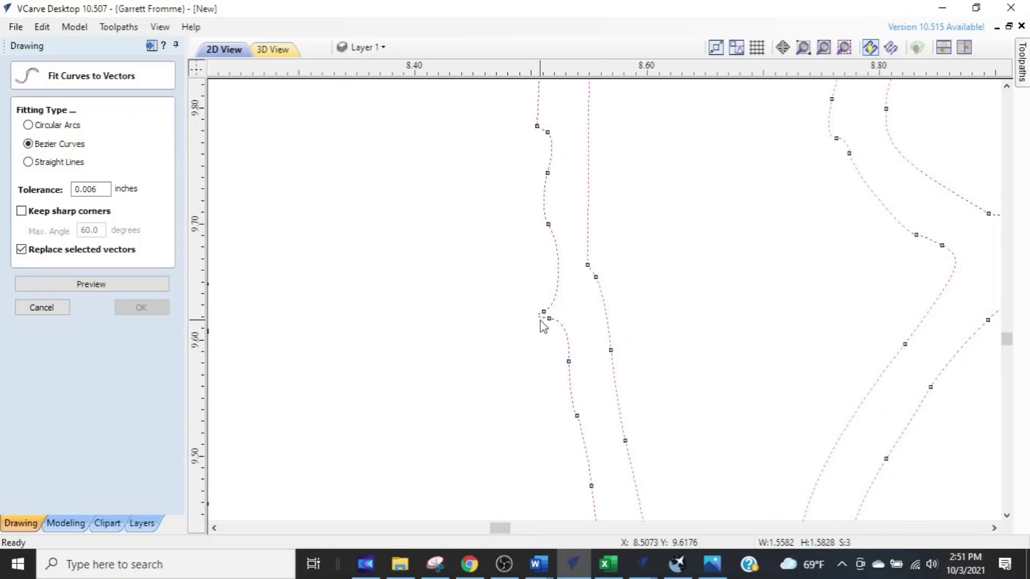
pyautogui.scroll(-3, 542, 325)
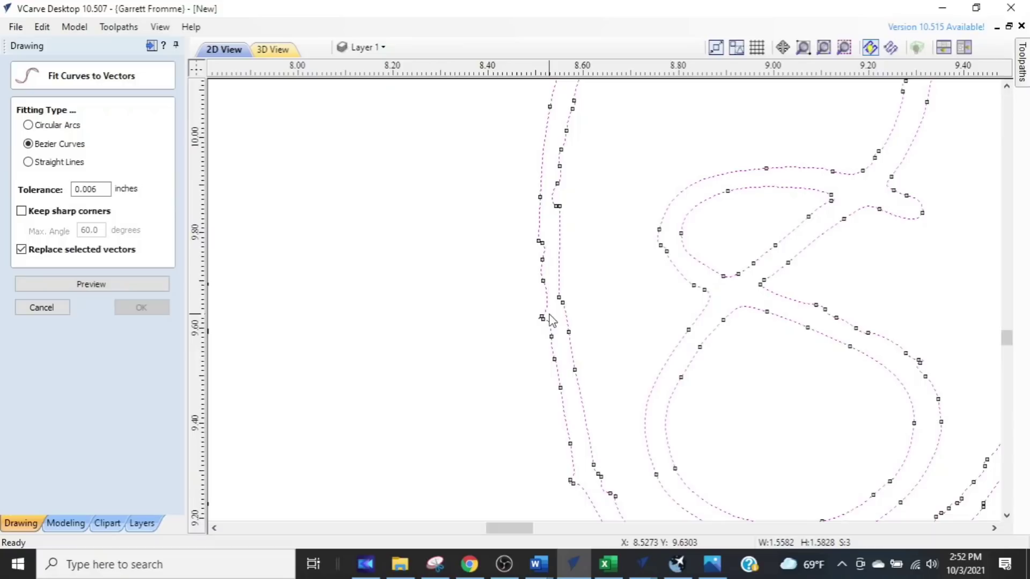
pyautogui.scroll(-3, 550, 321)
pyautogui.scroll(1, 589, 349)
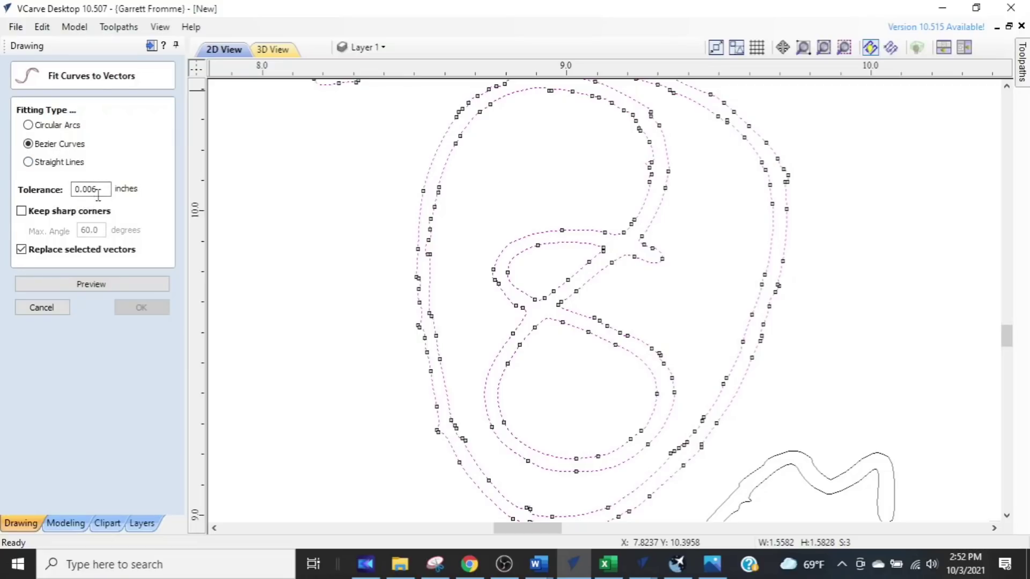
# - Fit Bezier curves to the encircled 8 with a tolerance of .01 inches, replacing the selected vectors
pyautogui.moveTo(104, 192); pyautogui.dragTo(68, 192)
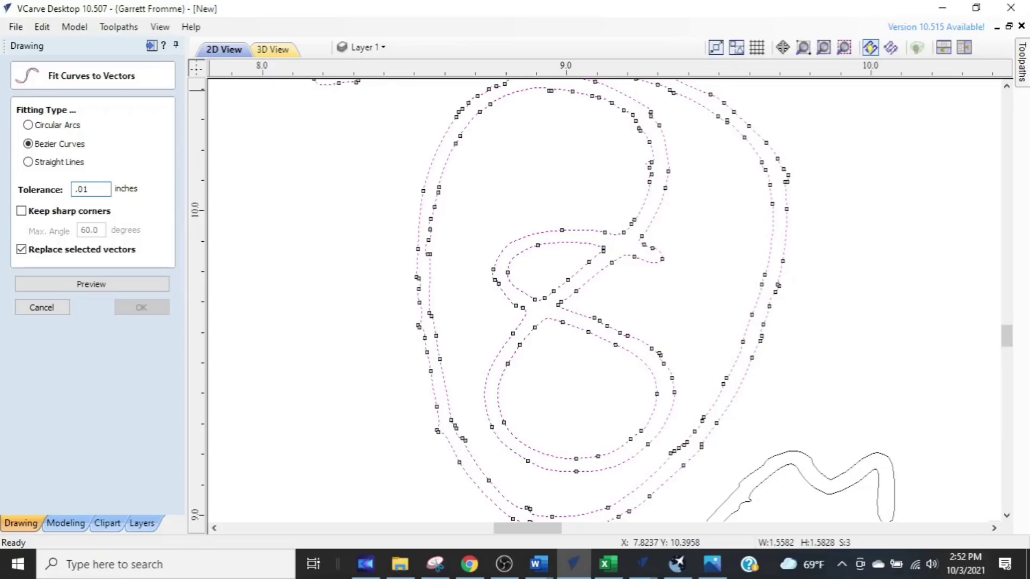
pyautogui.write('.01')
pyautogui.click(452, 225)
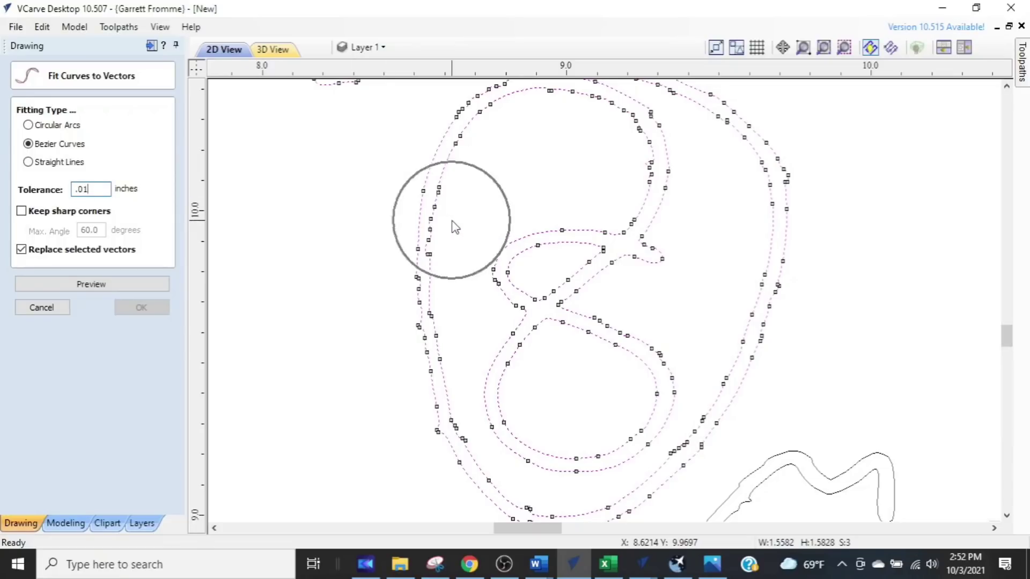
pyautogui.click(434, 223)
pyautogui.click(434, 223)
pyautogui.click(434, 223)
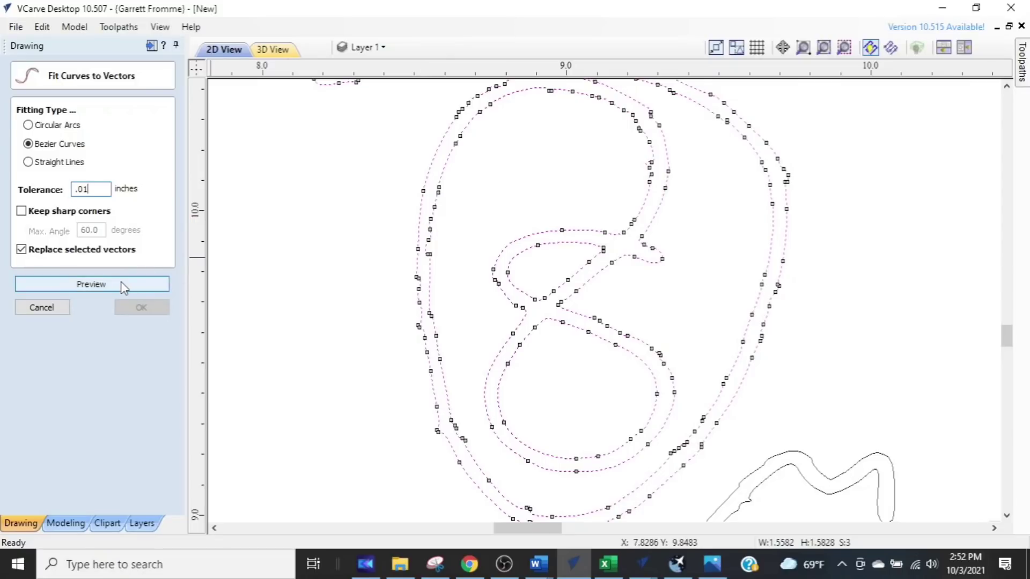
pyautogui.click(145, 291)
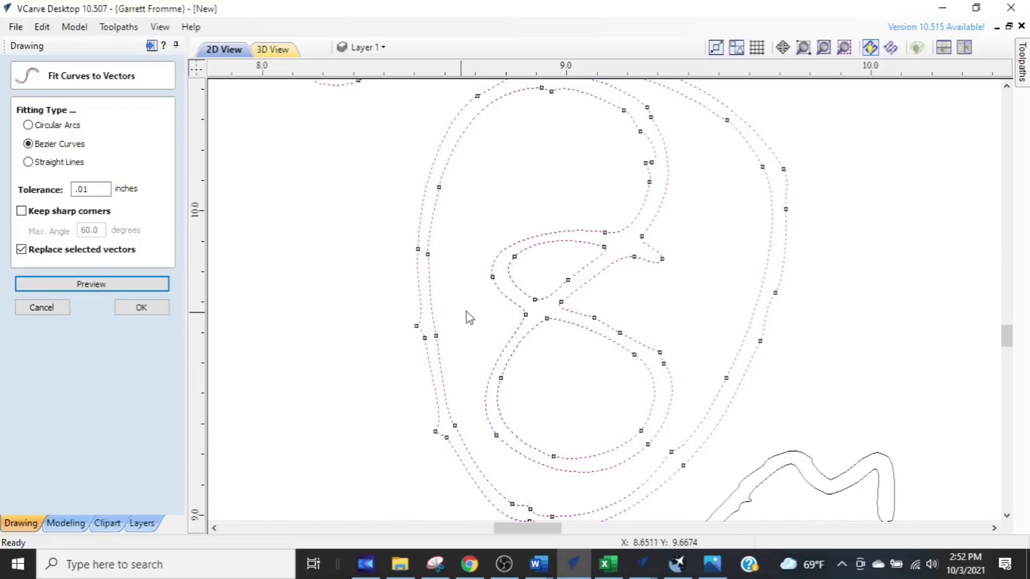
pyautogui.moveTo(485, 313); pyautogui.dragTo(551, 283, button='middle')
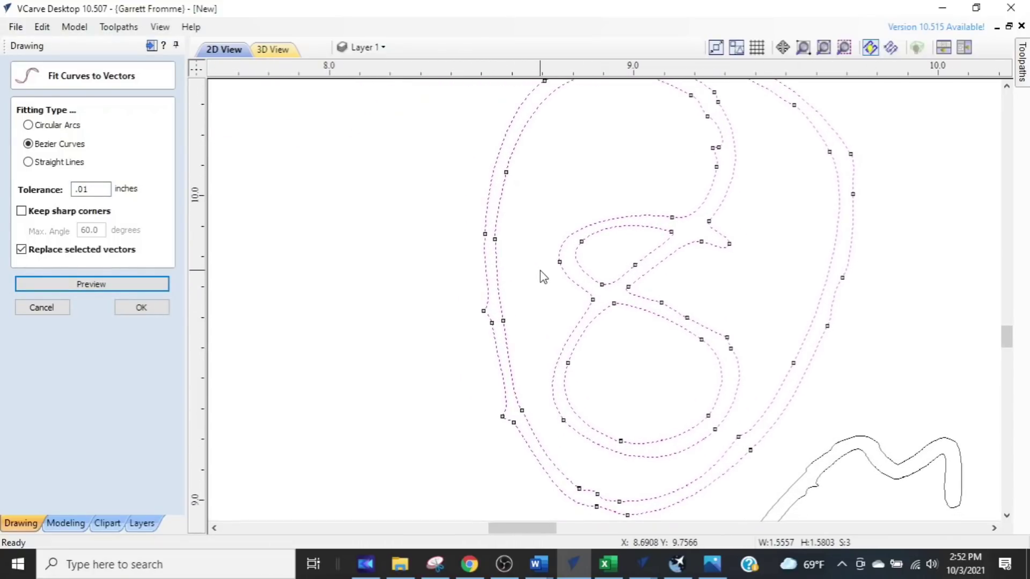
pyautogui.click(147, 309)
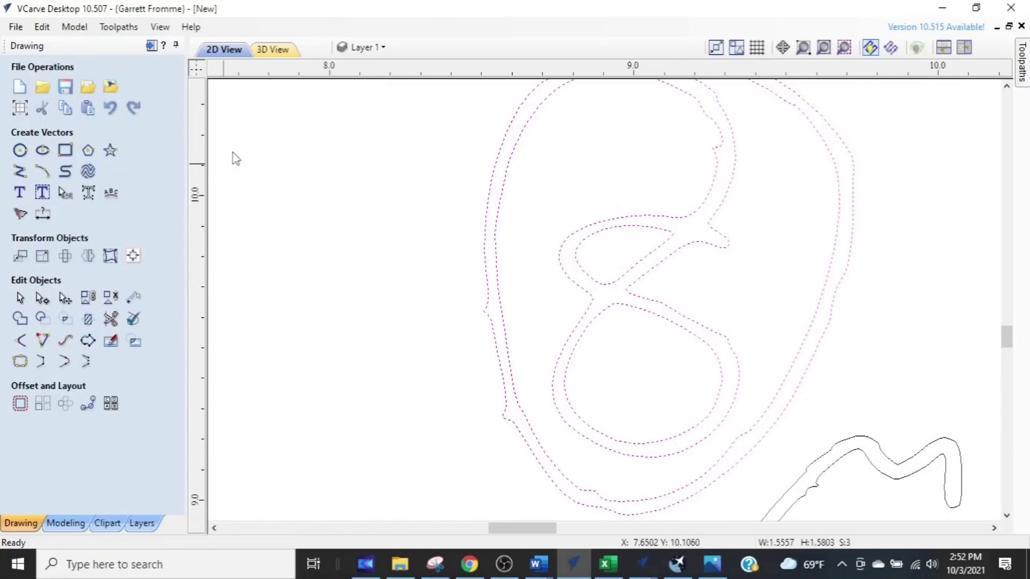
# - Show the Bitmap Layer, deselect the vectors, and compare the fitted 8 and the rest of the signature with the original image
pyautogui.click(356, 48)
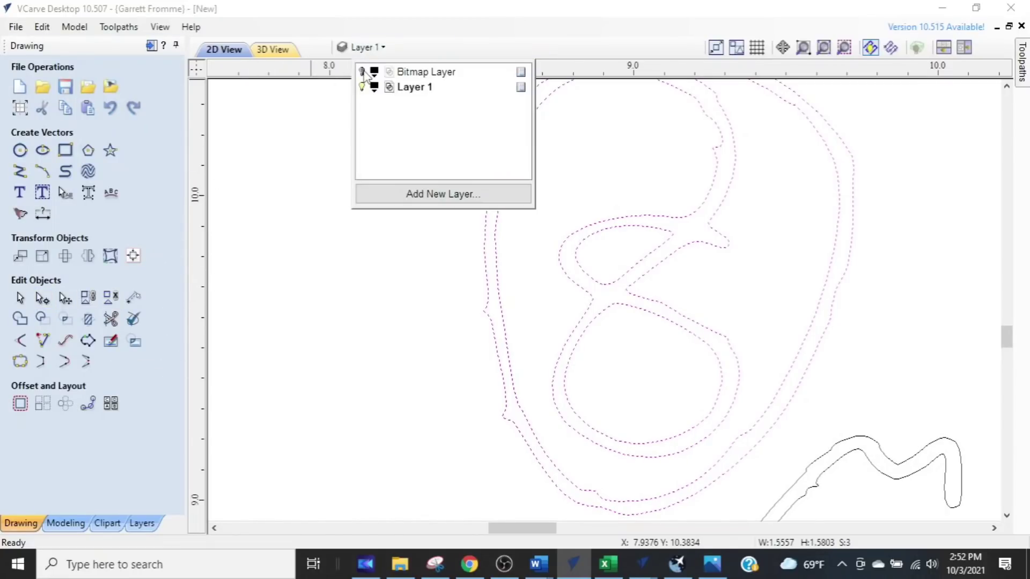
pyautogui.click(362, 72)
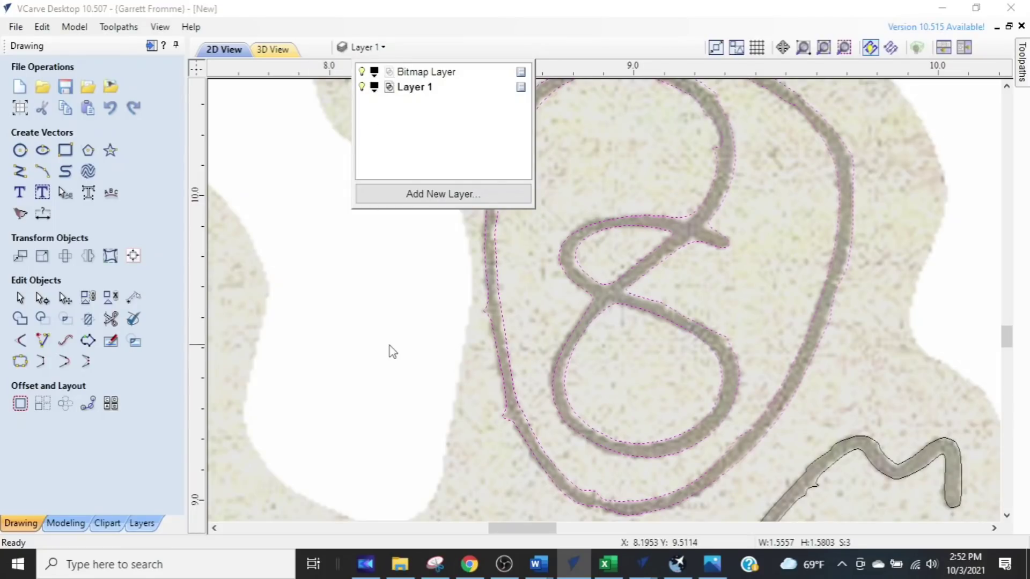
pyautogui.click(393, 351)
pyautogui.moveTo(583, 337); pyautogui.dragTo(412, 399, button='middle')
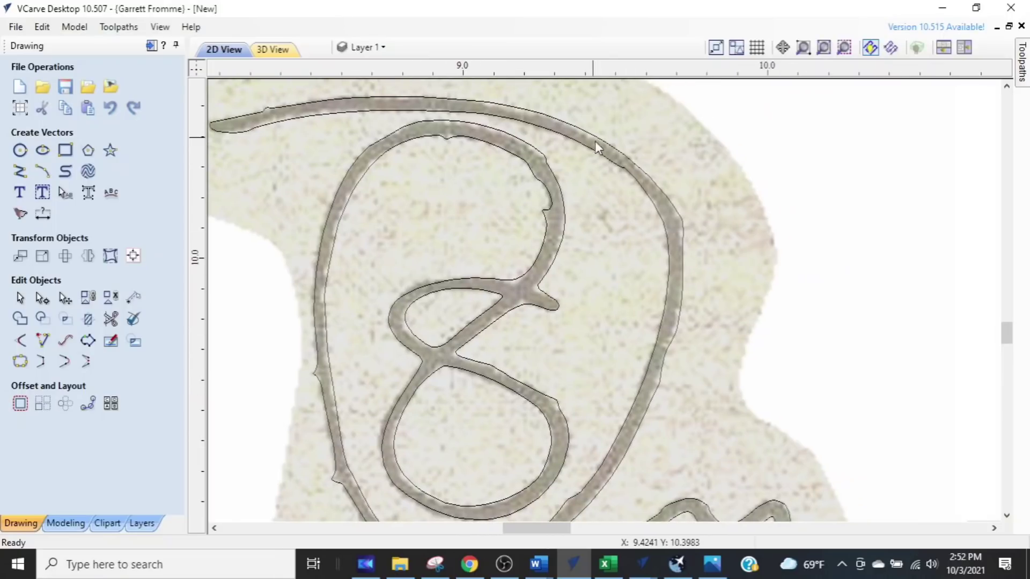
pyautogui.scroll(-2, 506, 421)
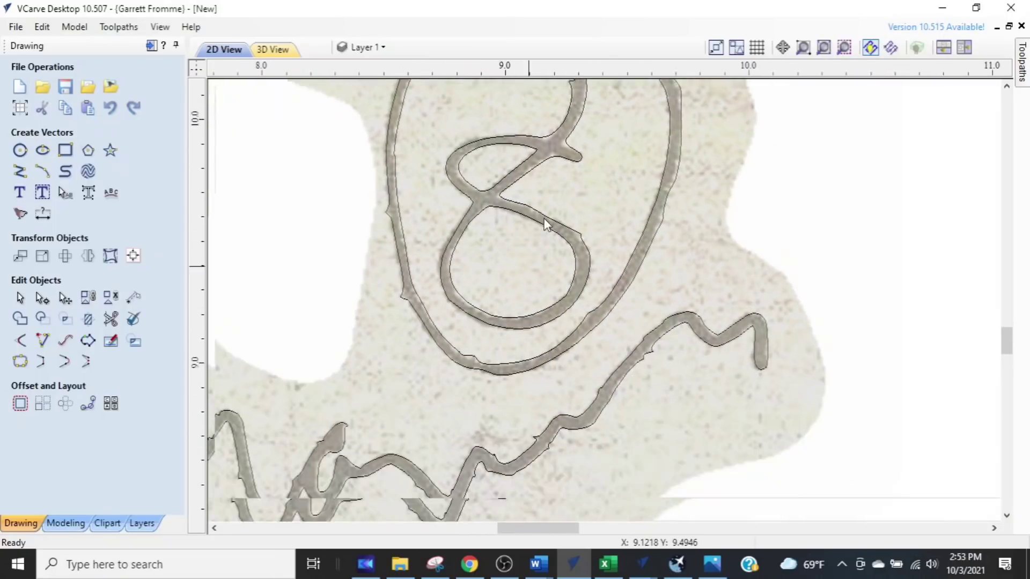
pyautogui.moveTo(546, 224); pyautogui.dragTo(513, 69, button='middle')
pyautogui.moveTo(371, 429)
pyautogui.mouseDown(button='middle')
pyautogui.moveTo(485, 336)
pyautogui.moveTo(573, 300)
pyautogui.mouseUp(button='middle')
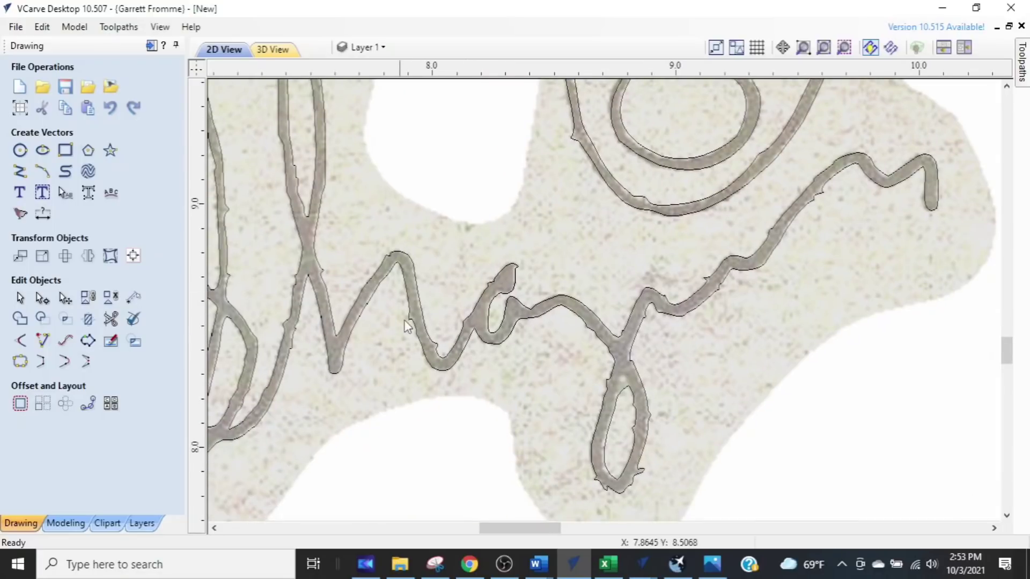
# - Hide the Bitmap Layer again so only the traced vectors are shown
pyautogui.click(370, 47)
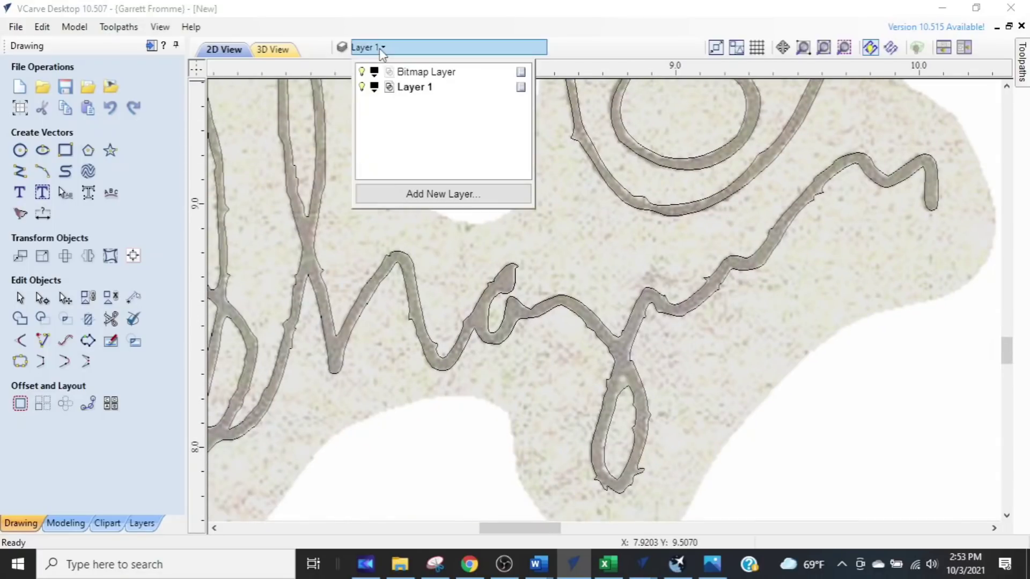
pyautogui.click(362, 72)
pyautogui.scroll(-3, 446, 285)
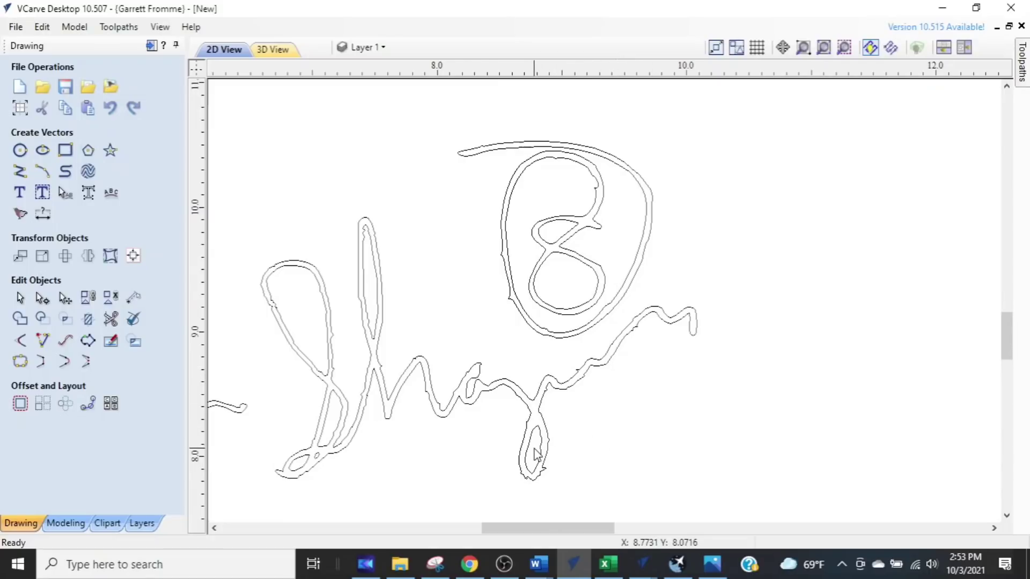
# - Select all vectors of the signature's second word, including its tall inner loop and the small closed shapes at its lower end
pyautogui.press('ctrl')
pyautogui.press('ctrl')
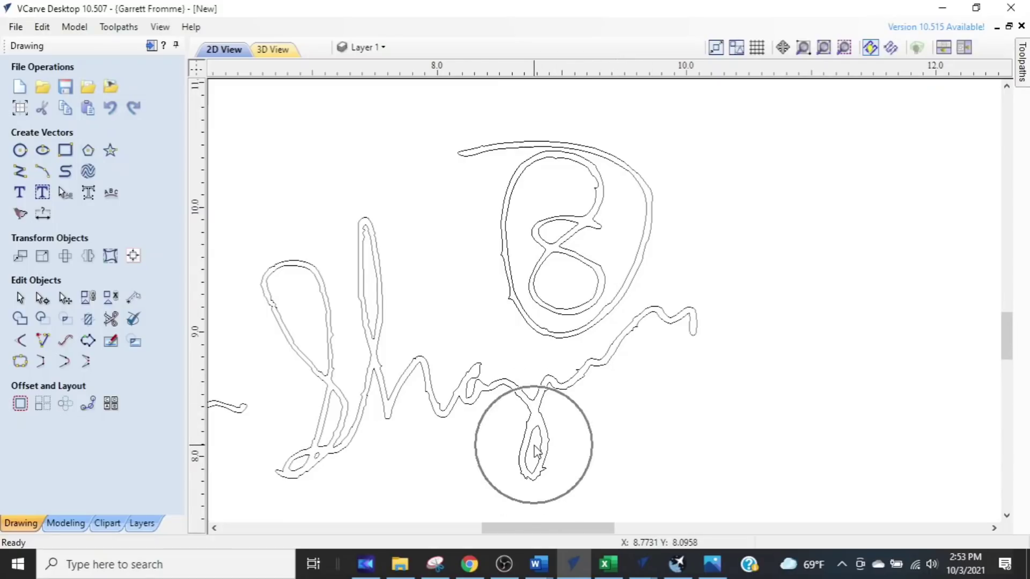
pyautogui.moveTo(534, 446); pyautogui.dragTo(268, 347)
pyautogui.click(269, 347)
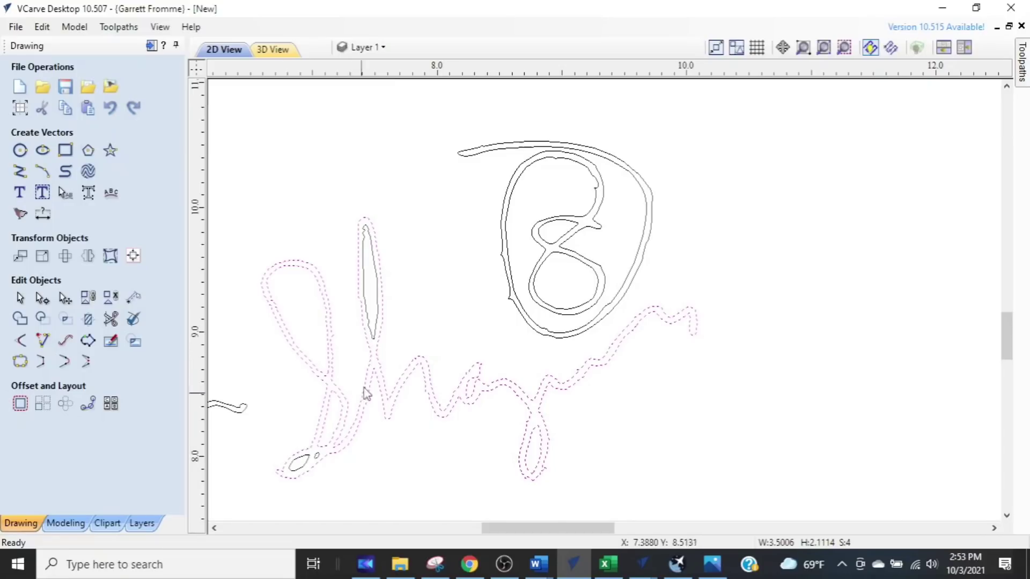
pyautogui.scroll(3, 367, 340)
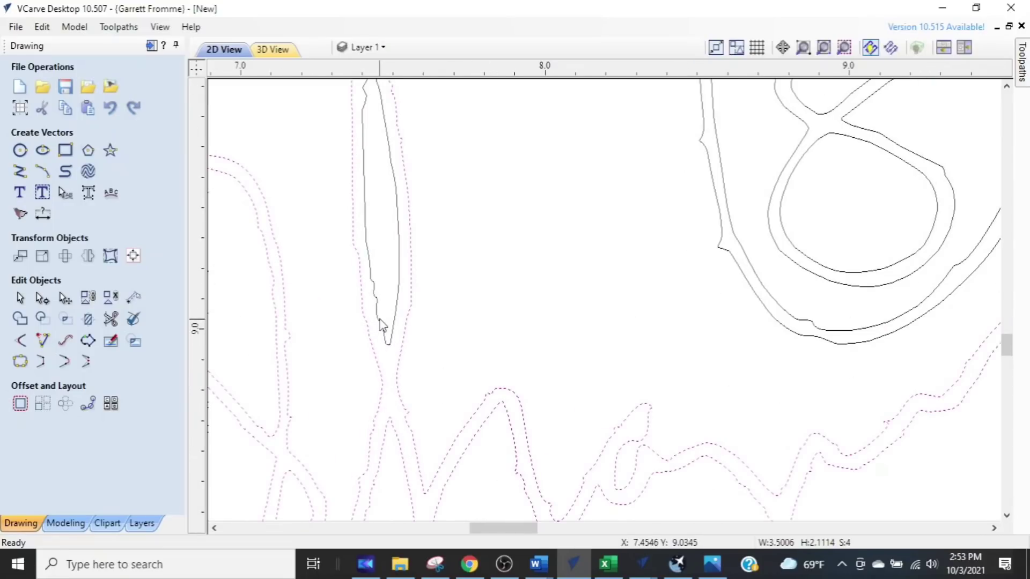
pyautogui.scroll(-2, 386, 397)
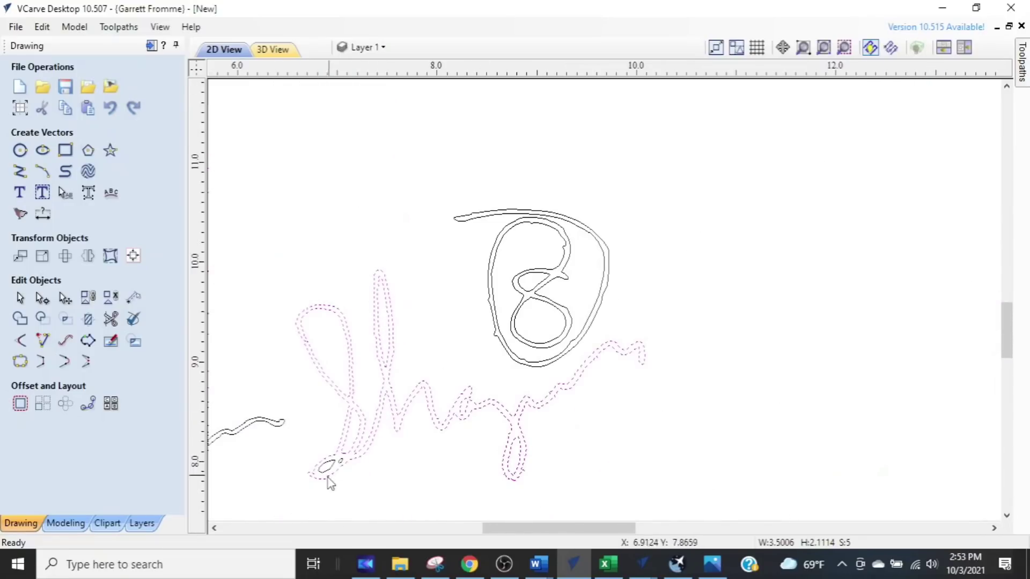
pyautogui.scroll(2, 331, 468)
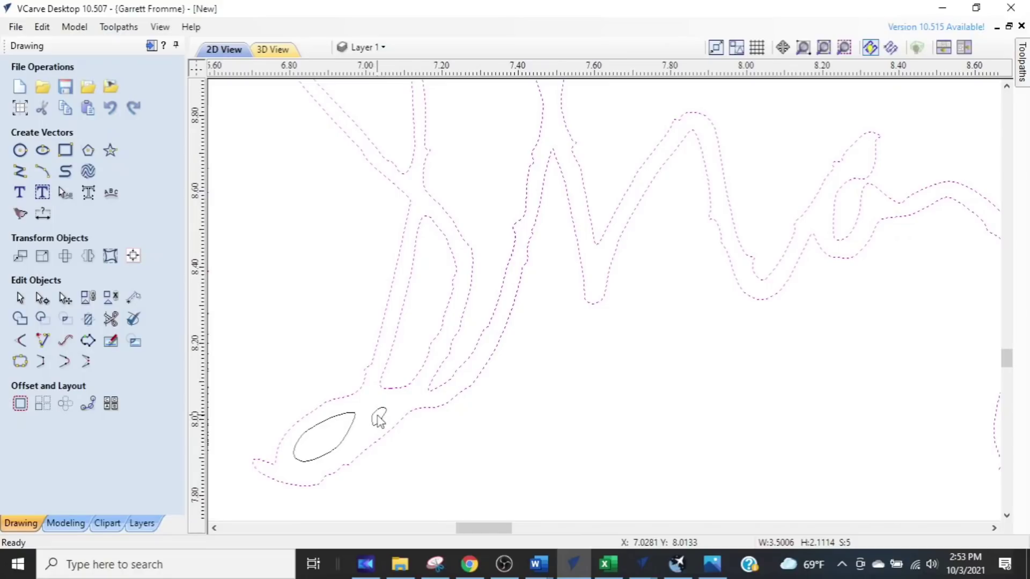
pyautogui.keyDown('shift'); pyautogui.click(353, 420); pyautogui.keyUp('shift')
pyautogui.scroll(-2, 397, 421)
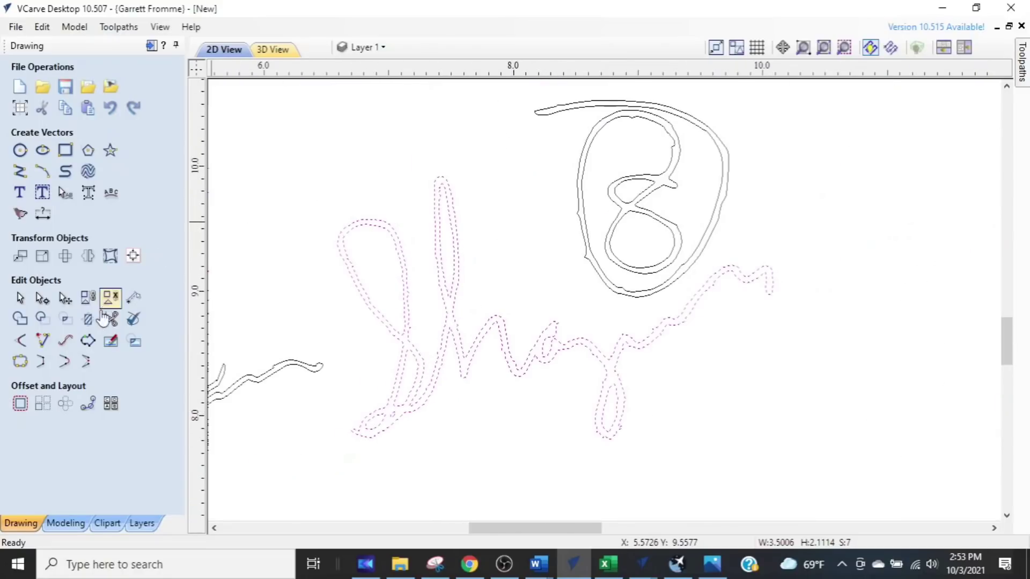
# - Fit Bezier curves to the second word's vectors with a tolerance of 0.01 inches, previewing the nodes and replacing the selected vectors
pyautogui.click(64, 342)
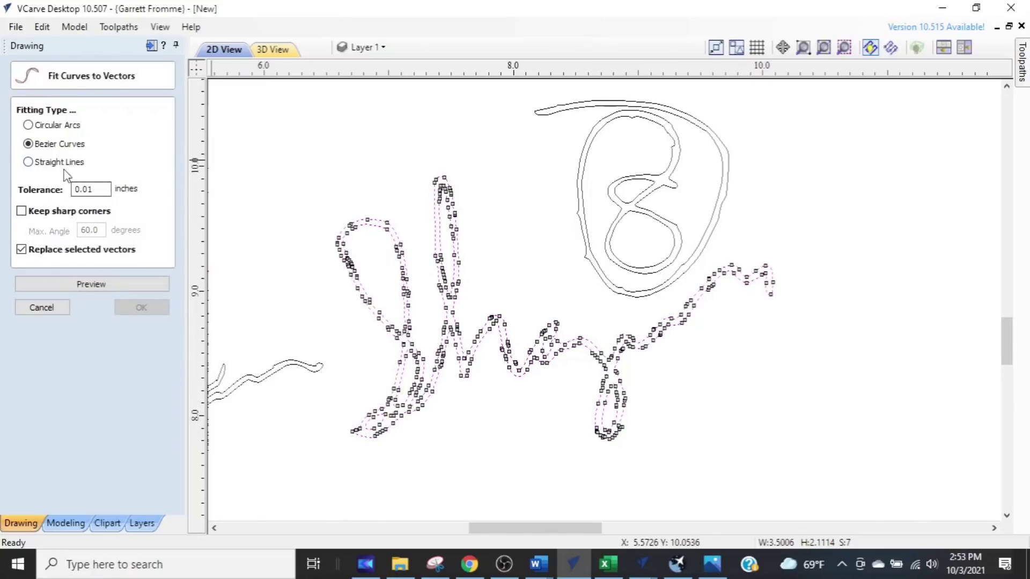
pyautogui.click(88, 284)
pyautogui.scroll(6, 317, 252)
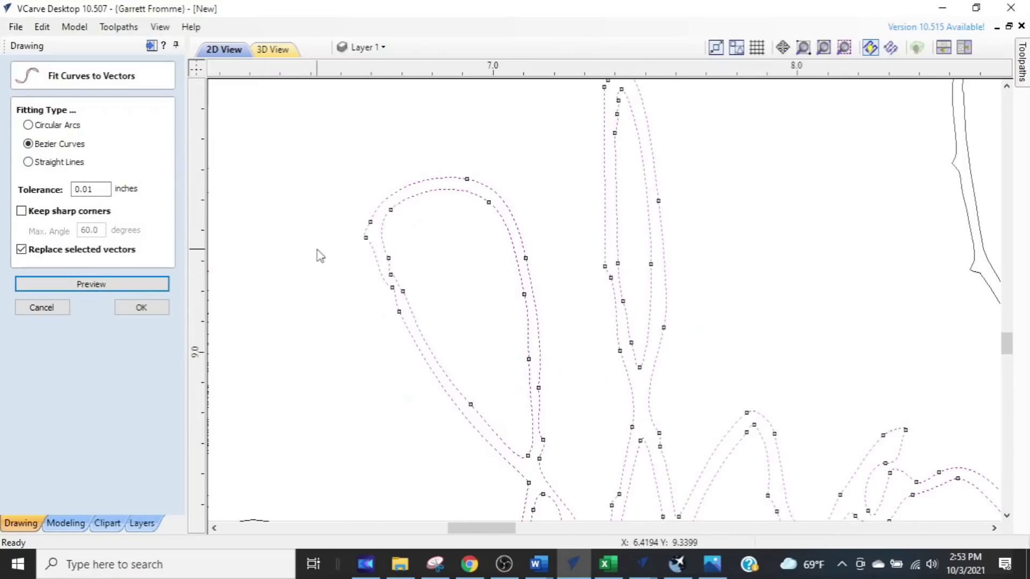
pyautogui.scroll(-5, 453, 315)
pyautogui.scroll(-2, 537, 400)
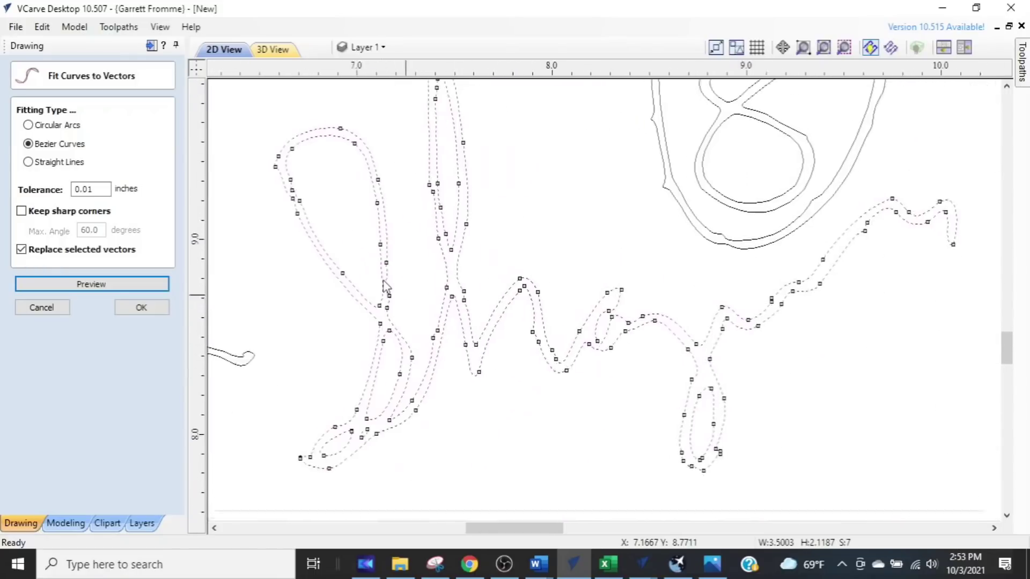
pyautogui.scroll(5, 605, 342)
pyautogui.scroll(-4, 610, 339)
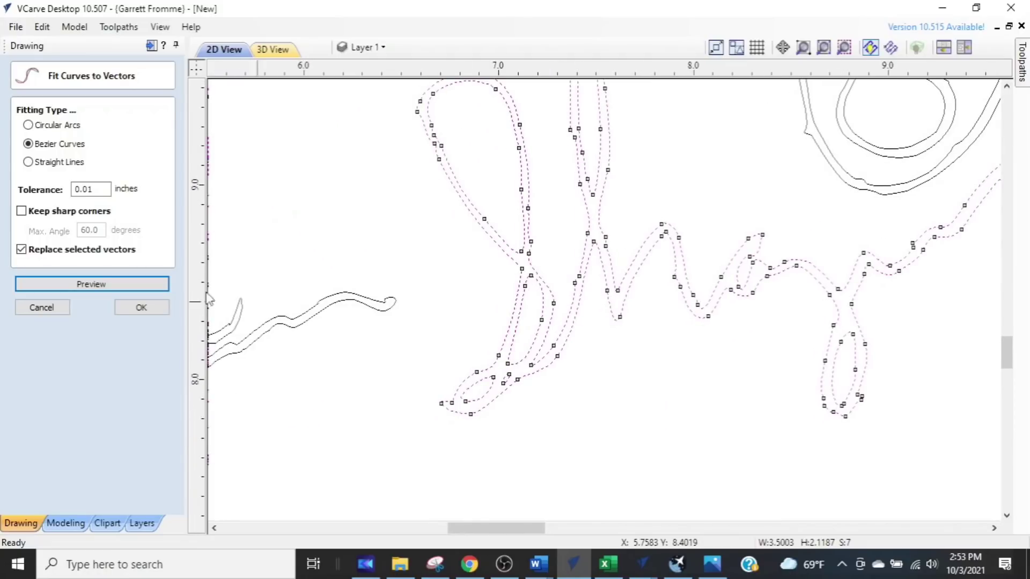
pyautogui.click(144, 307)
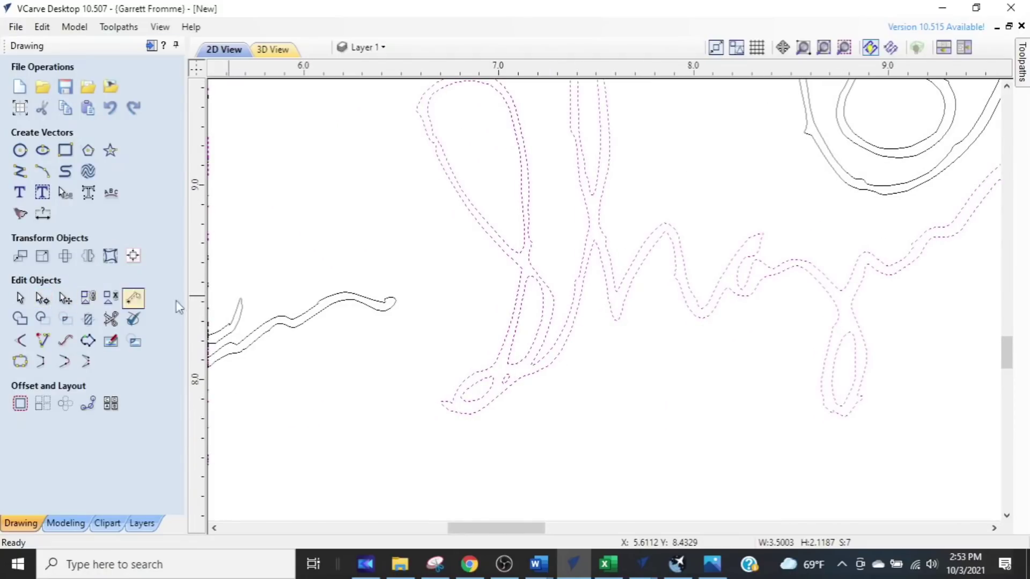
# - Examine the fitted outlines of the second word for smoothness and remaining bumps
pyautogui.scroll(-2, 436, 284)
pyautogui.scroll(4, 496, 262)
pyautogui.scroll(3, 501, 251)
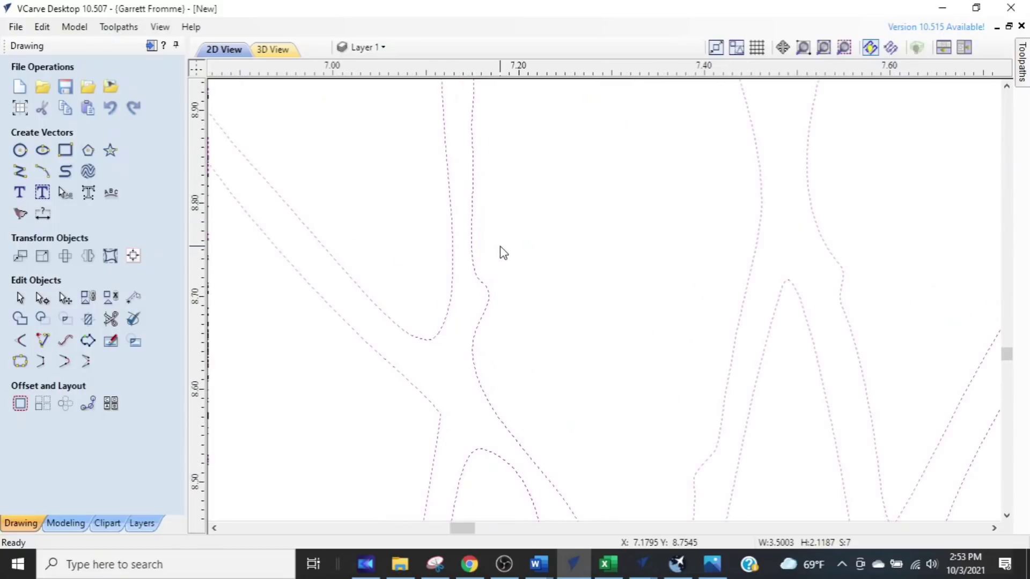
pyautogui.click(474, 268)
pyautogui.scroll(-3, 474, 266)
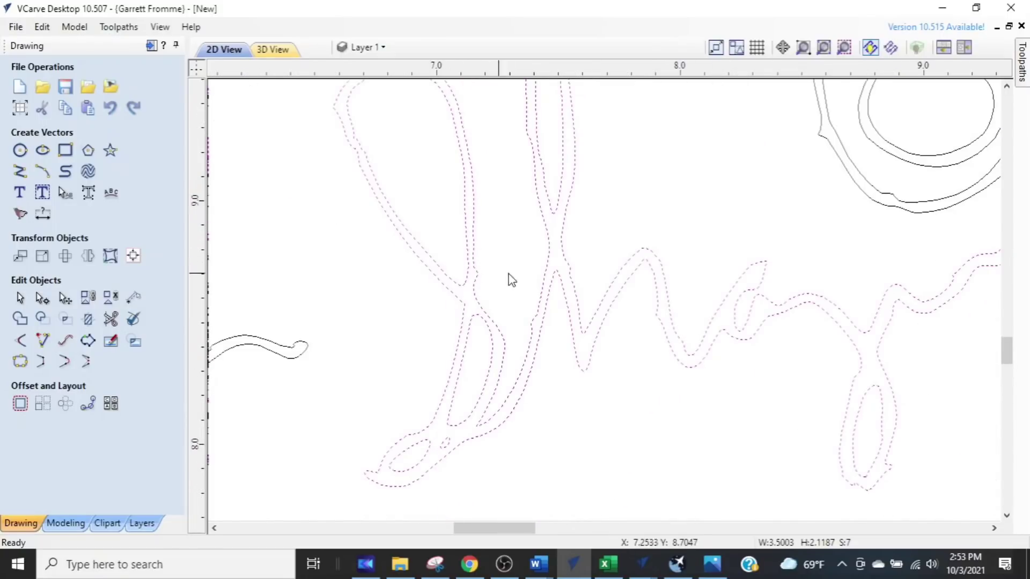
pyautogui.scroll(-2, 523, 279)
pyautogui.scroll(2, 329, 349)
pyautogui.scroll(-2, 333, 351)
# - Select the vectors of the signature's first letter, open Curve Fit for them and inspect the node spacing along the strokes
pyautogui.moveTo(374, 243); pyautogui.dragTo(278, 370)
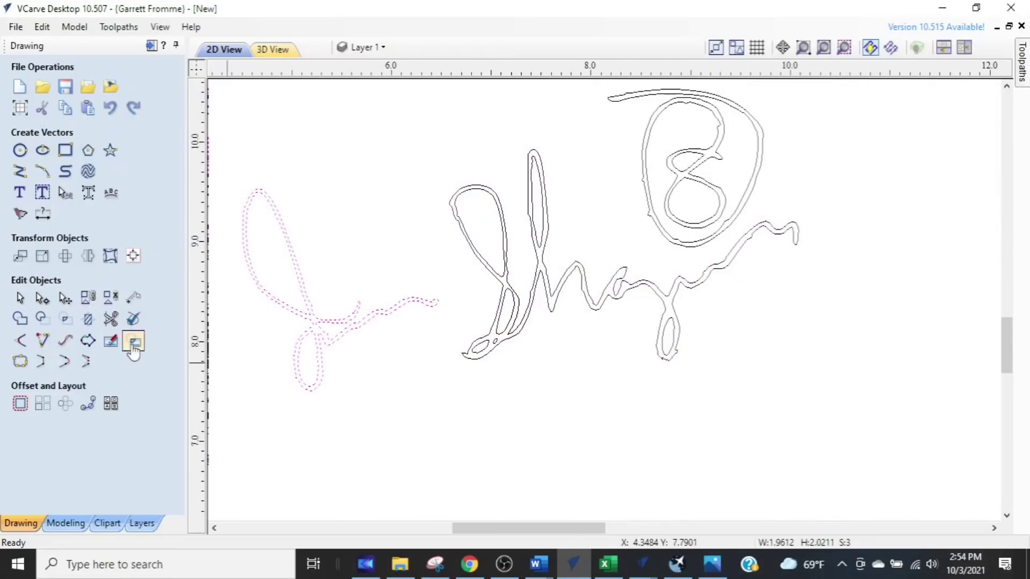
pyautogui.click(63, 342)
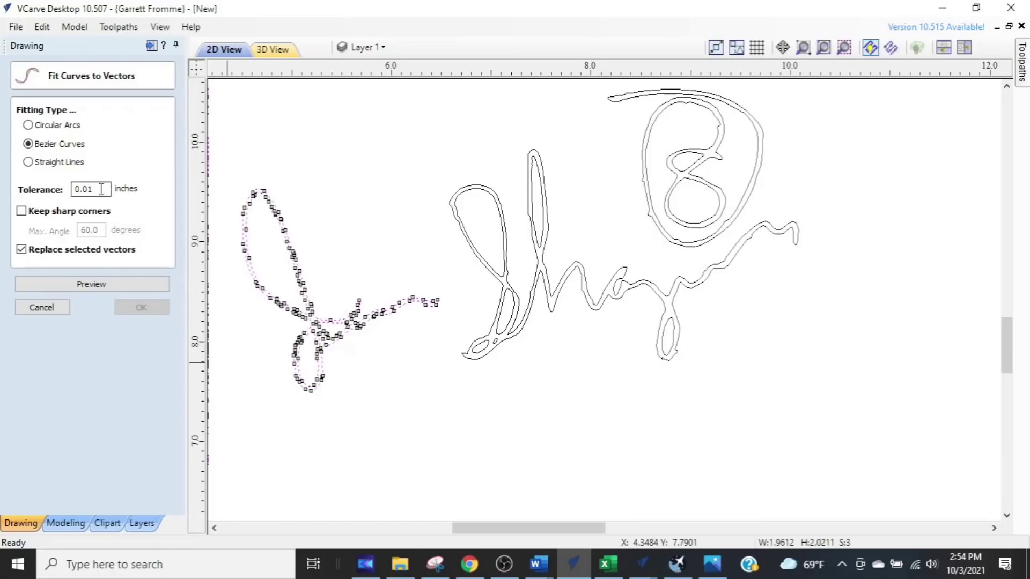
pyautogui.scroll(6, 299, 340)
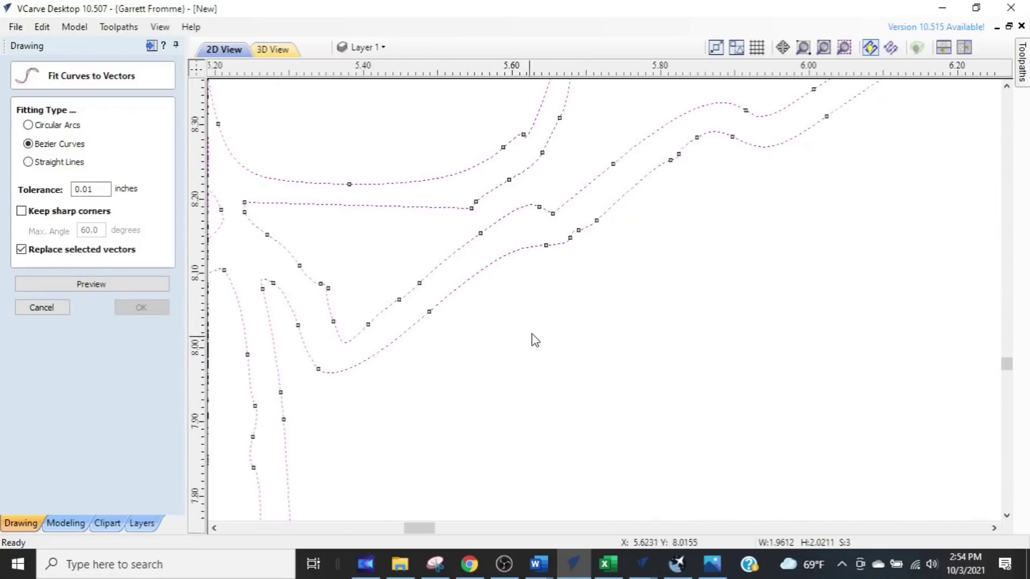
pyautogui.moveTo(517, 299); pyautogui.dragTo(574, 389, button='middle')
pyautogui.moveTo(333, 335); pyautogui.dragTo(499, 434, button='middle')
pyautogui.moveTo(462, 294); pyautogui.dragTo(535, 317, button='middle')
pyautogui.scroll(4, 263, 281)
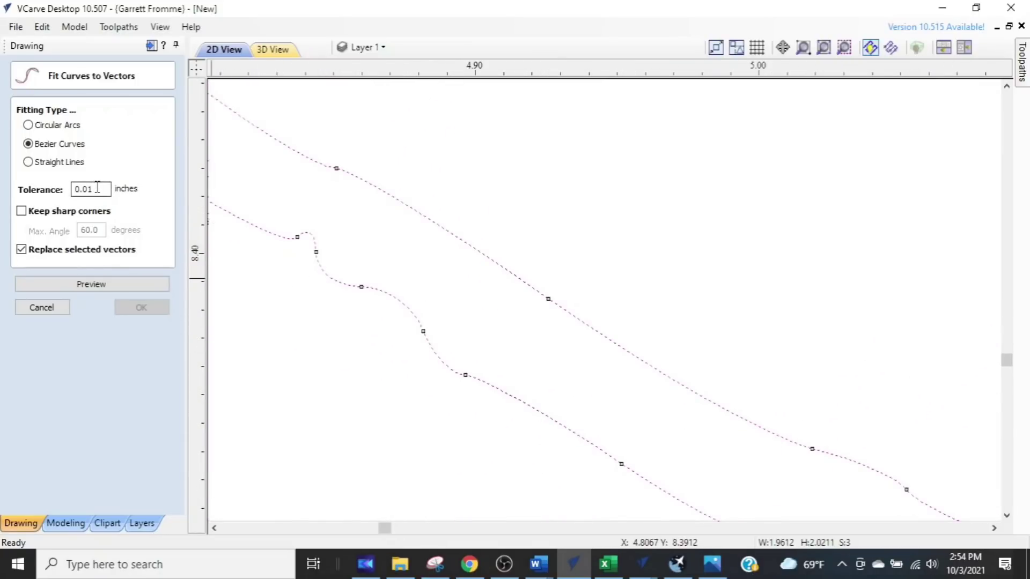
# - Fit Bezier curves to the first letter with a tolerance of .005 inches, replacing the selected vectors
pyautogui.moveTo(98, 187); pyautogui.dragTo(84, 189)
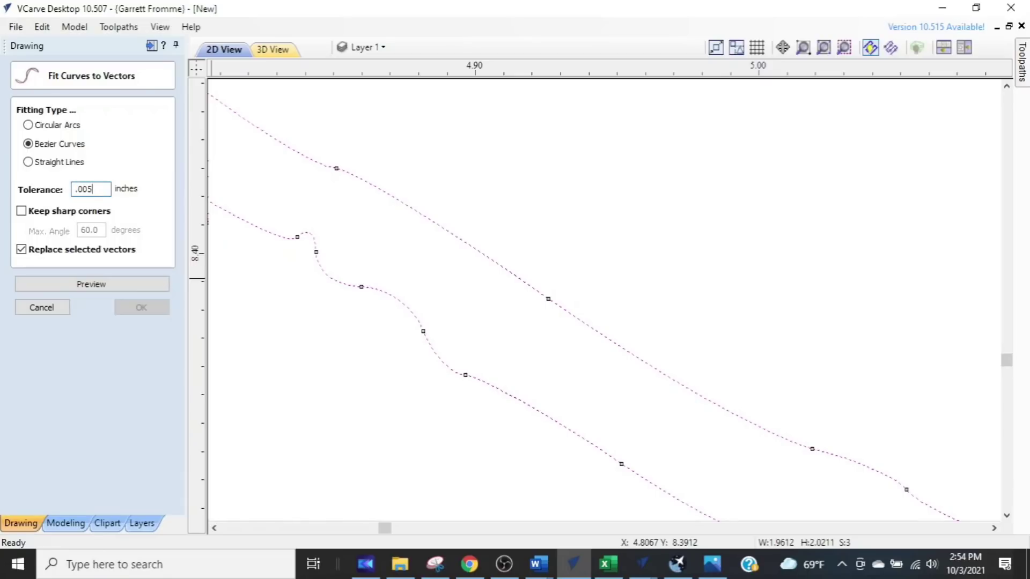
pyautogui.click(46, 282)
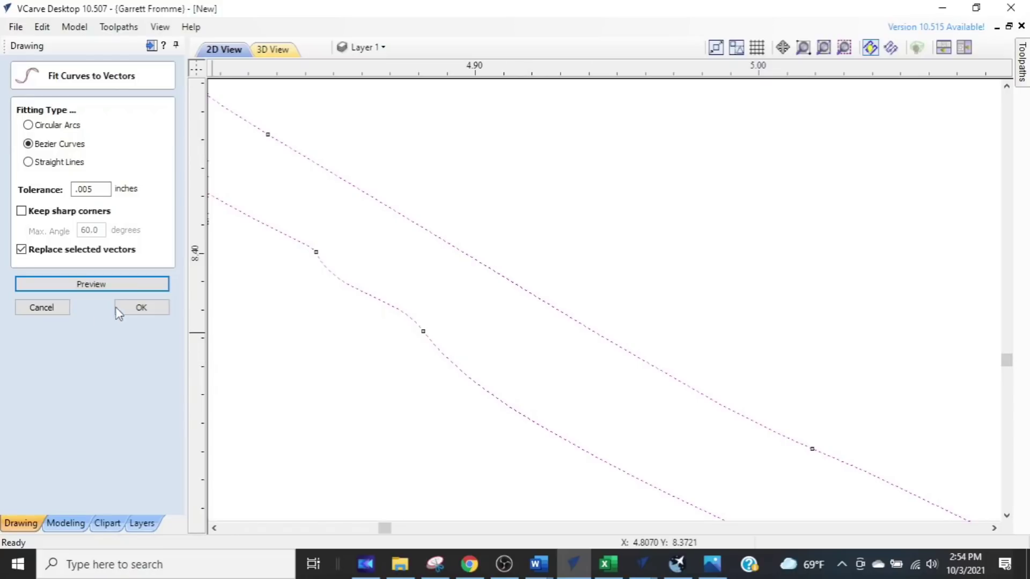
pyautogui.click(73, 307)
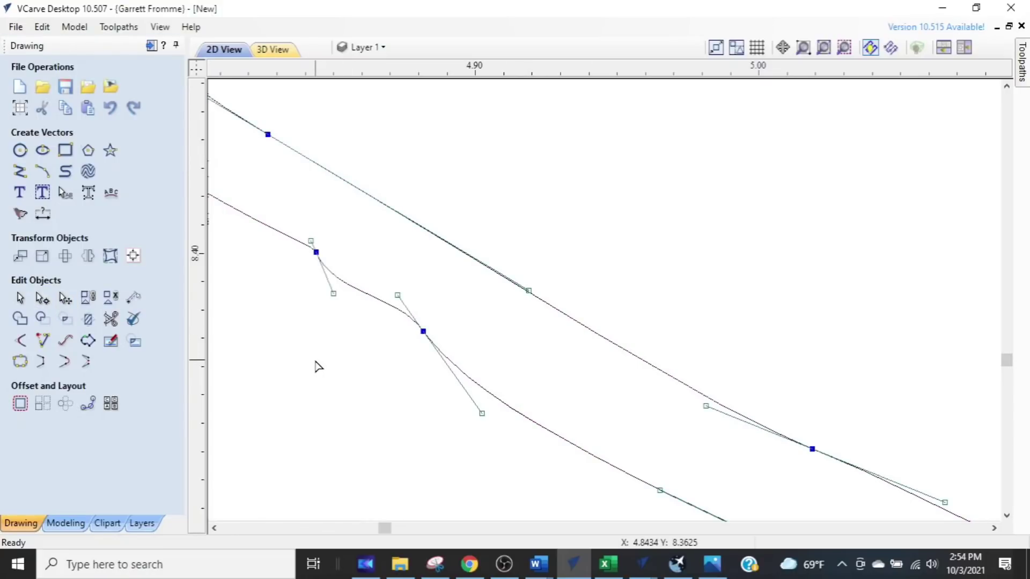
# - Show the Bitmap Layer and compare the fitted outlines of the first letter, especially its tail and lower loop, with the original image
pyautogui.scroll(-8, 322, 370)
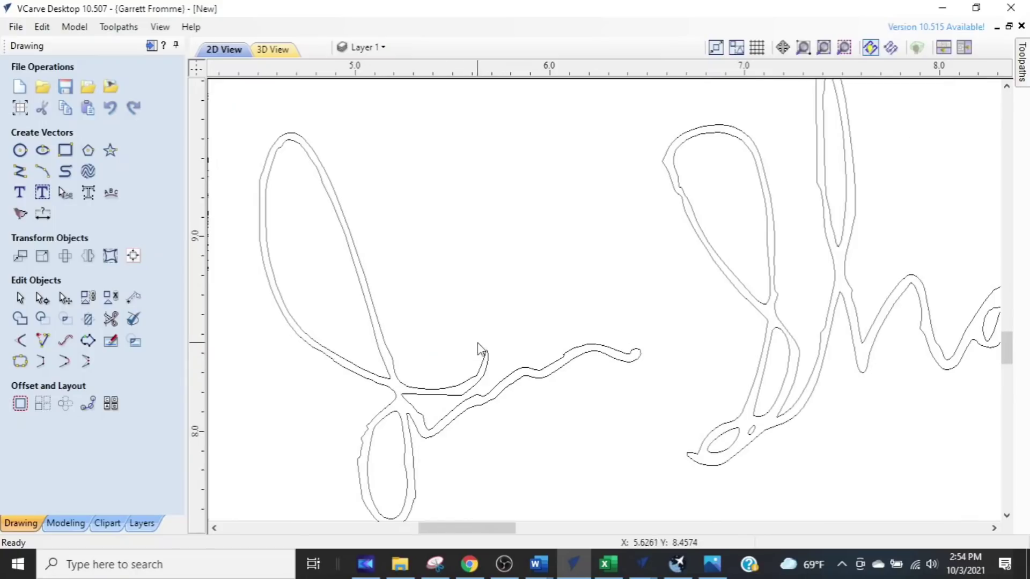
pyautogui.moveTo(484, 285); pyautogui.dragTo(481, 266, button='middle')
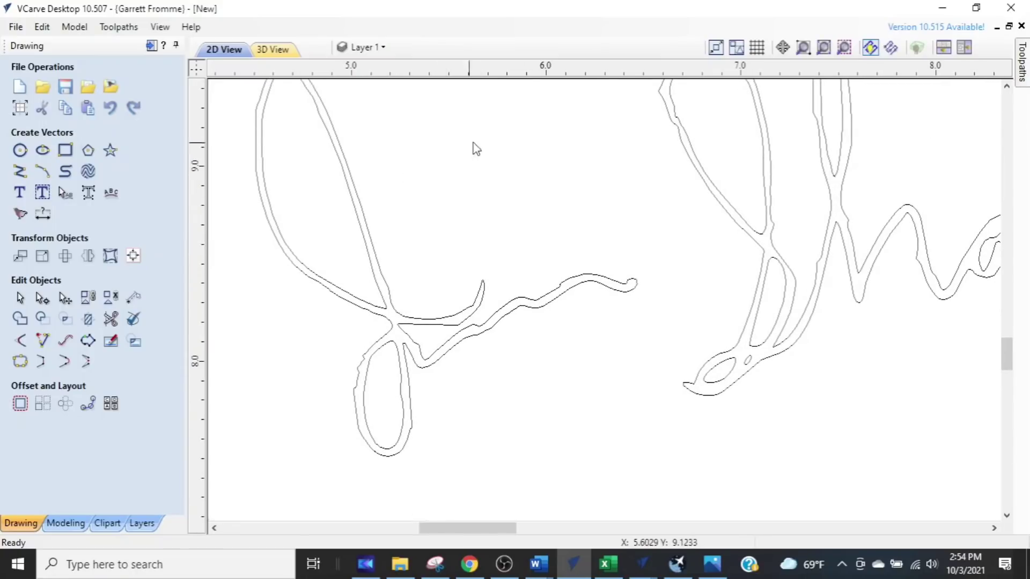
pyautogui.click(362, 49)
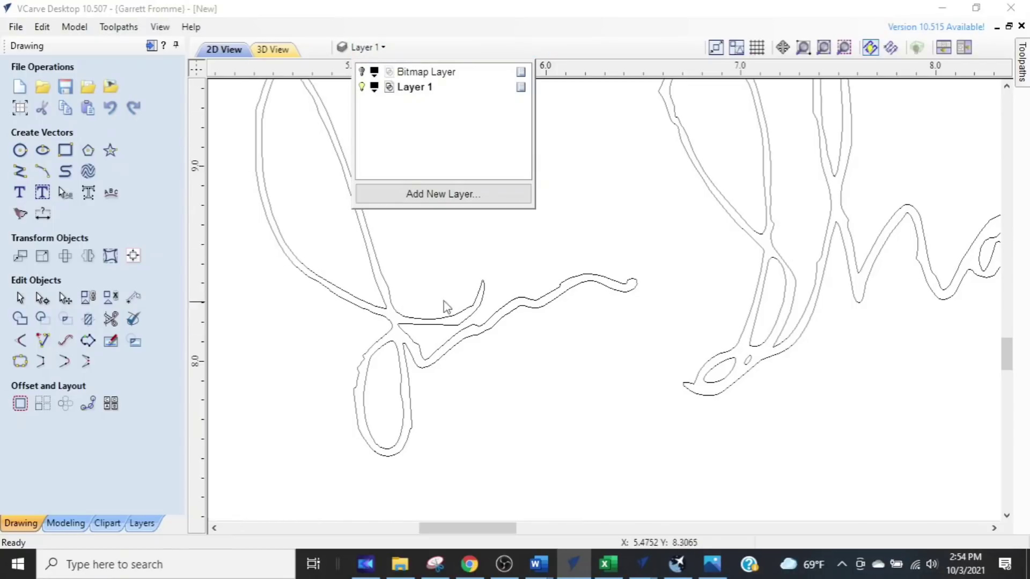
pyautogui.click(362, 73)
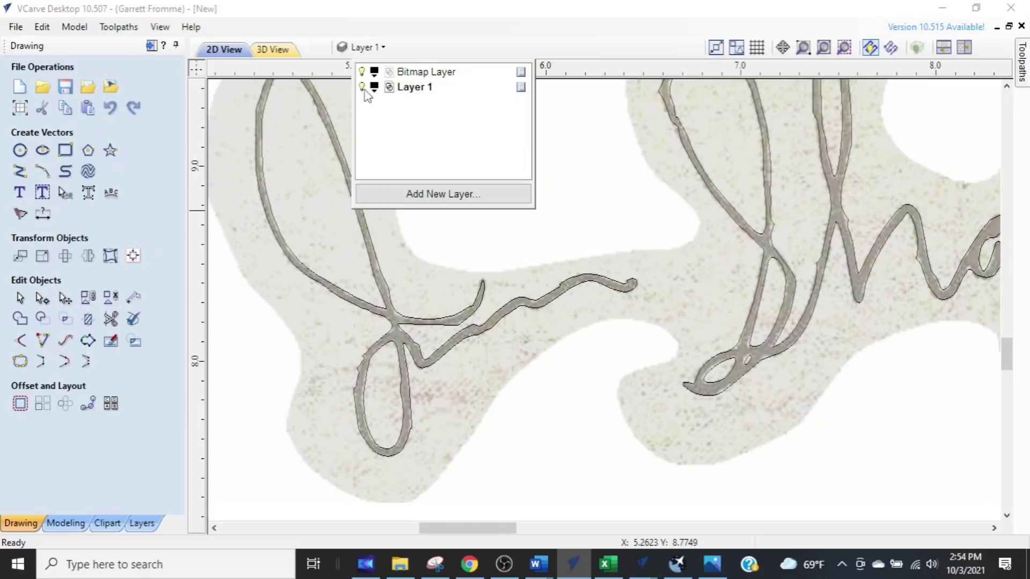
pyautogui.click(611, 397)
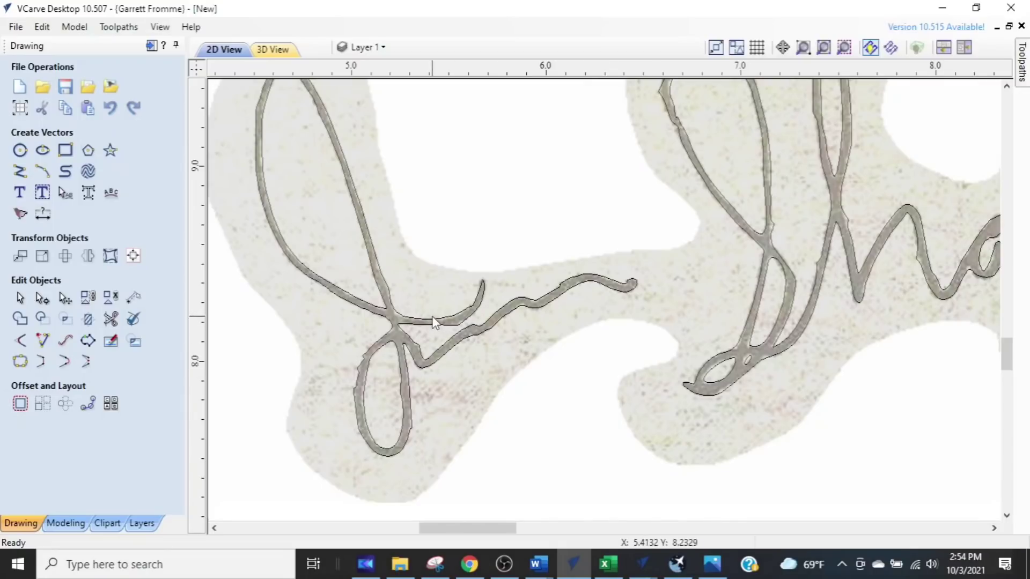
pyautogui.scroll(5, 433, 322)
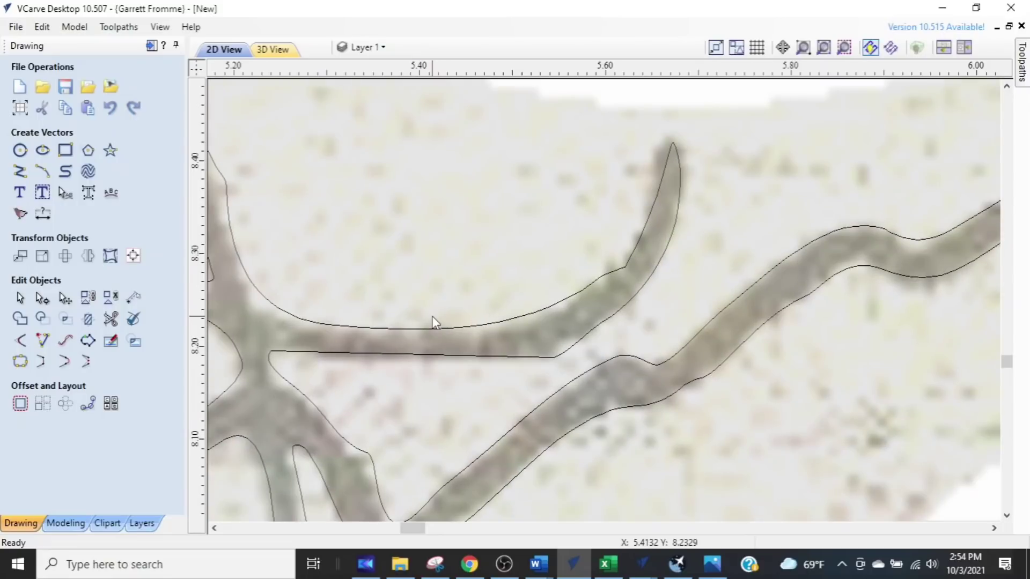
pyautogui.scroll(-3, 417, 329)
pyautogui.scroll(1, 416, 329)
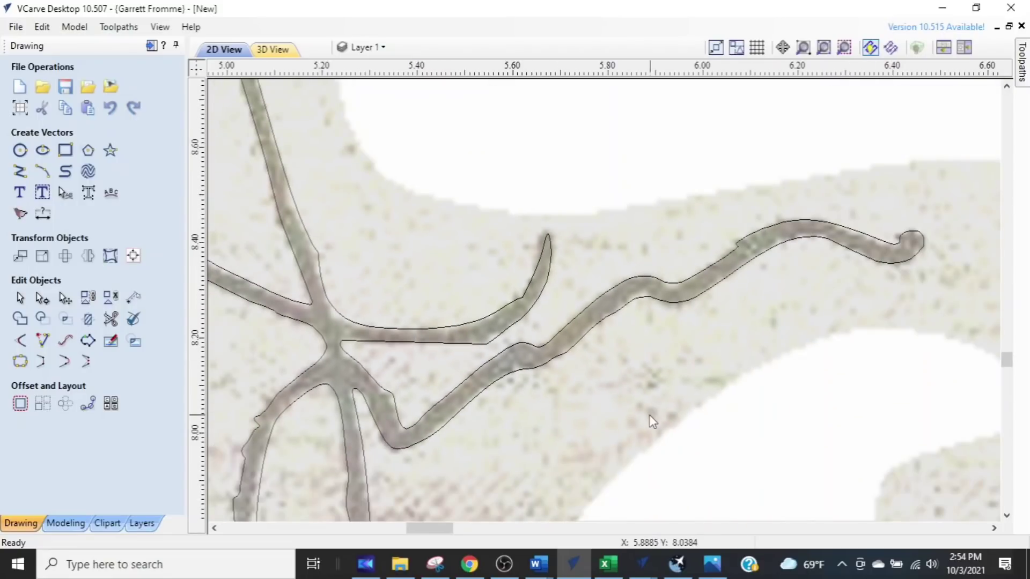
pyautogui.moveTo(388, 426)
pyautogui.mouseDown(button='middle')
pyautogui.moveTo(579, 324)
pyautogui.moveTo(629, 263)
pyautogui.mouseUp(button='middle')
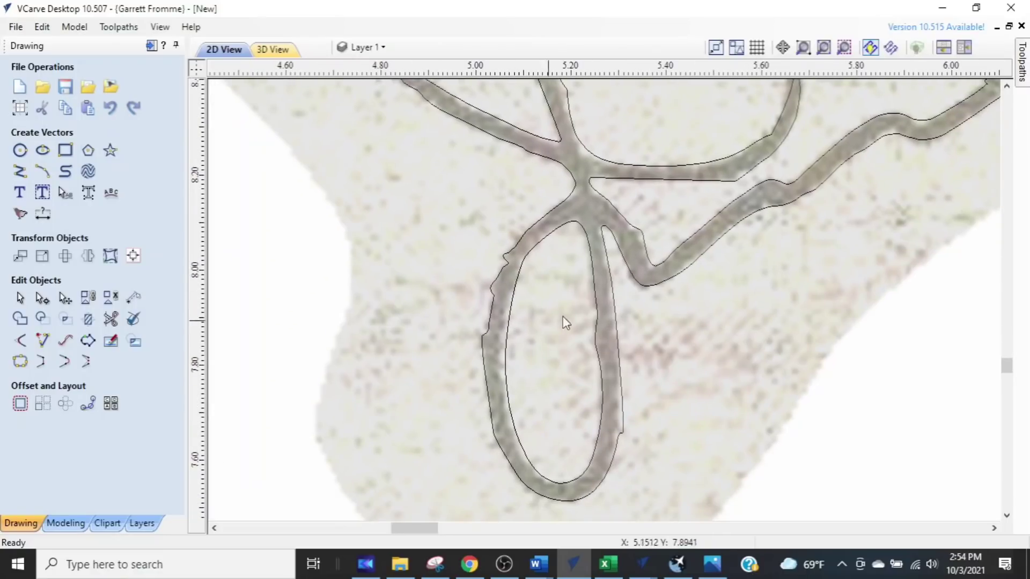
pyautogui.scroll(3, 570, 340)
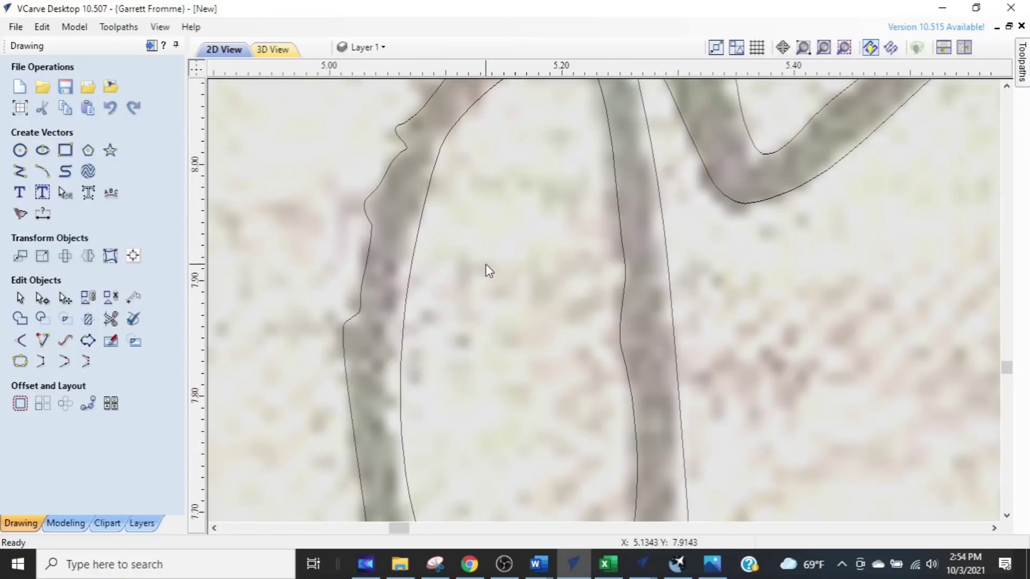
pyautogui.moveTo(487, 269); pyautogui.dragTo(473, 368, button='middle')
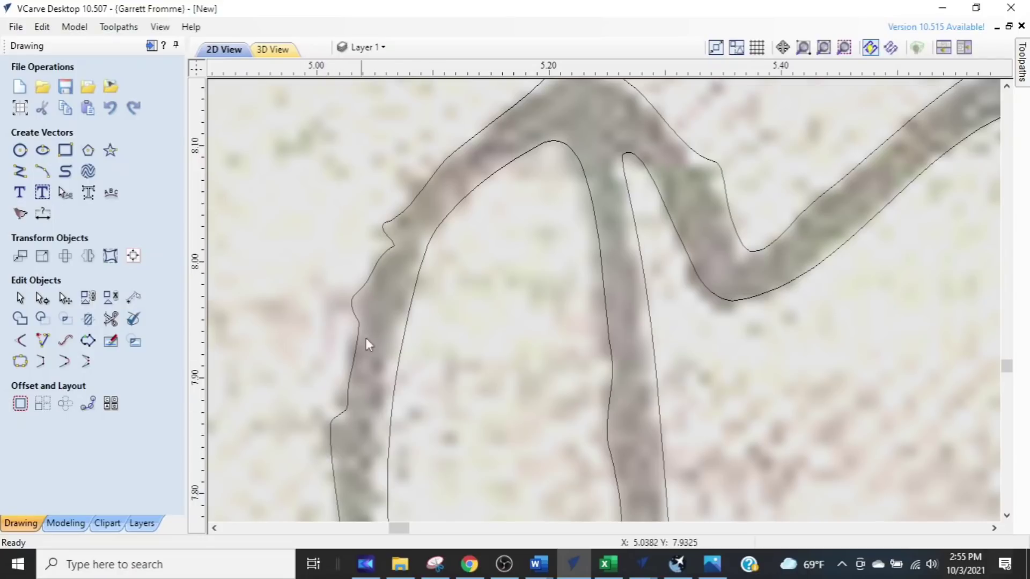
# - Open the first letter's outer outline for node editing and delete the node at the tip of the uppermost bump on the loop's outer edge
pyautogui.click(371, 273)
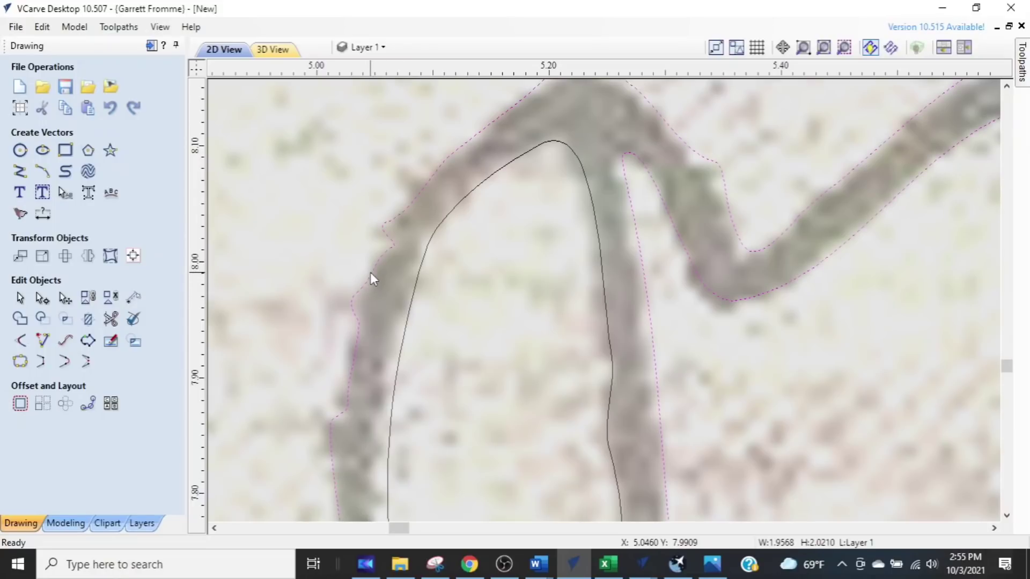
pyautogui.press('n')
pyautogui.scroll(2, 394, 260)
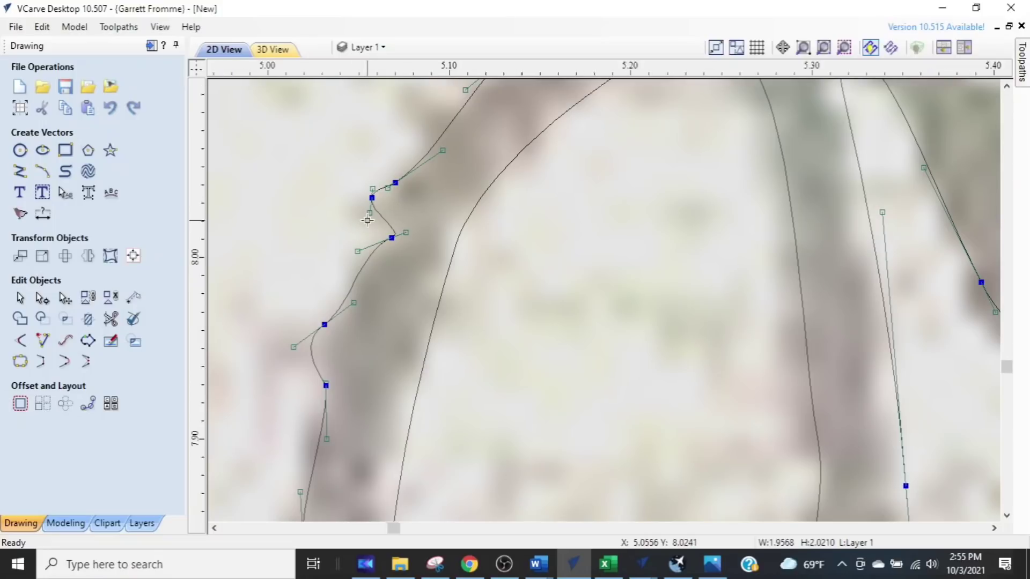
pyautogui.scroll(-3, 367, 220)
pyautogui.scroll(3, 377, 230)
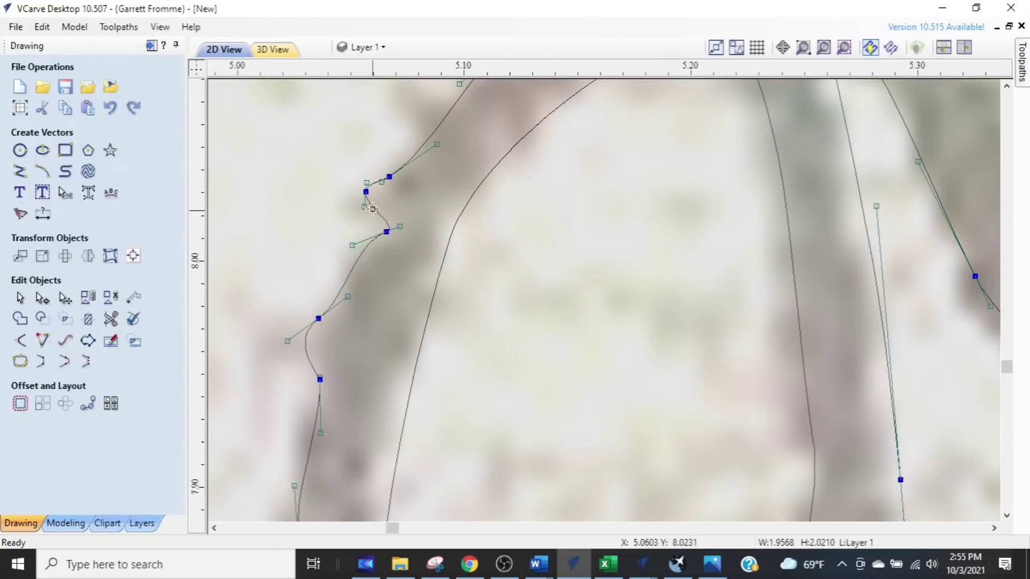
pyautogui.scroll(3, 367, 206)
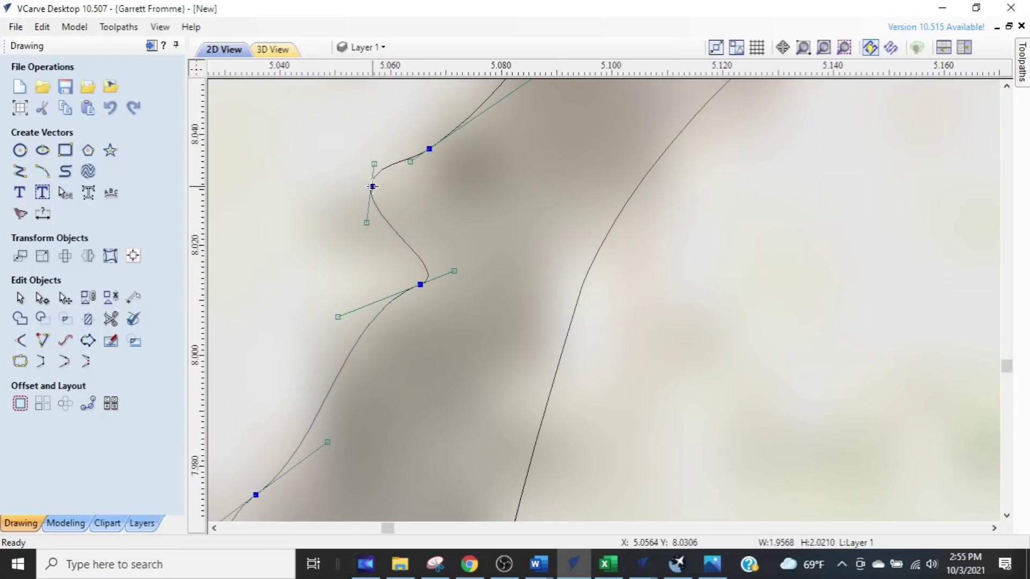
pyautogui.scroll(-3, 374, 189)
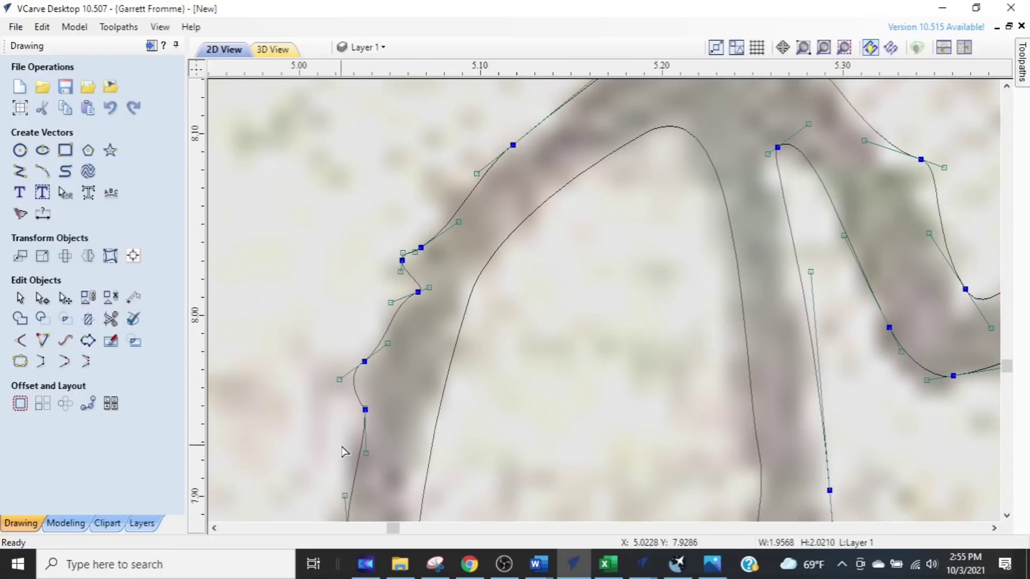
pyautogui.scroll(2, 401, 262)
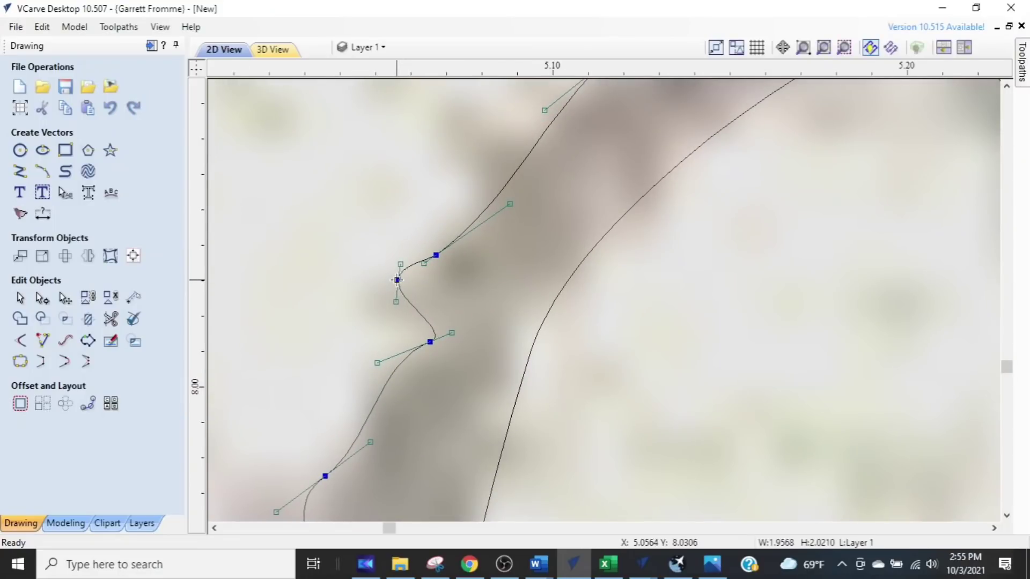
pyautogui.press('d')
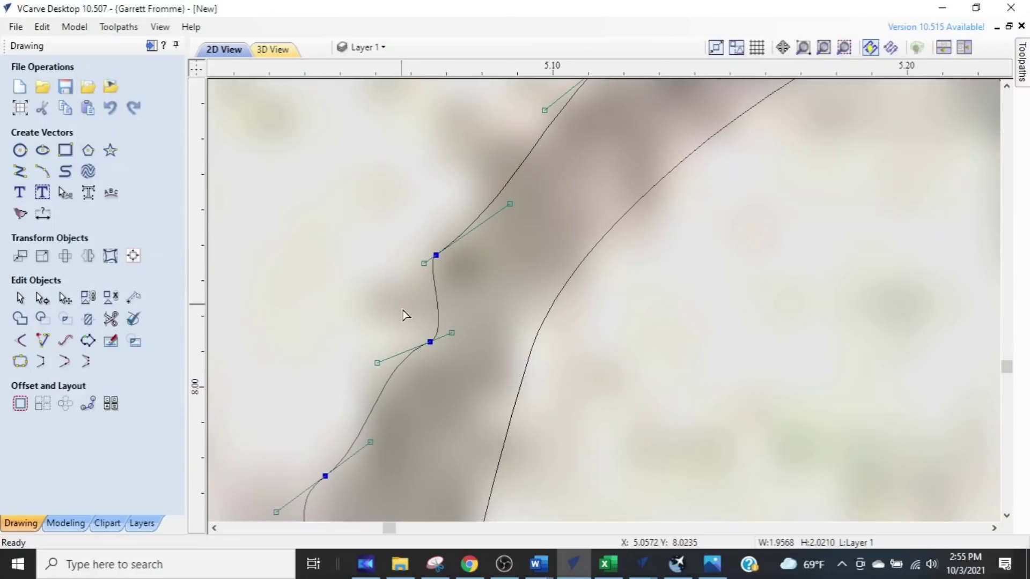
# - Delete the three leftover bump nodes along the outer edge of the loop's upstroke
pyautogui.scroll(-3, 419, 351)
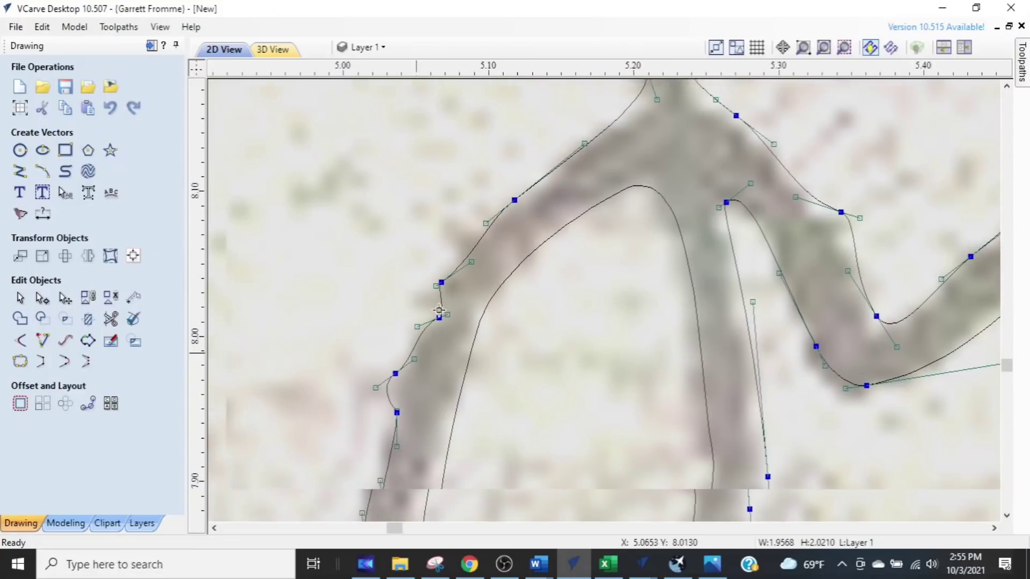
pyautogui.scroll(3, 411, 350)
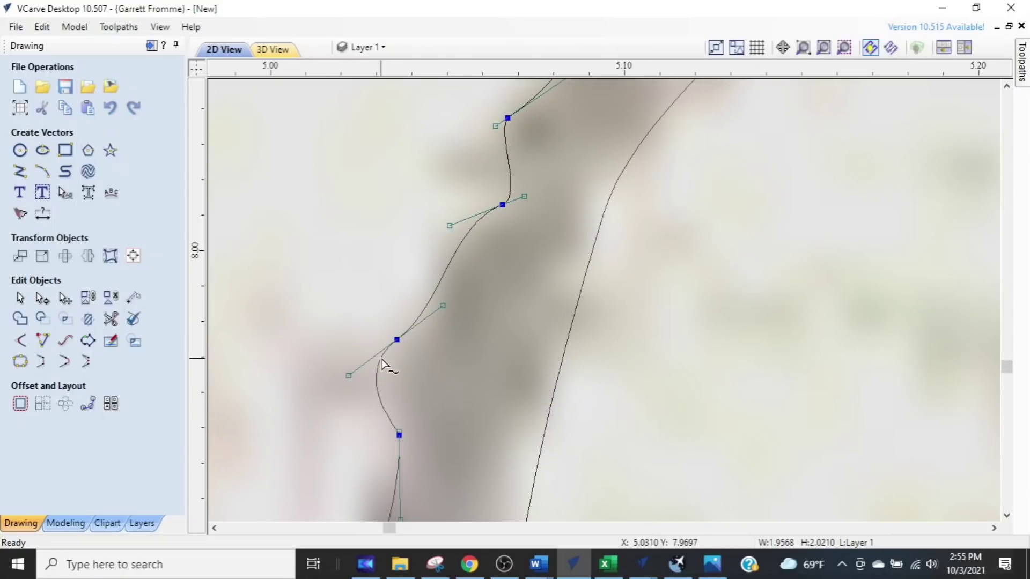
pyautogui.press('d')
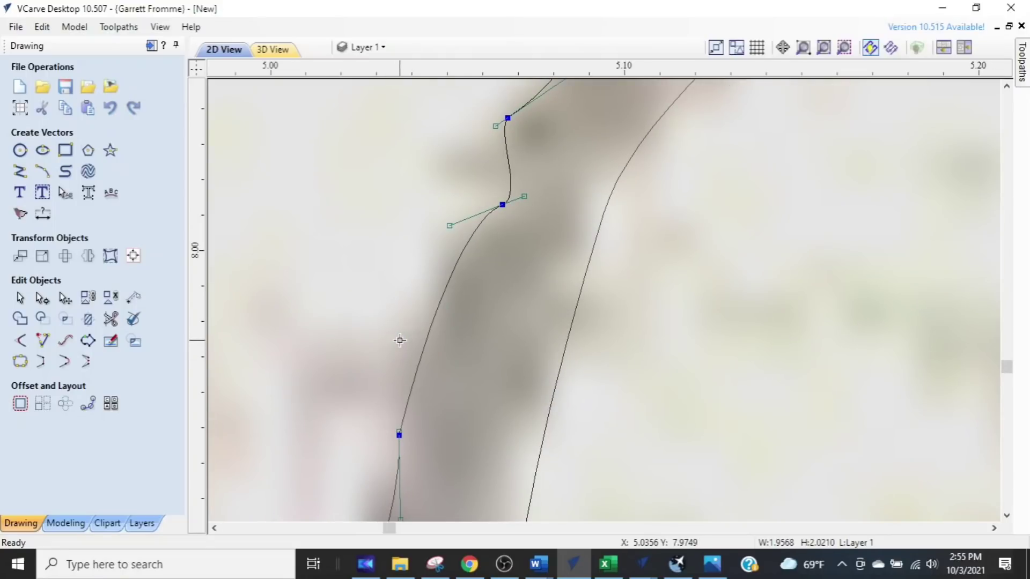
pyautogui.press('d')
pyautogui.press('d')
# - Lengthen the lower Bezier handle of the node near the loop's crest so the span bows out along the inked edge
pyautogui.moveTo(515, 230); pyautogui.dragTo(433, 384, button='middle')
pyautogui.scroll(-2, 444, 364)
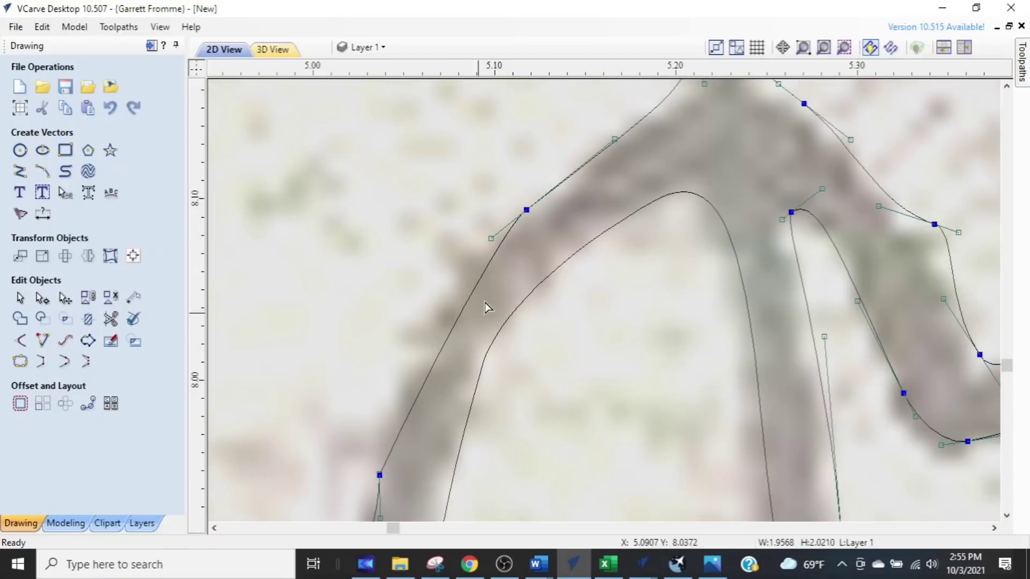
pyautogui.moveTo(491, 236); pyautogui.dragTo(448, 288)
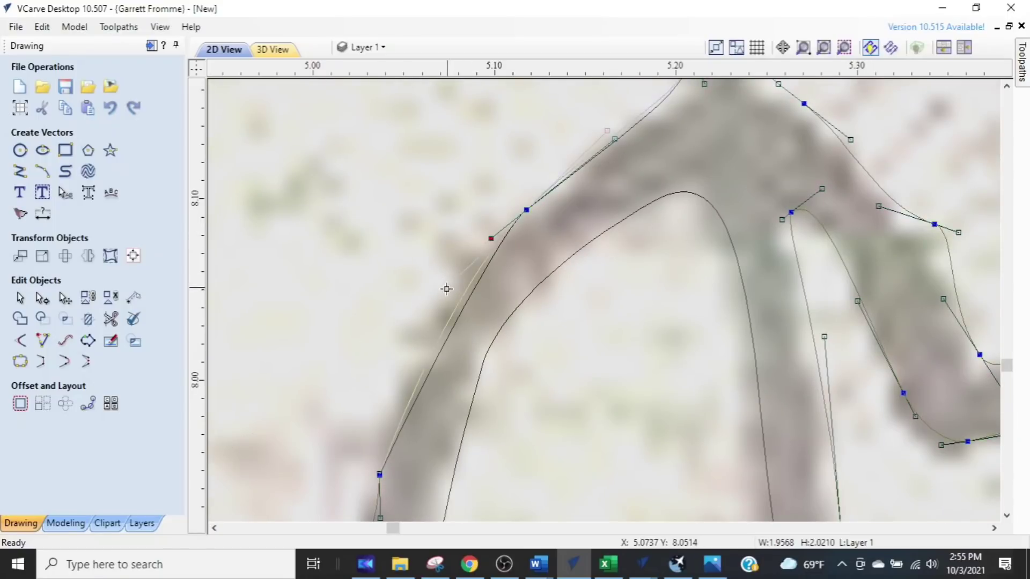
# - Pull the upper Bezier handle out of the next node down so the outline passes through it in line with the stroke
pyautogui.scroll(-2, 418, 423)
pyautogui.moveTo(417, 422); pyautogui.dragTo(449, 360, button='middle')
pyautogui.scroll(3, 450, 365)
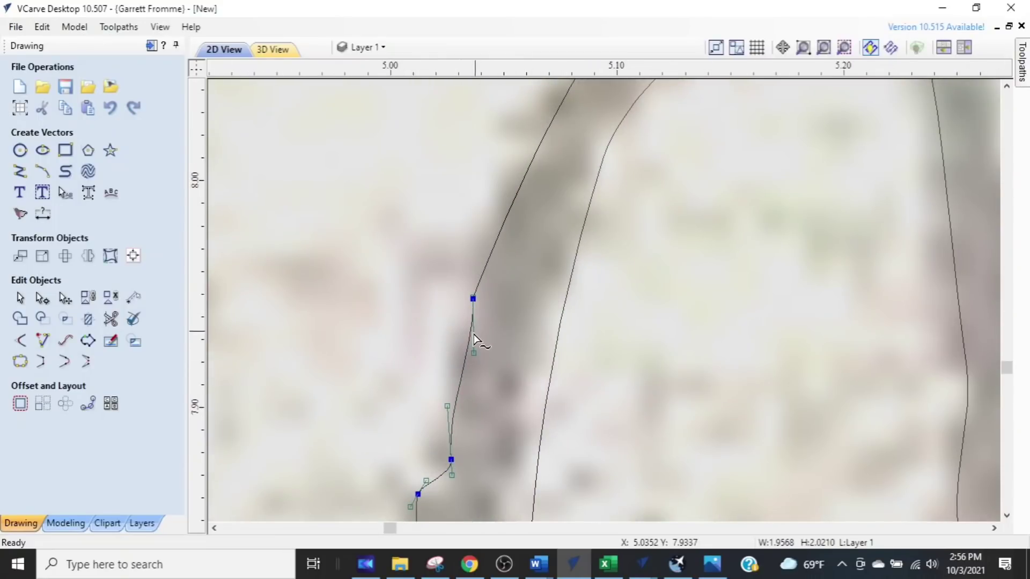
pyautogui.scroll(4, 473, 300)
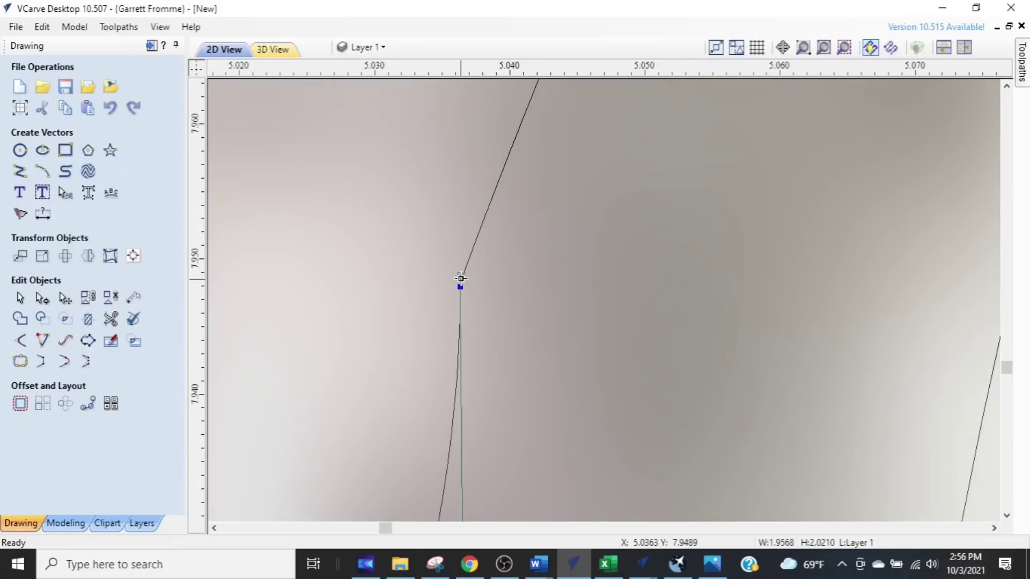
pyautogui.moveTo(471, 206); pyautogui.dragTo(487, 115)
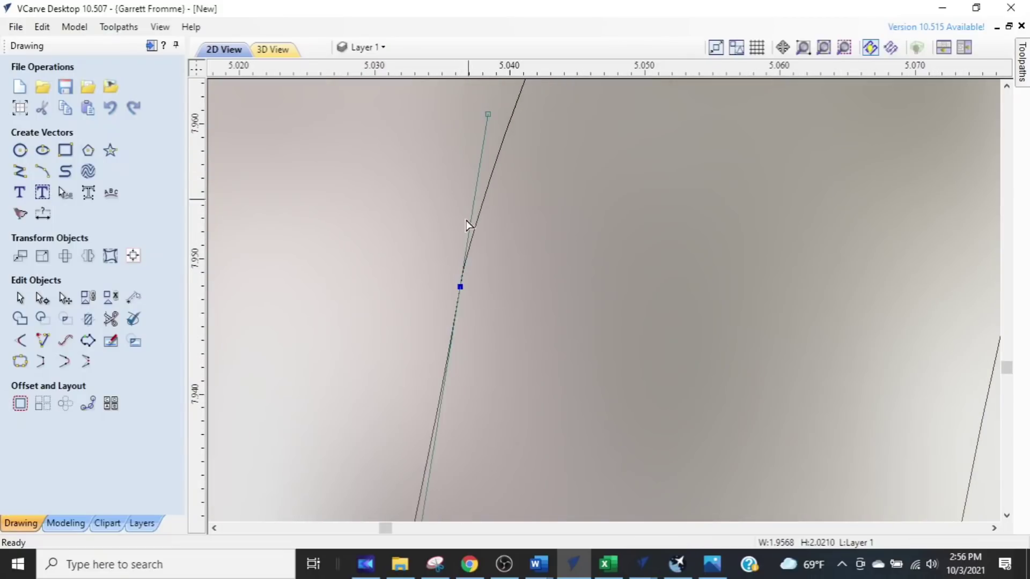
# - Move that node up along the stroke's outer edge and rotate its handles to follow the curve of the original image
pyautogui.scroll(-5, 444, 351)
pyautogui.scroll(-2, 444, 352)
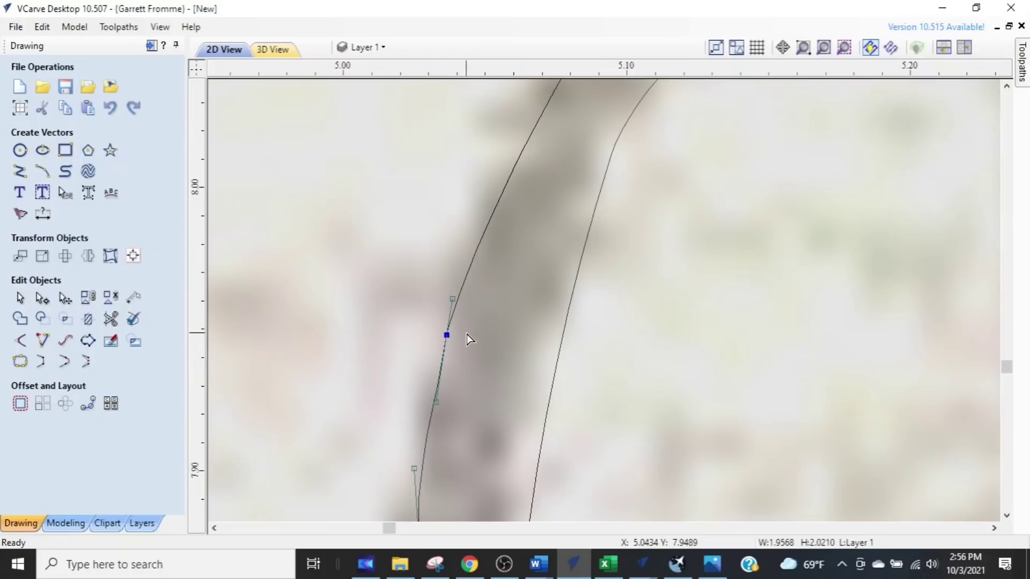
pyautogui.moveTo(445, 336); pyautogui.dragTo(462, 245)
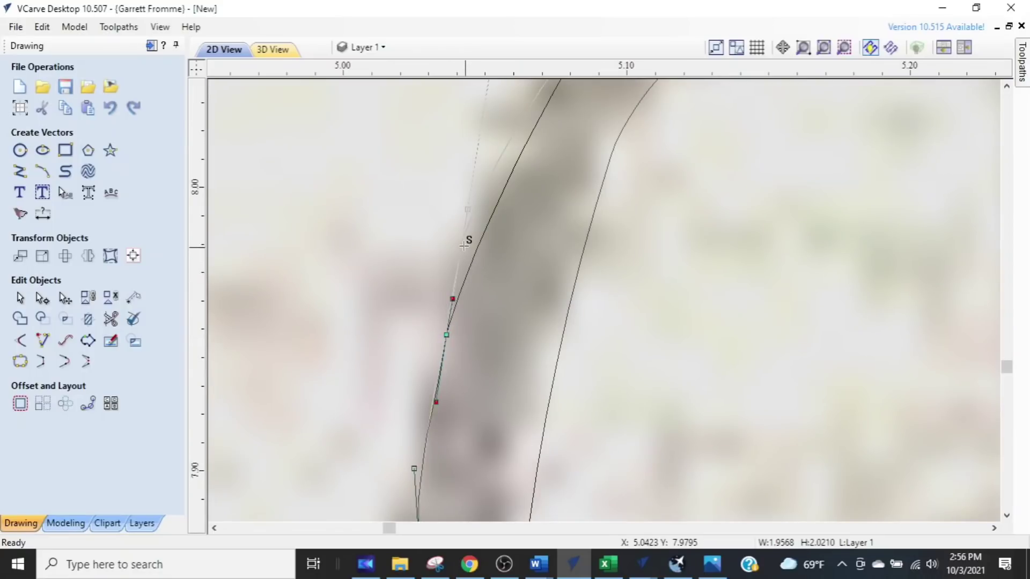
pyautogui.scroll(-3, 472, 339)
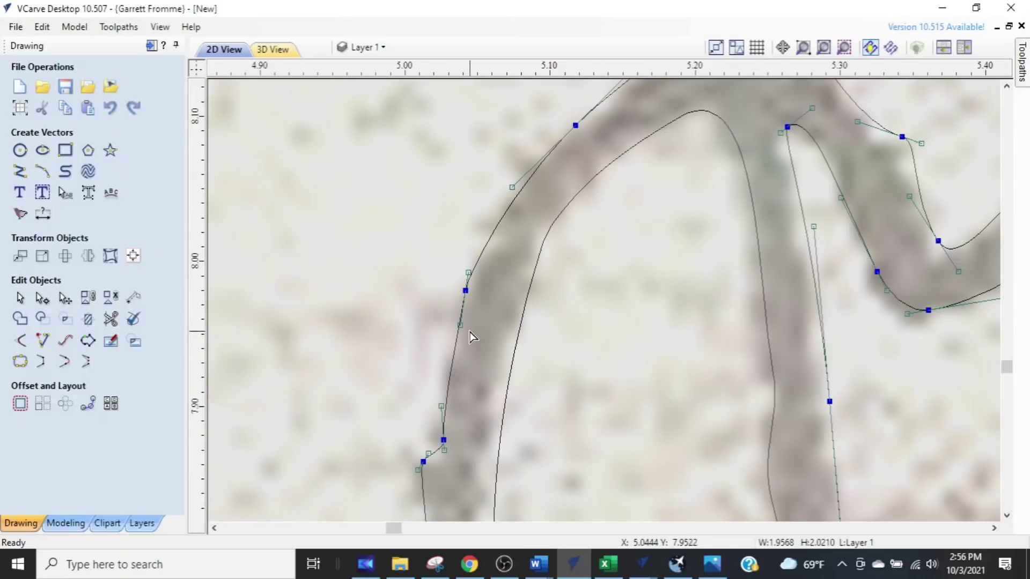
pyautogui.press('p')
pyautogui.scroll(4, 470, 283)
pyautogui.scroll(1, 470, 273)
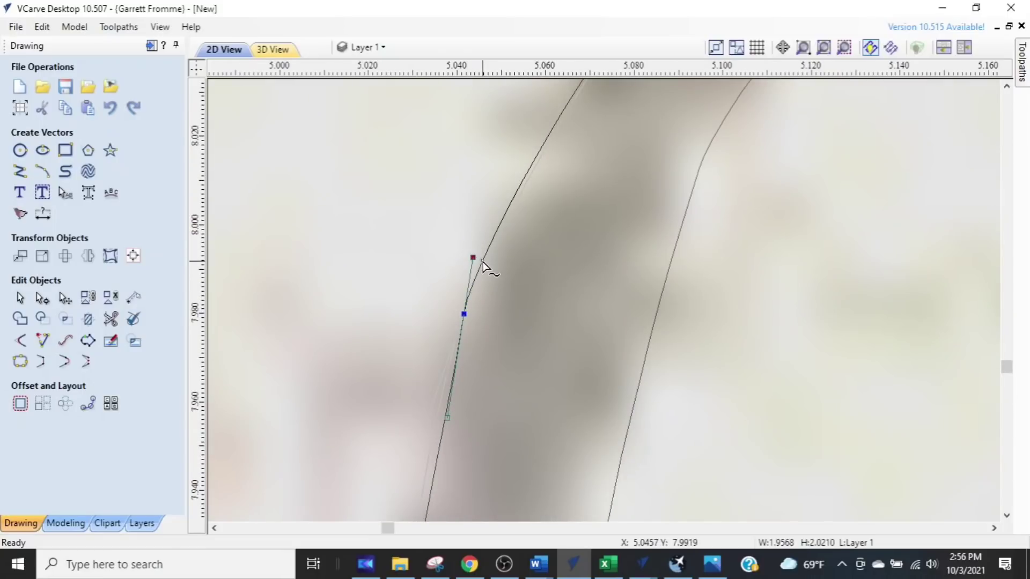
pyautogui.scroll(-6, 552, 371)
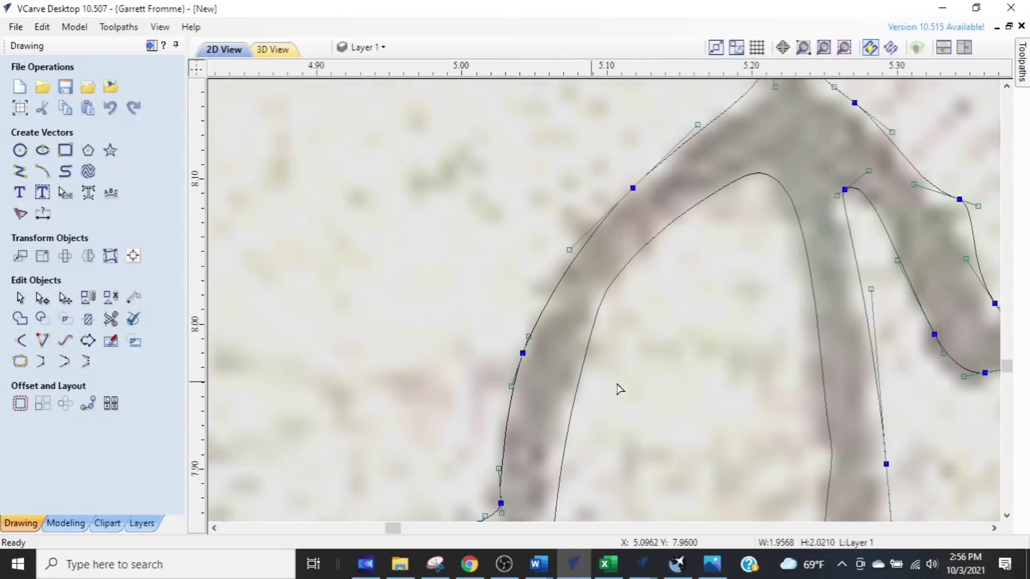
# - Insert a node midway along the sloping outline span above the sharp bend beside the loop, and finish node editing
pyautogui.scroll(-2, 673, 377)
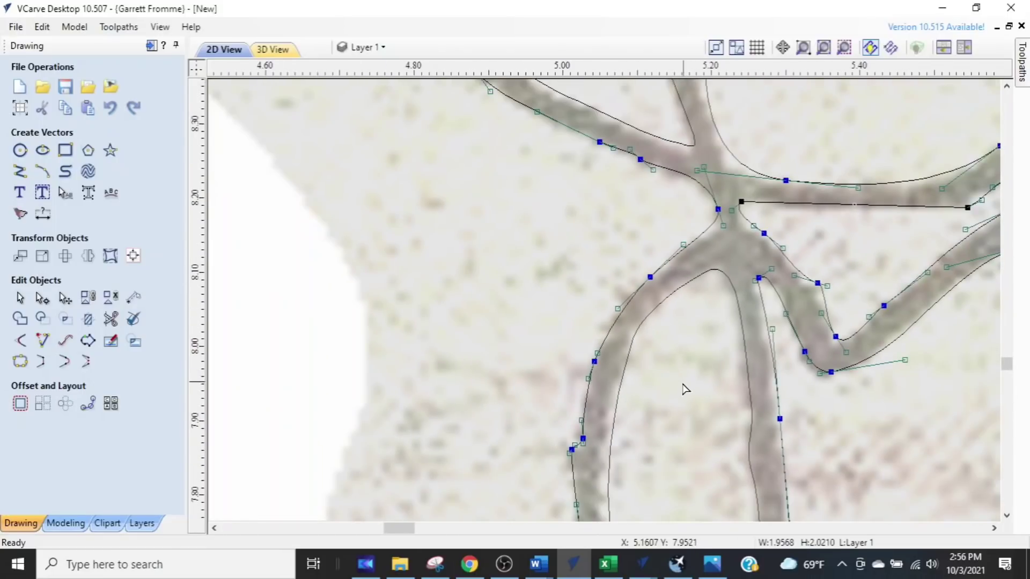
pyautogui.scroll(4, 432, 274)
pyautogui.scroll(-4, 379, 329)
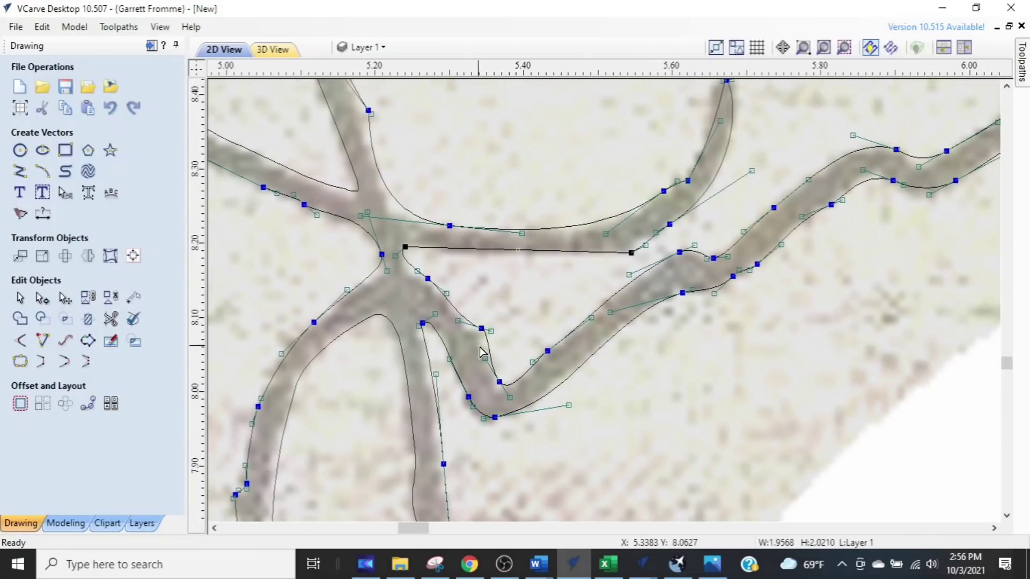
pyautogui.scroll(4, 474, 353)
pyautogui.moveTo(469, 353); pyautogui.dragTo(529, 354, button='middle')
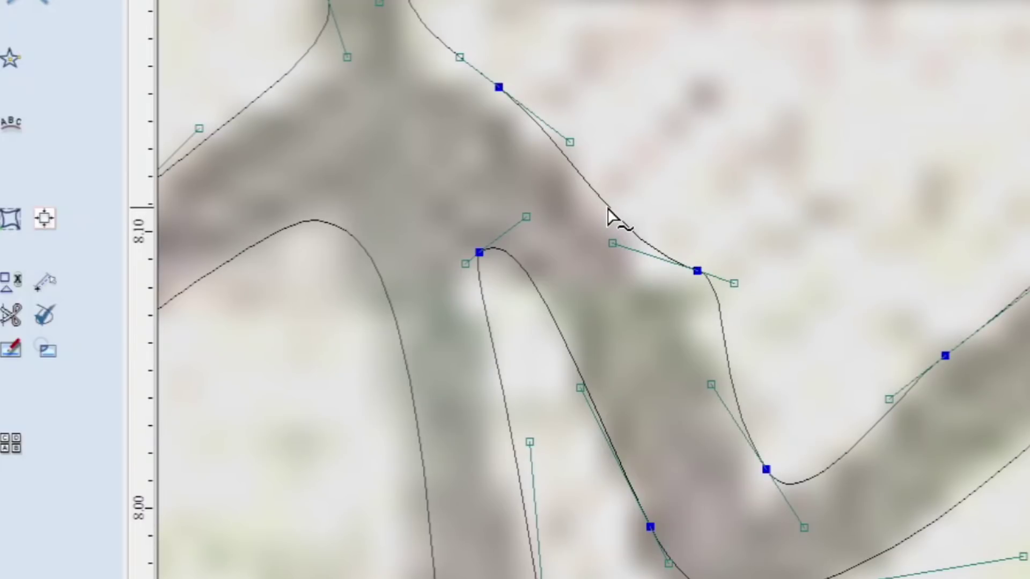
pyautogui.press('i')
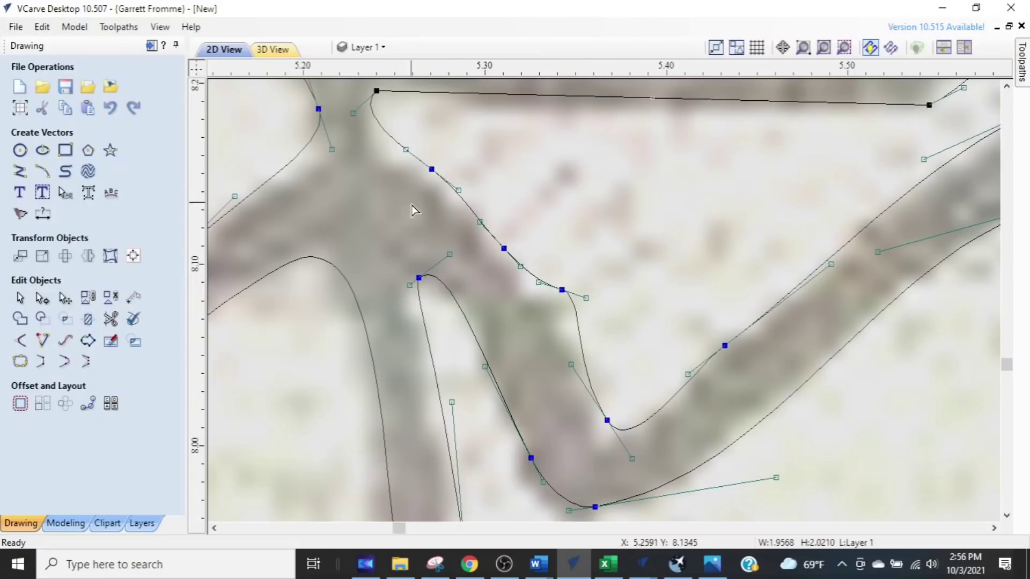
pyautogui.click(430, 216)
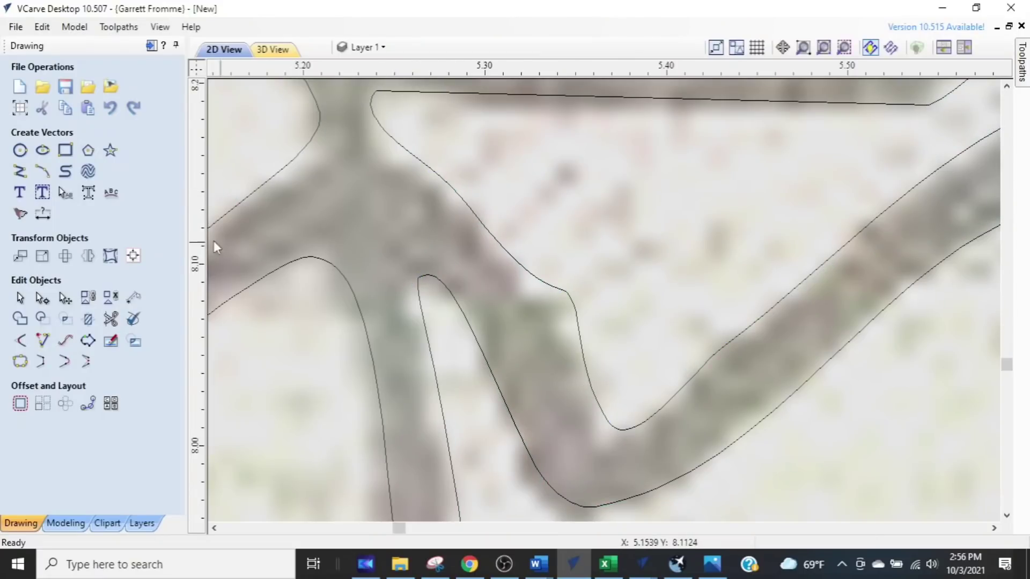
# - Draw a smooth curve with Draw Curve from the outline's upper corner along the inked edge, rejoining the outline farther down the slope
pyautogui.click(47, 177)
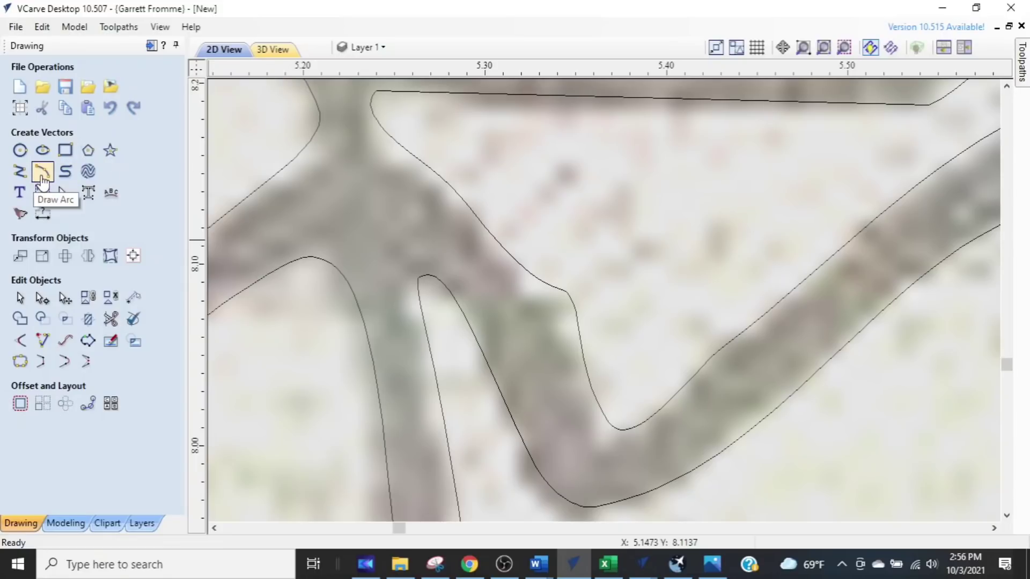
pyautogui.click(66, 176)
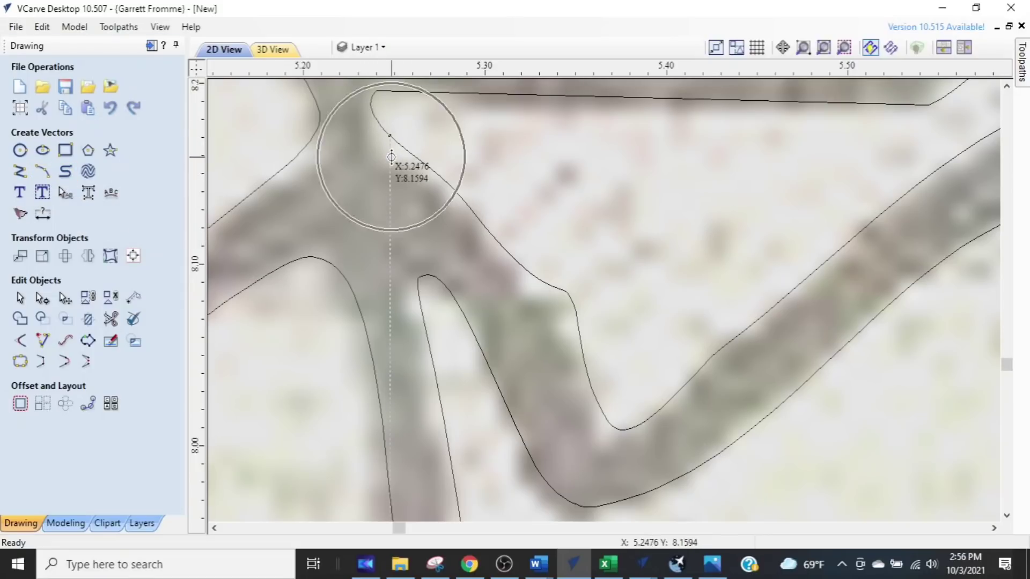
pyautogui.moveTo(392, 161); pyautogui.dragTo(414, 217, button='middle')
pyautogui.scroll(5, 415, 217)
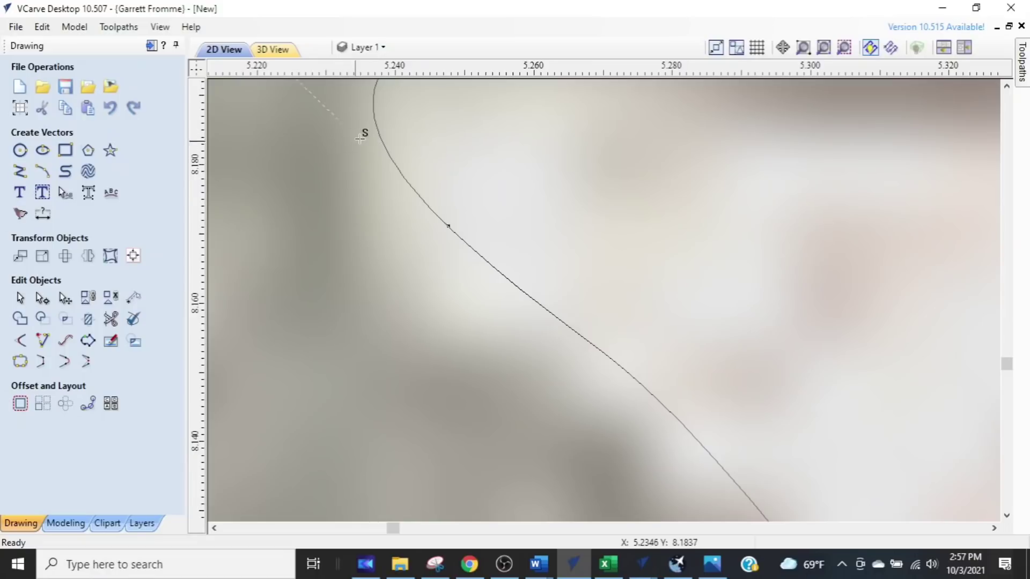
pyautogui.click(375, 112)
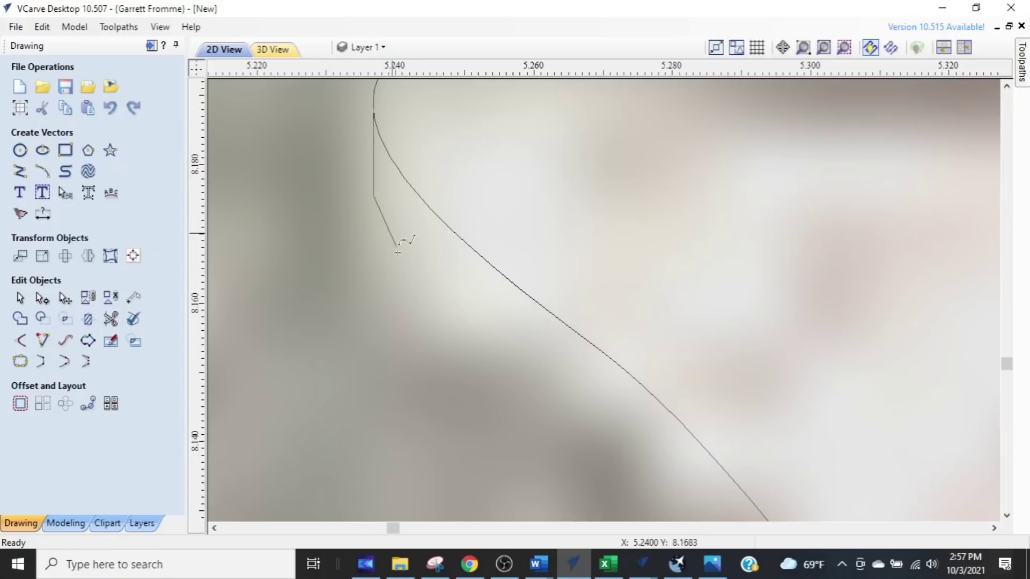
pyautogui.click(423, 294)
pyautogui.click(496, 336)
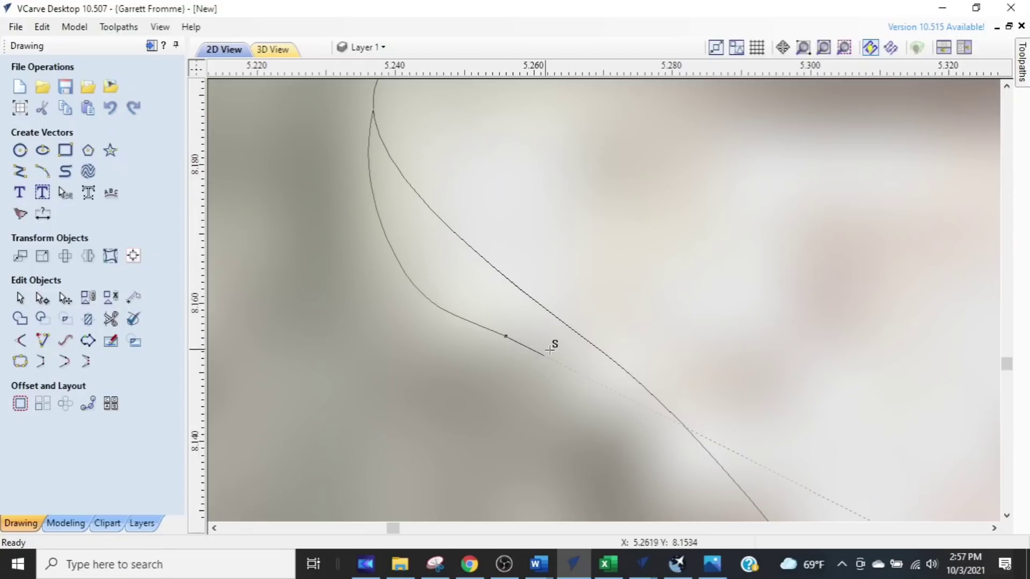
pyautogui.scroll(-2, 585, 351)
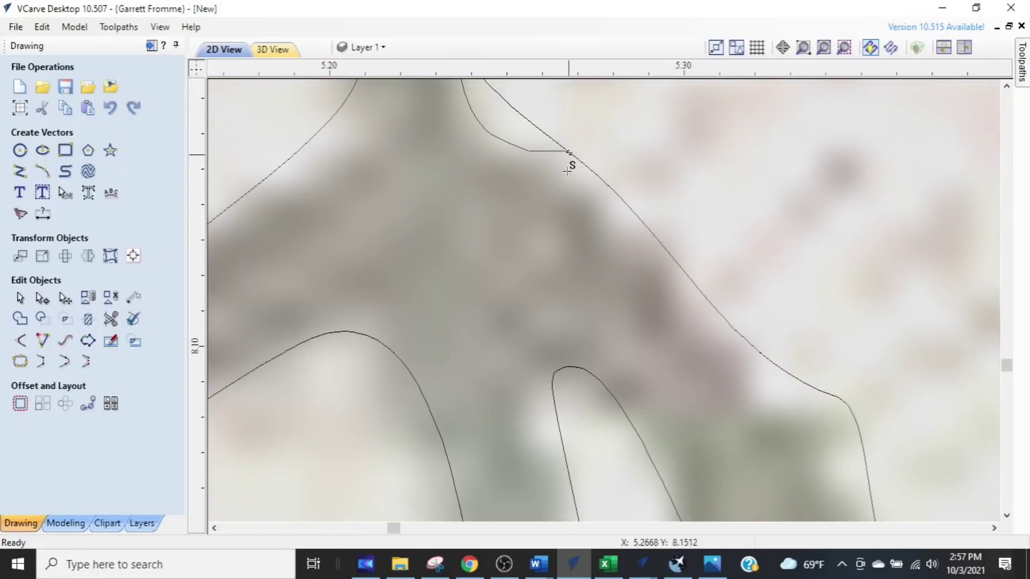
pyautogui.click(607, 198)
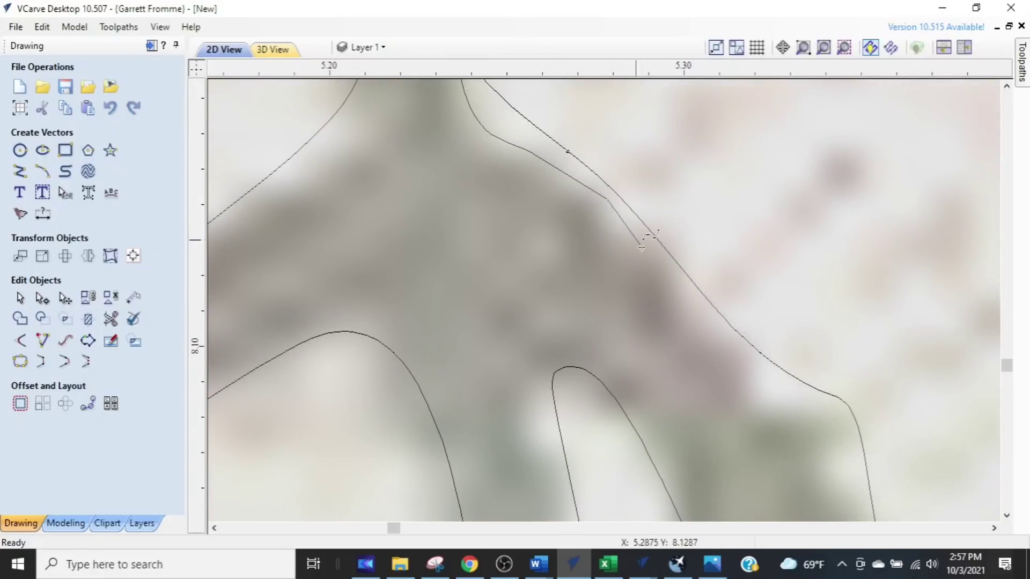
pyautogui.click(678, 265)
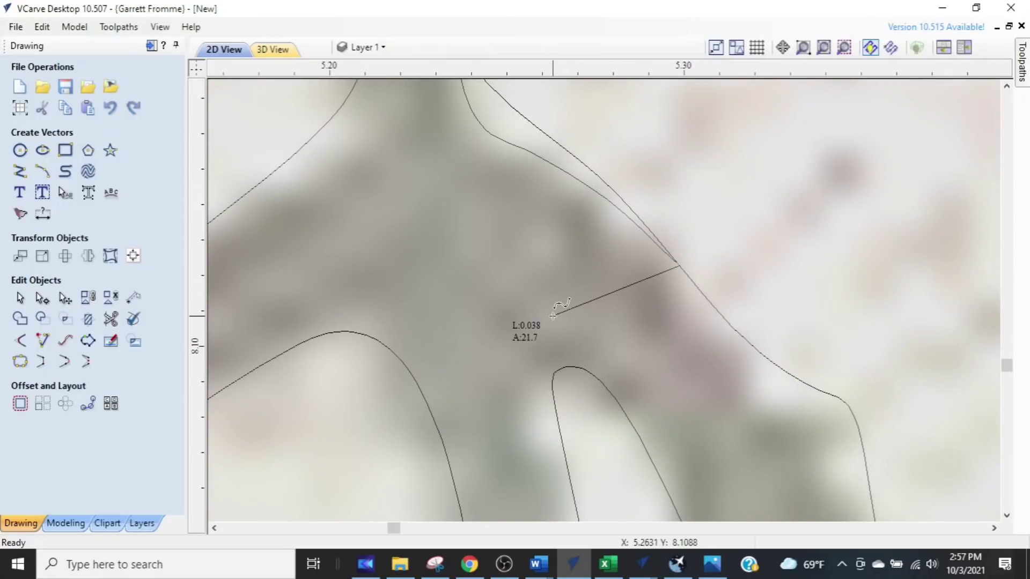
pyautogui.press('Escape')
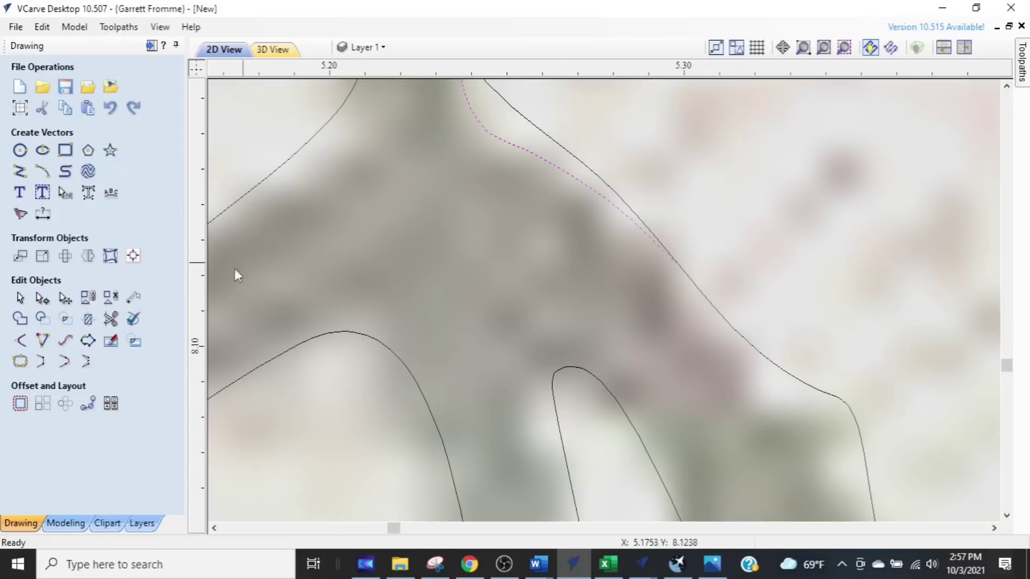
pyautogui.moveTo(501, 244); pyautogui.dragTo(508, 331, button='middle')
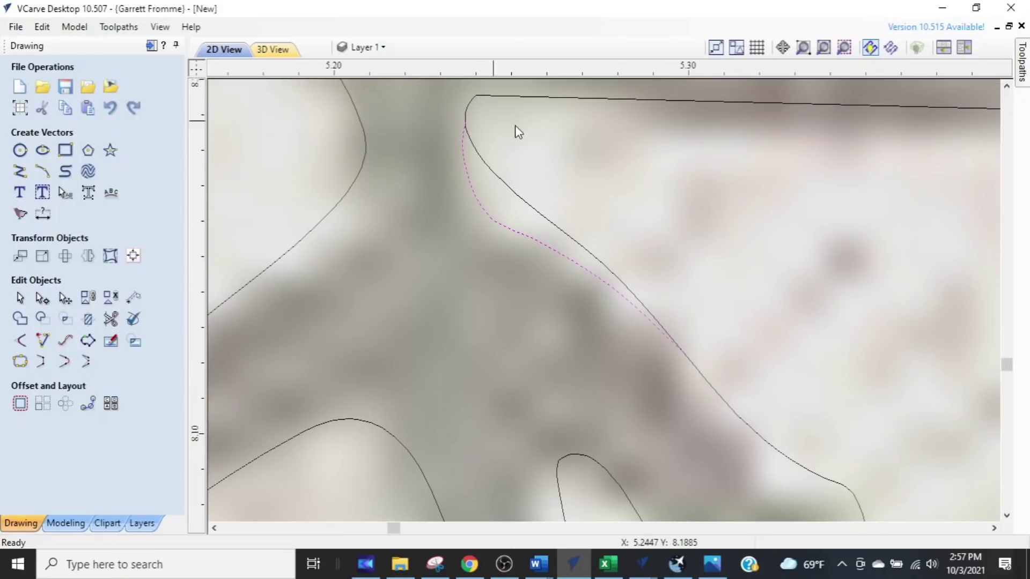
# - Trim away the old outline section lying outside the redrawn curve below the upper corner, and finish trimming
pyautogui.click(111, 318)
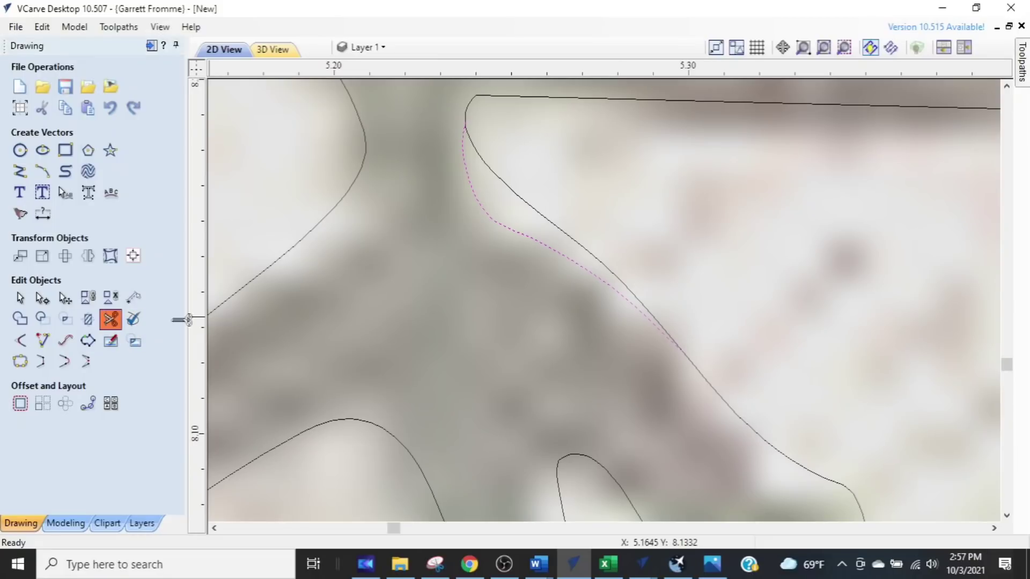
pyautogui.click(518, 189)
pyautogui.scroll(-3, 668, 232)
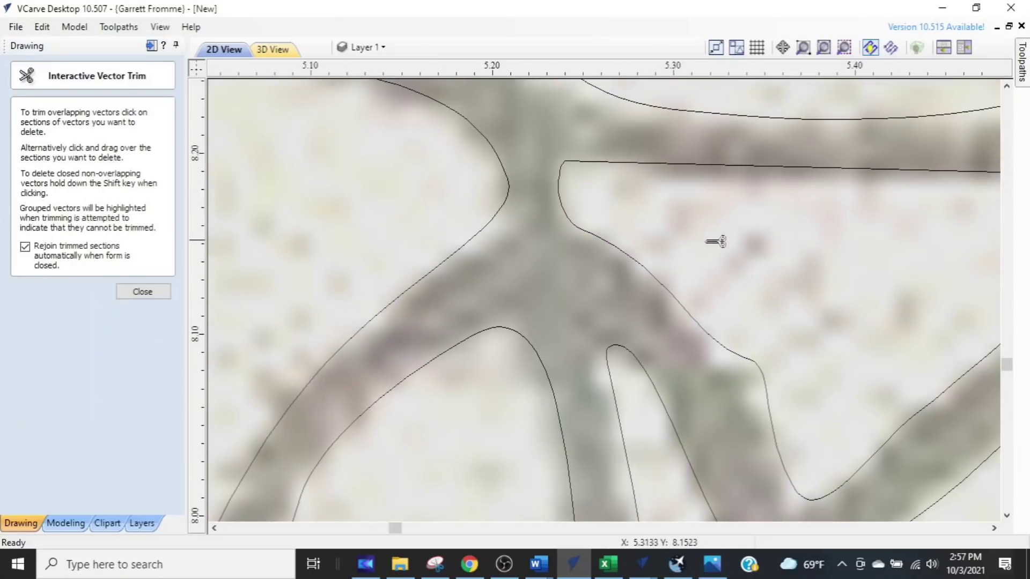
pyautogui.moveTo(715, 233)
pyautogui.mouseDown(button='middle')
pyautogui.moveTo(655, 211)
pyautogui.moveTo(547, 131)
pyautogui.mouseUp(button='middle')
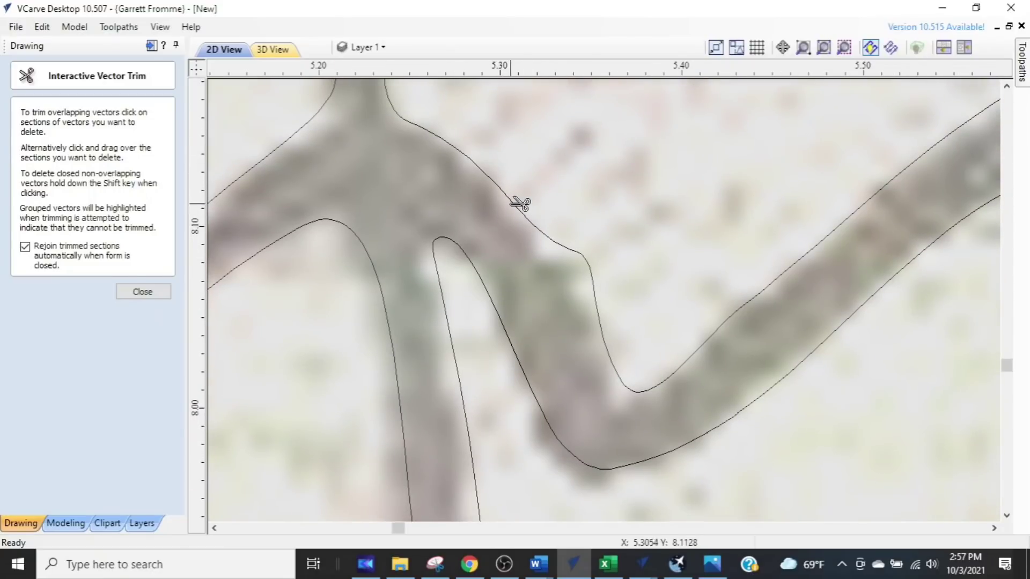
pyautogui.click(142, 292)
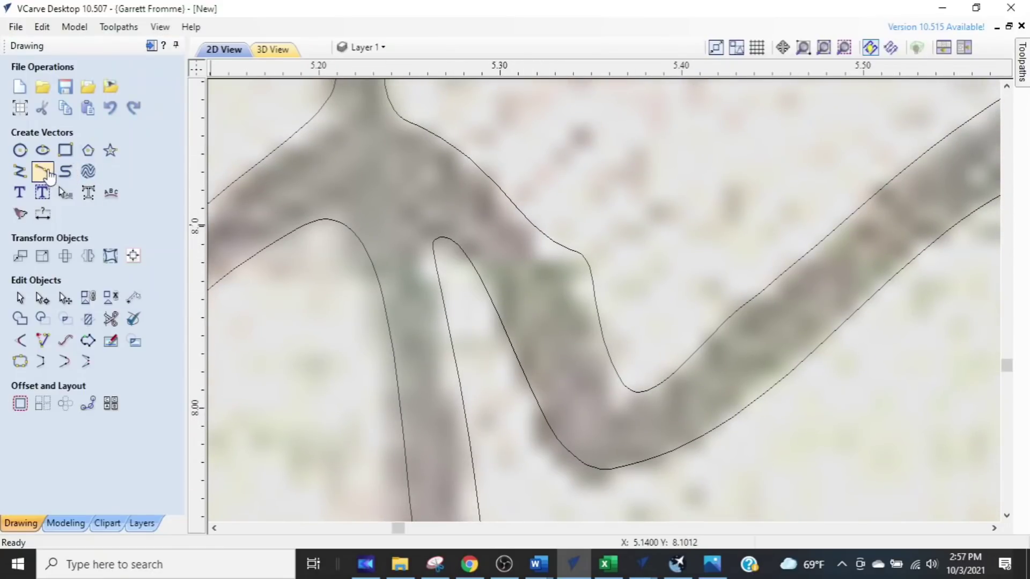
# - Draw a three-point arc with a radius of about 0.305 along the inked edge, from the slope past the bump to just above the valley
pyautogui.click(49, 173)
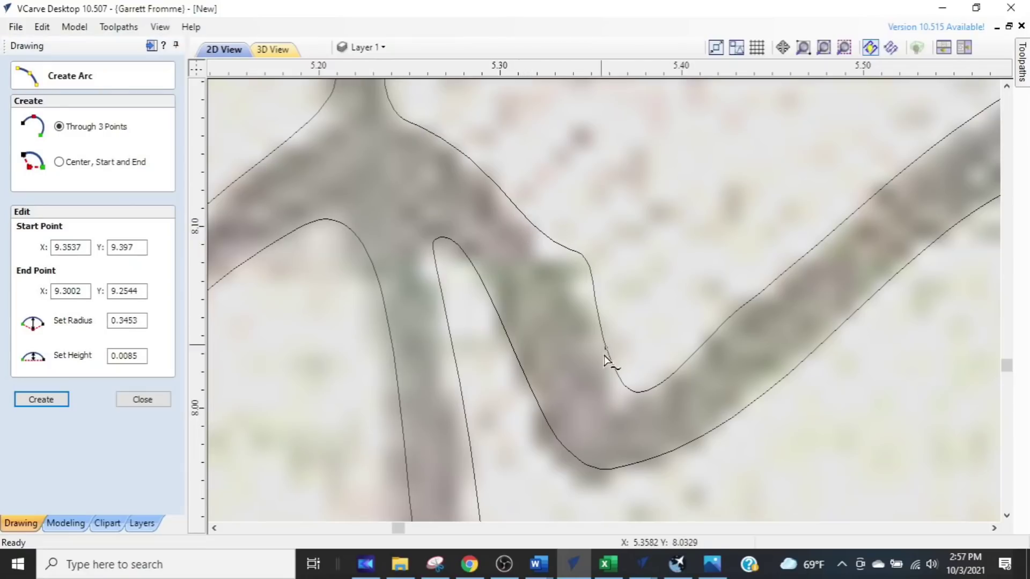
pyautogui.click(615, 386)
pyautogui.scroll(3, 571, 286)
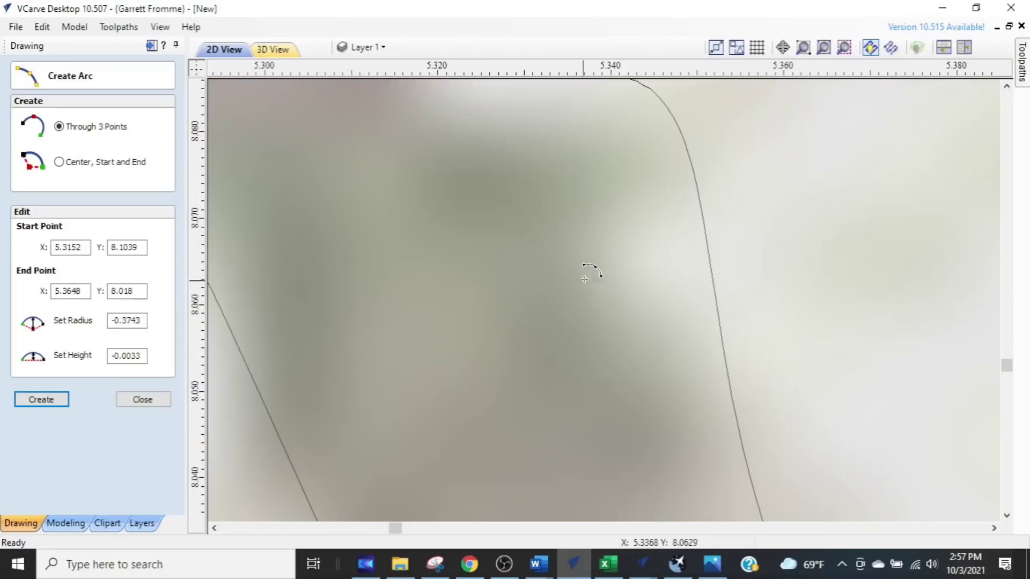
pyautogui.scroll(-1, 602, 370)
pyautogui.scroll(-1, 621, 340)
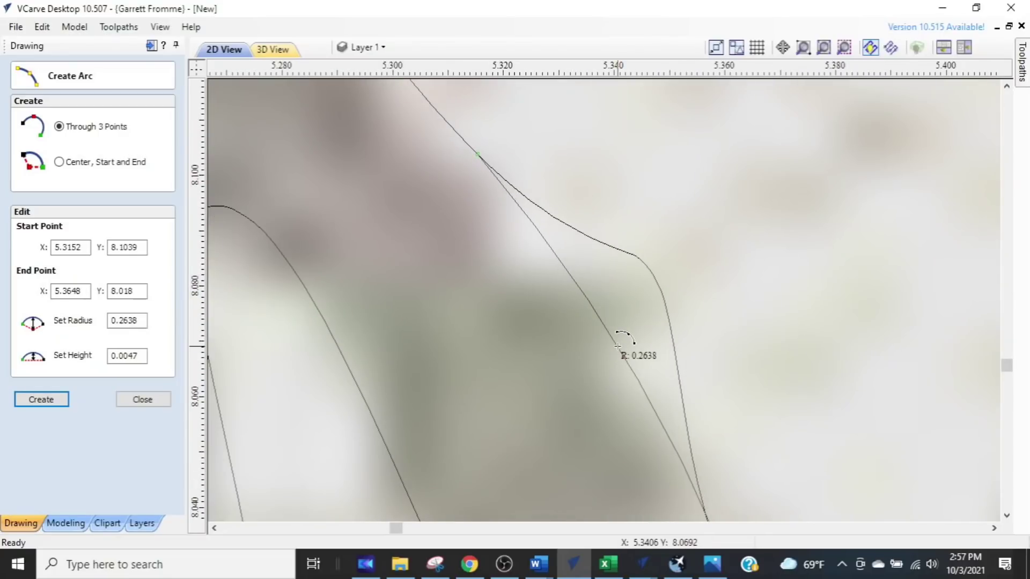
pyautogui.click(615, 349)
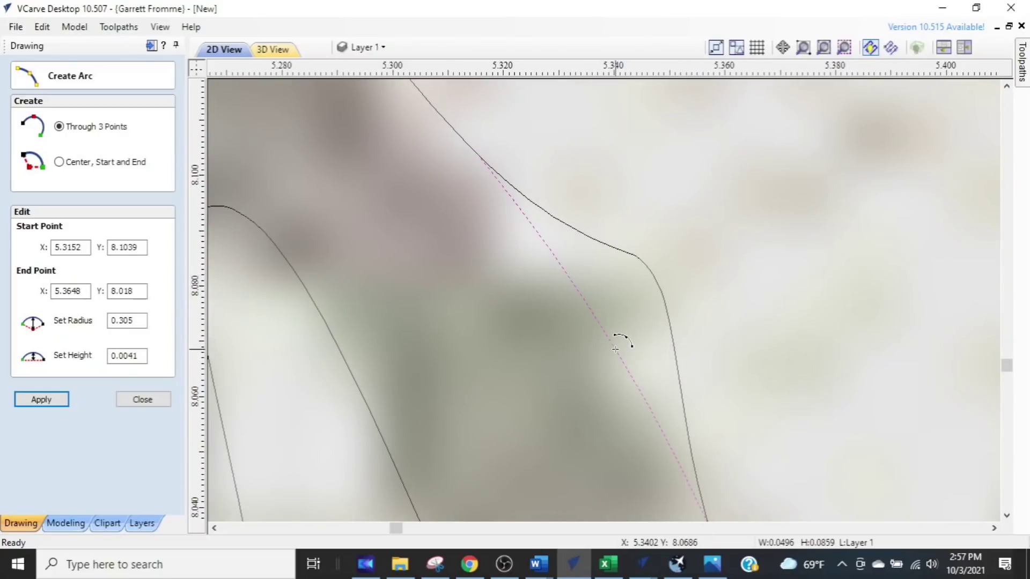
pyautogui.scroll(-3, 616, 344)
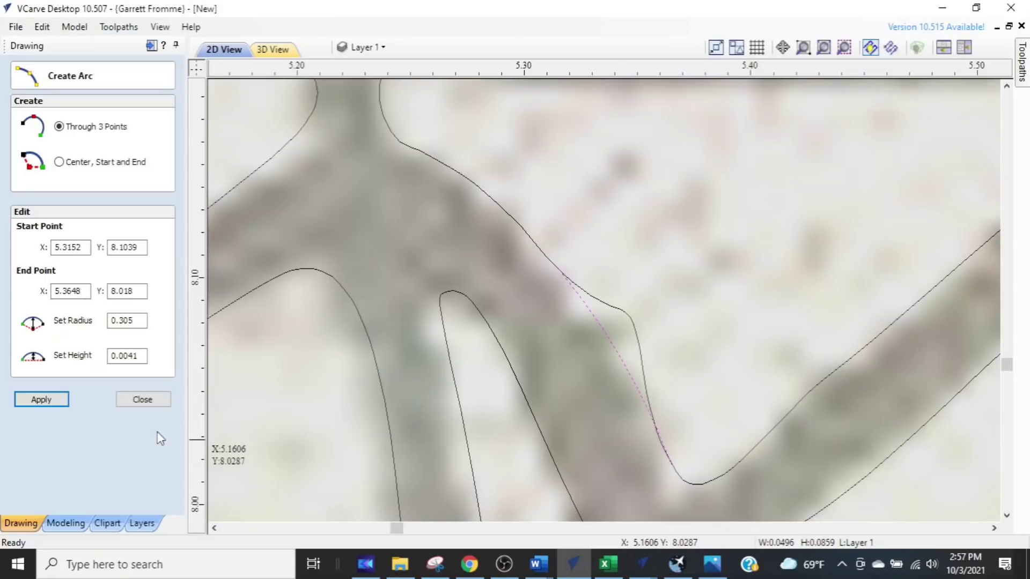
pyautogui.click(140, 401)
# - Trim away the outline's bump that sticks out beyond the new arc
pyautogui.click(131, 360)
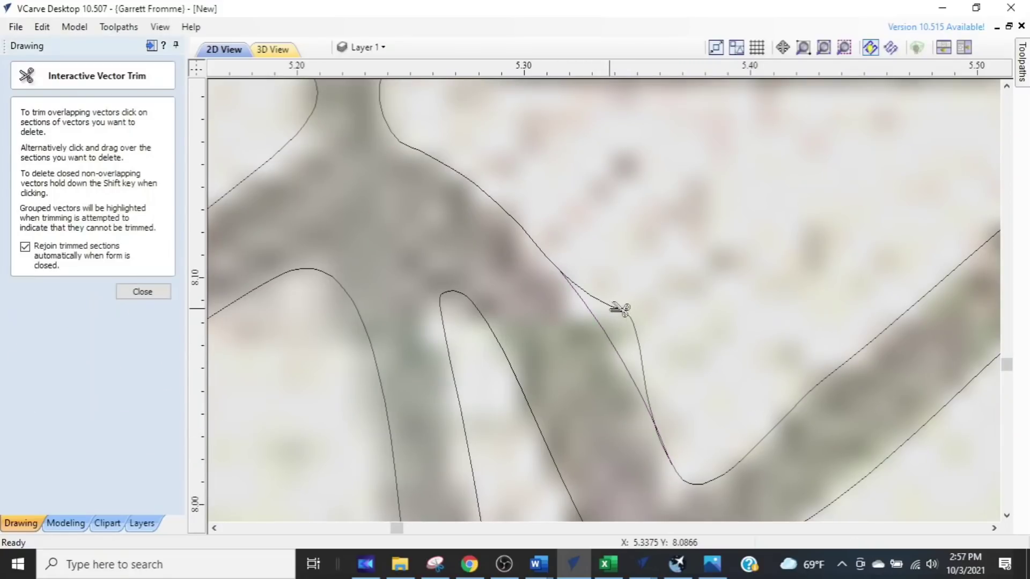
pyautogui.click(617, 306)
pyautogui.scroll(2, 697, 441)
pyautogui.scroll(-2, 719, 473)
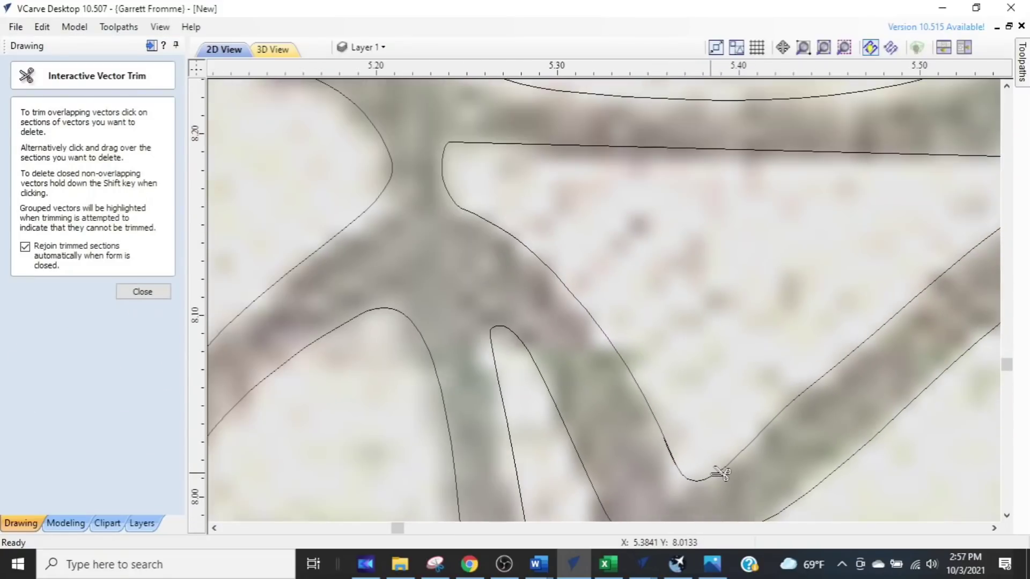
# - Trim the overlapping sliver where the new arc meets the outline just above the valley, and finish trimming
pyautogui.scroll(5, 708, 468)
pyautogui.scroll(2, 590, 413)
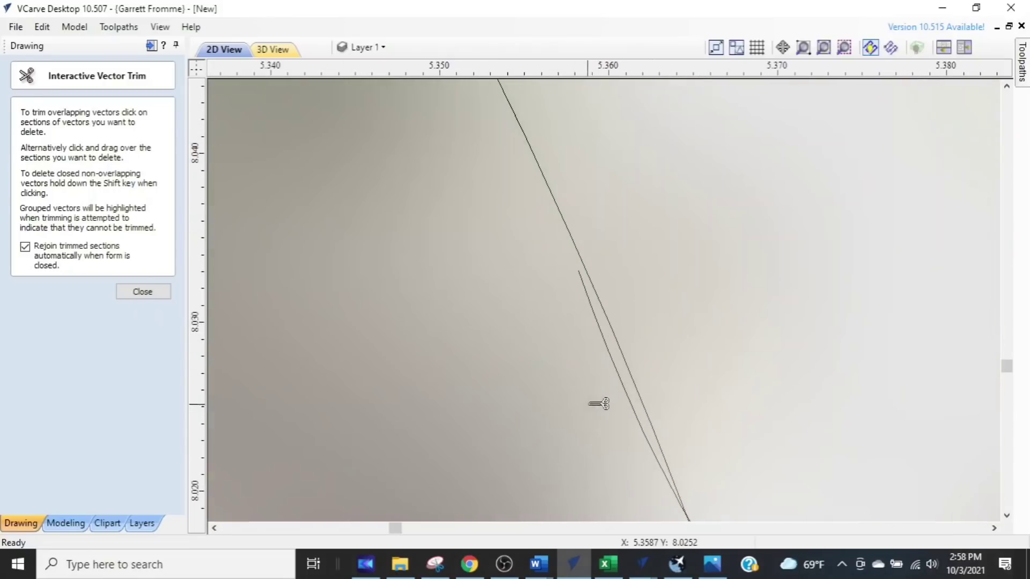
pyautogui.scroll(3, 616, 400)
pyautogui.click(688, 394)
pyautogui.scroll(-3, 593, 437)
pyautogui.scroll(-5, 555, 410)
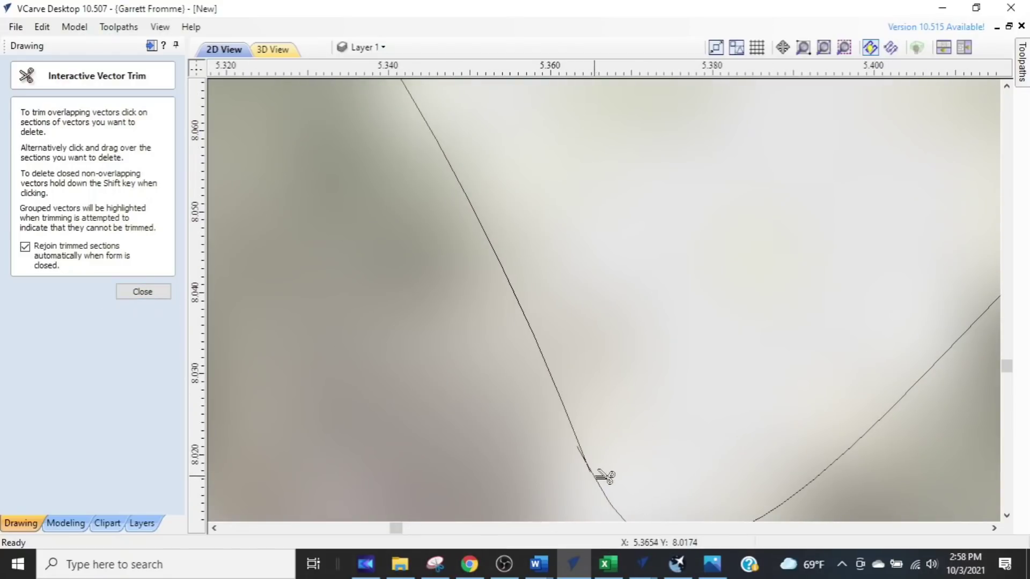
pyautogui.scroll(2, 602, 474)
pyautogui.click(142, 293)
pyautogui.scroll(-7, 583, 443)
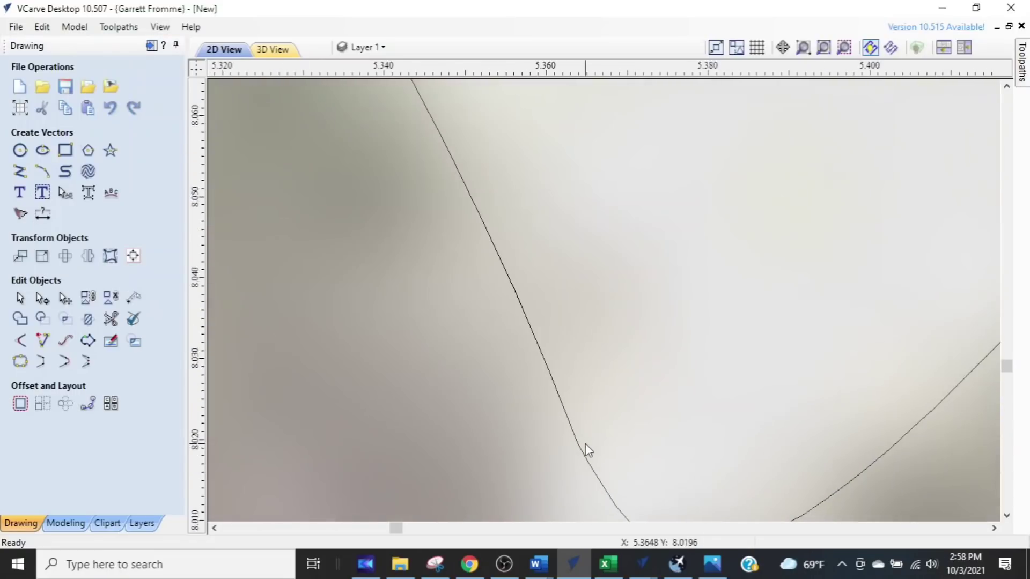
pyautogui.scroll(-3, 427, 311)
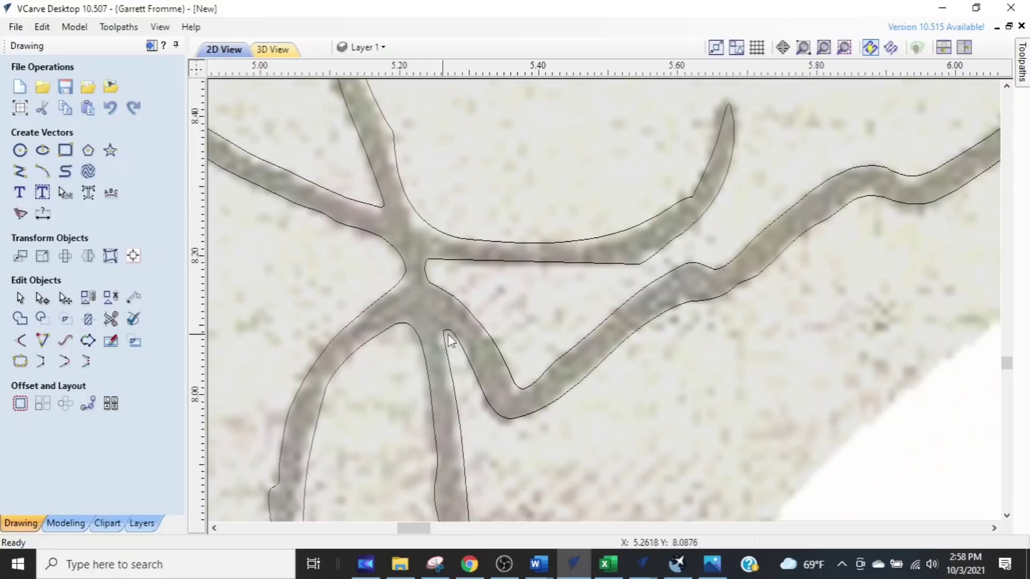
pyautogui.scroll(-3, 428, 291)
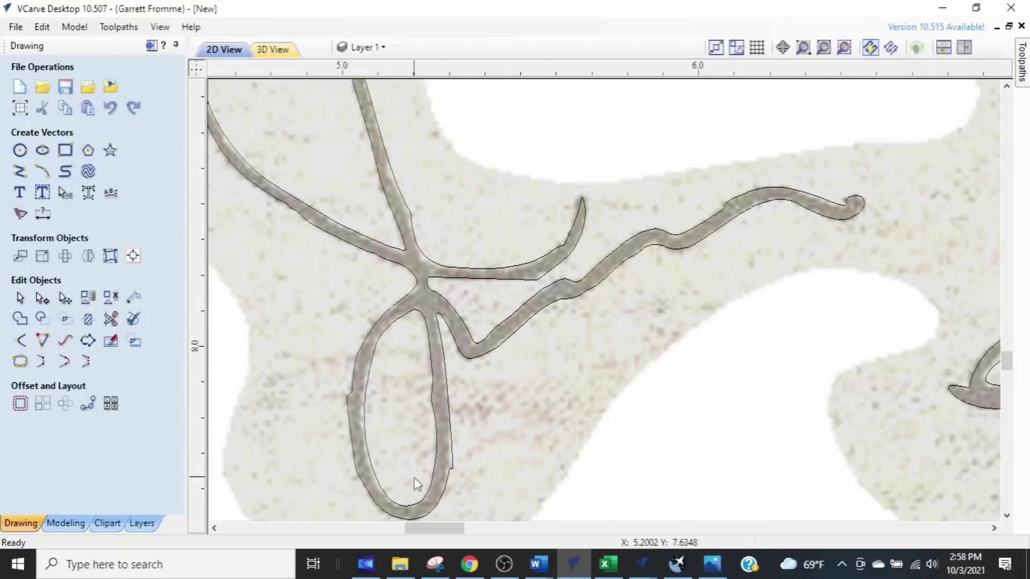
pyautogui.scroll(4, 449, 394)
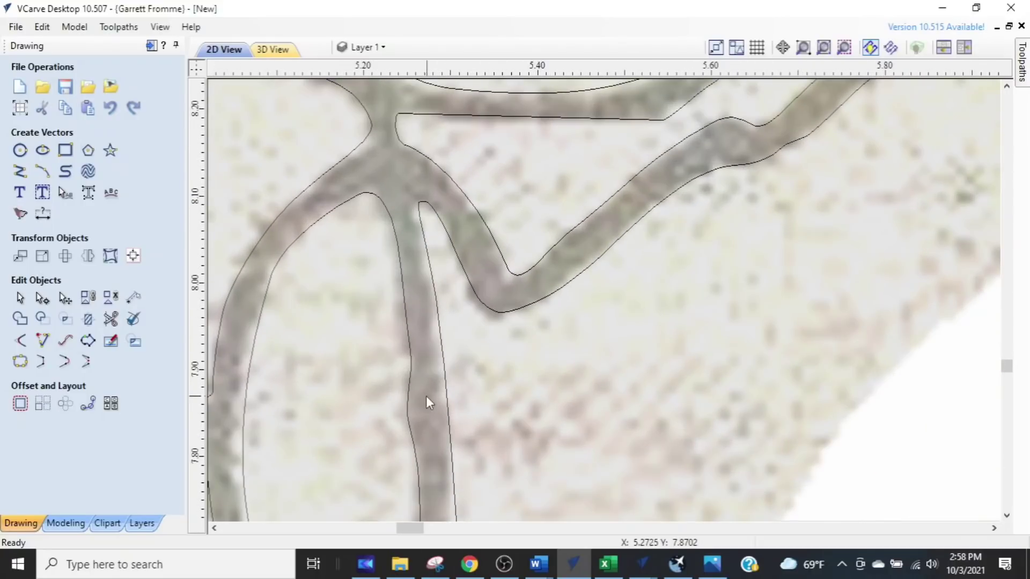
pyautogui.moveTo(427, 396); pyautogui.dragTo(634, 381, button='middle')
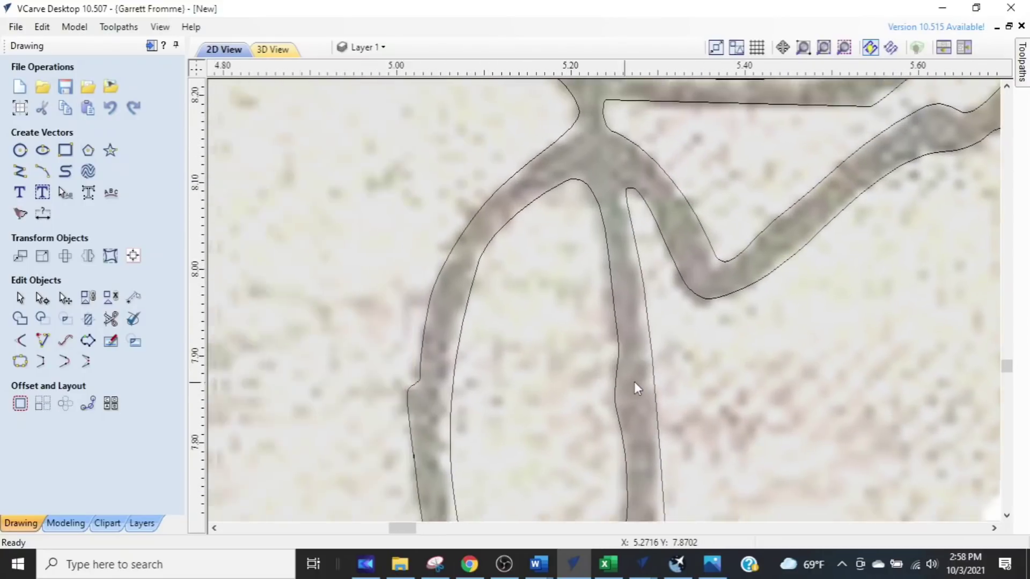
pyautogui.click(411, 387)
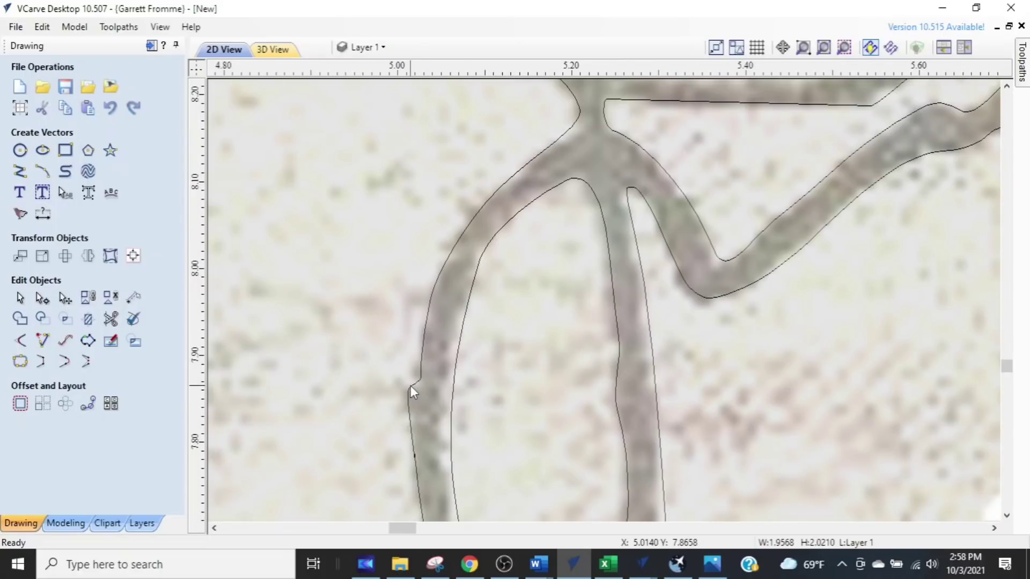
pyautogui.doubleClick(410, 386)
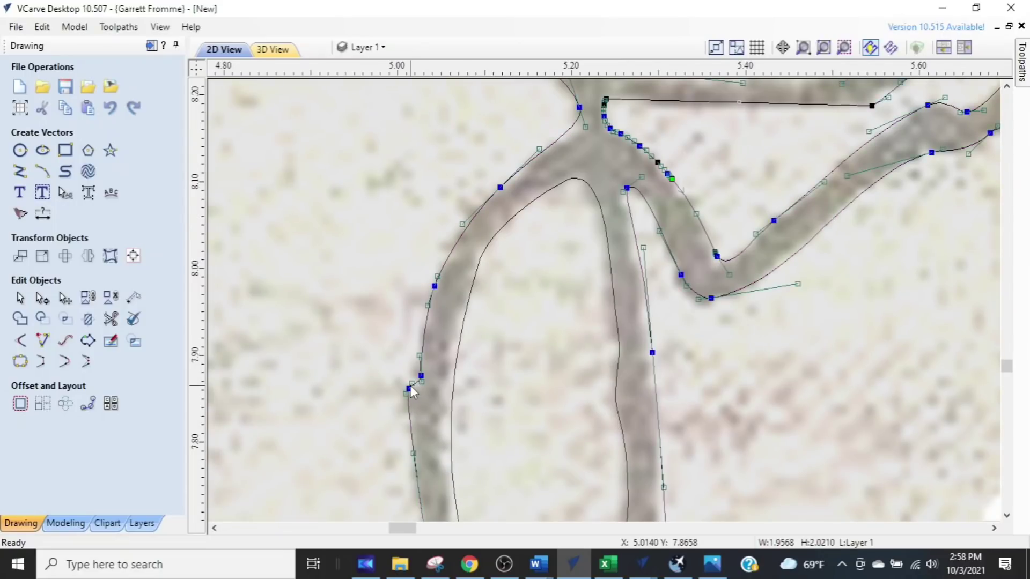
pyautogui.scroll(6, 411, 387)
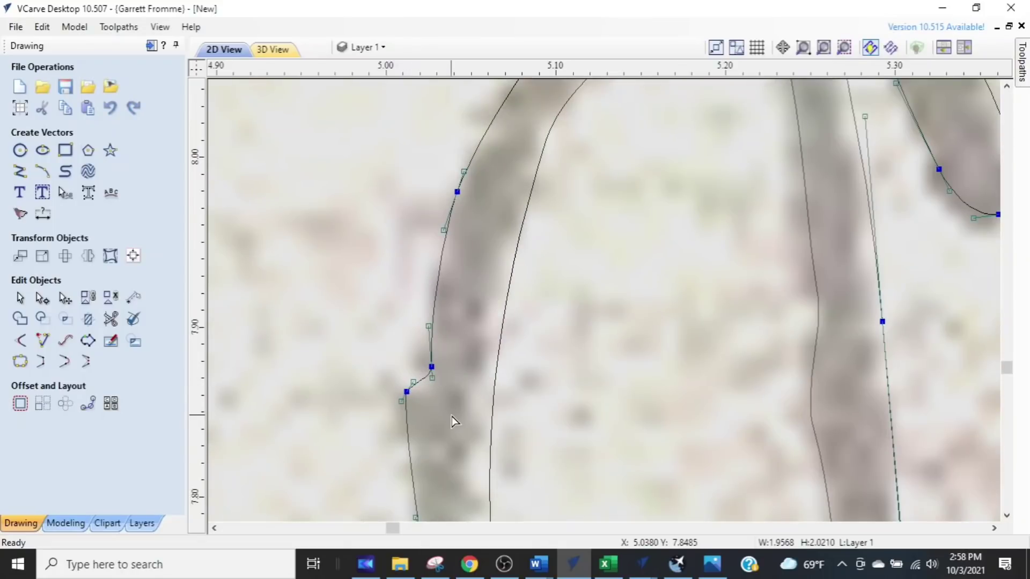
pyautogui.scroll(-4, 452, 416)
# - Edit the nodes of the loop's inner outline and move the lower node on its left side outward onto the inked edge
pyautogui.moveTo(464, 418); pyautogui.dragTo(500, 281, button='middle')
pyautogui.scroll(1, 501, 281)
pyautogui.scroll(1, 501, 287)
pyautogui.click(509, 315)
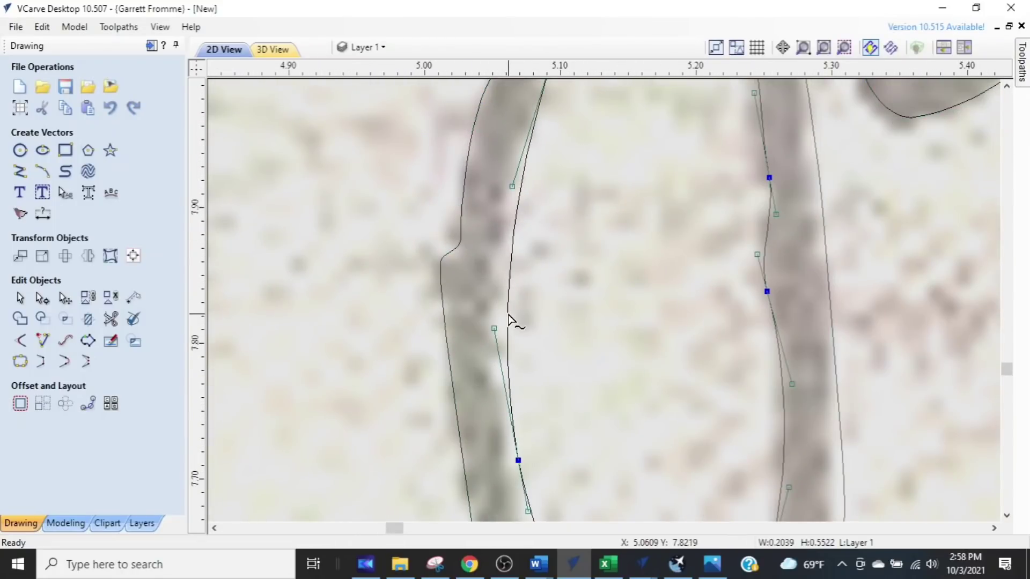
pyautogui.scroll(-2, 542, 279)
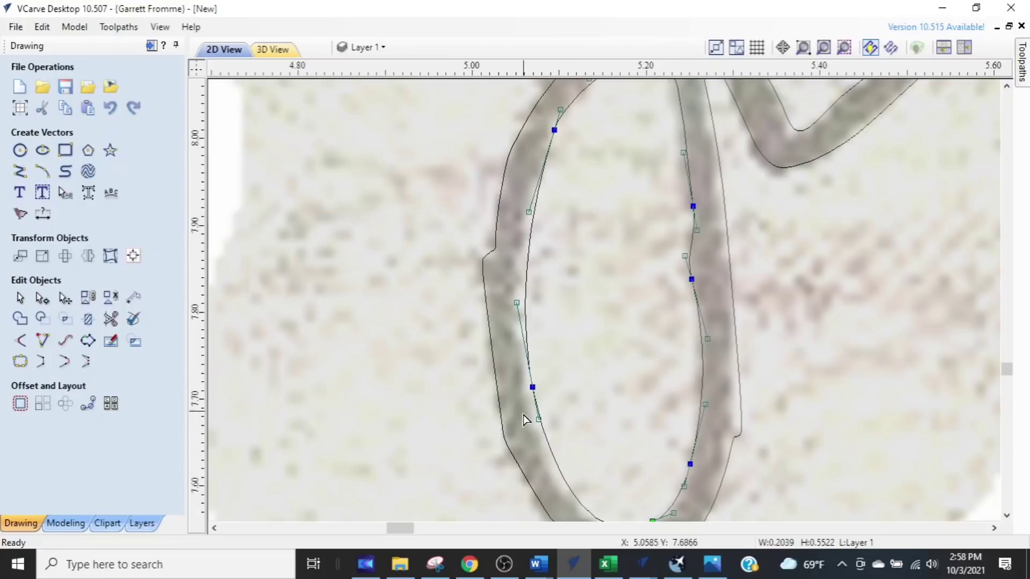
pyautogui.press('p')
pyautogui.scroll(2, 534, 385)
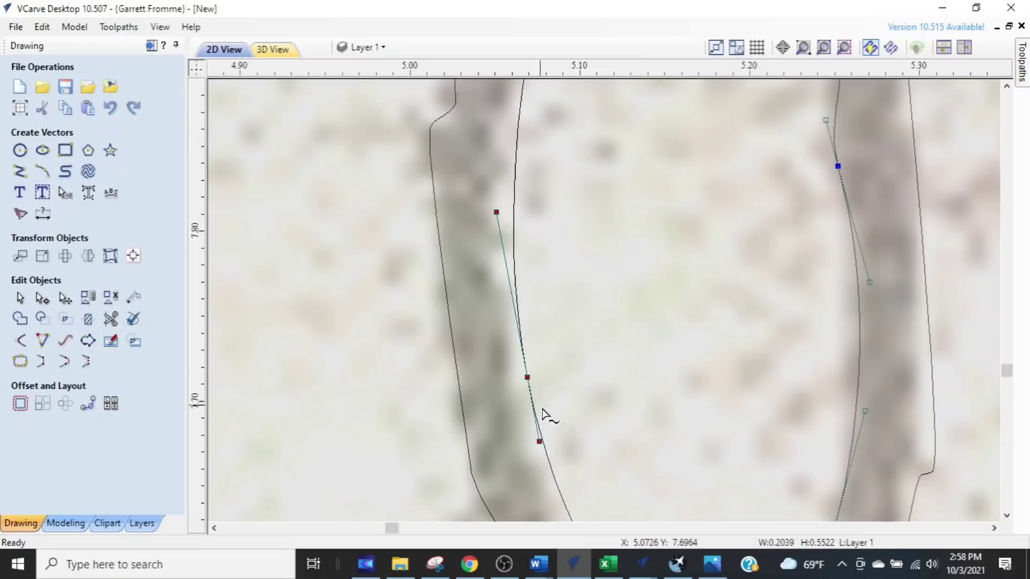
pyautogui.moveTo(528, 376); pyautogui.dragTo(514, 377)
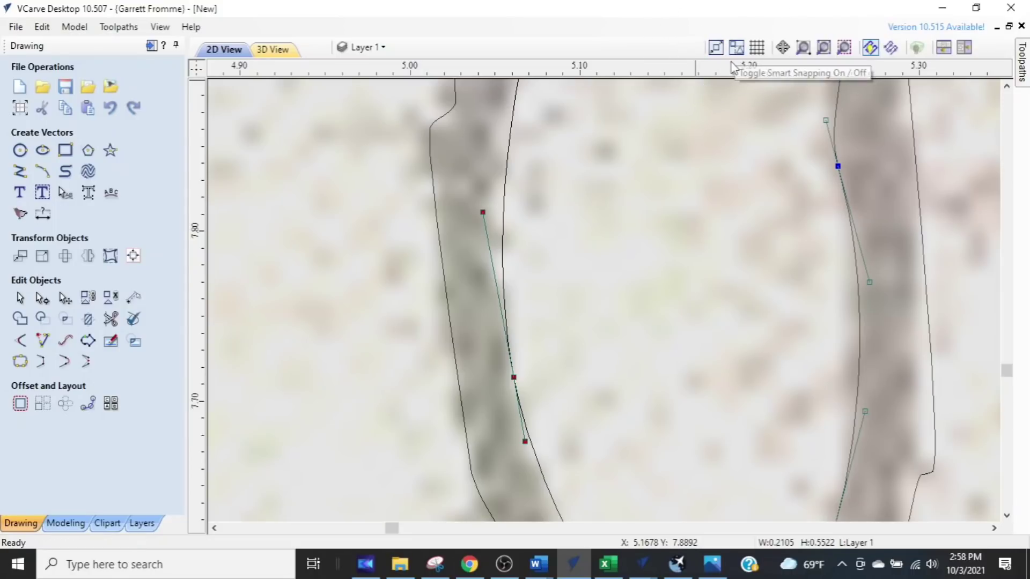
# - Turn off both geometry snapping and smart snapping
pyautogui.moveTo(803, 364); pyautogui.dragTo(566, 488, button='middle')
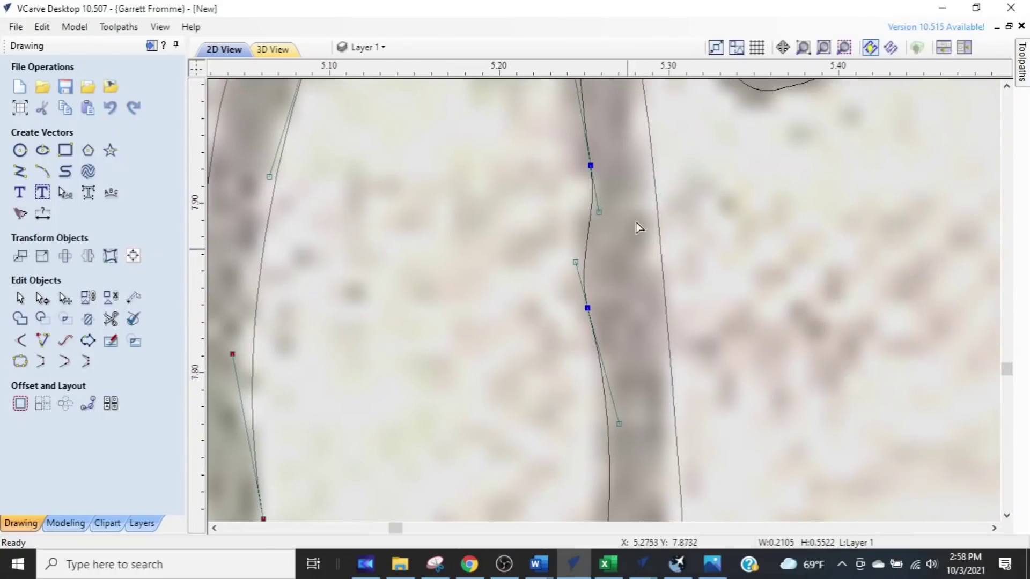
pyautogui.click(716, 47)
pyautogui.click(737, 47)
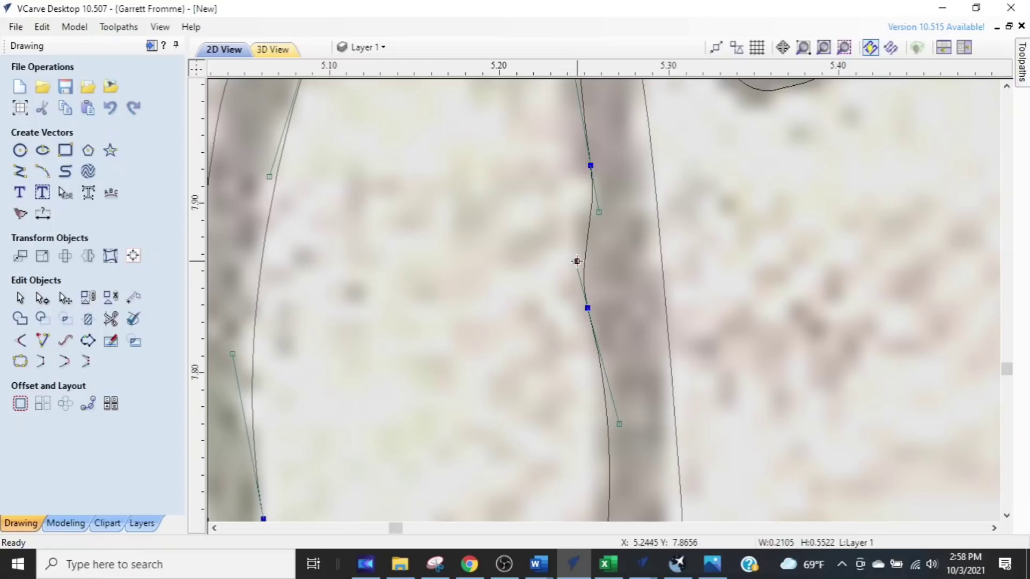
# - Straighten the inner outline's right side by shifting the wobble's node and handle, and lengthen the upper left node's lower handle toward the inked edge
pyautogui.moveTo(577, 261); pyautogui.dragTo(587, 255)
pyautogui.moveTo(585, 307); pyautogui.dragTo(593, 307)
pyautogui.scroll(-2, 573, 431)
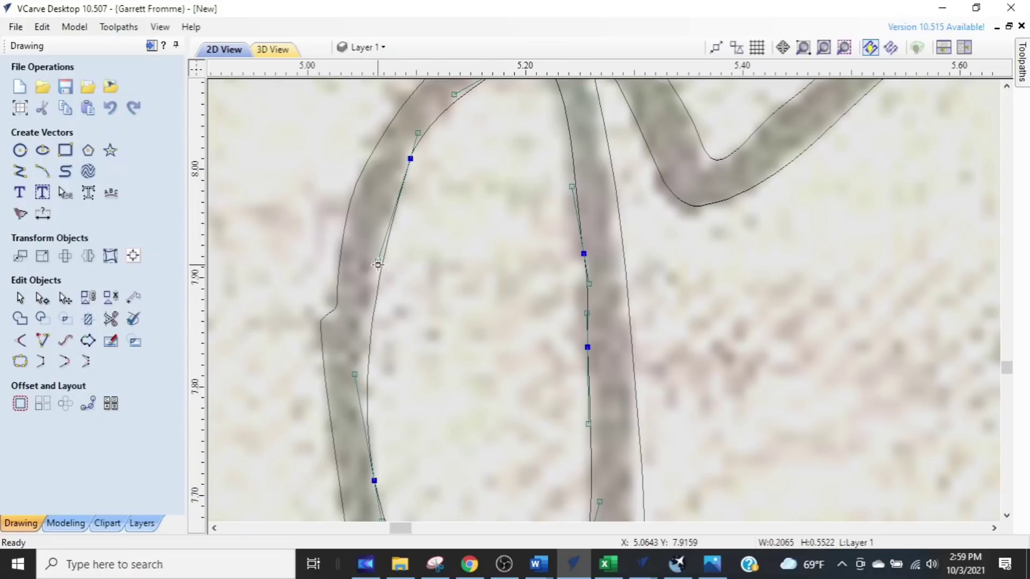
pyautogui.moveTo(381, 261); pyautogui.dragTo(355, 316)
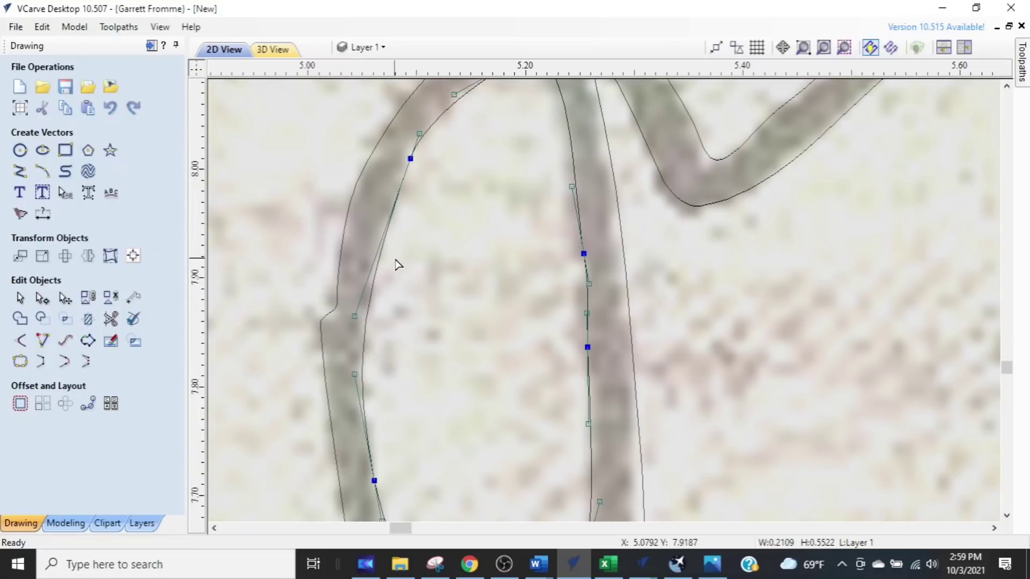
# - Remove the notch on the loop's outer left edge by deleting its lower node and moving the remaining node out onto the inked edge
pyautogui.click(329, 315)
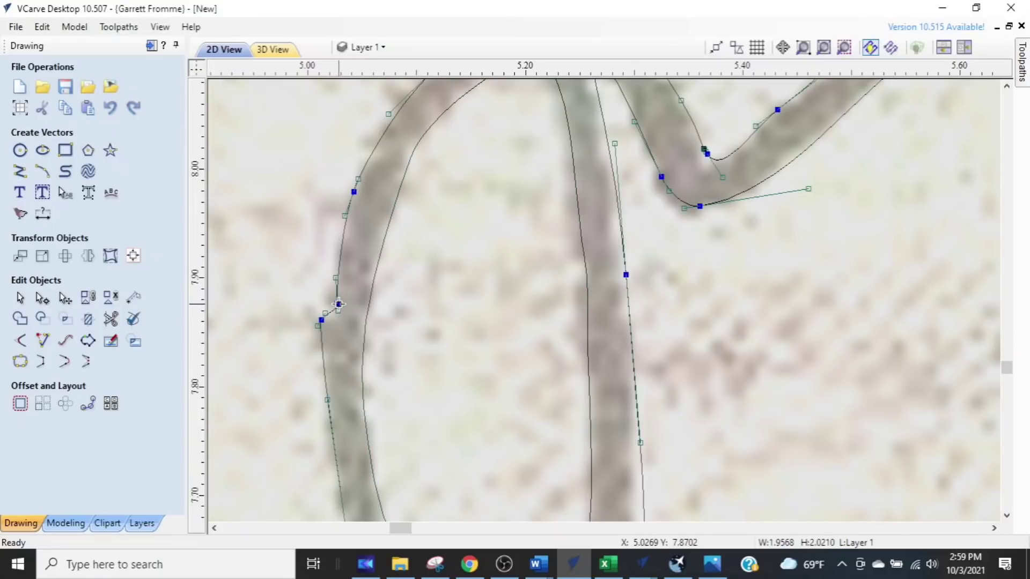
pyautogui.scroll(2, 338, 304)
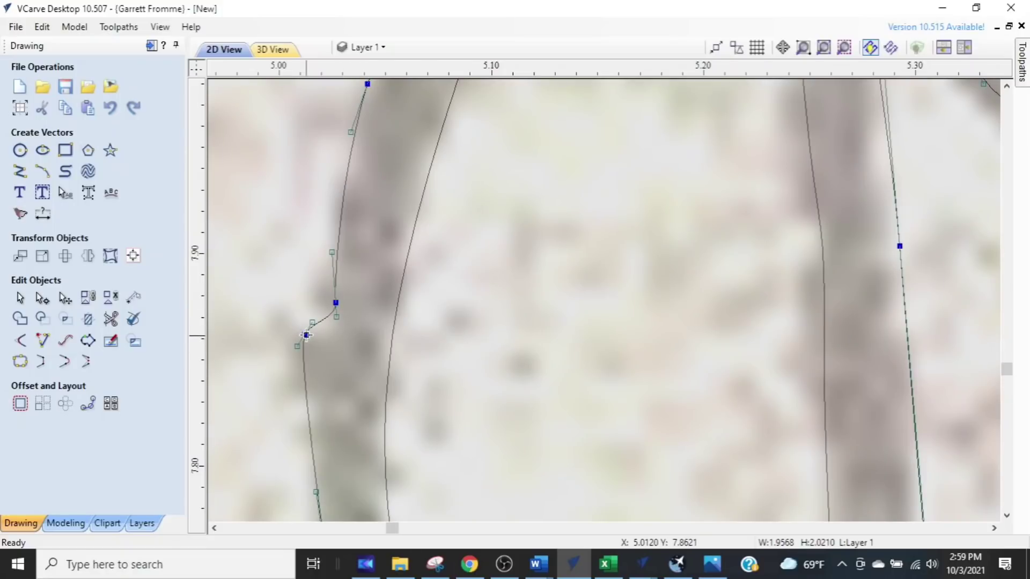
pyautogui.press('Delete')
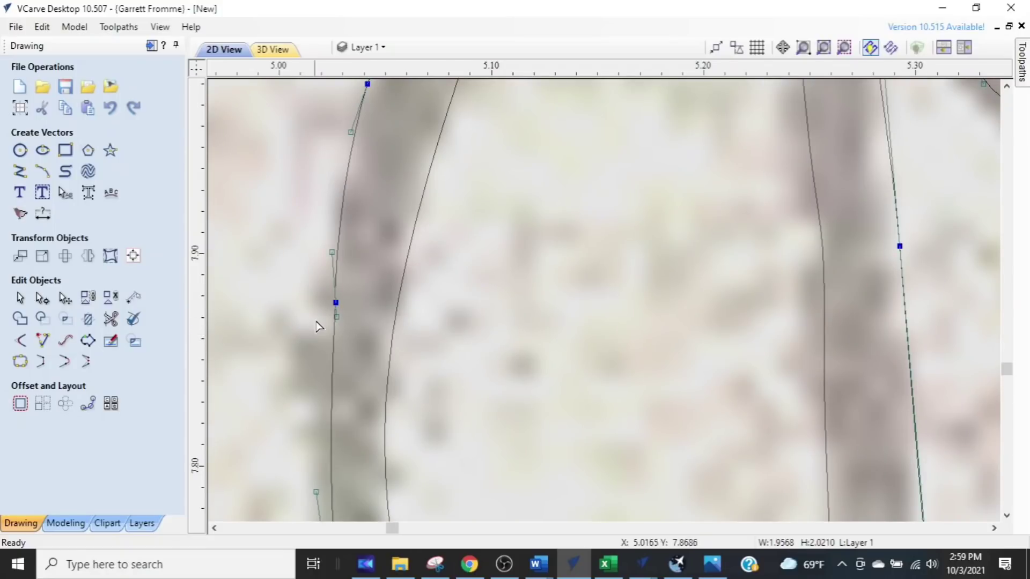
pyautogui.hotkey('ctrl', 'z')
pyautogui.scroll(-2, 359, 387)
pyautogui.scroll(-3, 340, 349)
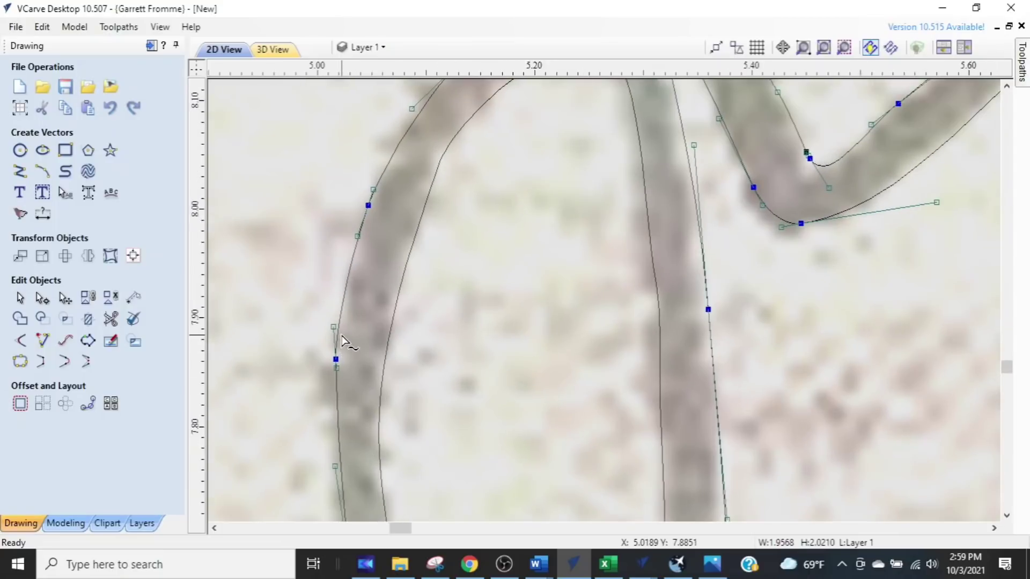
# - Remove the notch on the loop's outer right edge by deleting its outer node and pulling the remaining node's upper handle upward
pyautogui.scroll(3, 499, 375)
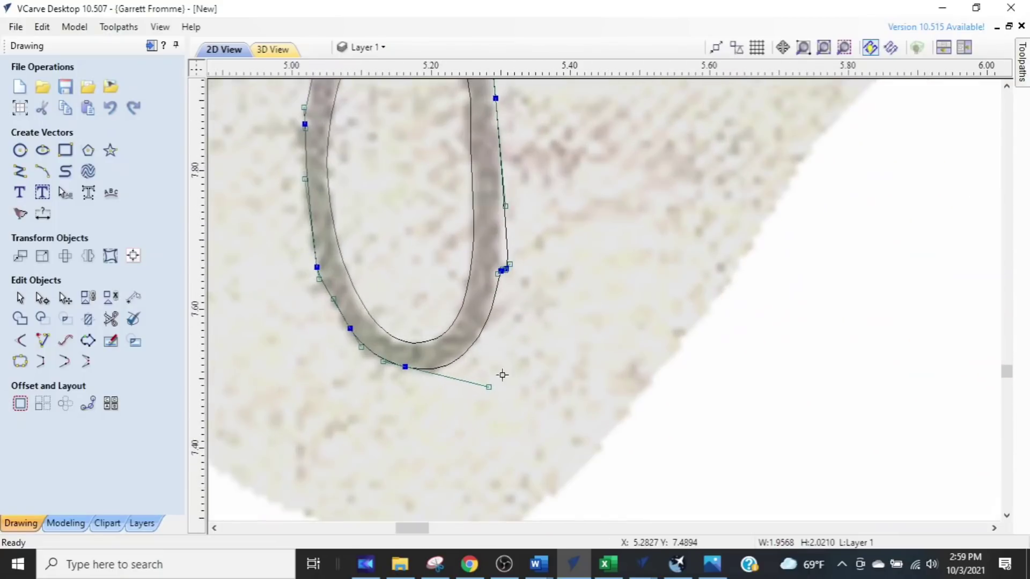
pyautogui.scroll(6, 462, 359)
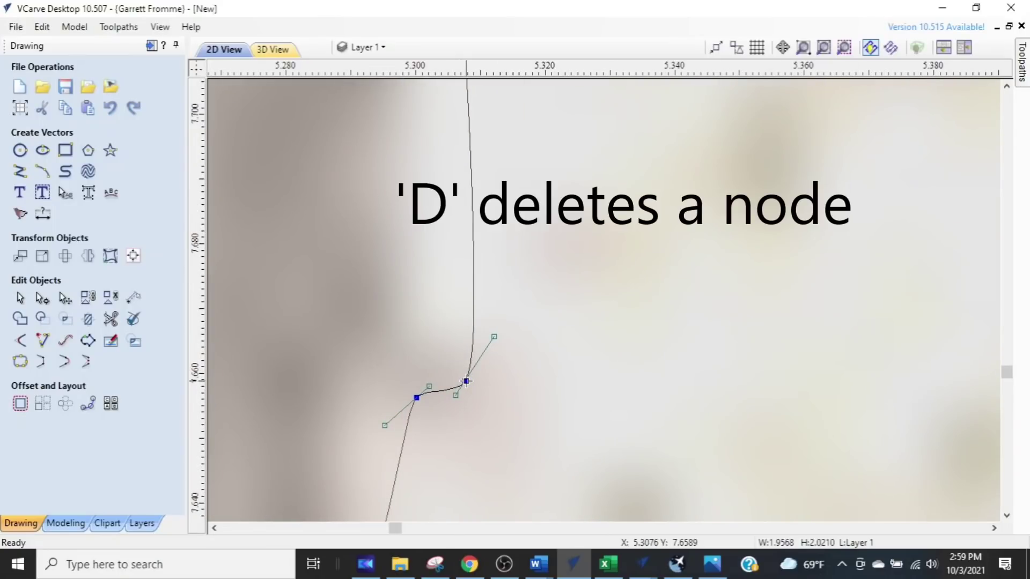
pyautogui.press('d')
pyautogui.scroll(-1, 467, 383)
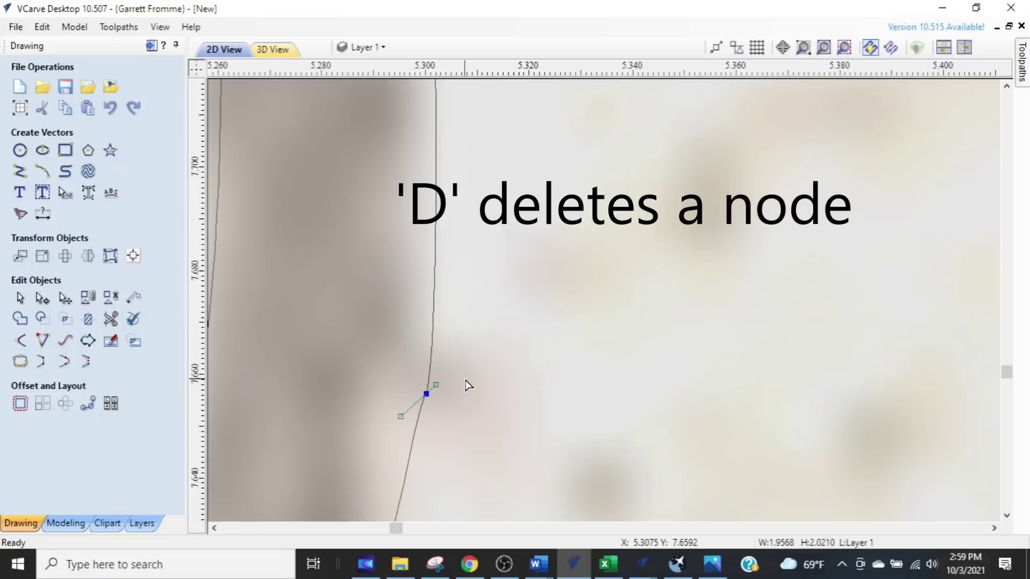
pyautogui.moveTo(437, 383); pyautogui.dragTo(436, 351)
pyautogui.scroll(-3, 460, 408)
pyautogui.scroll(-5, 489, 395)
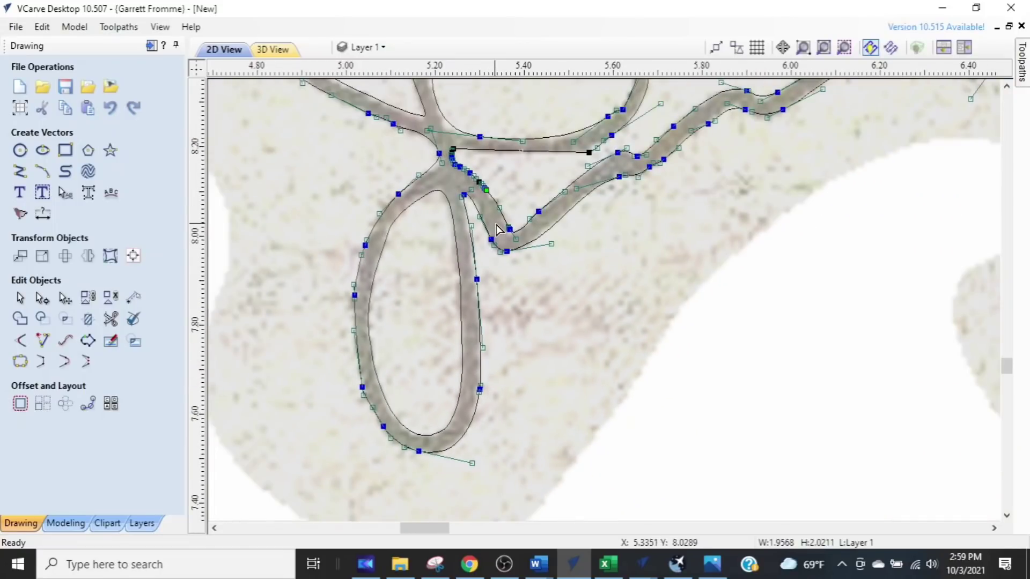
# - With geometry and smart snapping turned on, draw a curve along the inked corner joining the horizontal stroke's upper edge to the stem's right edge
pyautogui.scroll(5, 426, 260)
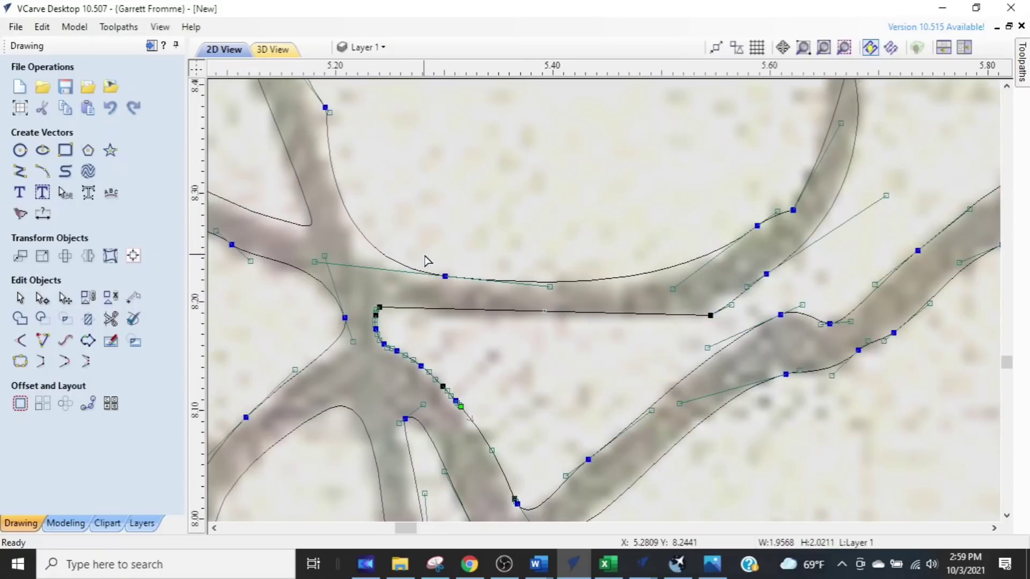
pyautogui.moveTo(479, 249); pyautogui.dragTo(645, 365, button='middle')
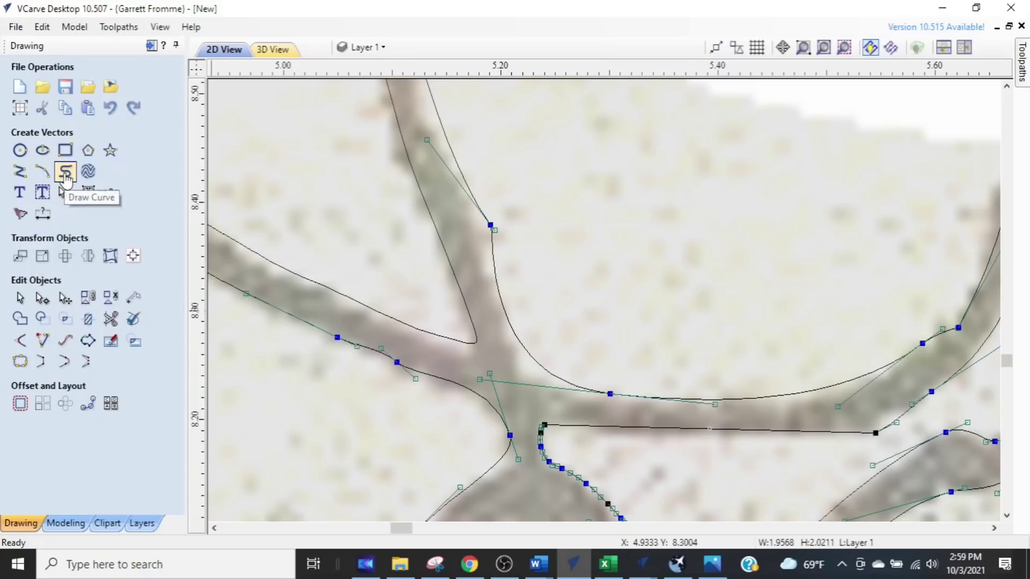
pyautogui.click(65, 175)
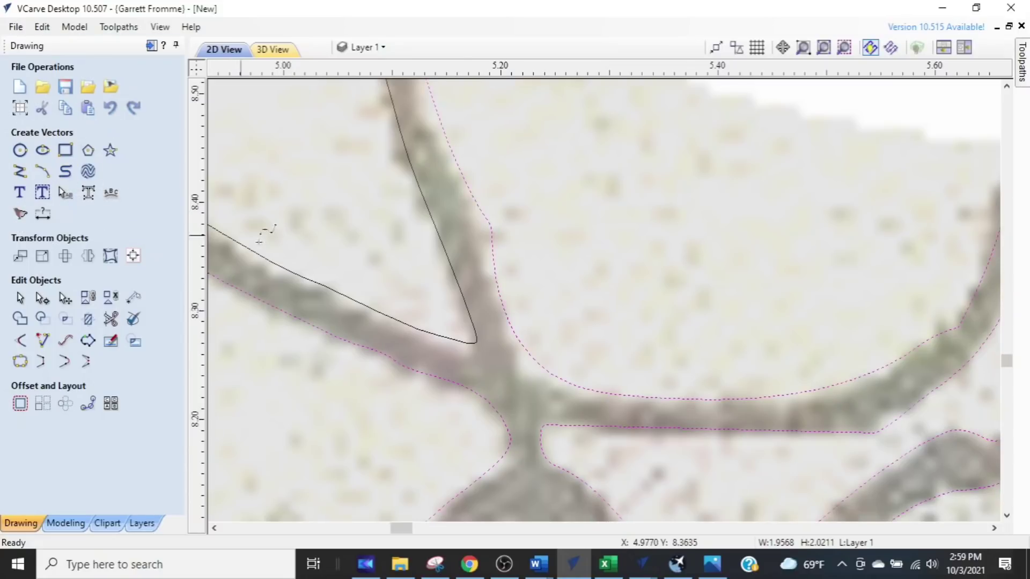
pyautogui.scroll(2, 601, 361)
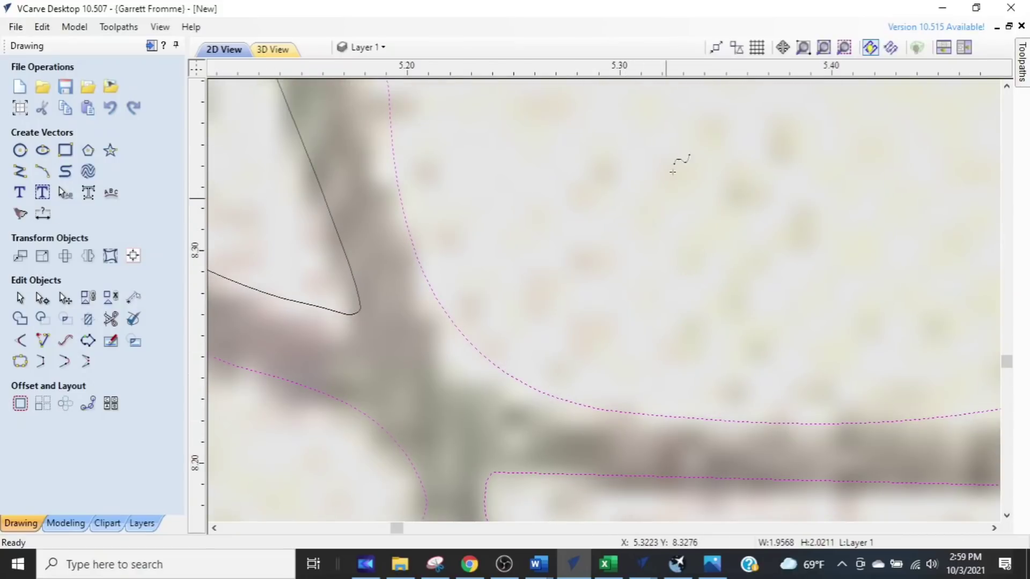
pyautogui.click(734, 49)
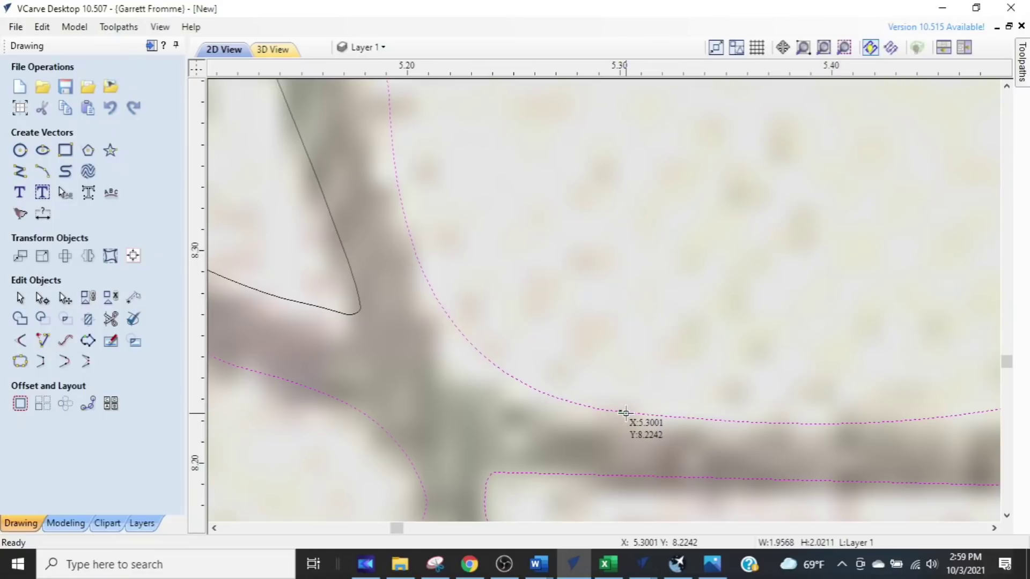
pyautogui.click(625, 413)
pyautogui.scroll(2, 555, 412)
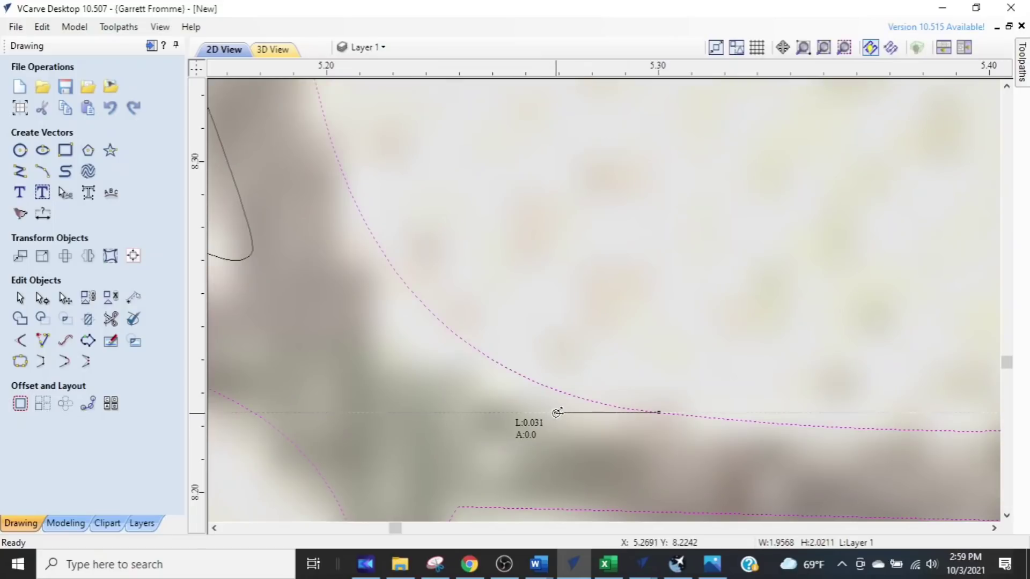
pyautogui.scroll(-1, 543, 408)
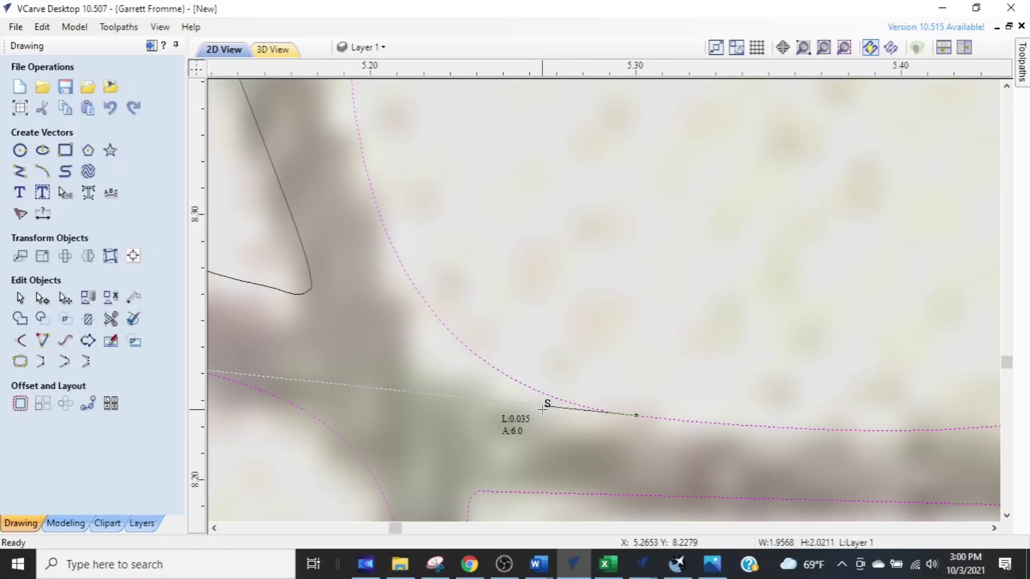
pyautogui.click(467, 398)
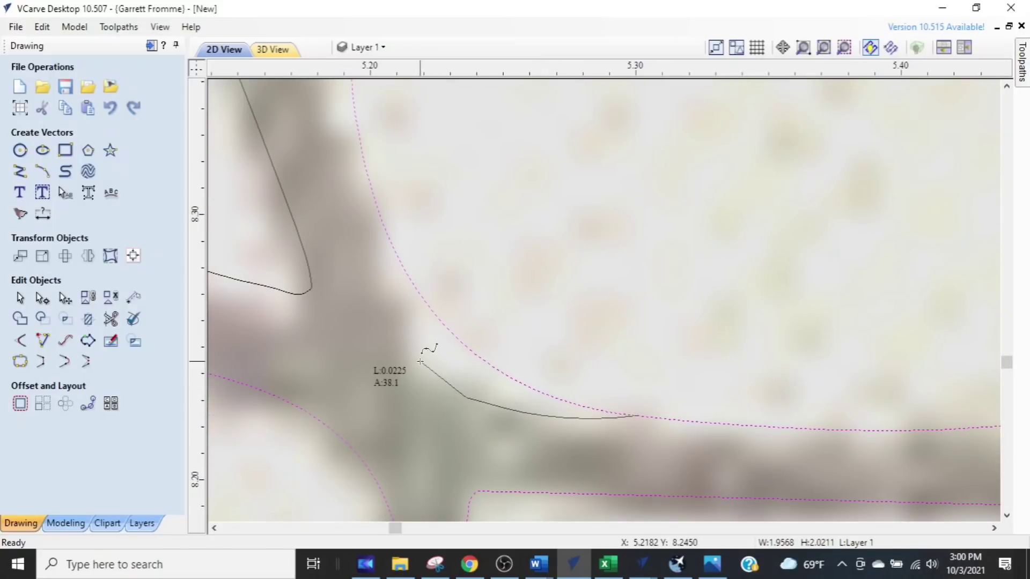
pyautogui.click(407, 315)
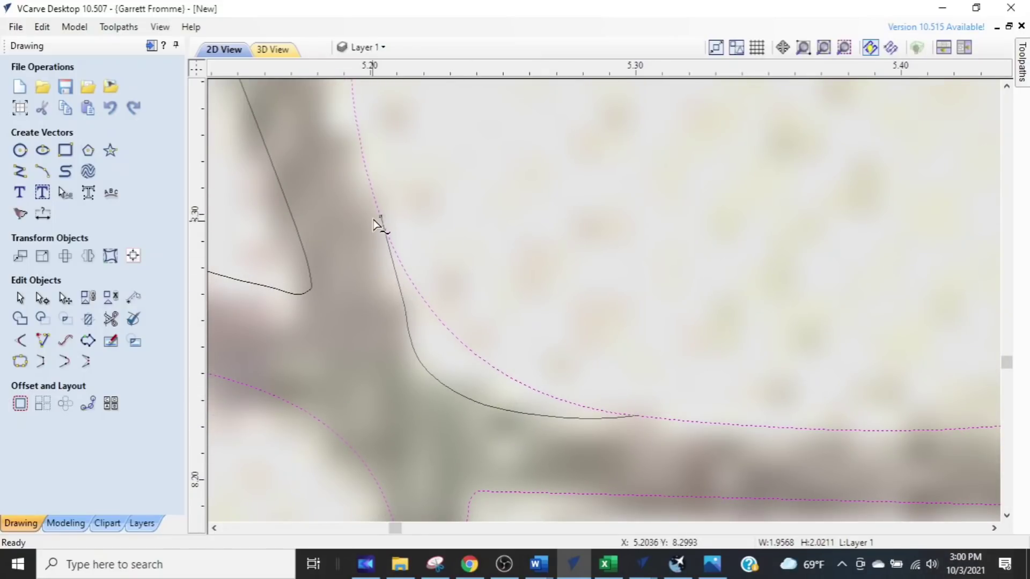
pyautogui.click(367, 176)
pyautogui.press('Escape')
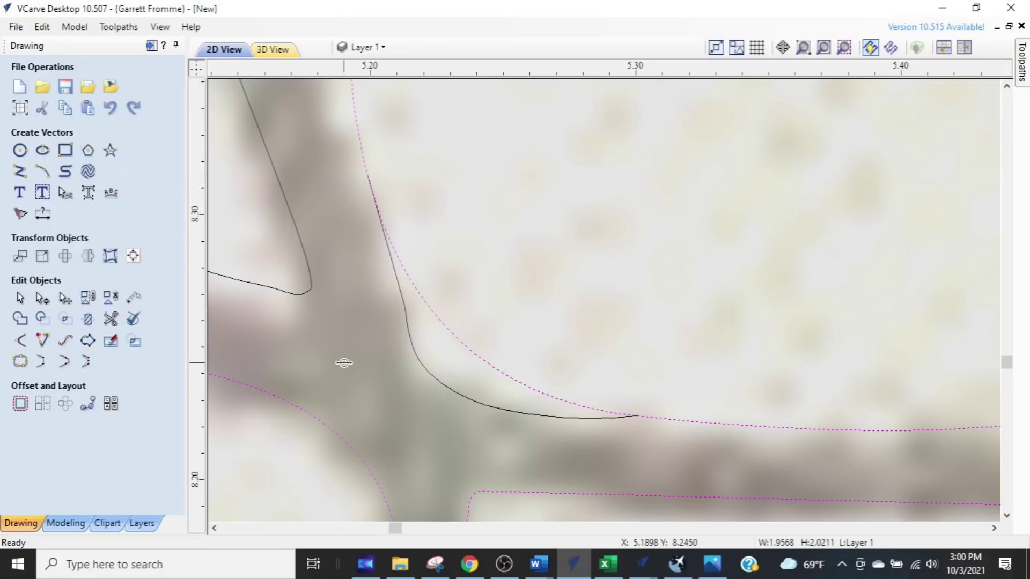
# - Draw a second curve along the inked right edge of the stem, bridging the bulge in the outline above the new corner curve
pyautogui.scroll(-2, 349, 365)
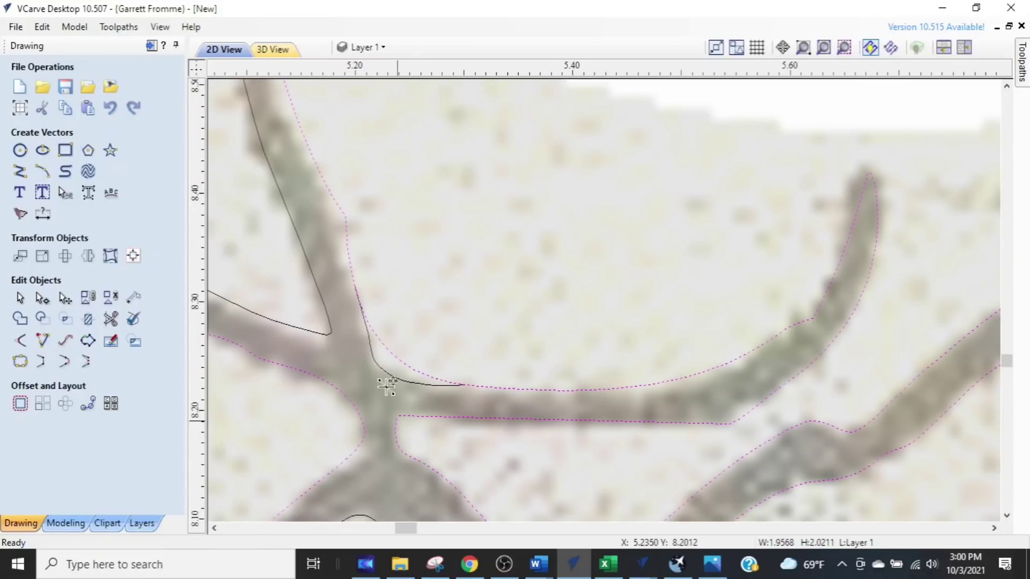
pyautogui.scroll(2, 330, 251)
pyautogui.scroll(1, 330, 251)
pyautogui.moveTo(332, 252); pyautogui.dragTo(475, 318, button='middle')
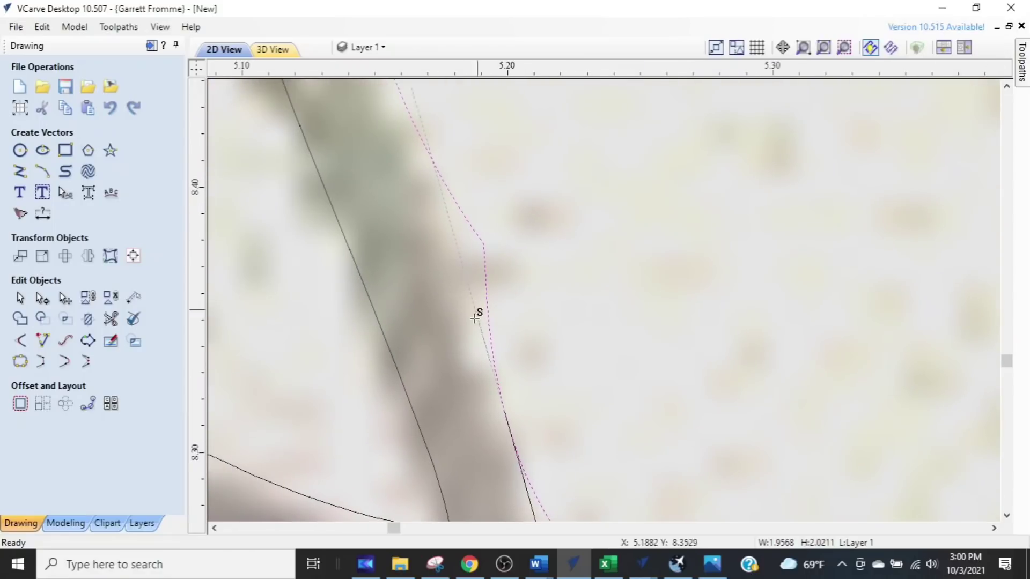
pyautogui.click(496, 382)
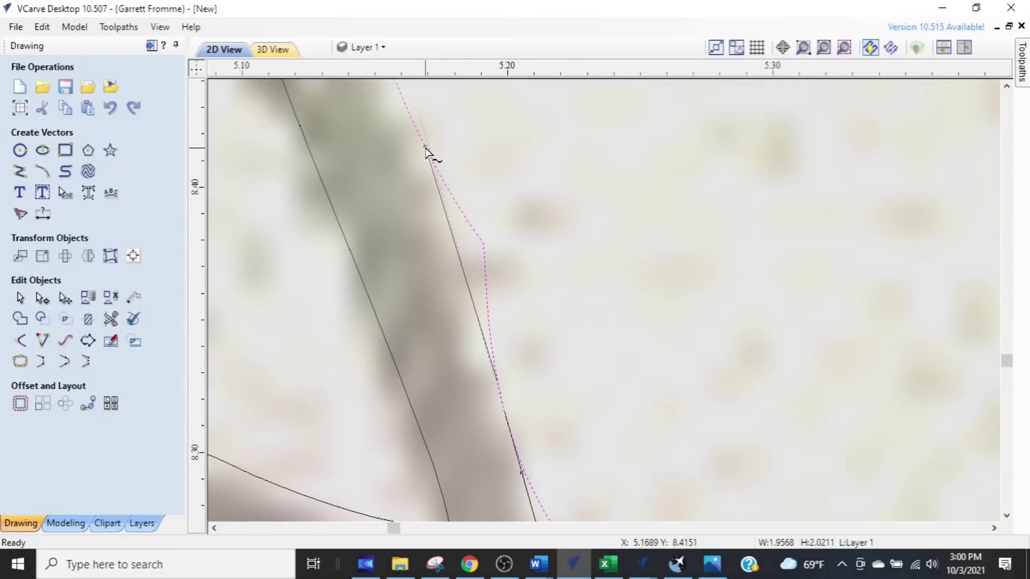
pyautogui.click(405, 105)
pyautogui.rightClick(328, 262)
# - Trim away the old bulging outline sections beside the stem and around the corner with Interactive Vector Trim
pyautogui.scroll(-2, 328, 261)
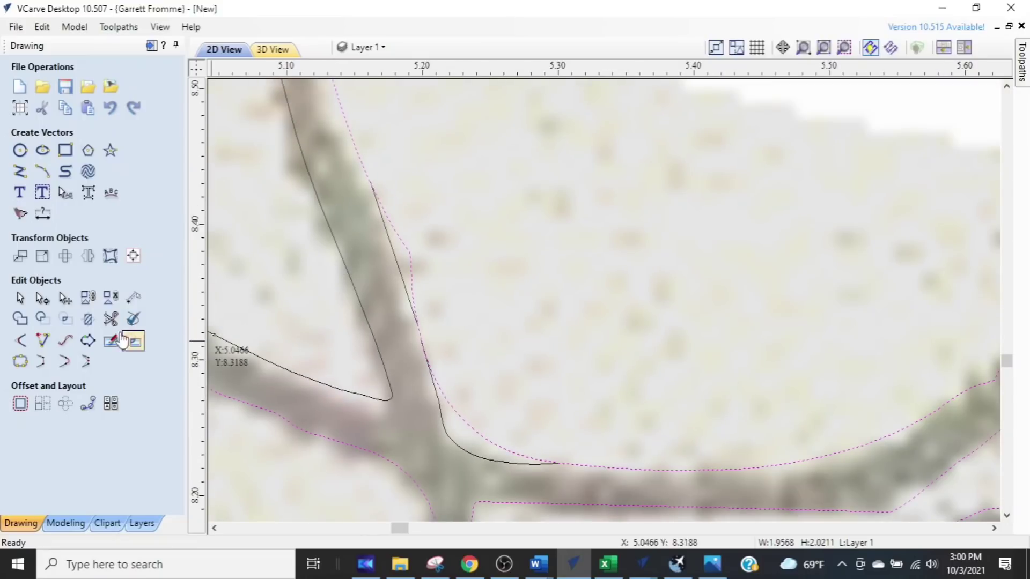
pyautogui.click(110, 320)
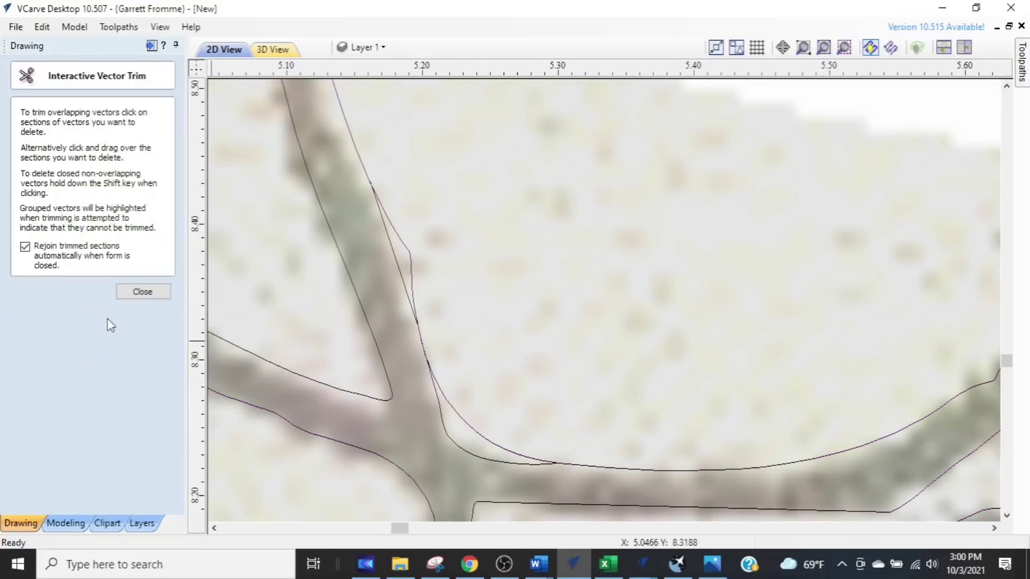
pyautogui.click(410, 251)
pyautogui.click(478, 426)
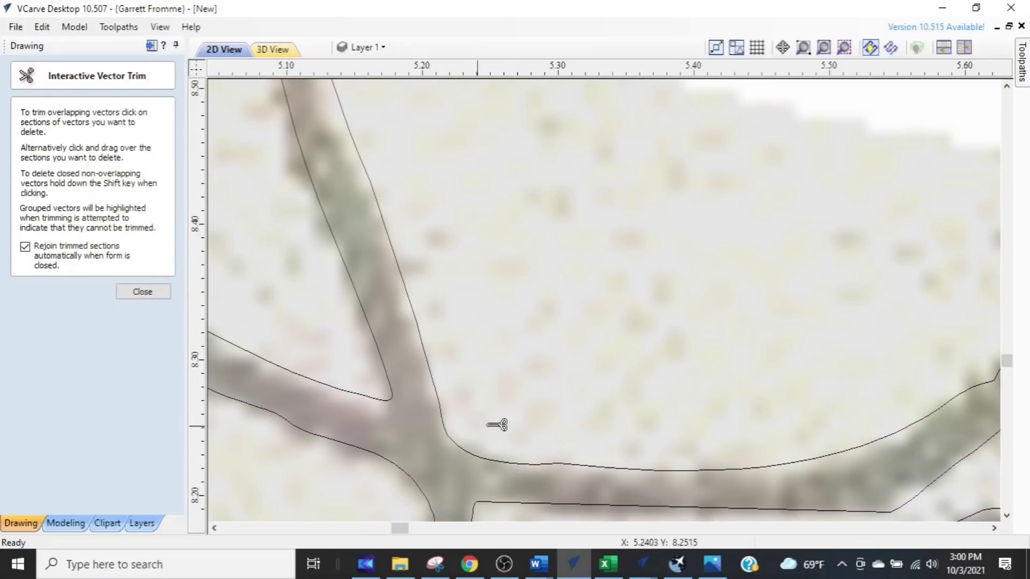
pyautogui.scroll(-2, 522, 413)
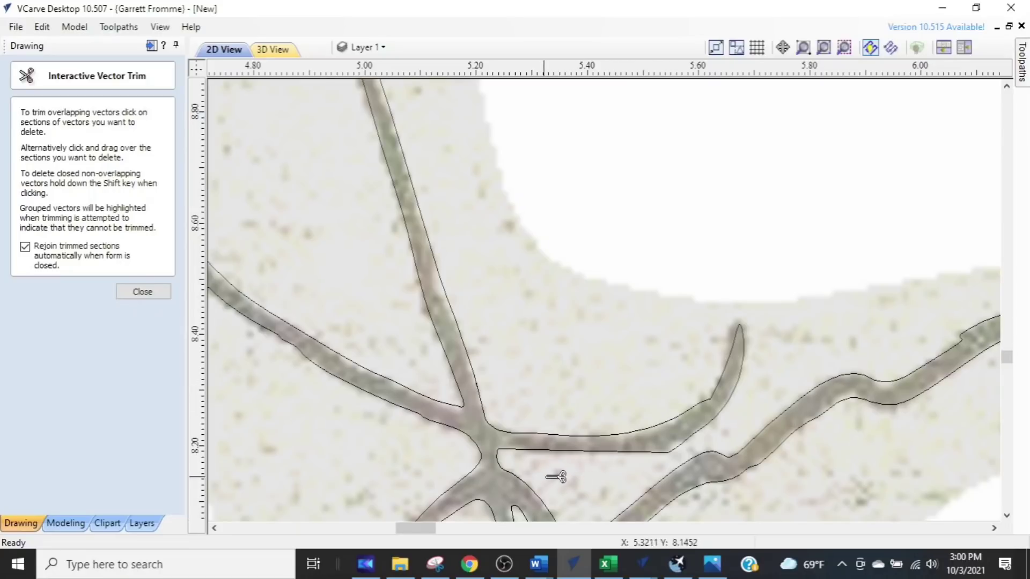
pyautogui.scroll(3, 552, 395)
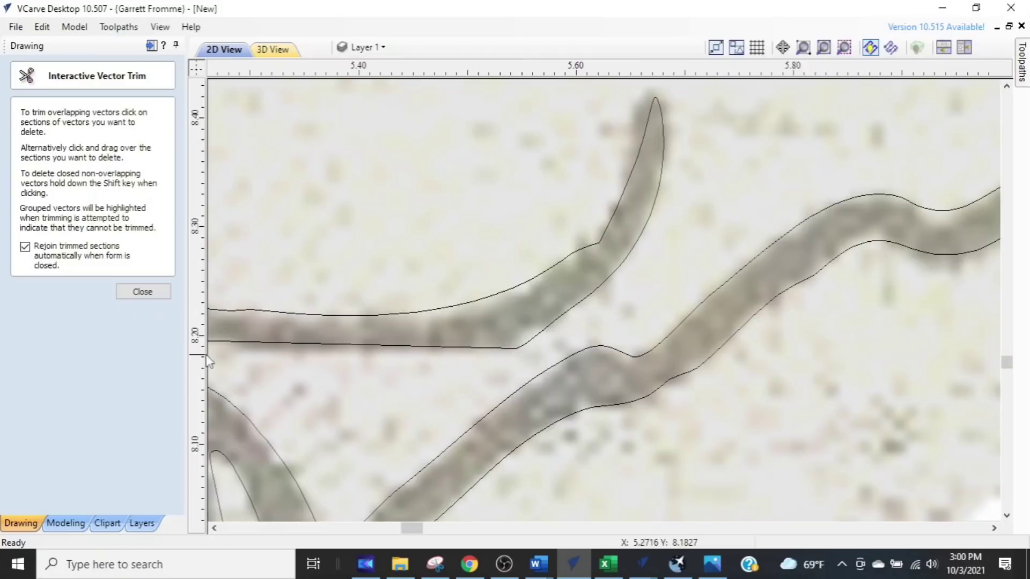
pyautogui.click(140, 293)
# - Edit the outline's nodes and smooth the corner node at the right end of the horizontal stroke's lower edge
pyautogui.moveTo(345, 386)
pyautogui.mouseDown(button='middle')
pyautogui.moveTo(459, 400)
pyautogui.moveTo(509, 384)
pyautogui.mouseUp(button='middle')
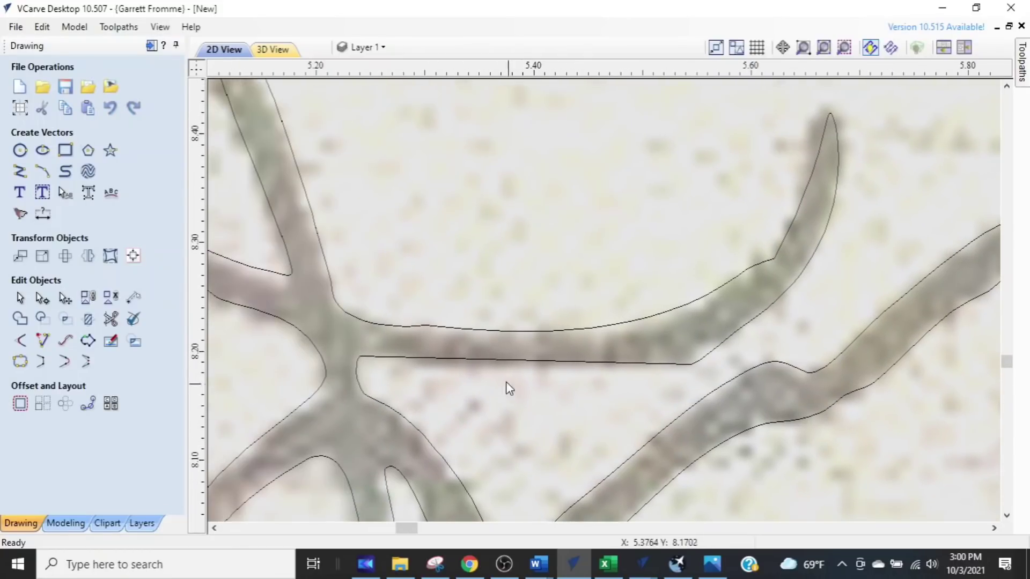
pyautogui.click(523, 359)
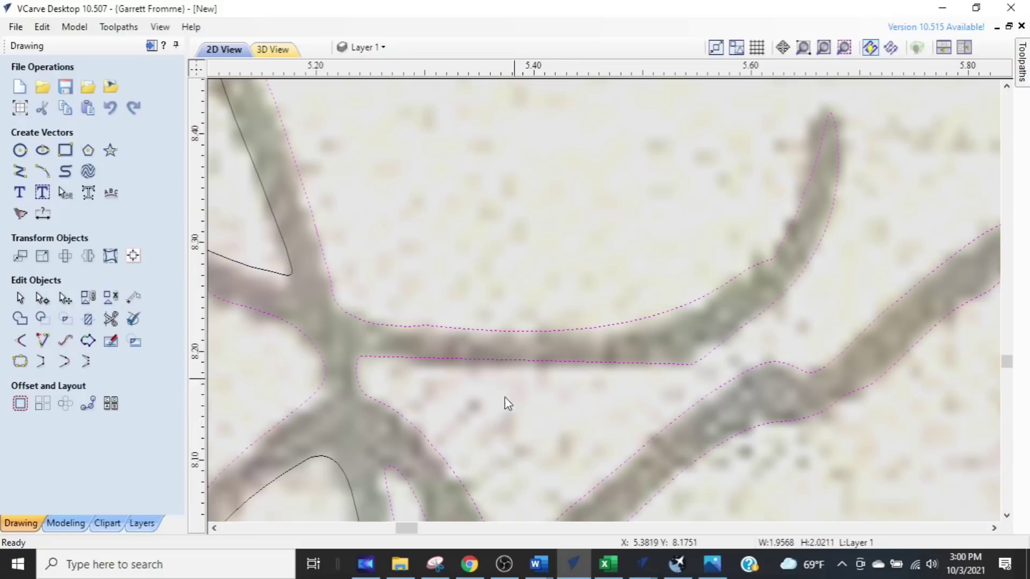
pyautogui.press('n')
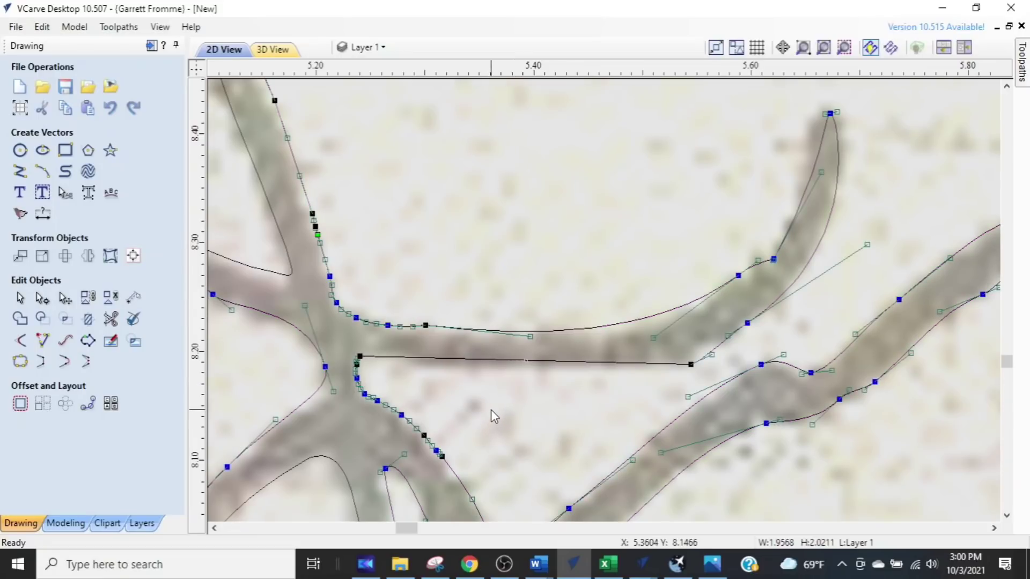
pyautogui.scroll(2, 716, 387)
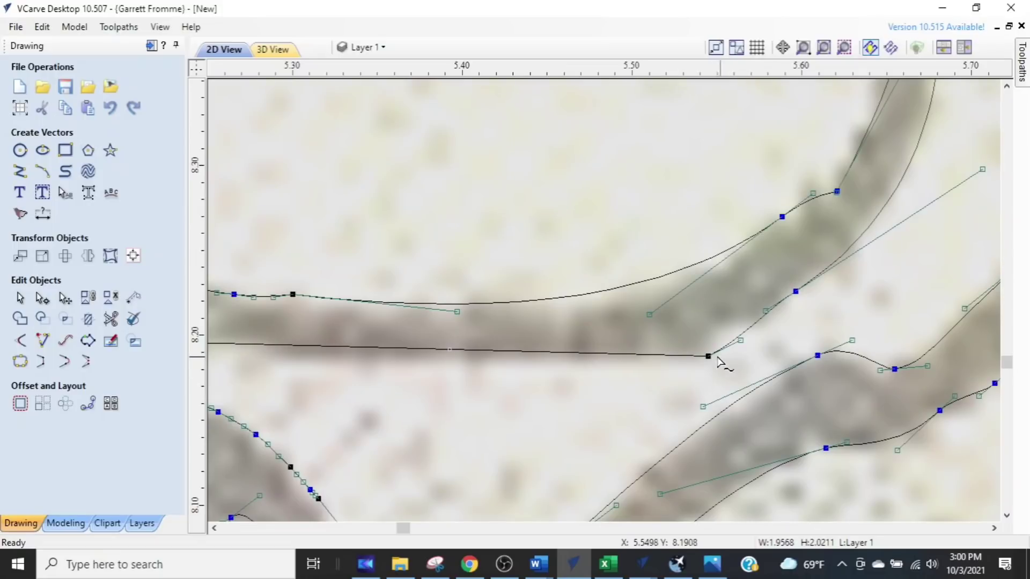
pyautogui.moveTo(412, 394); pyautogui.dragTo(697, 406, button='middle')
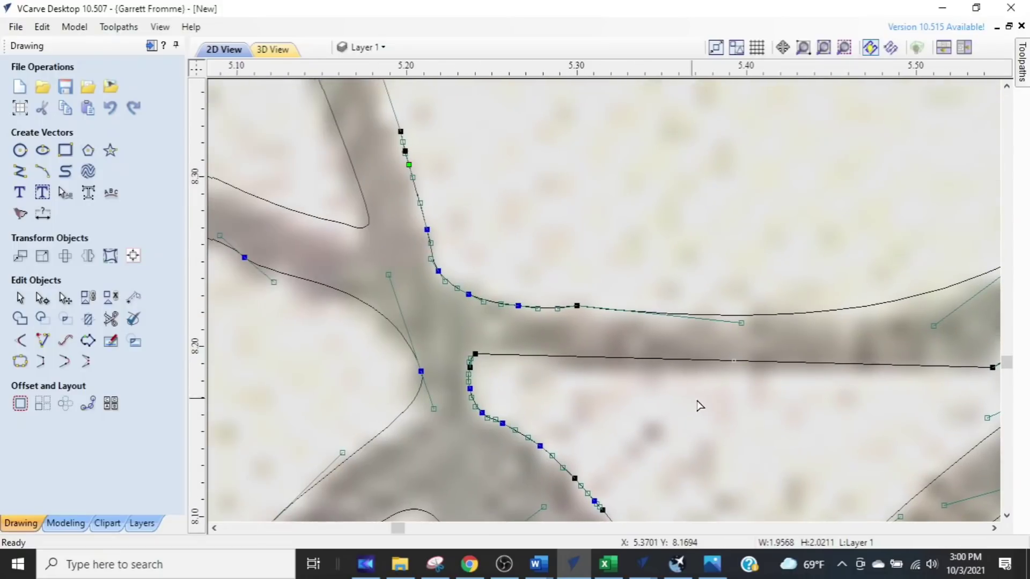
pyautogui.moveTo(471, 353); pyautogui.dragTo(476, 351)
pyautogui.moveTo(688, 428); pyautogui.dragTo(464, 433, button='middle')
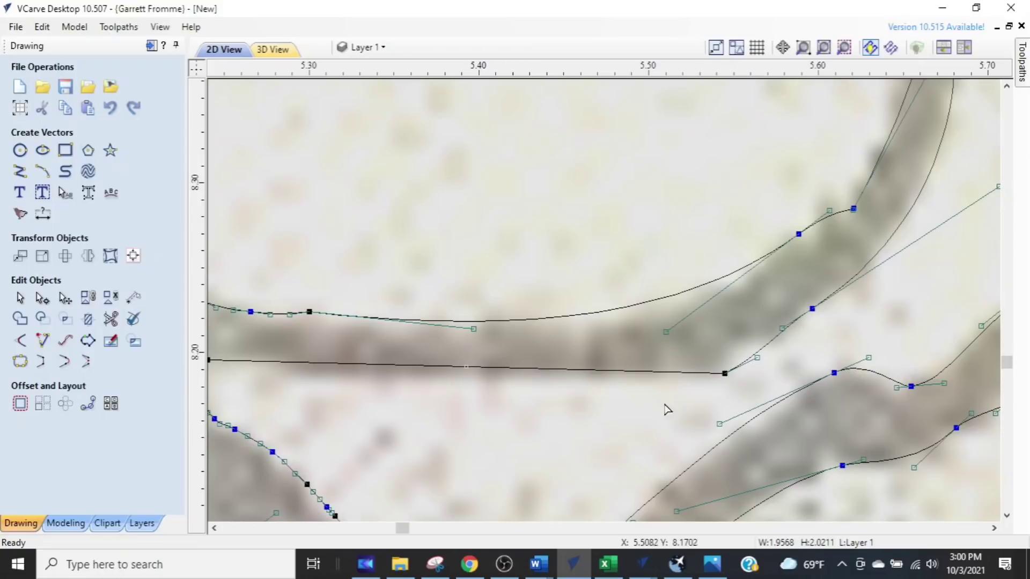
pyautogui.scroll(1, 722, 372)
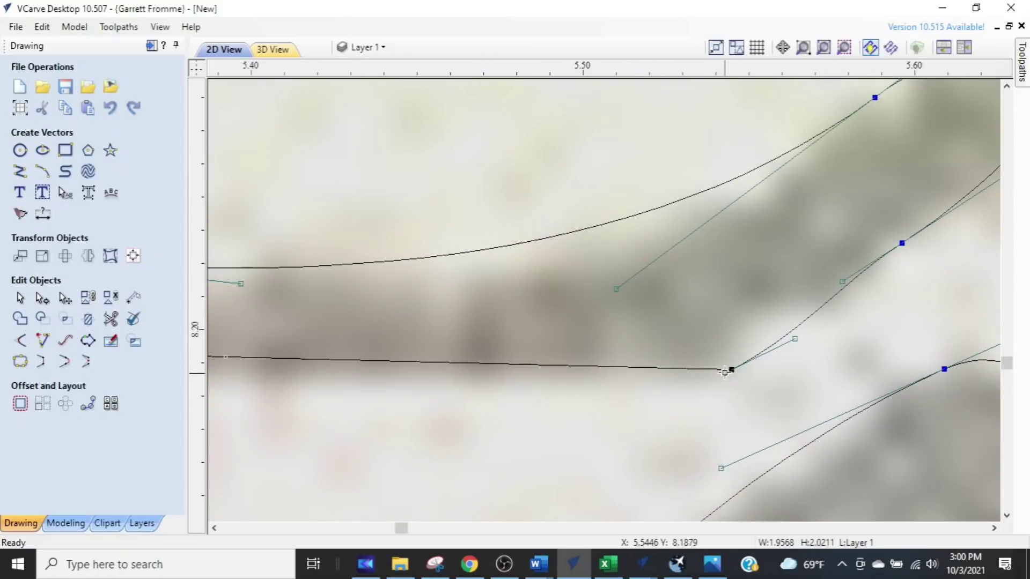
pyautogui.press('s')
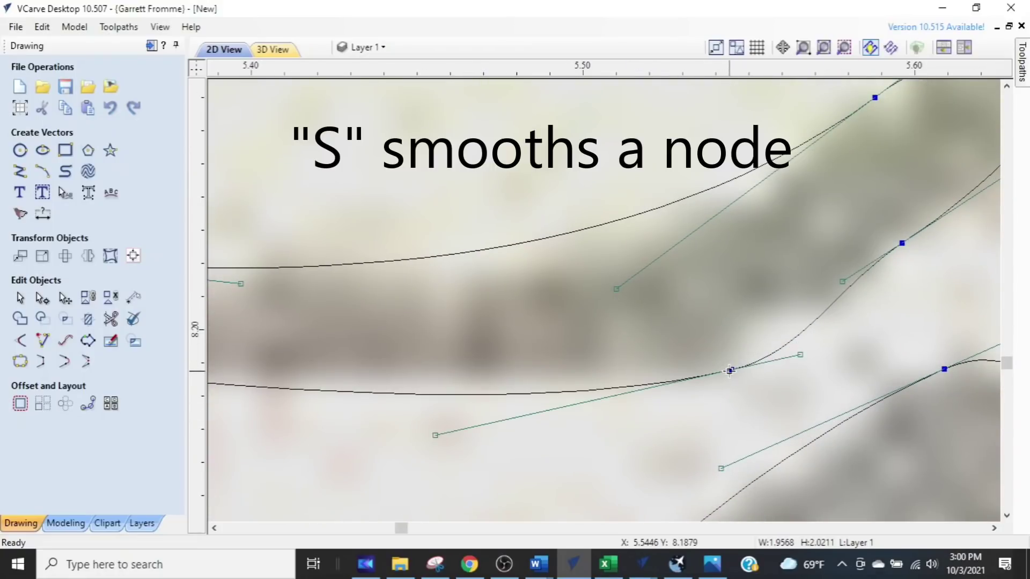
pyautogui.scroll(-1, 638, 440)
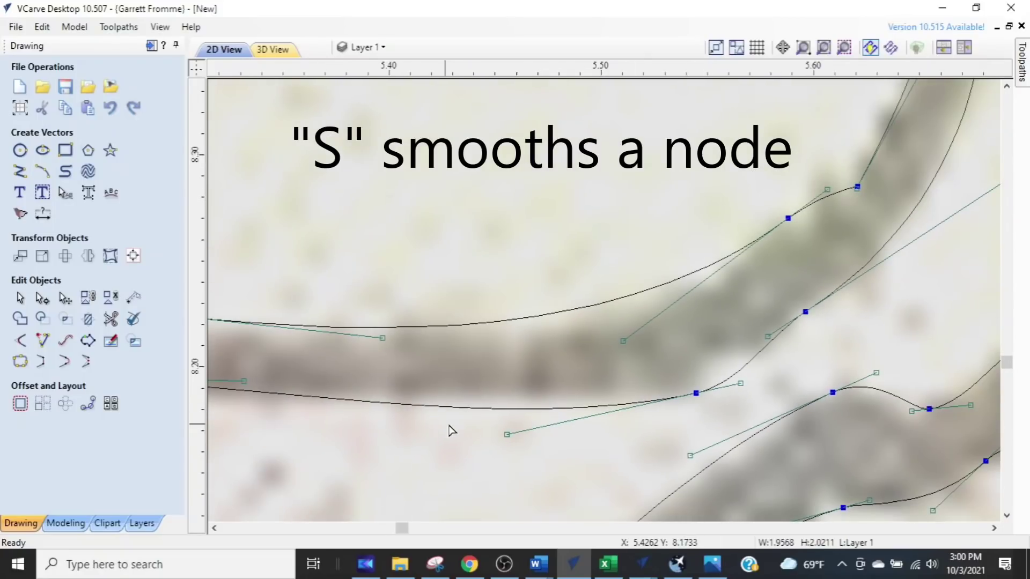
# - Smooth the node at the left end of the horizontal stroke's lower edge and shorten its right handle into a level position
pyautogui.moveTo(453, 429); pyautogui.dragTo(750, 410, button='middle')
pyautogui.scroll(4, 376, 375)
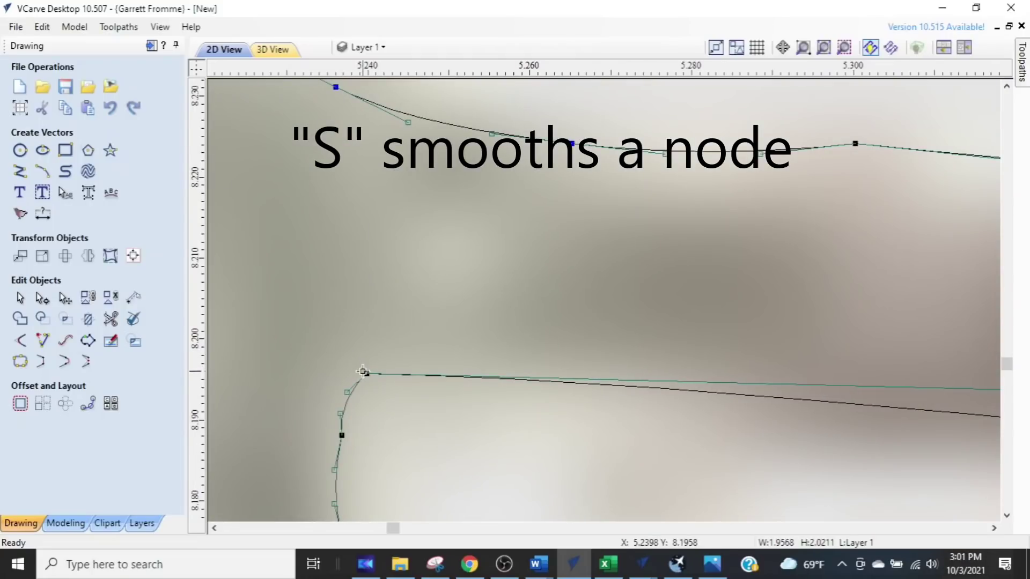
pyautogui.press('s')
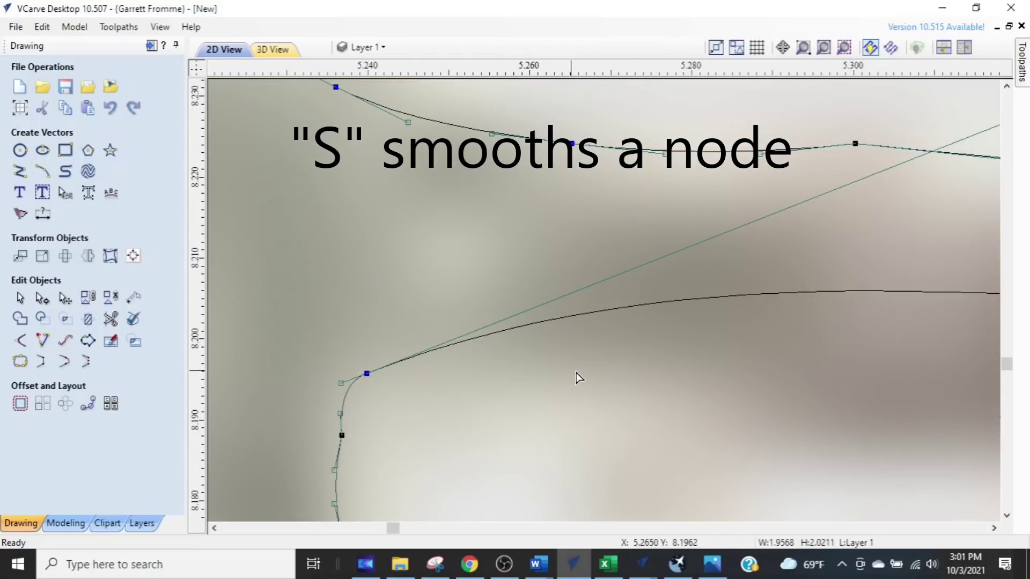
pyautogui.scroll(-4, 574, 378)
pyautogui.click(732, 283)
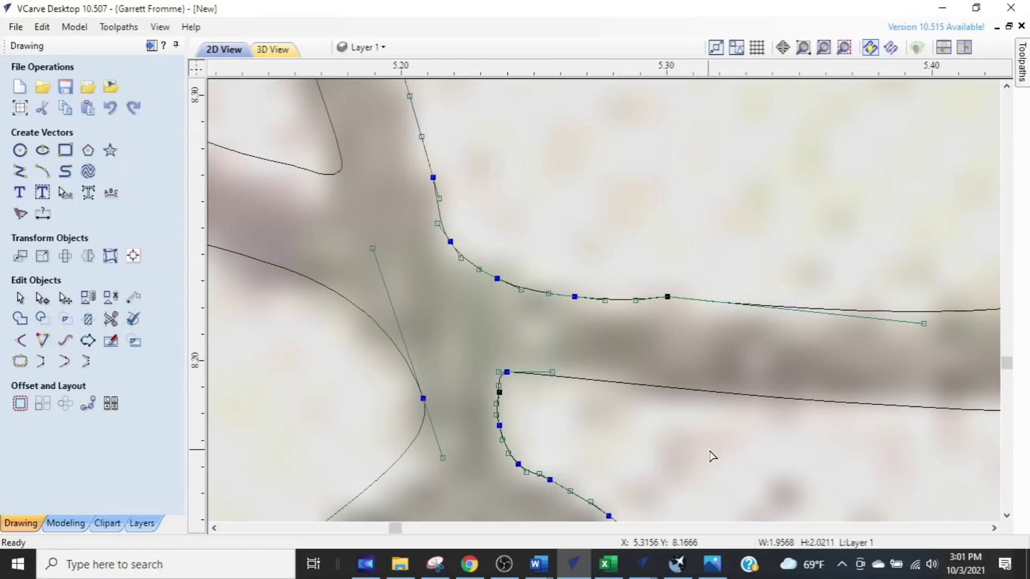
pyautogui.scroll(-3, 727, 450)
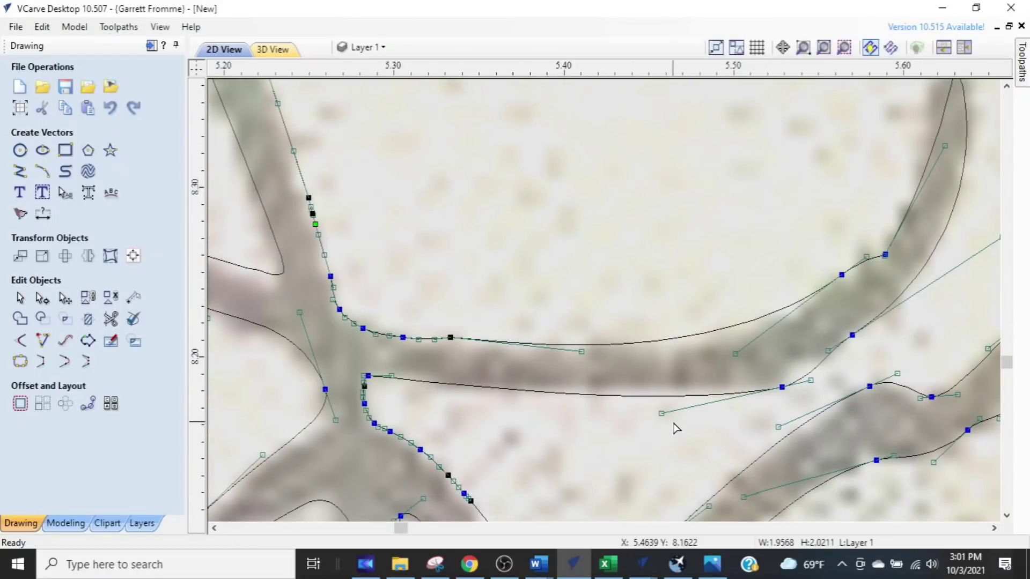
# - Adjust the handles of the node at the right end of the horizontal stroke's lower edge to fit the curve to the ink
pyautogui.scroll(3, 674, 427)
pyautogui.moveTo(926, 336); pyautogui.dragTo(895, 343)
pyautogui.moveTo(605, 412); pyautogui.dragTo(599, 369)
pyautogui.scroll(-3, 594, 427)
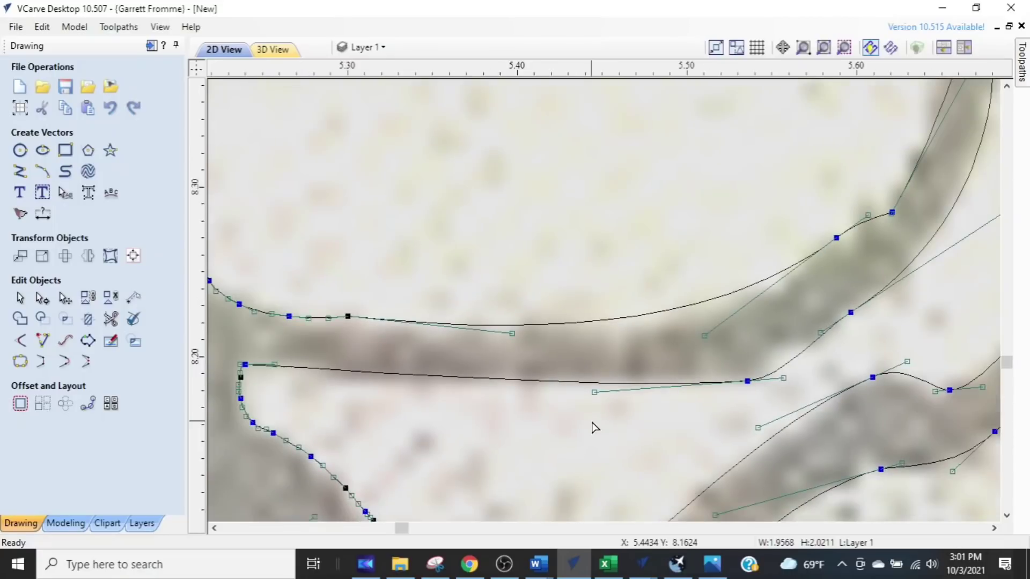
pyautogui.scroll(2, 606, 417)
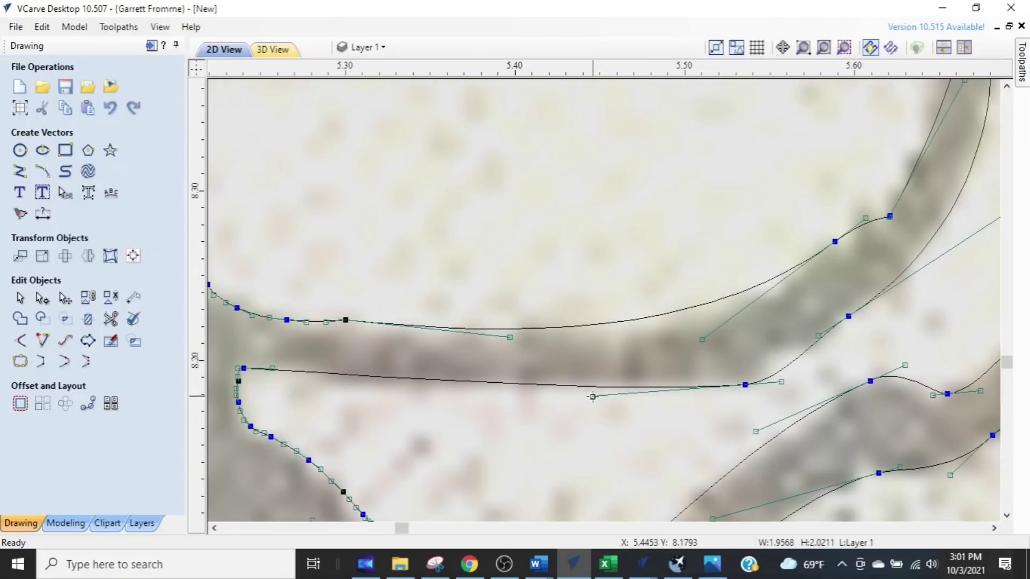
pyautogui.moveTo(592, 397); pyautogui.dragTo(591, 412)
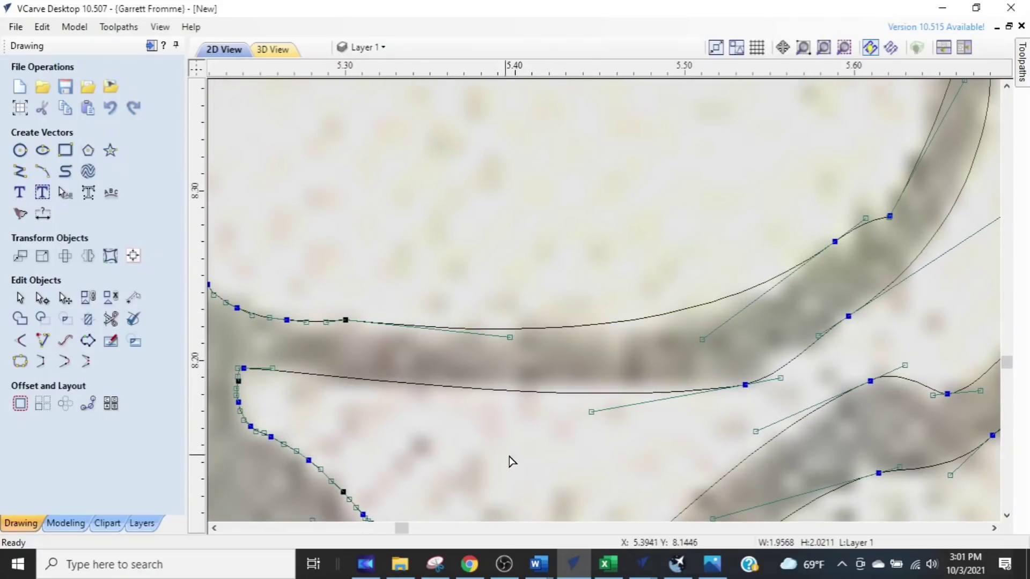
# - Insert a node on the horizontal stroke's upper edge near the bend, pull it onto the ink edge, and adjust its left handle
pyautogui.moveTo(392, 390); pyautogui.dragTo(231, 419, button='middle')
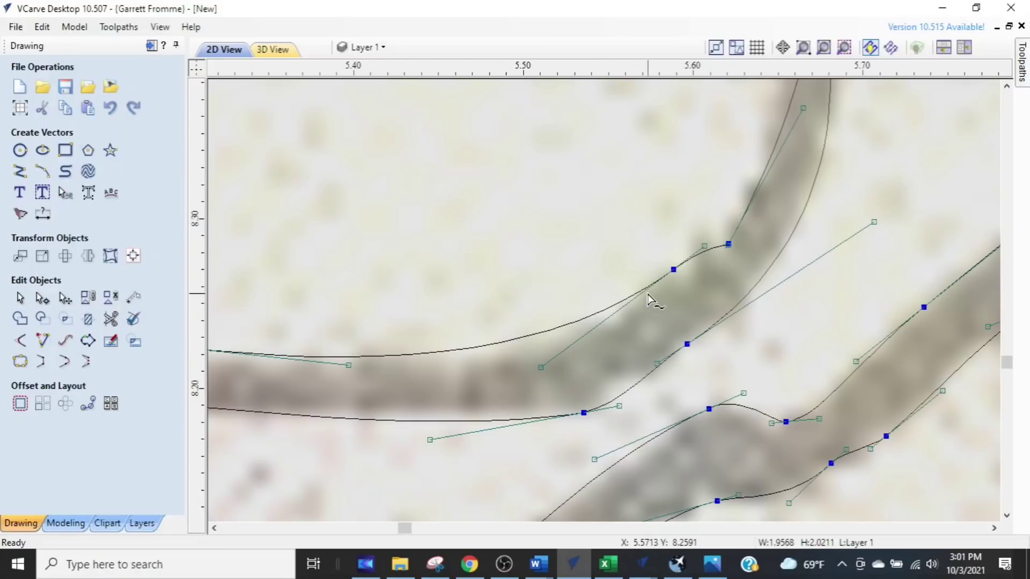
pyautogui.scroll(1, 604, 355)
pyautogui.scroll(-1, 601, 354)
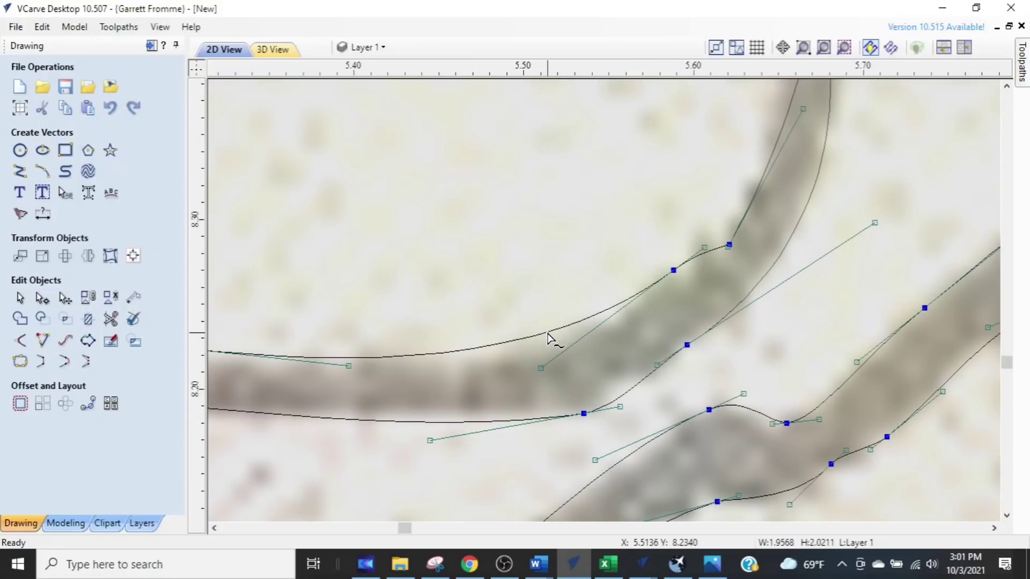
pyautogui.press('p')
pyautogui.scroll(3, 549, 332)
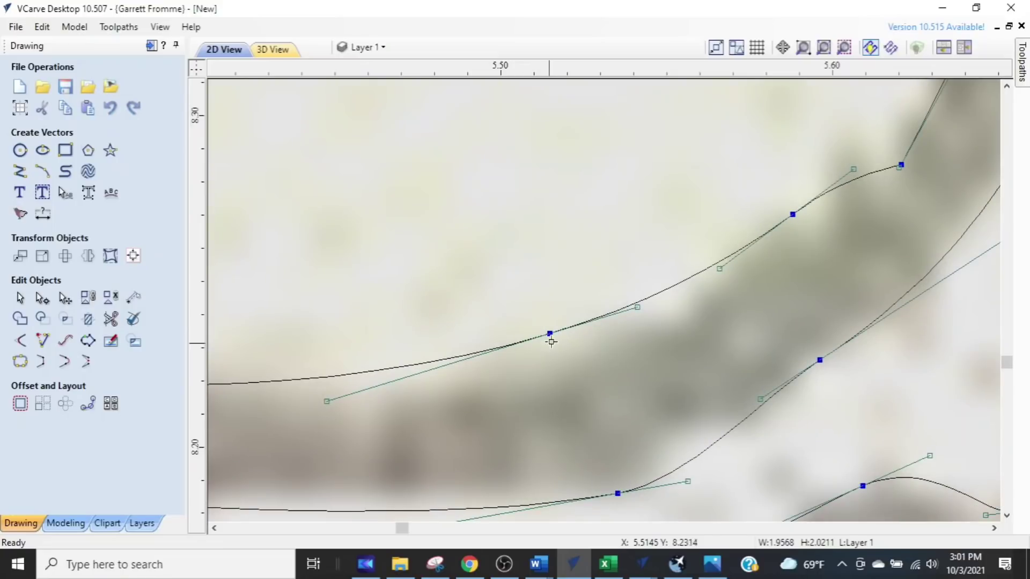
pyautogui.moveTo(554, 333); pyautogui.dragTo(560, 375)
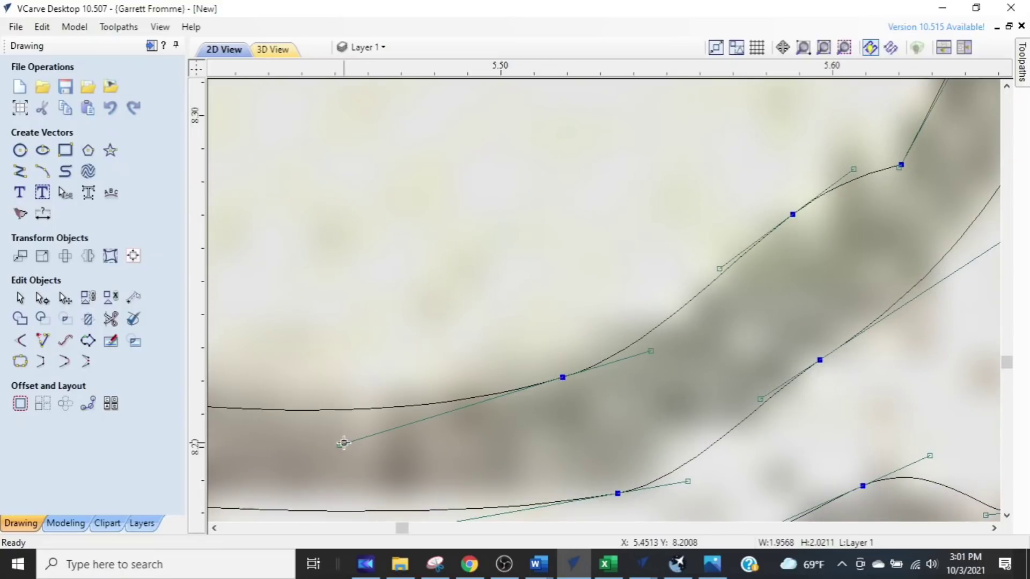
pyautogui.scroll(-1, 343, 441)
pyautogui.moveTo(359, 449); pyautogui.dragTo(613, 354, button='middle')
pyautogui.click(586, 356)
pyautogui.moveTo(639, 344); pyautogui.dragTo(638, 340)
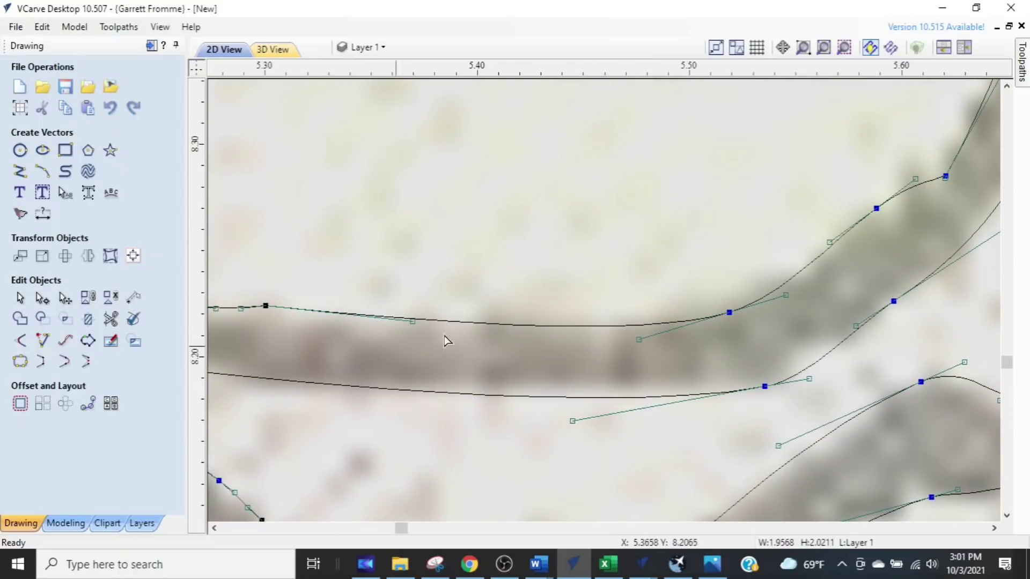
# - Raise the sharp node on the inner edge of the upward hook, smooth it, and align its handles with the hook's diagonal
pyautogui.moveTo(890, 294); pyautogui.dragTo(617, 437, button='middle')
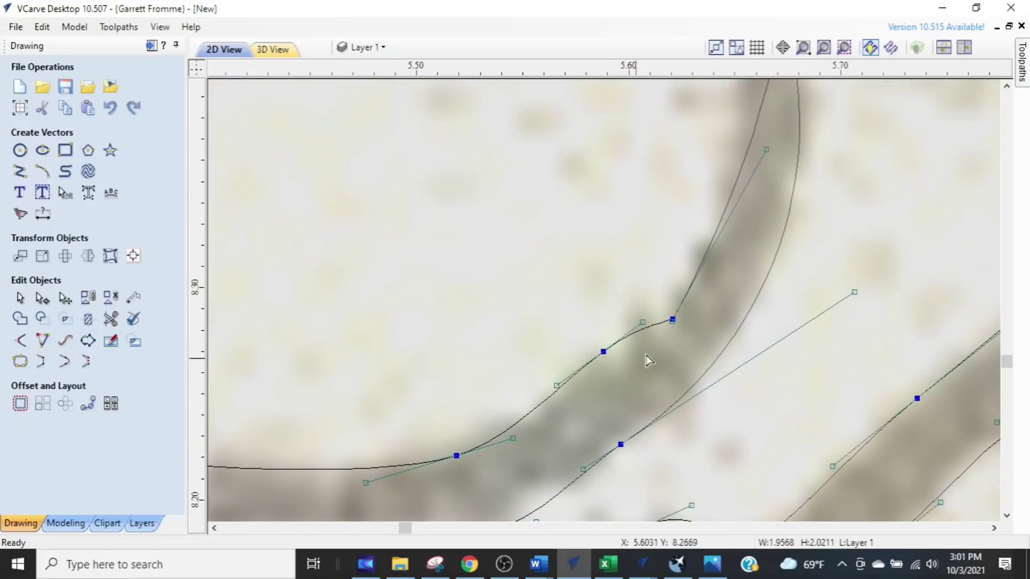
pyautogui.scroll(1, 671, 341)
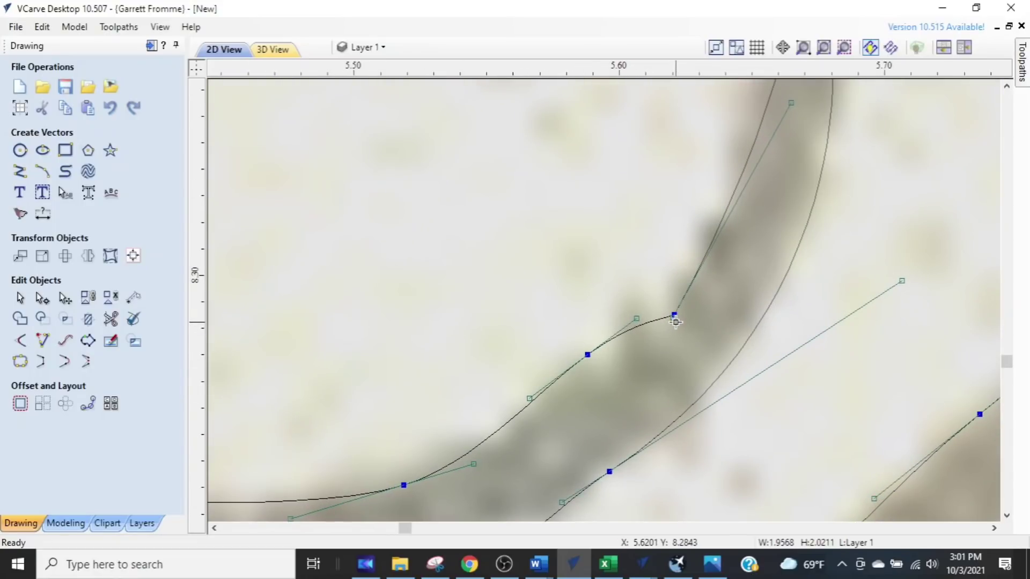
pyautogui.moveTo(675, 317); pyautogui.dragTo(674, 291)
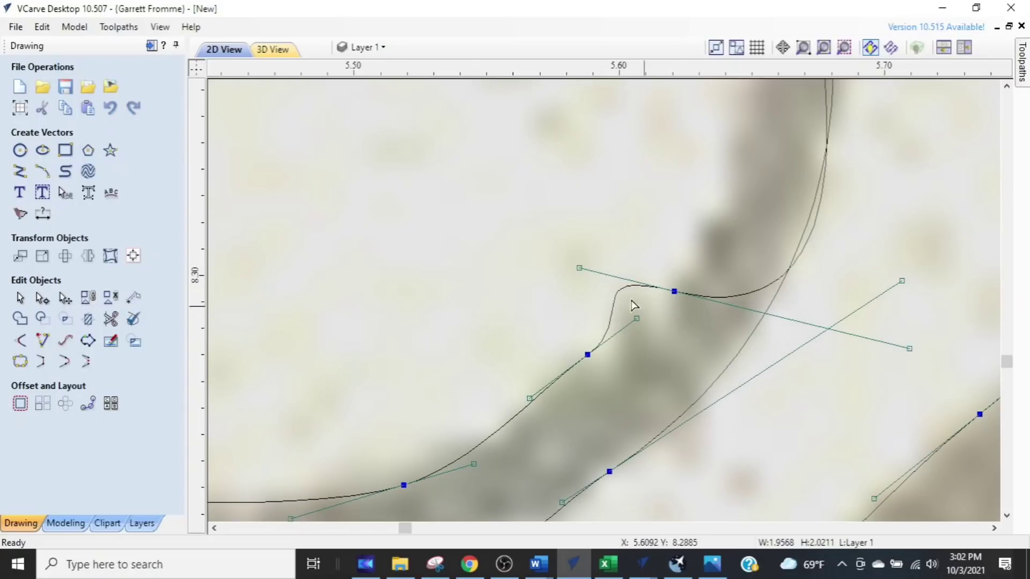
pyautogui.click(578, 266)
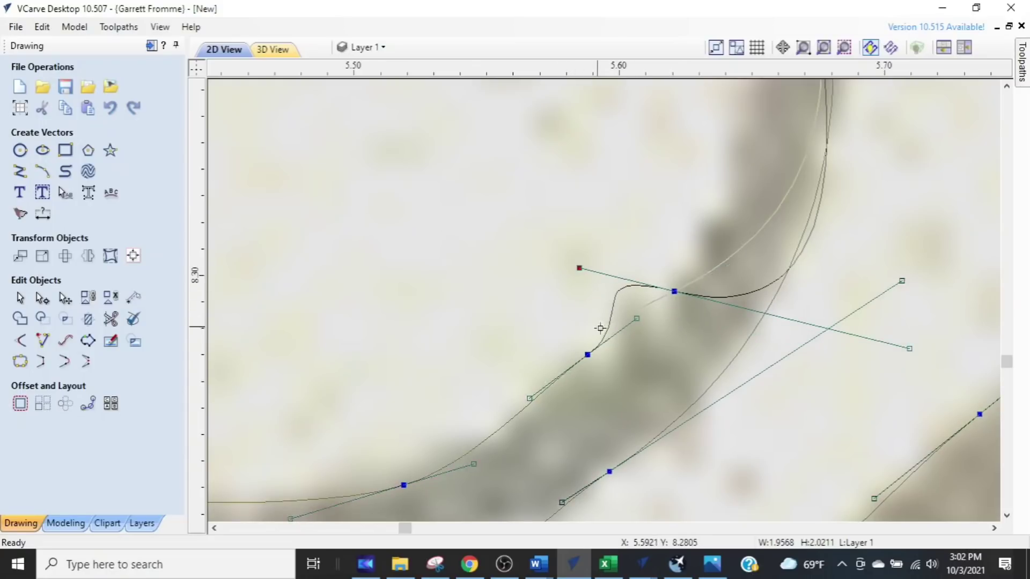
pyautogui.moveTo(619, 333); pyautogui.dragTo(633, 337)
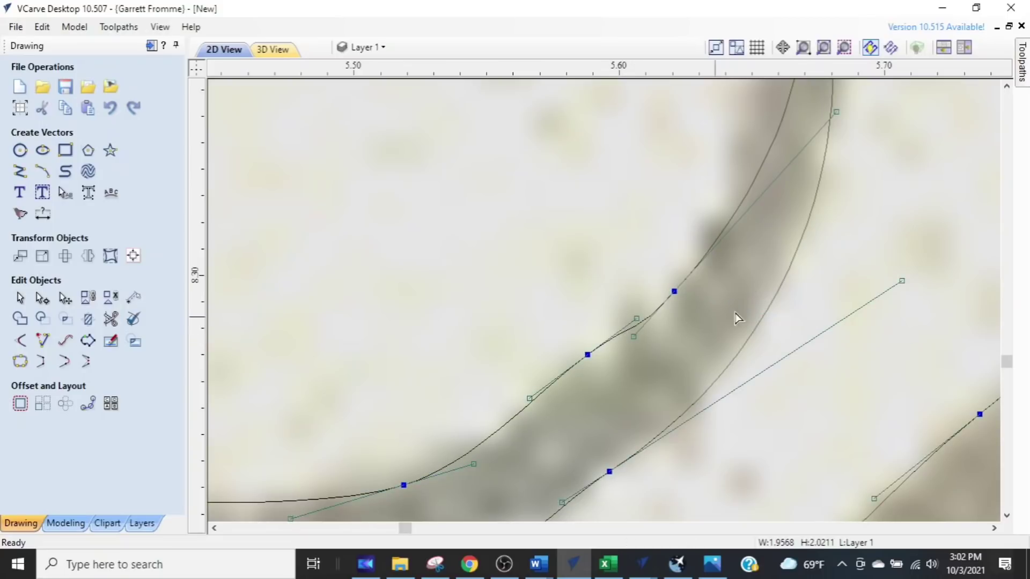
# - Widen the hook's tip by extending the tip node's handles horizontally, and reshape the inner edge with the lower node's upper handle
pyautogui.moveTo(836, 208); pyautogui.dragTo(770, 342, button='middle')
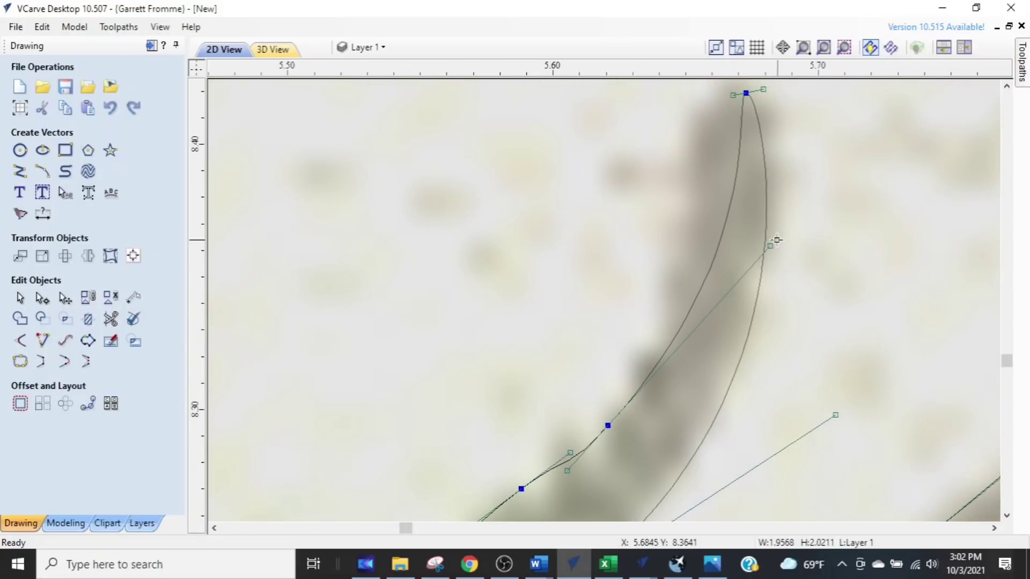
pyautogui.moveTo(769, 243); pyautogui.dragTo(777, 315, button='middle')
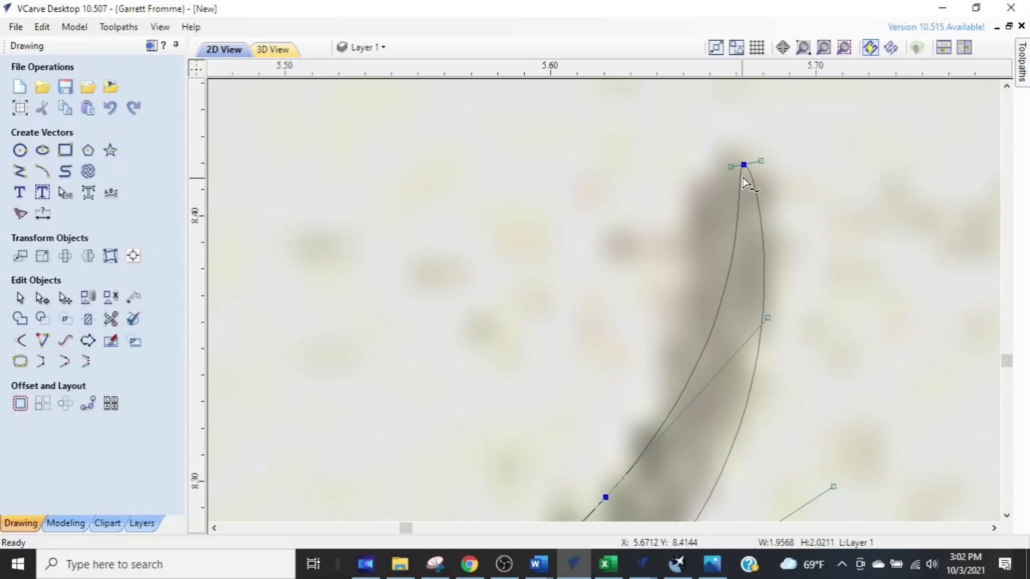
pyautogui.moveTo(729, 166); pyautogui.dragTo(624, 165)
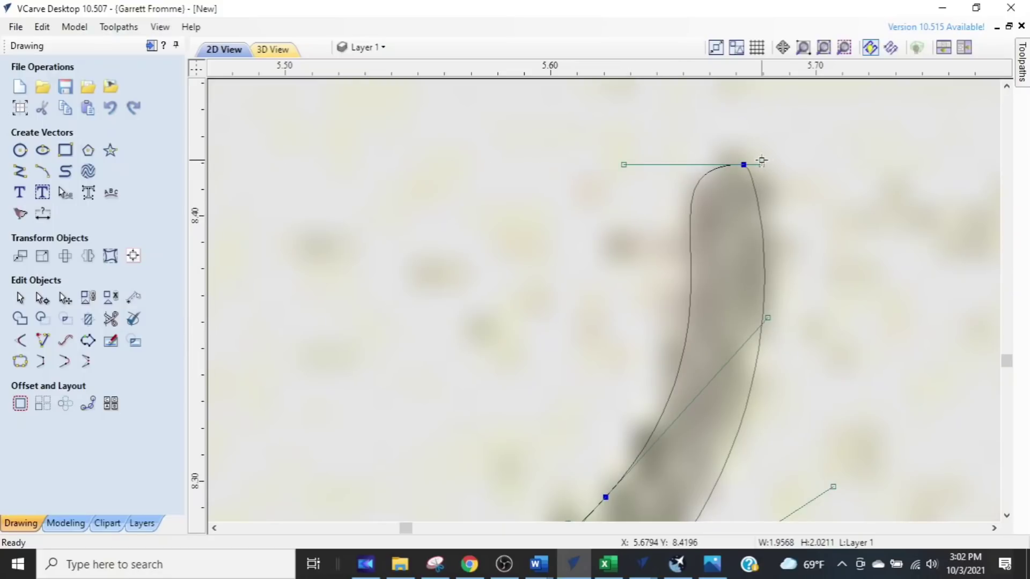
pyautogui.moveTo(784, 160); pyautogui.dragTo(785, 165)
pyautogui.moveTo(768, 317); pyautogui.dragTo(731, 292)
pyautogui.scroll(-3, 811, 407)
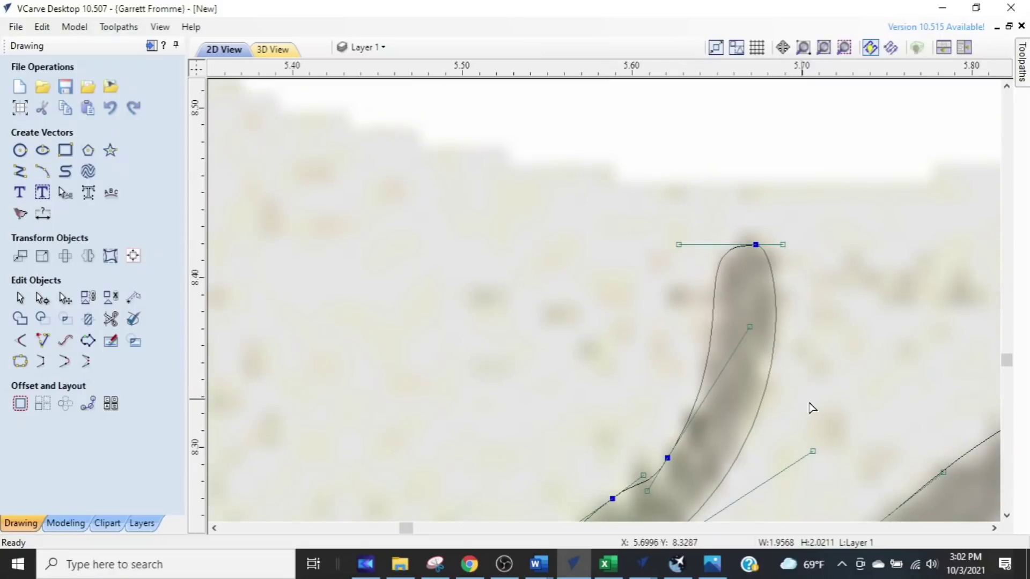
pyautogui.moveTo(820, 409); pyautogui.dragTo(590, 247, button='middle')
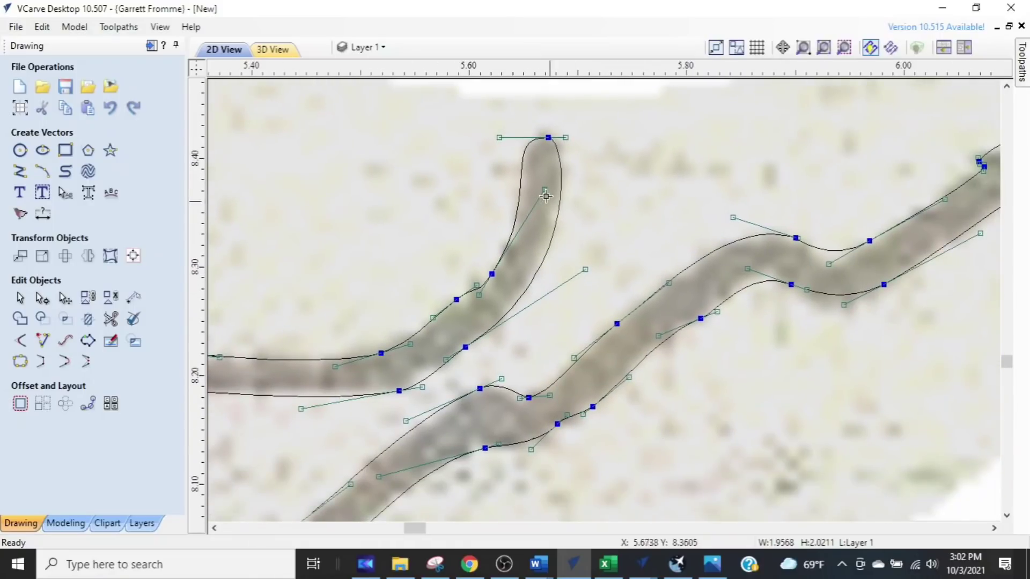
pyautogui.moveTo(545, 189); pyautogui.dragTo(559, 159)
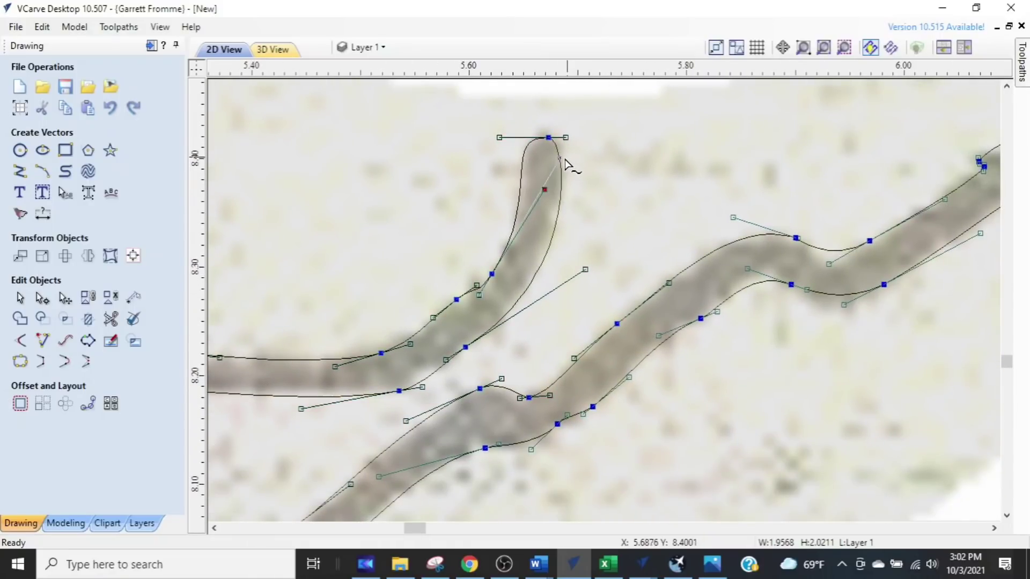
# - Reshape the hook's inner bend by moving its lower node down onto the ink and adjusting that node's handles
pyautogui.scroll(-2, 582, 328)
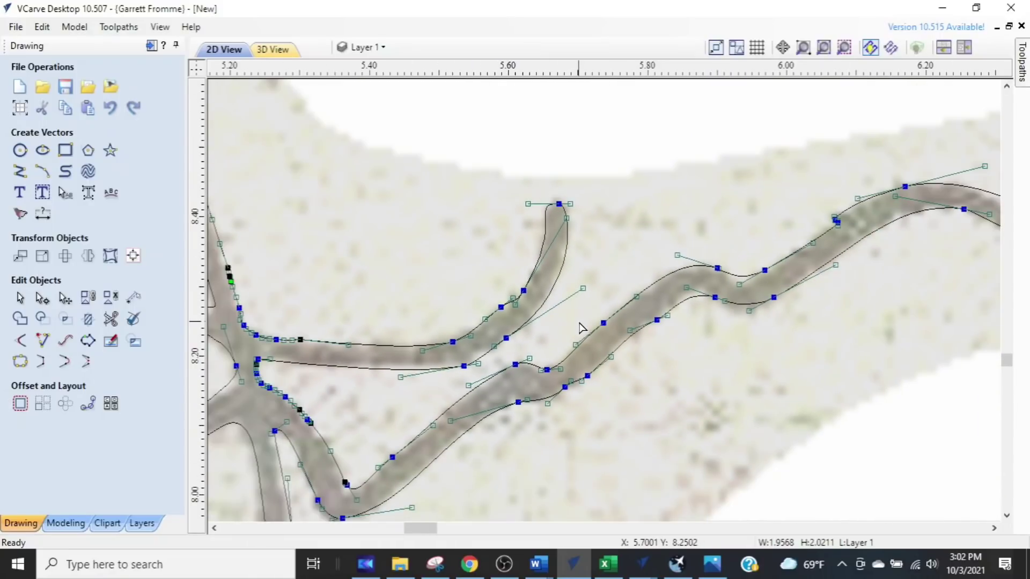
pyautogui.scroll(5, 529, 314)
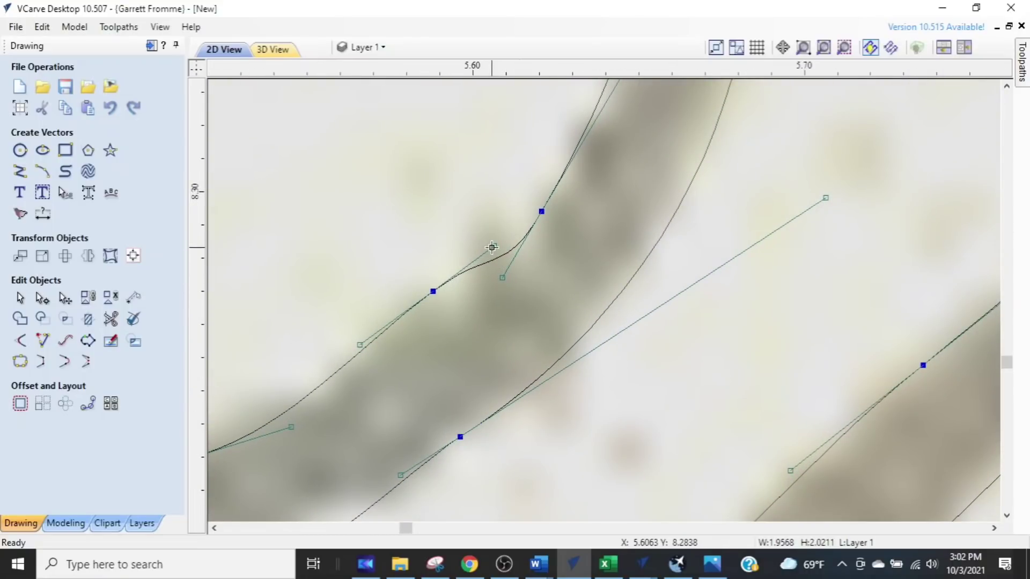
pyautogui.moveTo(498, 259); pyautogui.dragTo(504, 281)
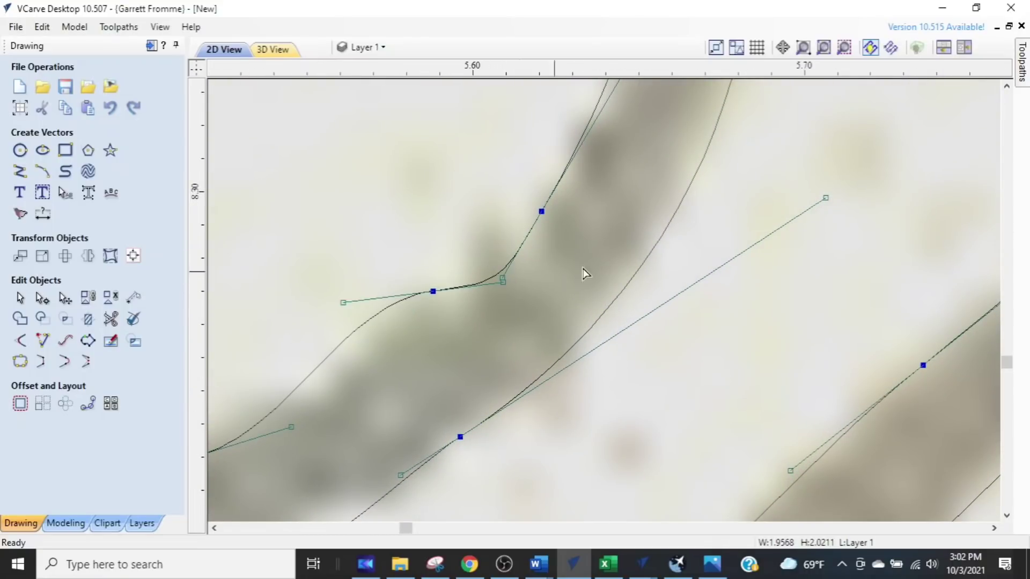
pyautogui.moveTo(433, 292); pyautogui.dragTo(445, 310)
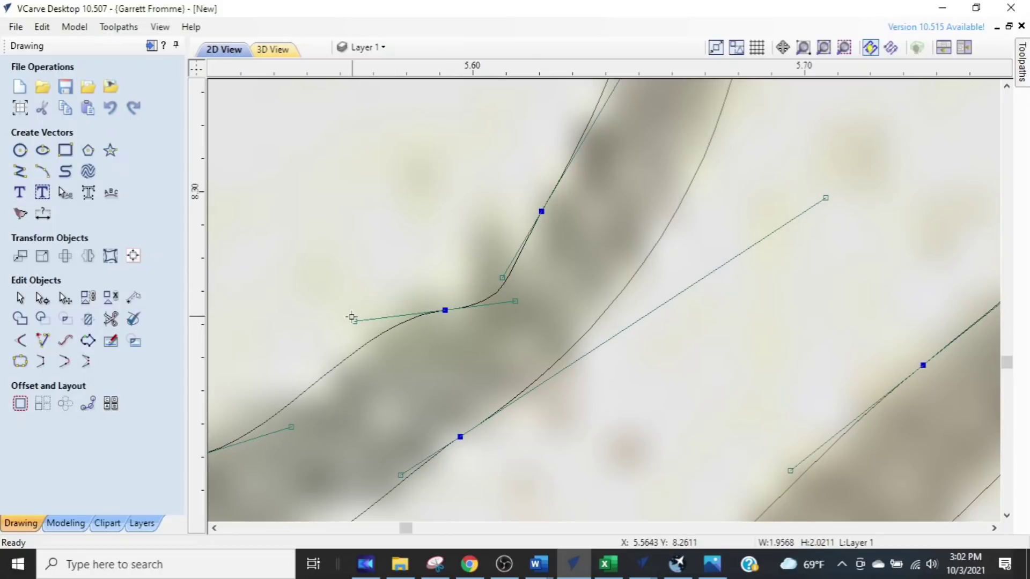
pyautogui.moveTo(353, 322); pyautogui.dragTo(358, 340)
pyautogui.scroll(-5, 615, 392)
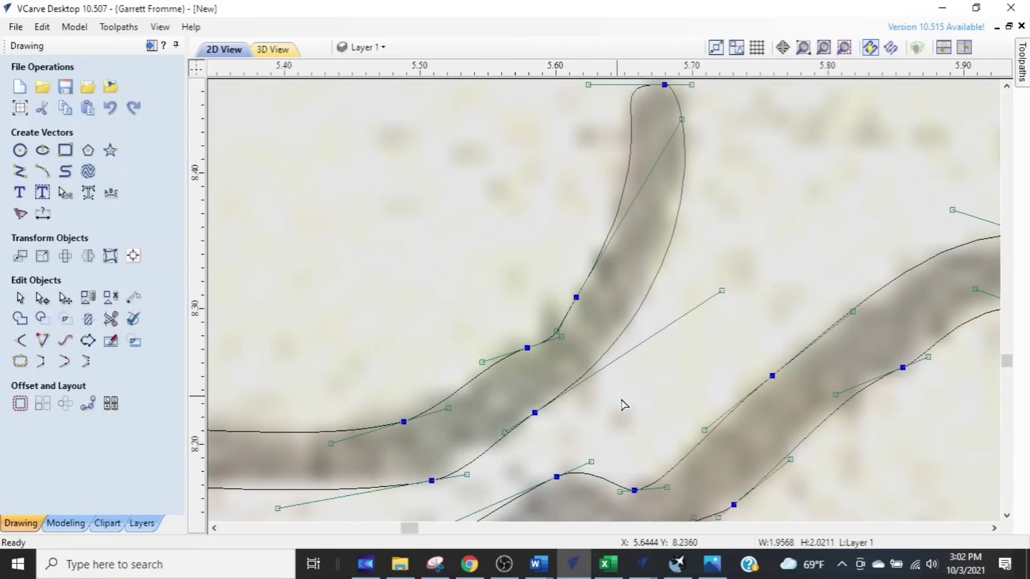
# - Examine the first letter's outline for remaining unsmoothed nodes along the stem and the large loop
pyautogui.scroll(-2, 667, 414)
pyautogui.moveTo(825, 428); pyautogui.dragTo(979, 420, button='middle')
pyautogui.scroll(1, 480, 341)
pyautogui.scroll(-1, 488, 334)
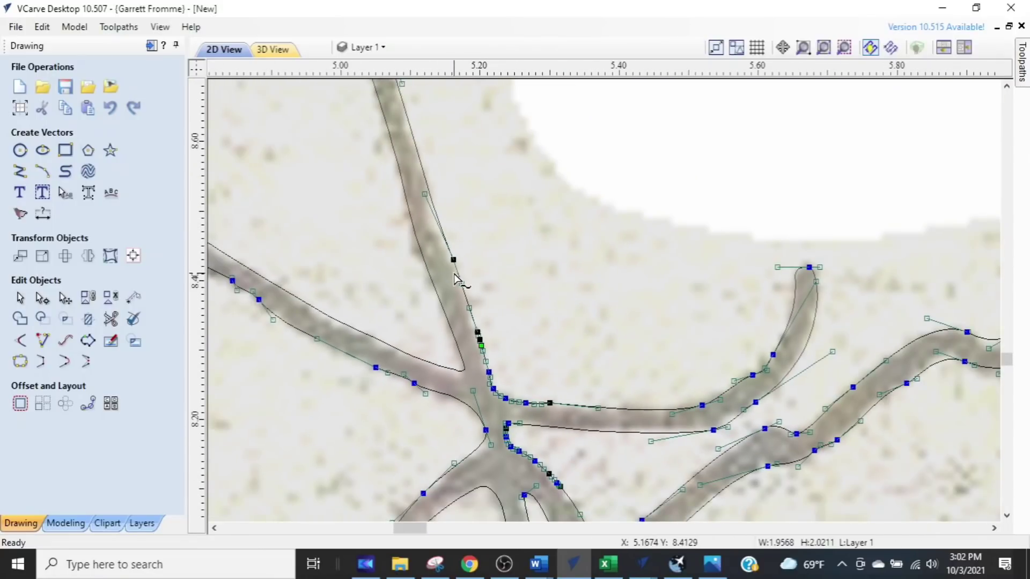
pyautogui.scroll(2, 455, 279)
pyautogui.scroll(1, 453, 255)
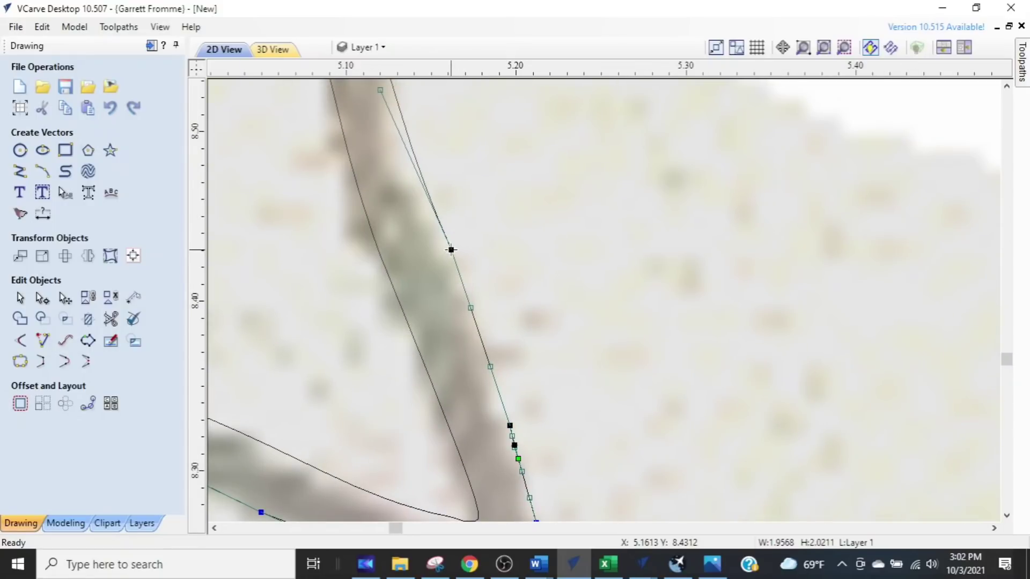
pyautogui.scroll(-8, 461, 284)
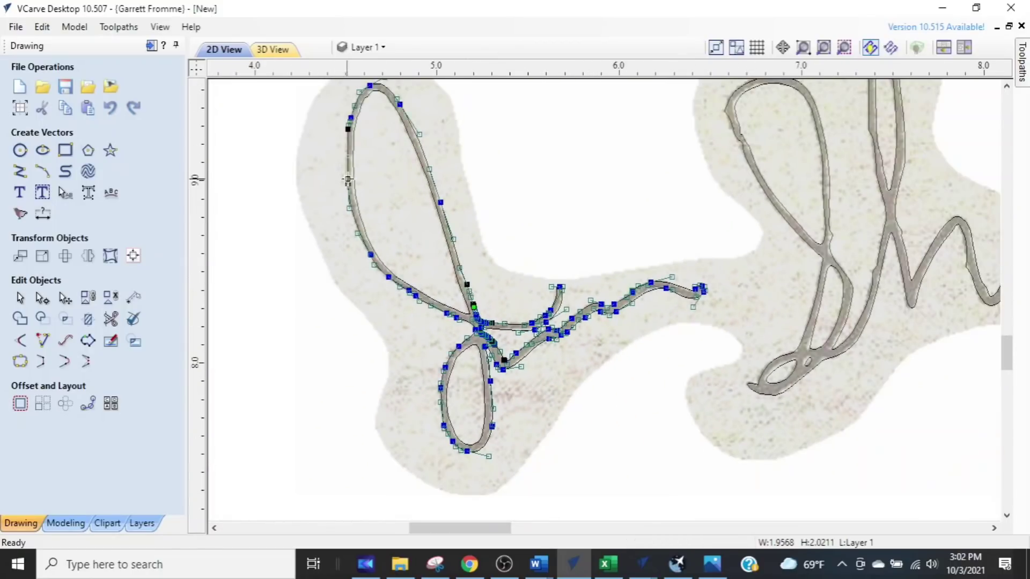
pyautogui.click(465, 292)
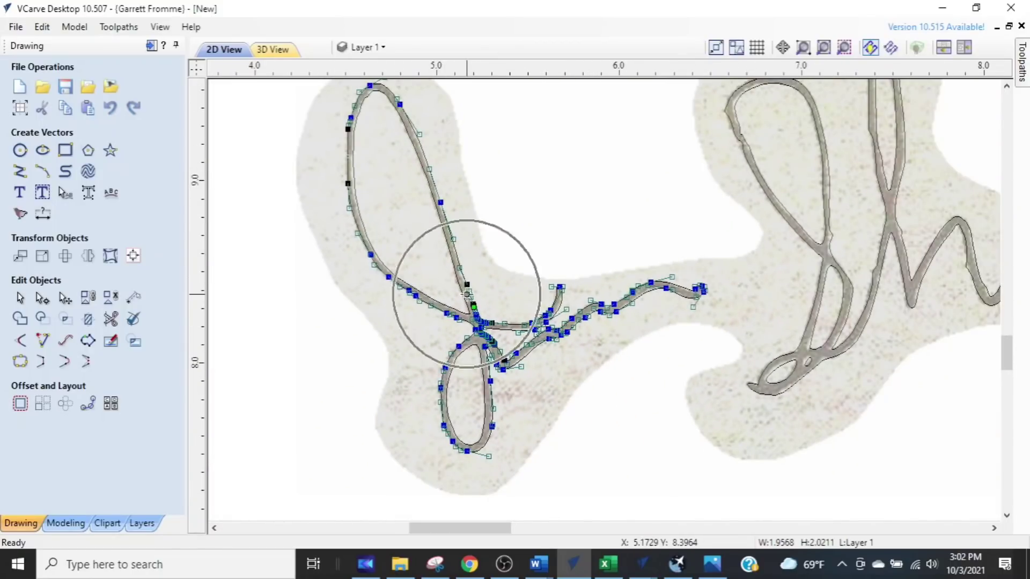
pyautogui.click(485, 322)
pyautogui.scroll(-3, 485, 323)
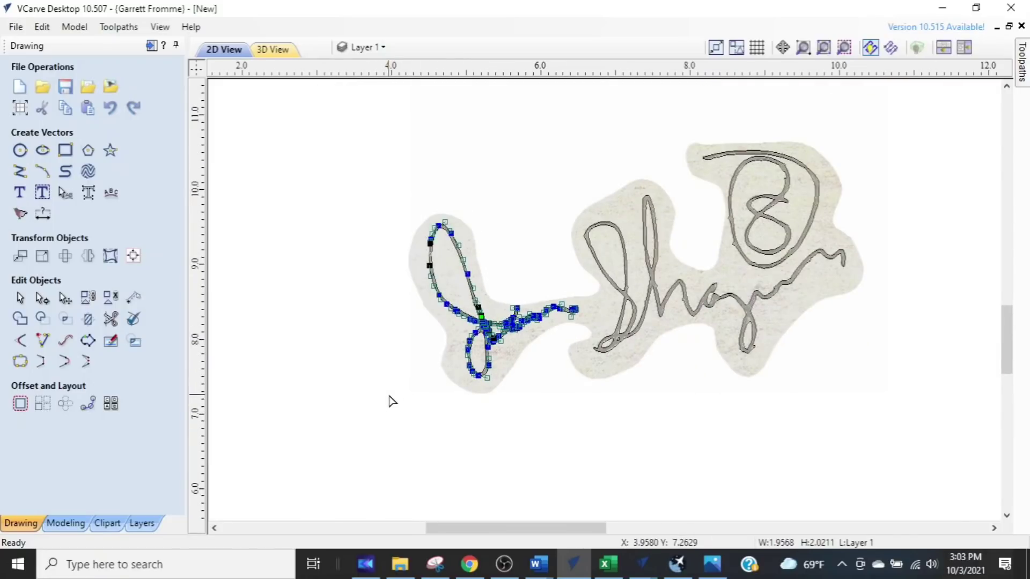
# - Select all nodes of the first letter's outline and smooth them together
pyautogui.moveTo(386, 398); pyautogui.dragTo(592, 188)
pyautogui.scroll(5, 485, 322)
pyautogui.scroll(1, 484, 321)
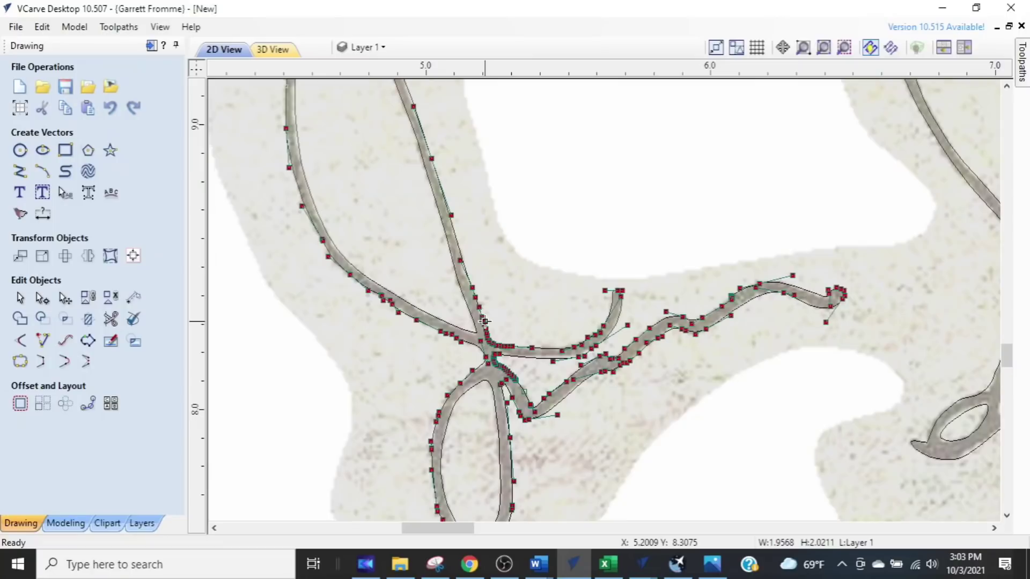
pyautogui.click(485, 322)
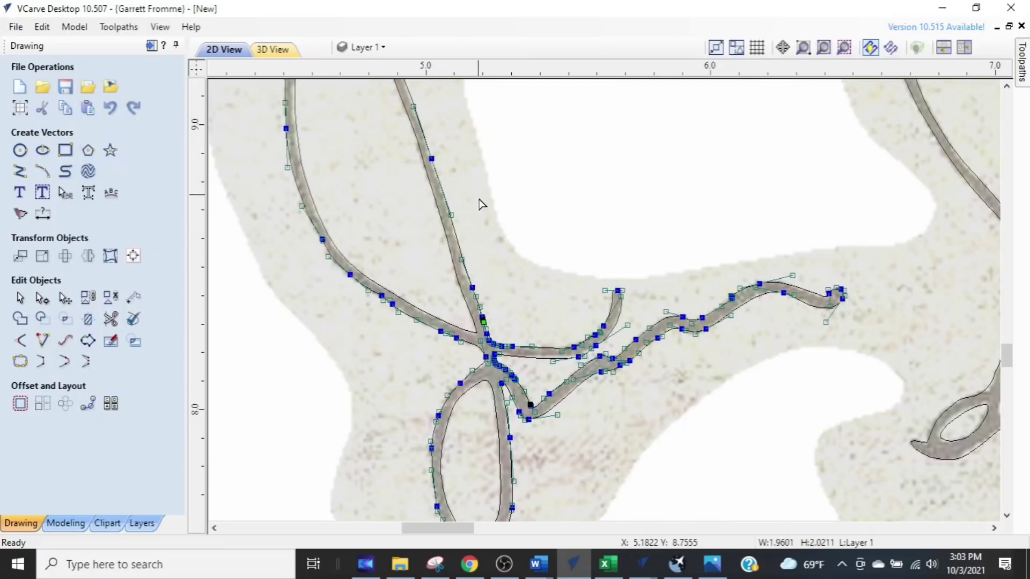
# - Examine the nodes and handles around the first letter's stroke junction and the V-shaped bend beside it
pyautogui.scroll(3, 523, 362)
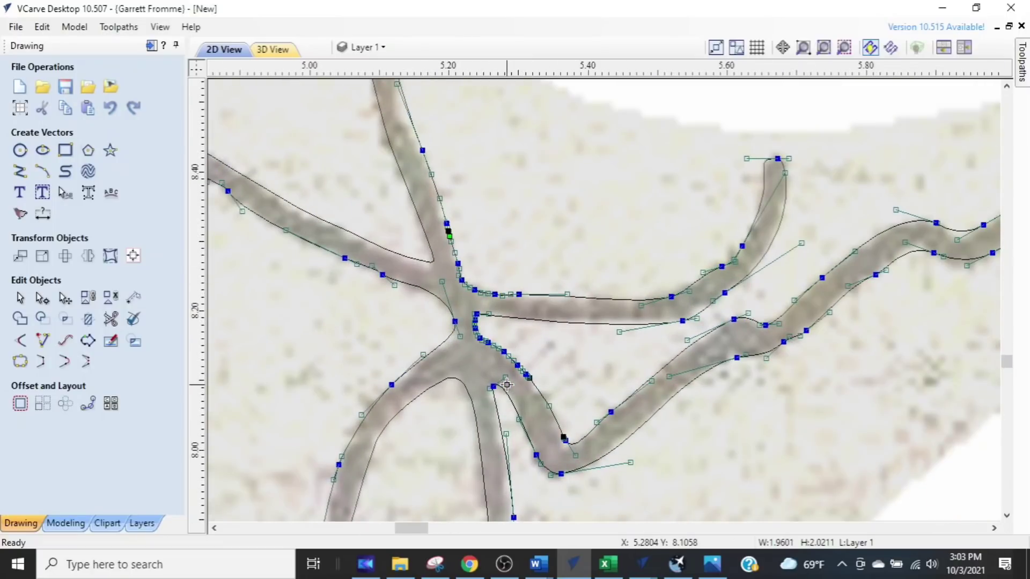
pyautogui.scroll(3, 574, 459)
pyautogui.scroll(2, 538, 373)
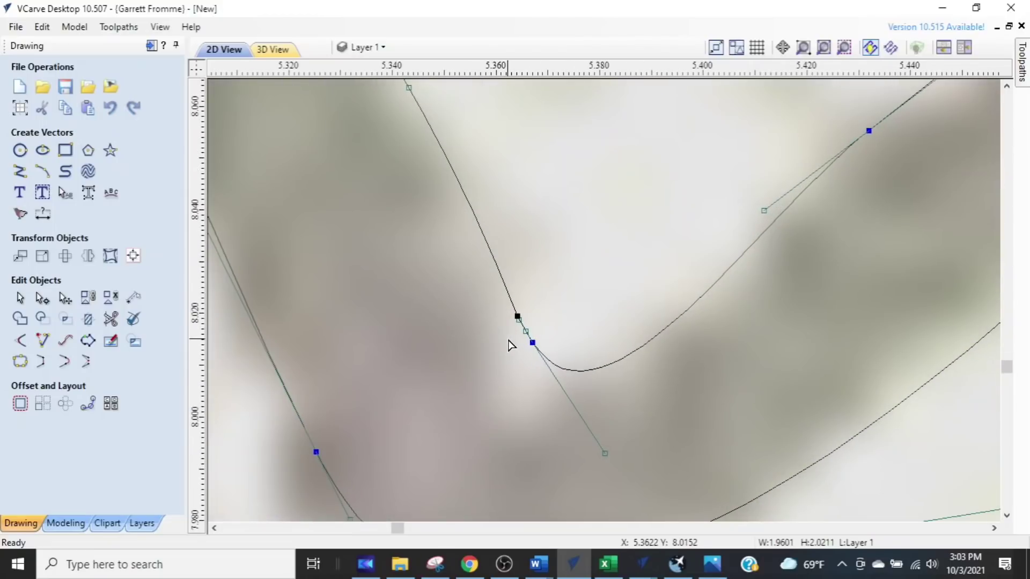
pyautogui.scroll(2, 512, 344)
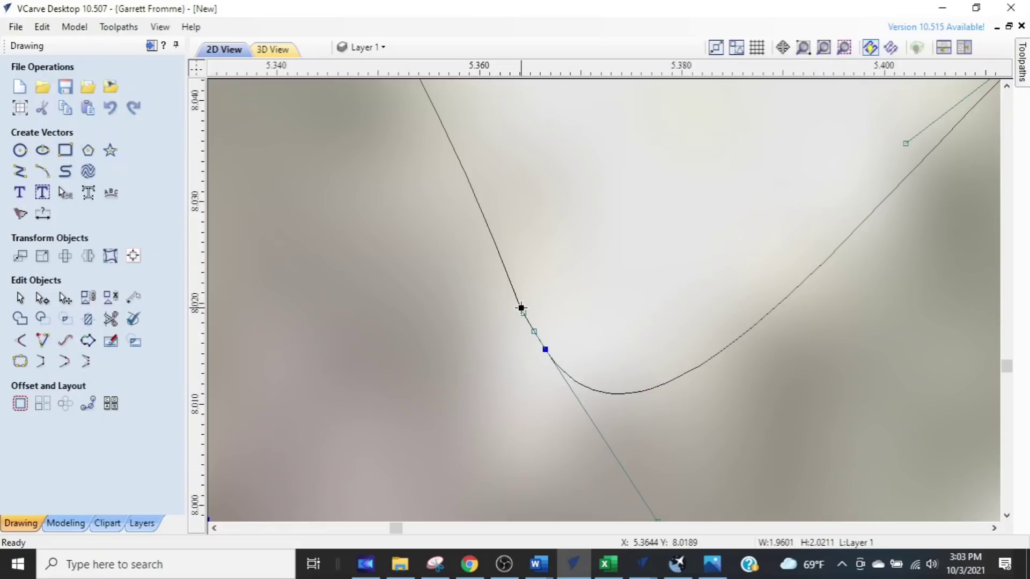
pyautogui.scroll(2, 522, 308)
pyautogui.scroll(-5, 520, 310)
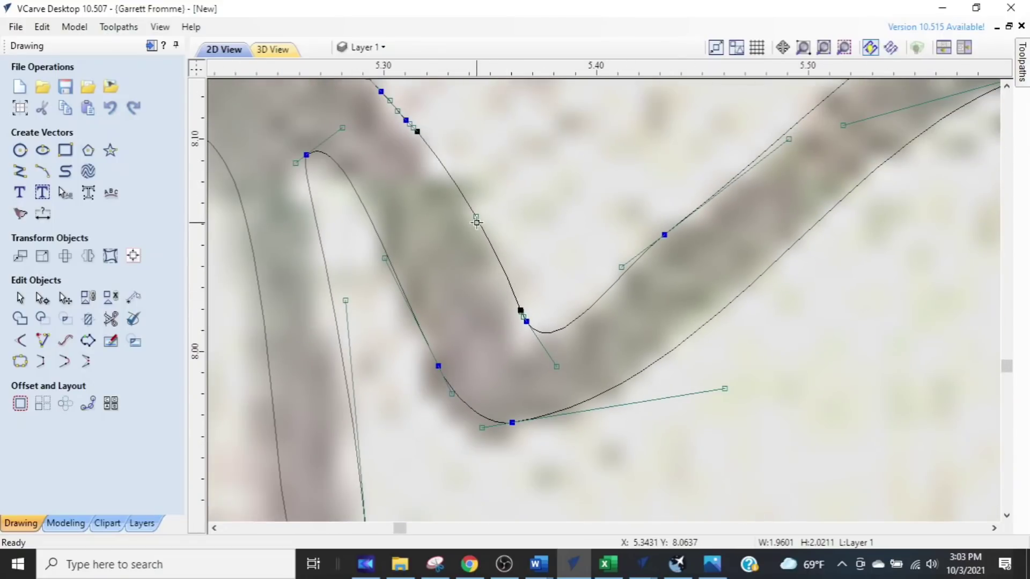
pyautogui.scroll(2, 477, 222)
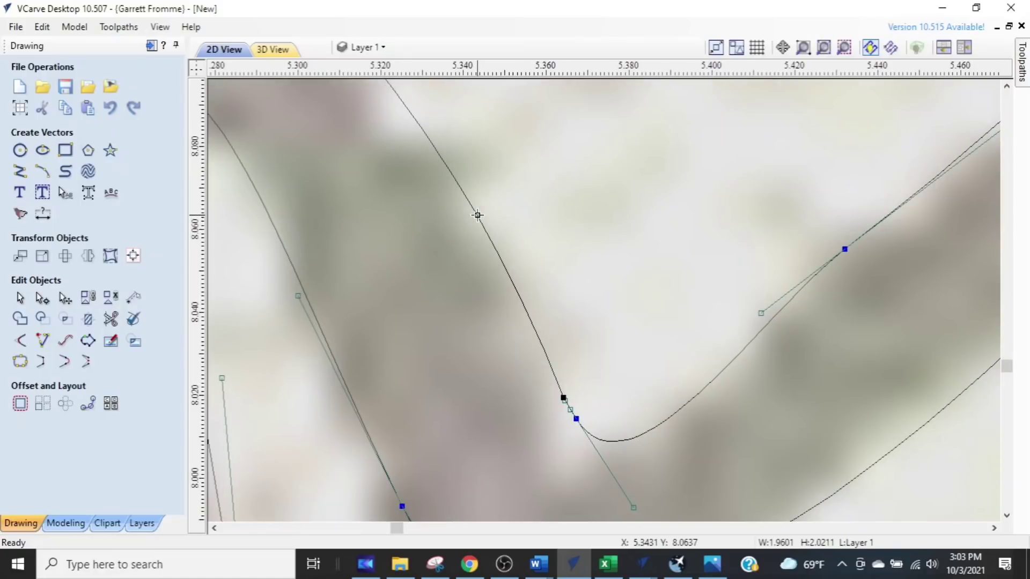
pyautogui.scroll(-3, 494, 317)
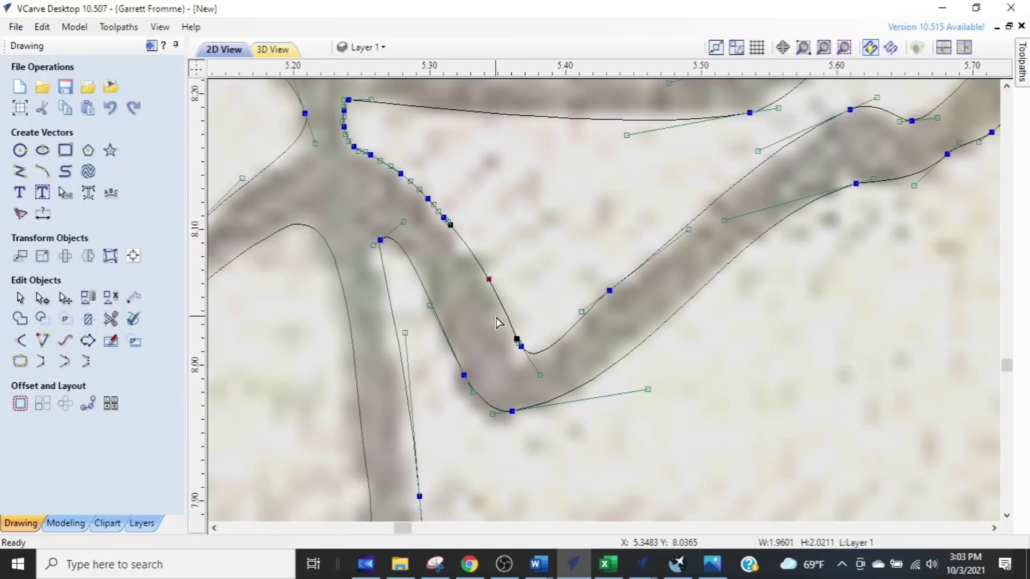
pyautogui.scroll(-2, 498, 317)
pyautogui.scroll(4, 360, 241)
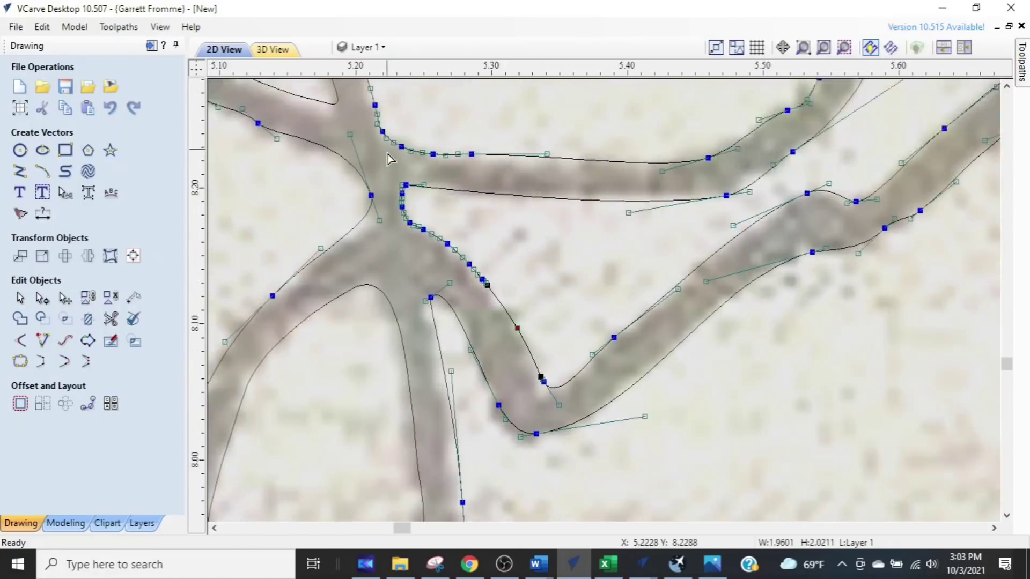
pyautogui.moveTo(364, 266); pyautogui.dragTo(446, 233, button='middle')
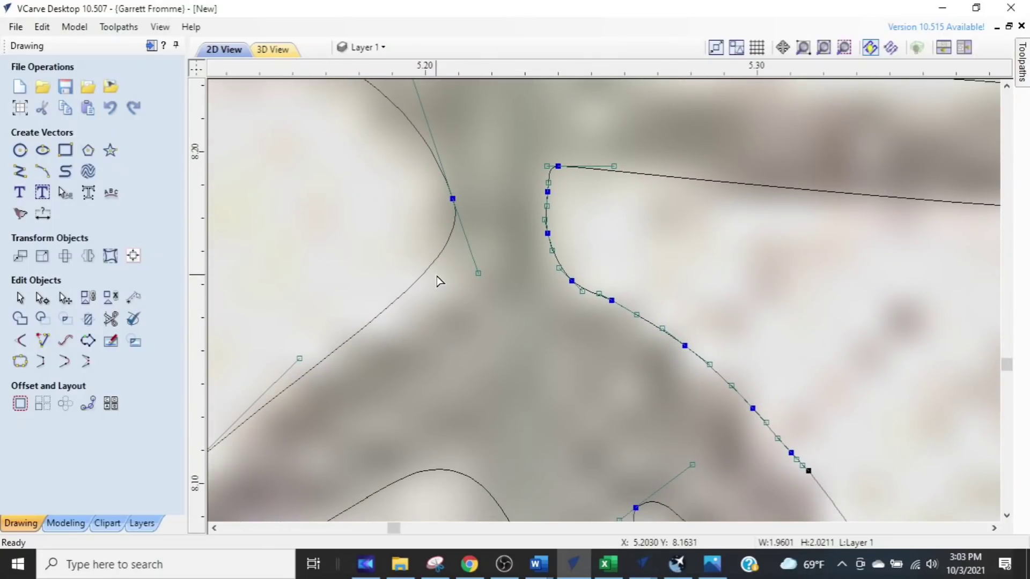
pyautogui.scroll(-4, 786, 397)
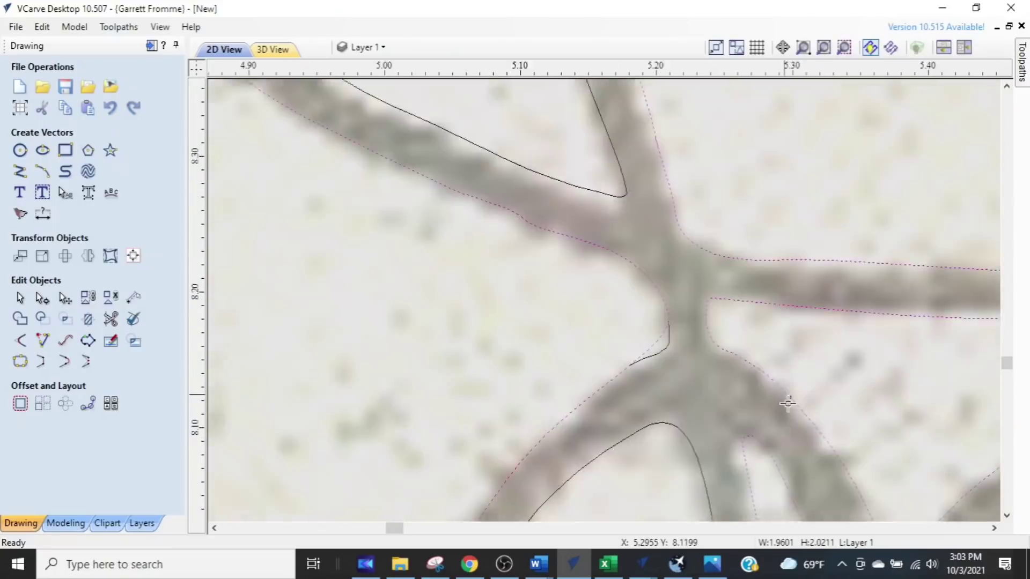
# - Trim the leftover outline segment beside the first letter's stroke junction
pyautogui.scroll(2, 639, 350)
pyautogui.click(110, 320)
pyautogui.click(143, 292)
# - Draw a short replacement curve about 0.10 tall along the stem of the second word's first letter, above its crossing
pyautogui.scroll(-8, 789, 391)
pyautogui.scroll(8, 253, 163)
pyautogui.click(43, 171)
pyautogui.click(441, 235)
pyautogui.scroll(2, 447, 322)
pyautogui.click(440, 273)
pyautogui.click(479, 352)
pyautogui.scroll(-4, 479, 353)
pyautogui.click(508, 257)
pyautogui.click(529, 375)
# - Compare the redrawn stem section with the scan by toggling the Bitmap Layer's visibility
pyautogui.click(368, 47)
pyautogui.click(361, 72)
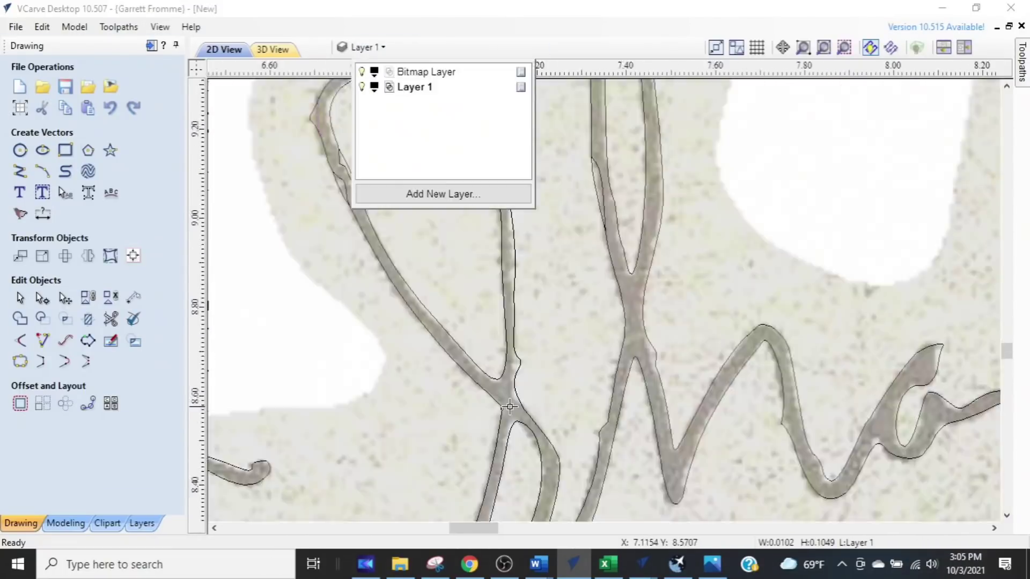
pyautogui.scroll(4, 515, 370)
pyautogui.scroll(-2, 544, 327)
pyautogui.click(368, 47)
pyautogui.click(361, 72)
# - Trim the old outline section replaced by the new stem curve
pyautogui.click(111, 319)
pyautogui.click(143, 292)
pyautogui.scroll(-10, 280, 407)
# - Draw a three-point replacement curve through a valley in the second word's outline
pyautogui.click(42, 297)
pyautogui.scroll(5, 596, 285)
pyautogui.scroll(-3, 678, 317)
pyautogui.scroll(8, 618, 427)
pyautogui.click(65, 173)
pyautogui.scroll(3, 610, 398)
pyautogui.click(406, 236)
pyautogui.click(586, 403)
pyautogui.click(731, 108)
# - Trim the outline section made redundant by the valley curve and delete the leftover piece
pyautogui.click(111, 319)
pyautogui.click(673, 294)
pyautogui.press('Delete')
# - Move a node of the second word's outline straight upward to smooth the curve
pyautogui.scroll(-6, 673, 294)
pyautogui.click(42, 298)
pyautogui.scroll(4, 655, 421)
pyautogui.scroll(-4, 655, 421)
pyautogui.scroll(-3, 396, 326)
pyautogui.scroll(4, 627, 279)
pyautogui.moveTo(600, 301); pyautogui.dragTo(604, 238)
# - Examine the second word's outline for remaining kinks, including the stem of its first letter
pyautogui.scroll(-5, 622, 332)
pyautogui.scroll(3, 395, 214)
pyautogui.scroll(-7, 408, 161)
pyautogui.scroll(9, 466, 343)
pyautogui.scroll(-7, 428, 259)
pyautogui.scroll(5, 604, 244)
pyautogui.scroll(-5, 602, 244)
pyautogui.click(574, 416)
pyautogui.scroll(3, 547, 428)
pyautogui.scroll(-2, 361, 344)
pyautogui.scroll(7, 506, 224)
pyautogui.scroll(-6, 505, 223)
pyautogui.scroll(4, 448, 234)
pyautogui.scroll(5, 451, 258)
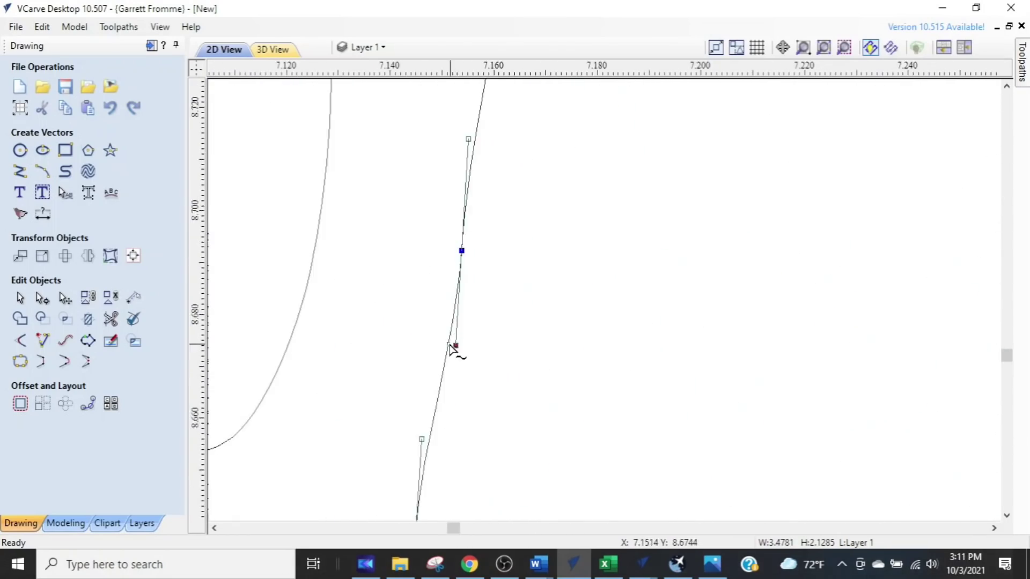
# - Draw a short replacement curve over an uneven section of the second word's outline
pyautogui.scroll(-8, 455, 340)
pyautogui.scroll(4, 424, 198)
pyautogui.click(65, 171)
pyautogui.click(504, 371)
pyautogui.click(499, 326)
# - Trim the uneven outline section replaced by the short curve
pyautogui.scroll(-4, 547, 311)
pyautogui.scroll(4, 685, 276)
pyautogui.click(111, 319)
pyautogui.scroll(-8, 625, 288)
pyautogui.scroll(5, 681, 322)
pyautogui.scroll(3, 661, 271)
pyautogui.scroll(1, 644, 267)
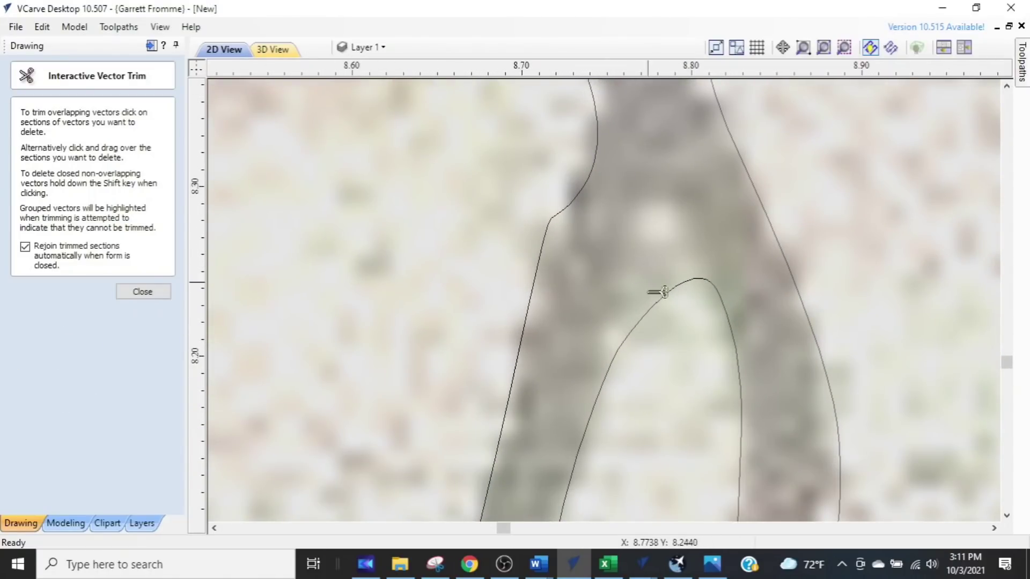
pyautogui.press('Escape')
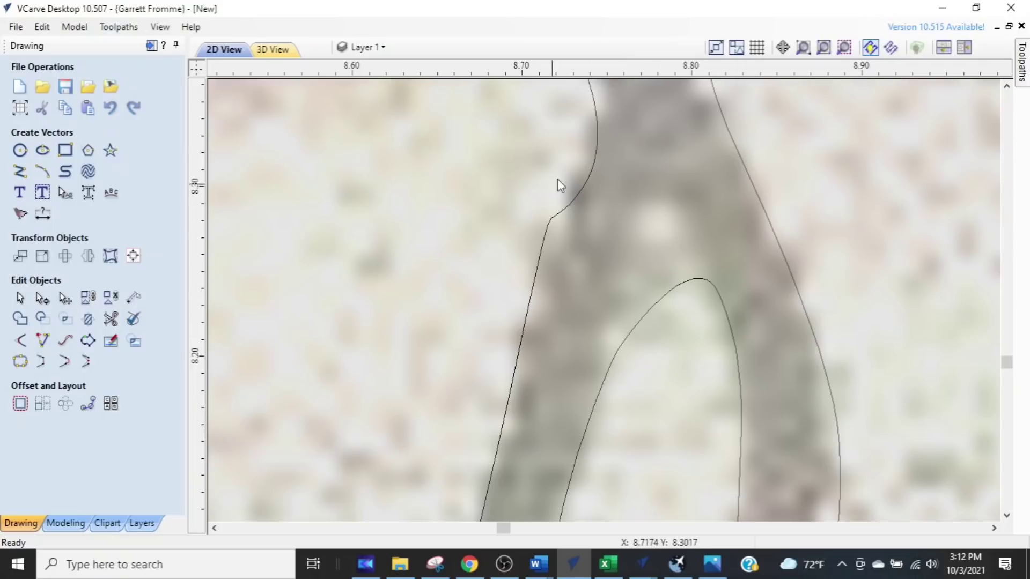
# - Smooth the left edge of the last descender's neck by steepening the node's upper handle and moving the node inward onto the ink
pyautogui.moveTo(523, 246); pyautogui.dragTo(501, 326, button='middle')
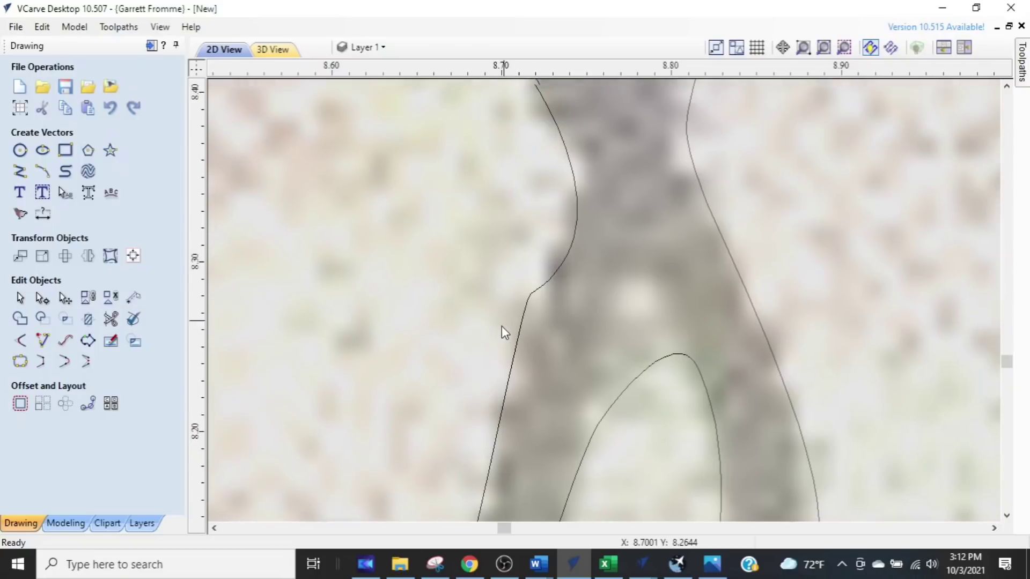
pyautogui.click(517, 356)
pyautogui.doubleClick(516, 351)
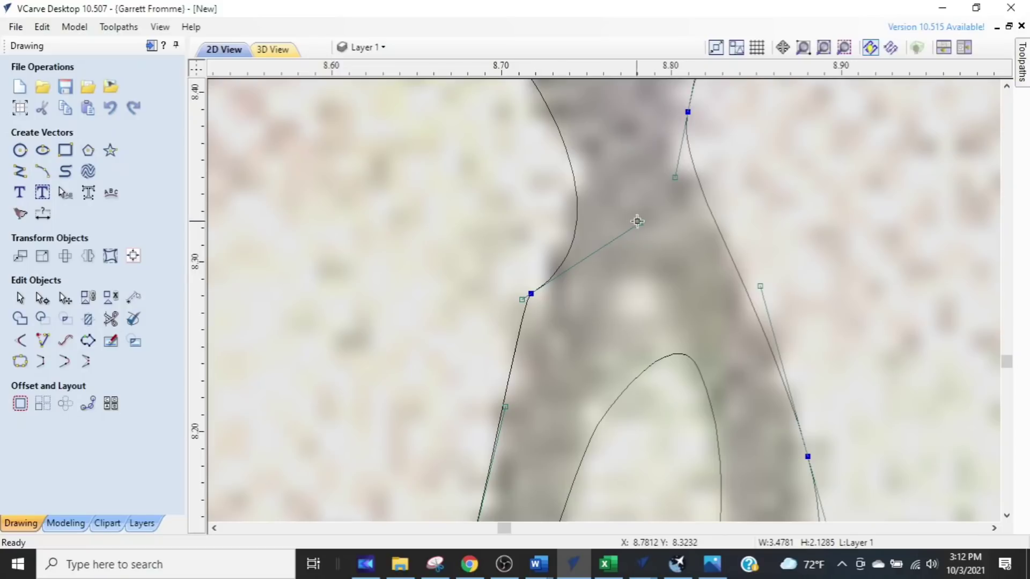
pyautogui.moveTo(633, 207); pyautogui.dragTo(594, 178)
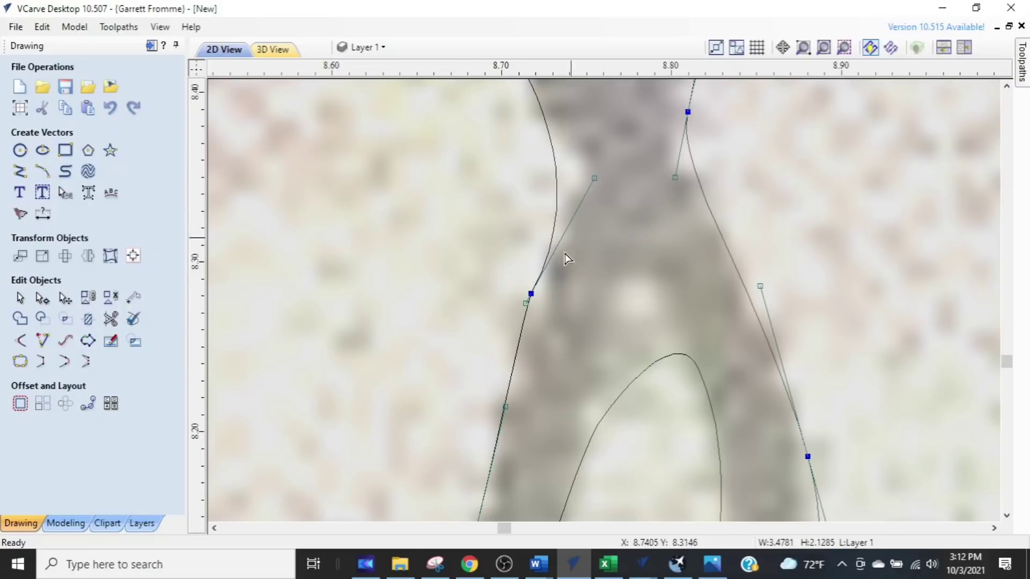
pyautogui.moveTo(532, 294); pyautogui.dragTo(550, 302)
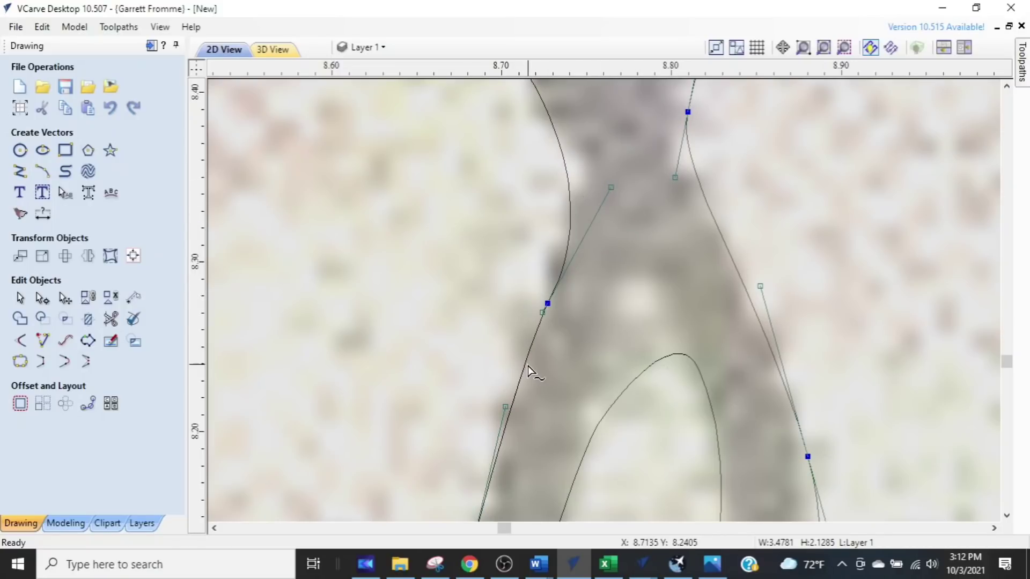
# - Redraw the peak of the descender's inner loop higher along the ink, with snapping off for the free points and on for the endpoint
pyautogui.scroll(-3, 531, 368)
pyautogui.moveTo(526, 368); pyautogui.dragTo(520, 265, button='middle')
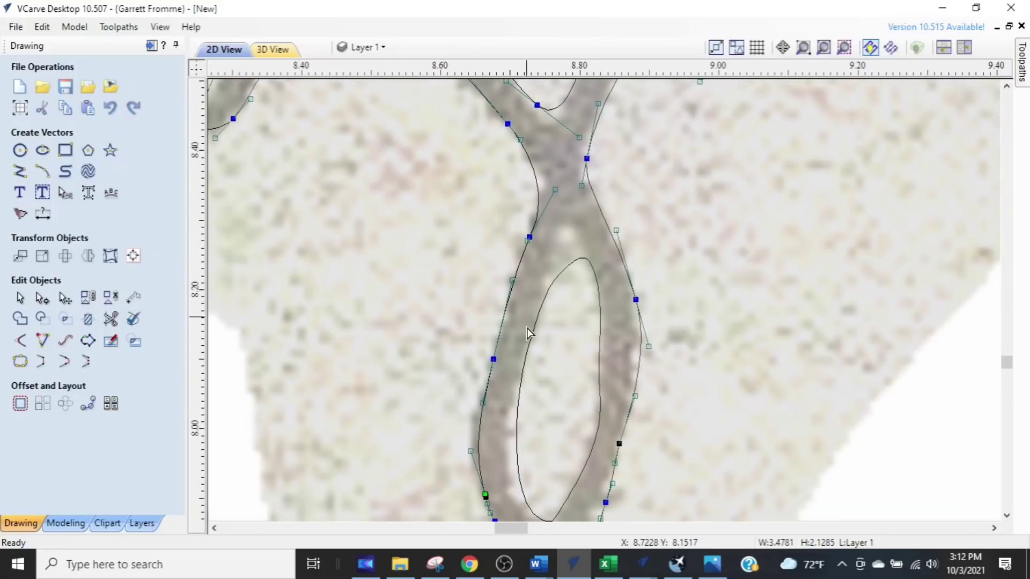
pyautogui.click(543, 315)
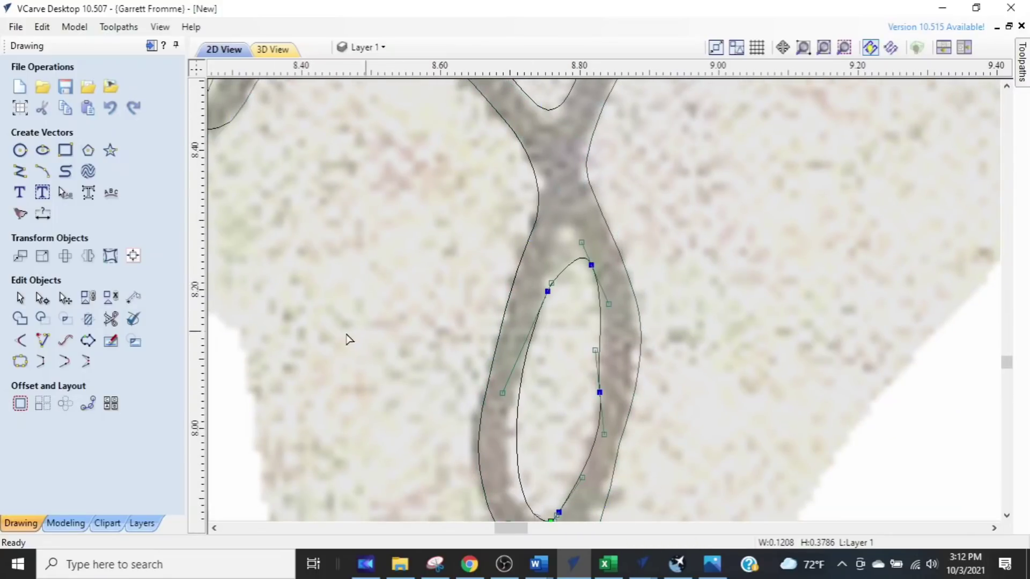
pyautogui.click(65, 171)
pyautogui.scroll(2, 561, 288)
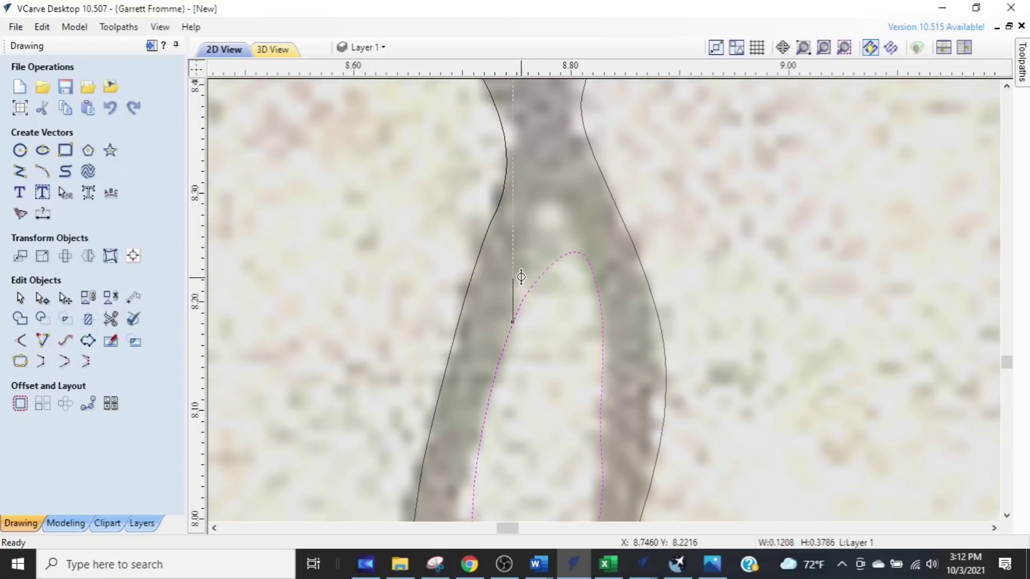
pyautogui.click(716, 49)
pyautogui.click(738, 49)
pyautogui.scroll(3, 519, 248)
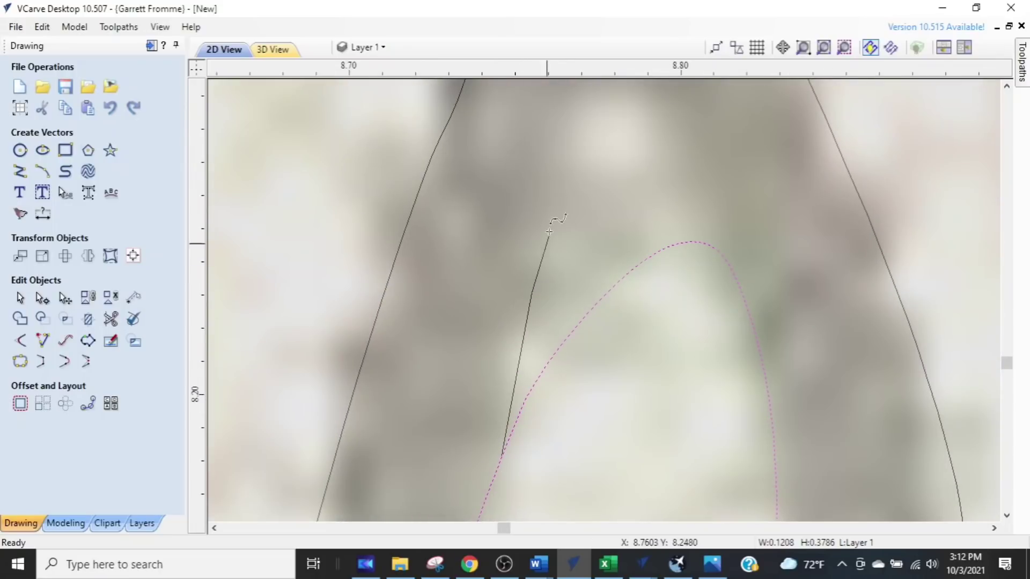
pyautogui.moveTo(576, 134); pyautogui.dragTo(529, 280, button='middle')
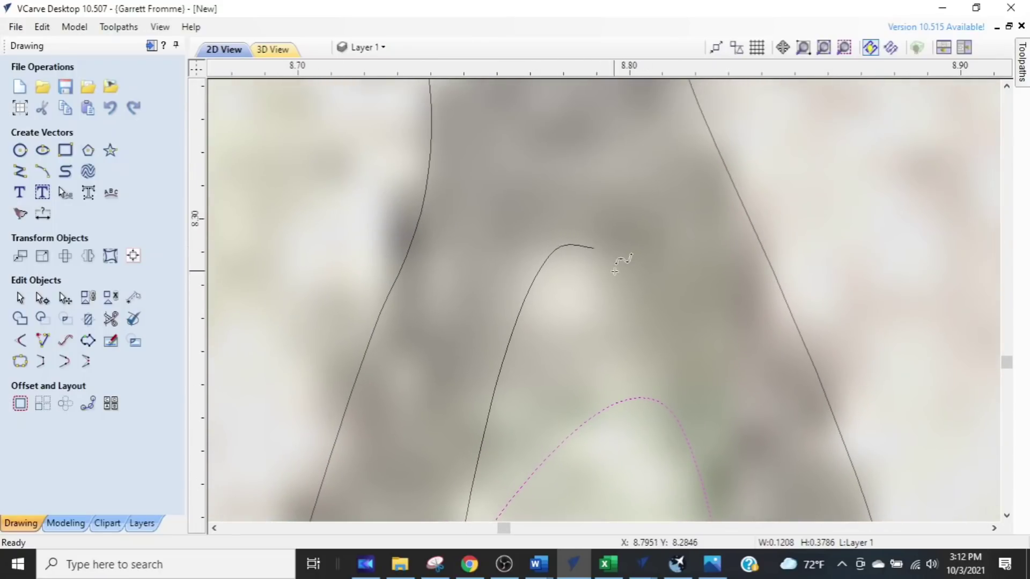
pyautogui.click(658, 370)
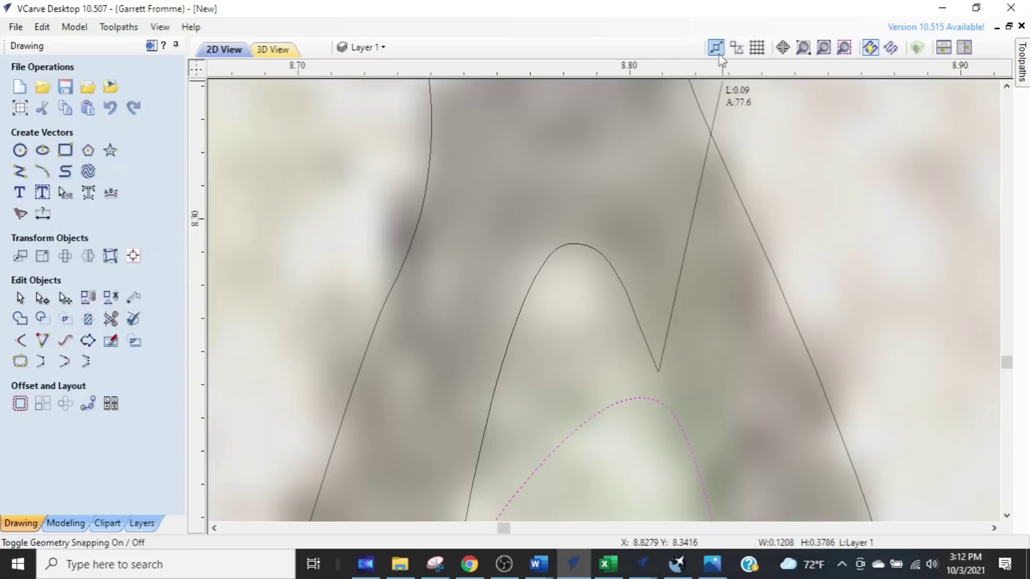
pyautogui.click(737, 47)
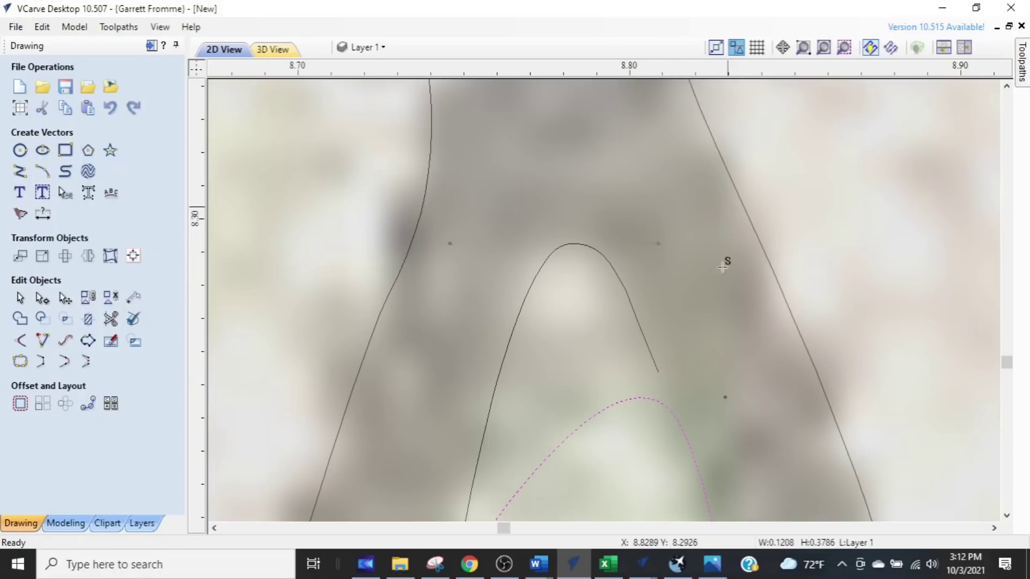
pyautogui.click(680, 427)
# - Redraw the lower left side of the descender's inner loop along the ink, from its bottom up to the existing left edge
pyautogui.scroll(-5, 656, 402)
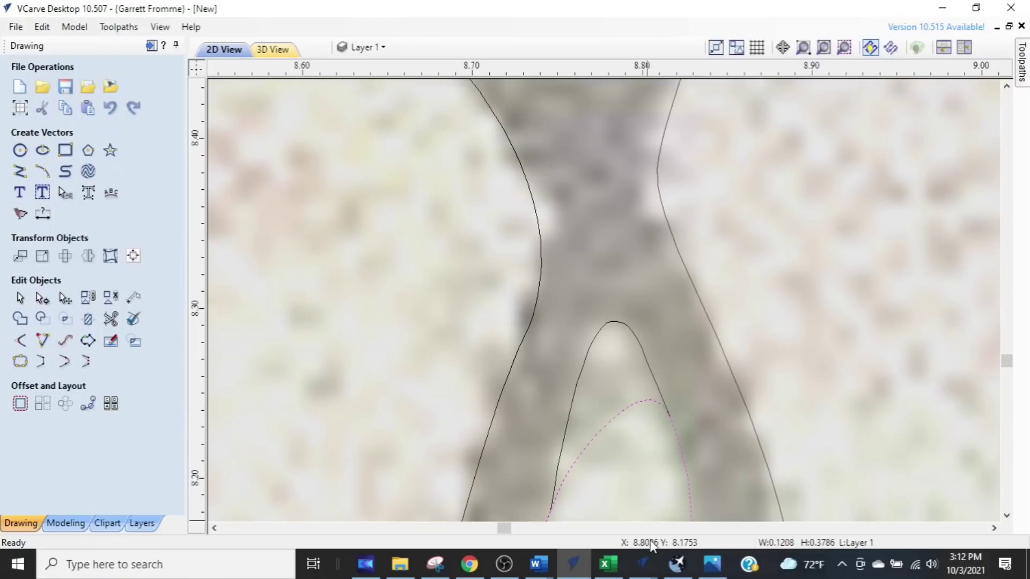
pyautogui.moveTo(548, 467); pyautogui.dragTo(579, 284, button='middle')
pyautogui.scroll(1, 579, 272)
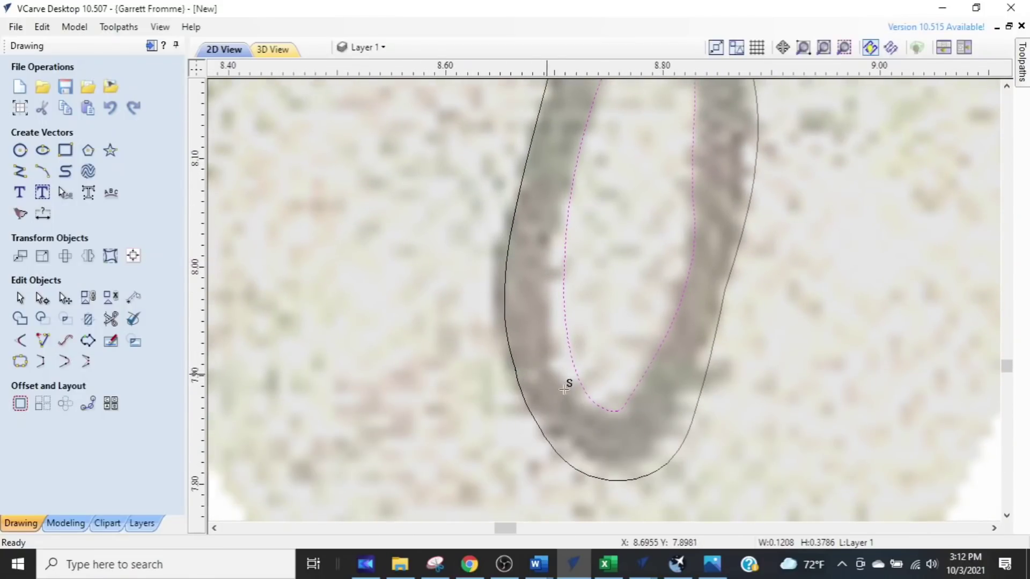
pyautogui.scroll(2, 598, 414)
pyautogui.click(616, 410)
pyautogui.click(544, 358)
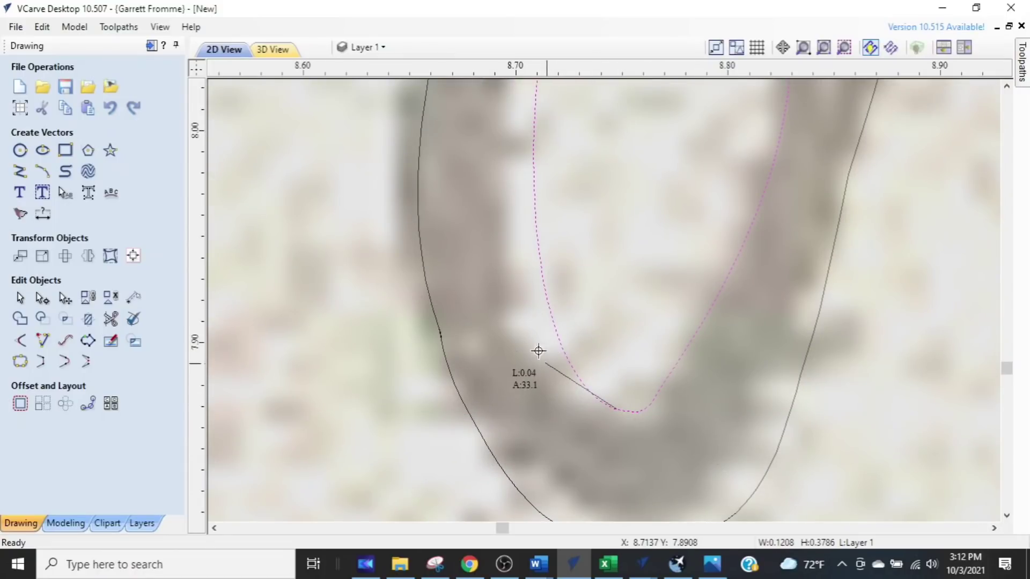
pyautogui.click(523, 296)
pyautogui.click(509, 174)
pyautogui.moveTo(510, 223); pyautogui.dragTo(497, 453, button='middle')
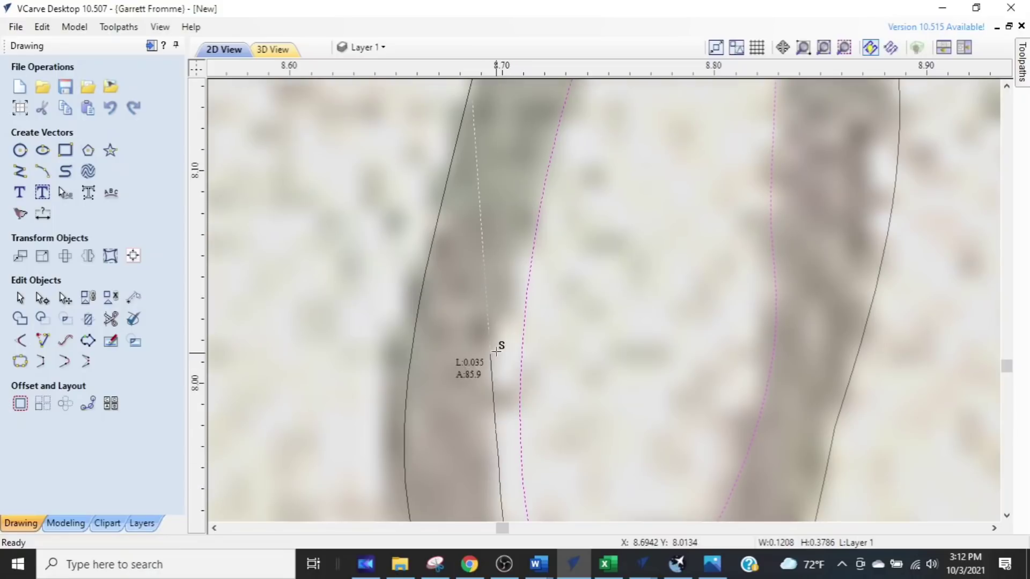
pyautogui.click(508, 313)
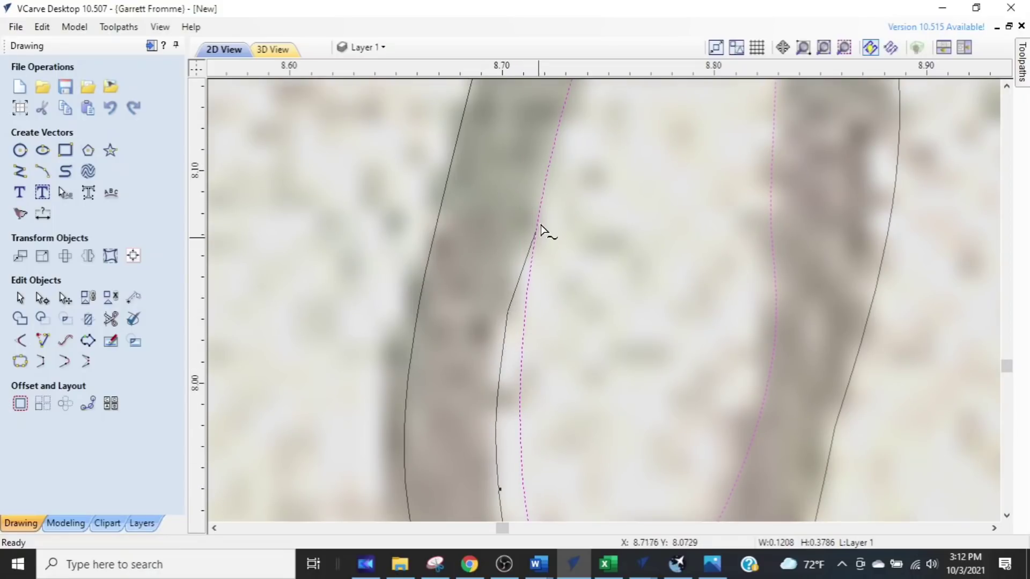
pyautogui.click(546, 184)
pyautogui.rightClick(548, 185)
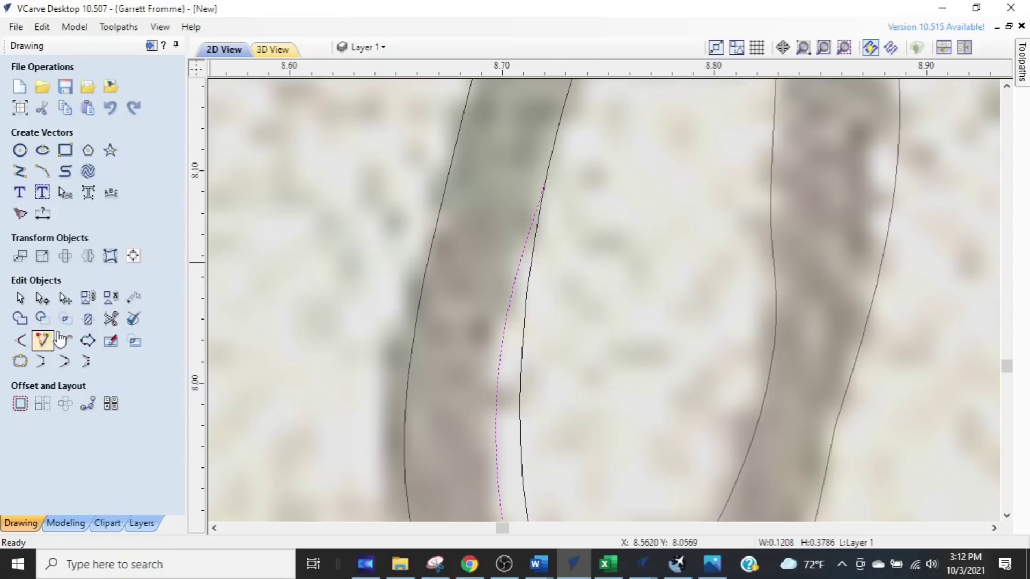
# - Trim the old left and peak sections from the descender's inner loop
pyautogui.click(111, 319)
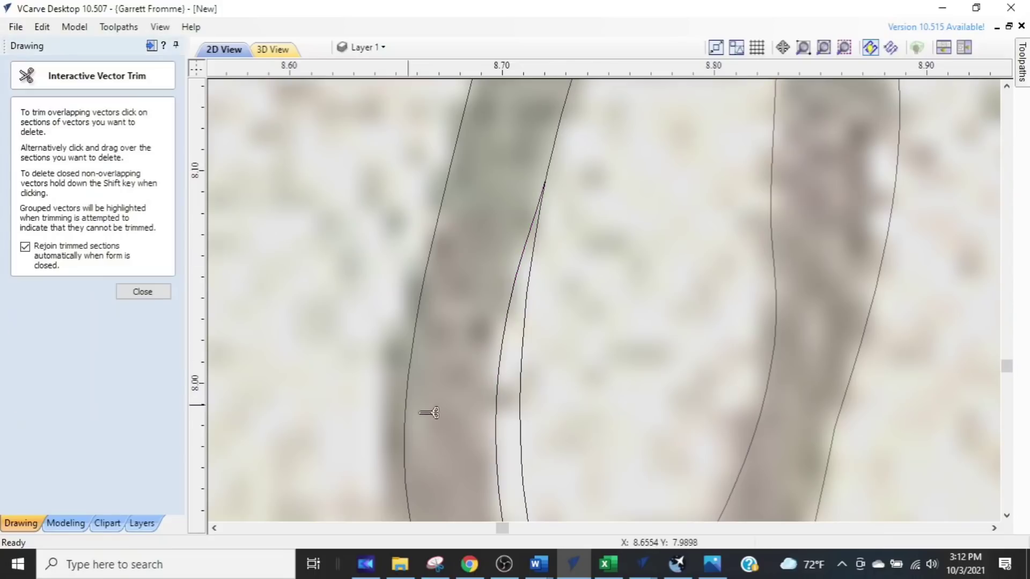
pyautogui.click(514, 415)
pyautogui.scroll(-2, 626, 406)
pyautogui.moveTo(626, 398); pyautogui.dragTo(559, 564, button='middle')
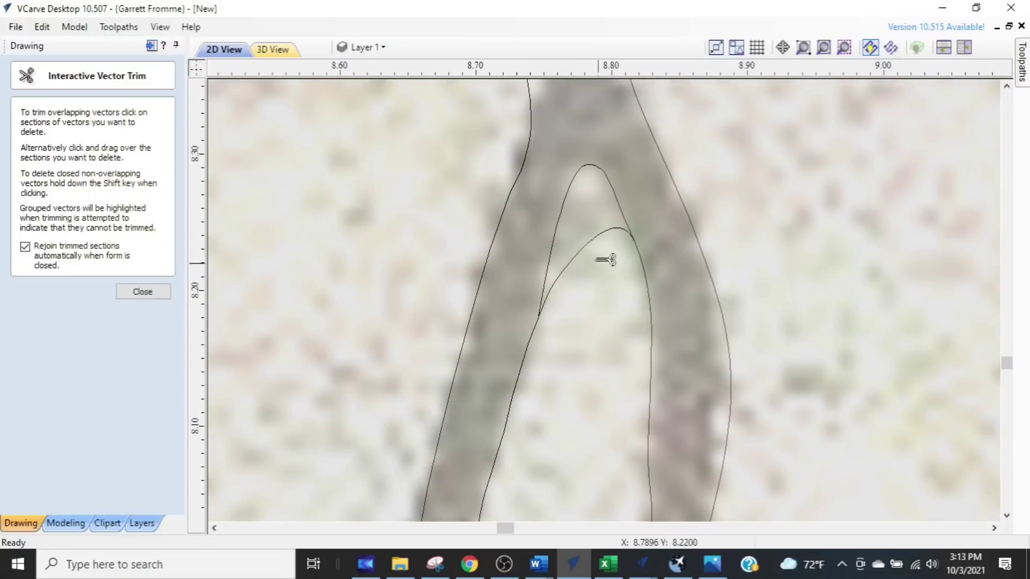
pyautogui.press('Escape')
# - Select the second word's outer outline around the descender and open it for node editing
pyautogui.scroll(-1, 686, 408)
pyautogui.scroll(-1, 609, 291)
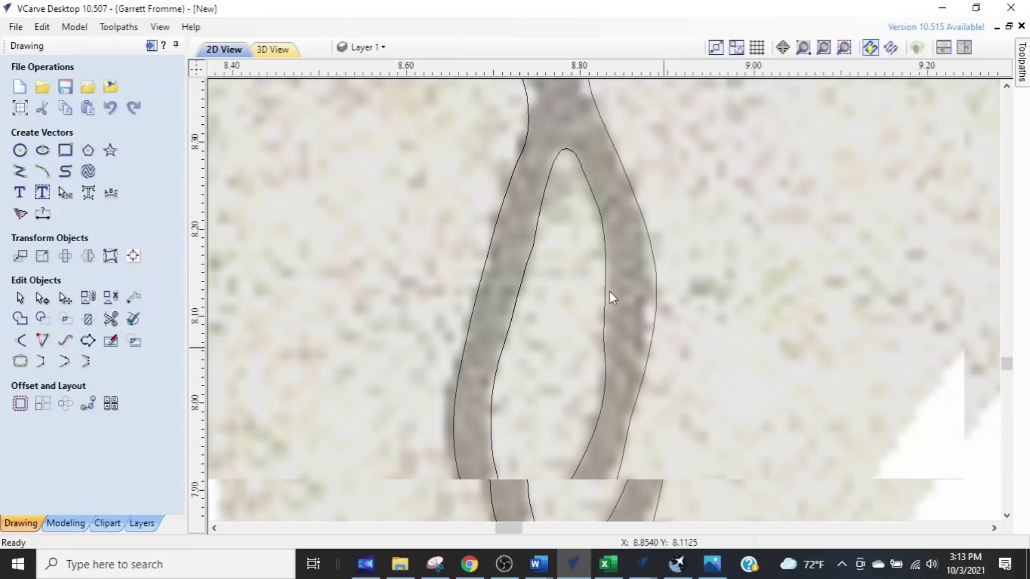
pyautogui.click(636, 274)
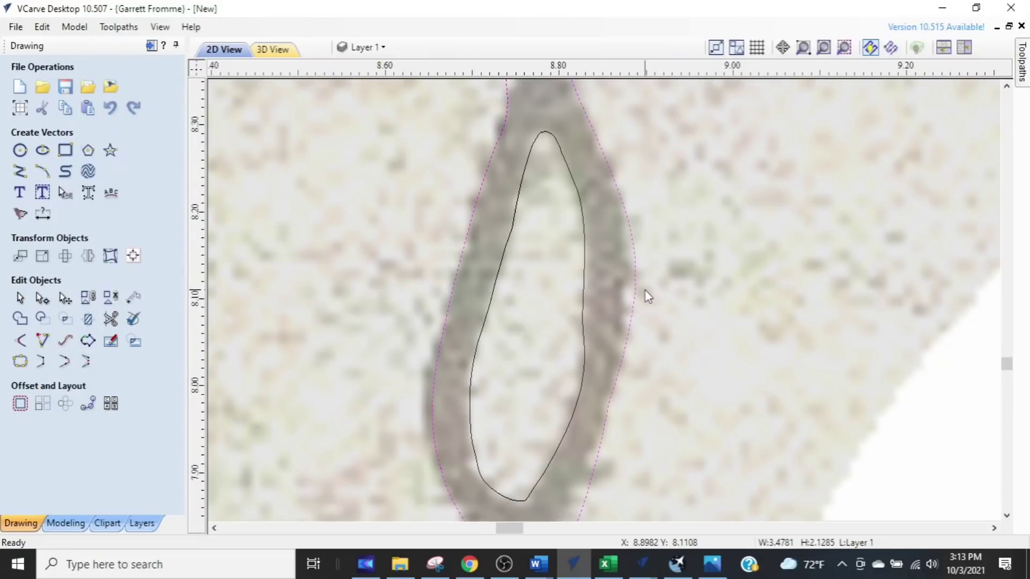
pyautogui.press('n')
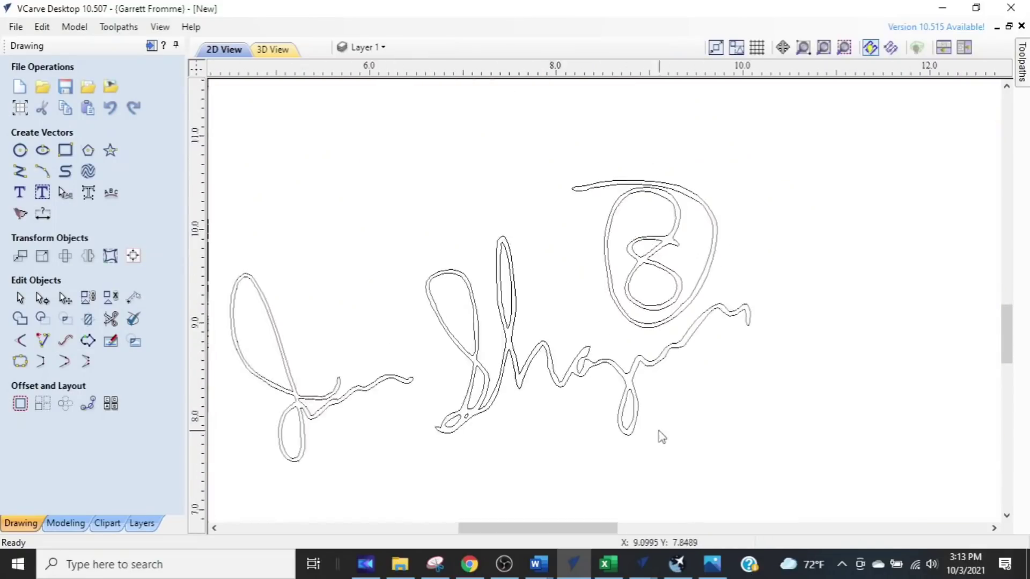
# - Create a rectangle 11 inches wide and 8 inches high with its lower-left corner anchored at X 0, Y 0
pyautogui.hotkey('ctrl', 'a')
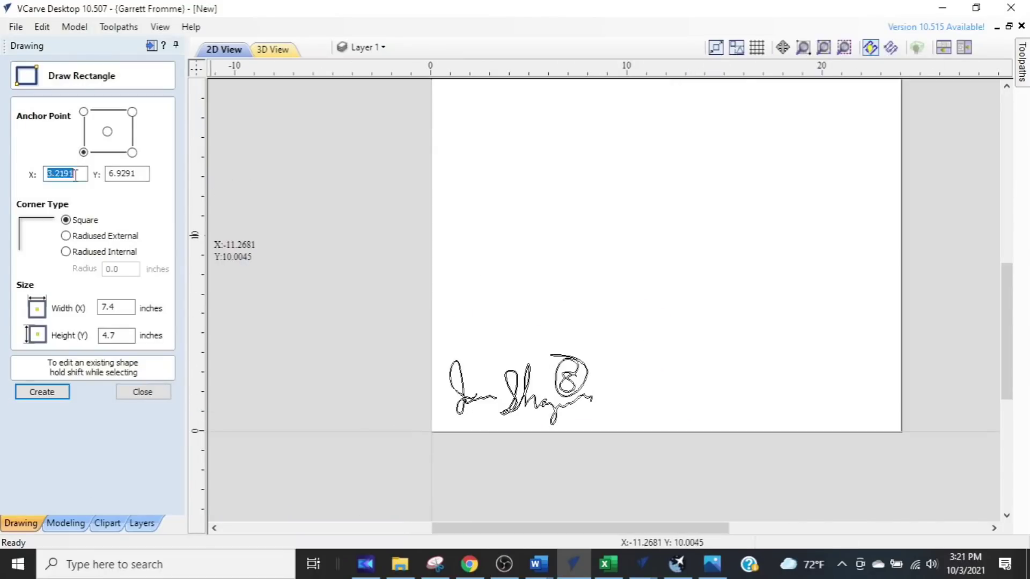
pyautogui.write('8')
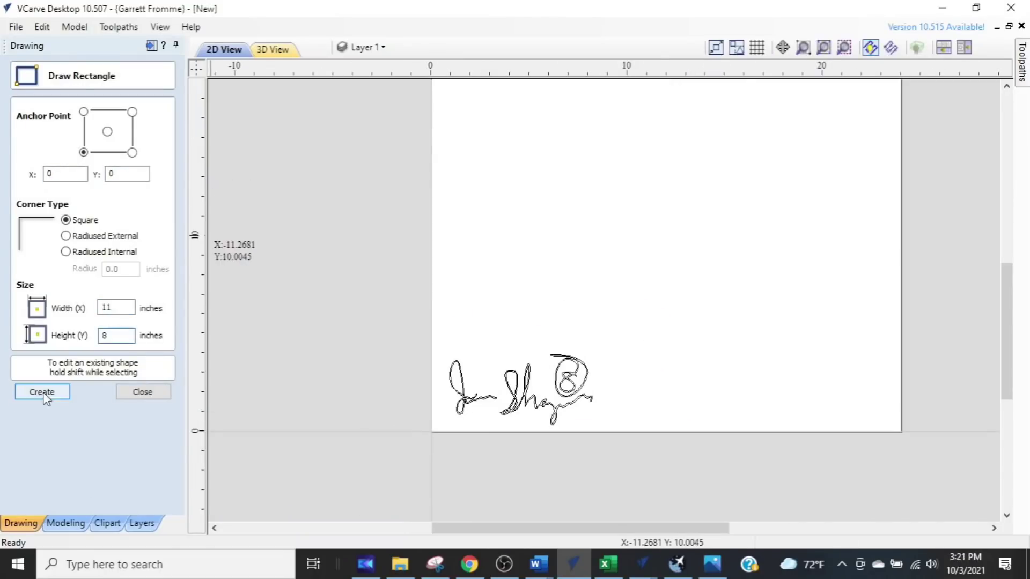
pyautogui.press('Return')
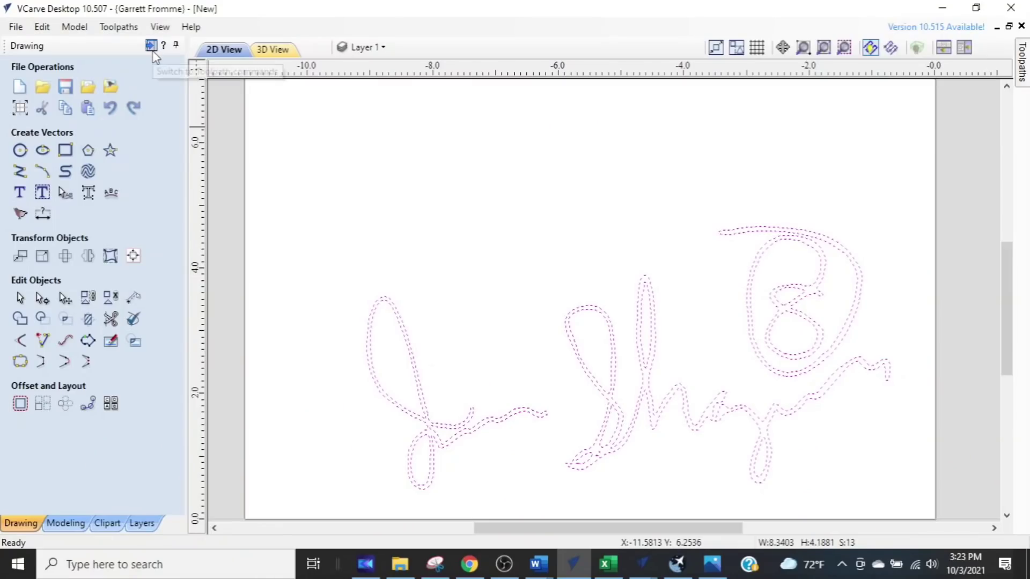
# - Set up a V-Carve / Engraving toolpath for the selected signature vectors using the V-Bit (60.0° - 1/4")
pyautogui.click(152, 46)
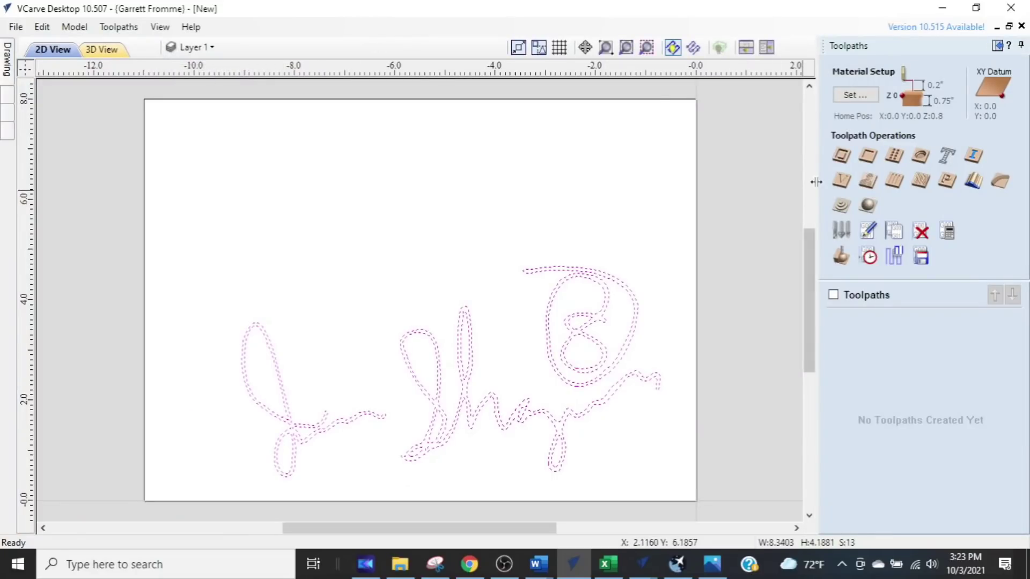
pyautogui.click(841, 185)
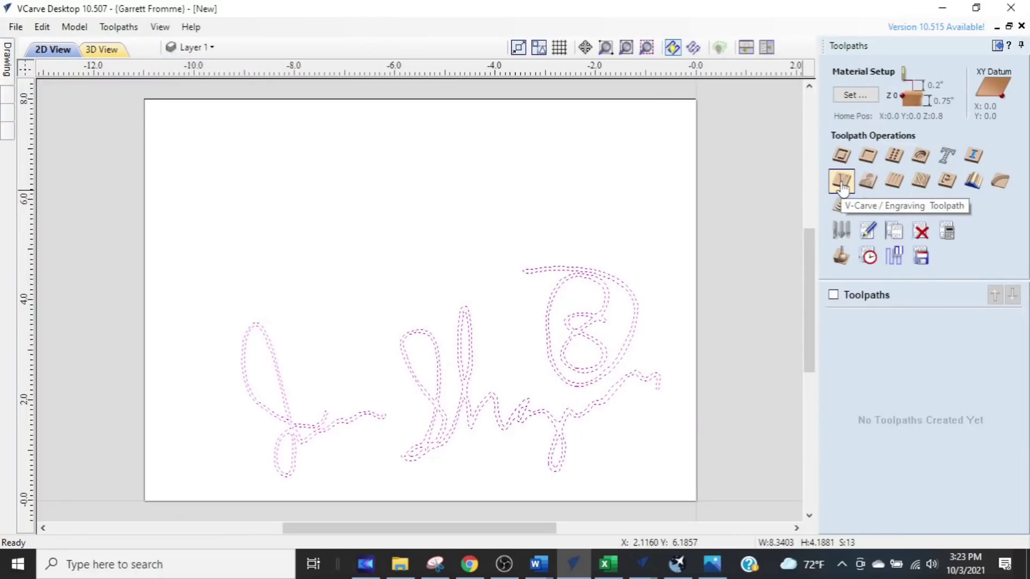
pyautogui.click(841, 183)
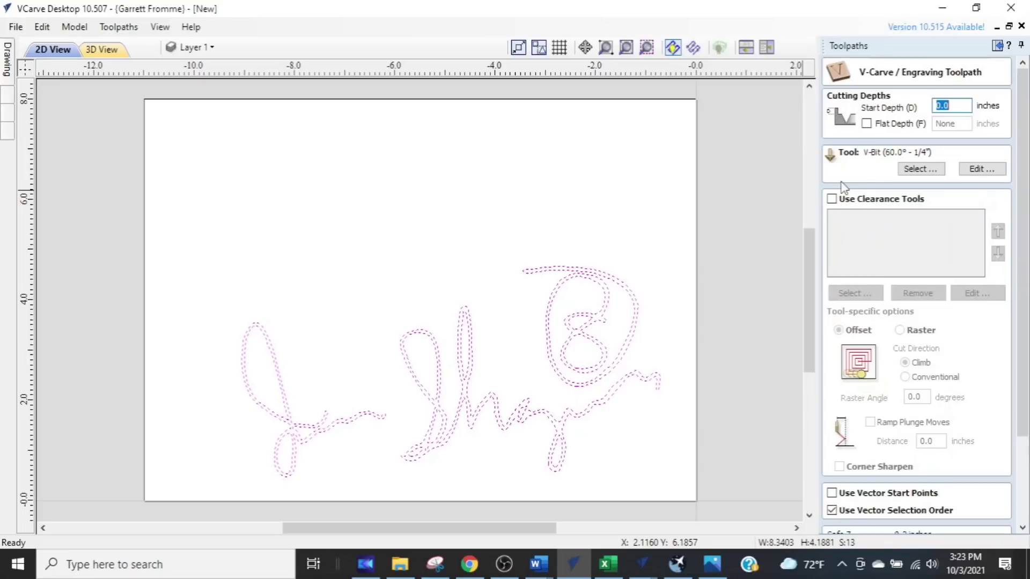
pyautogui.click(937, 170)
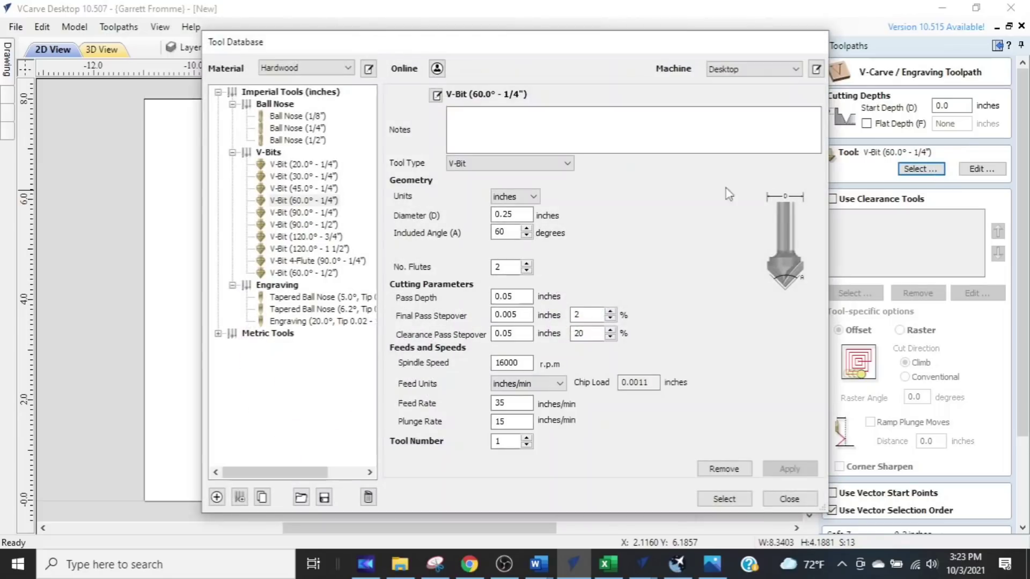
pyautogui.click(330, 203)
pyautogui.click(724, 499)
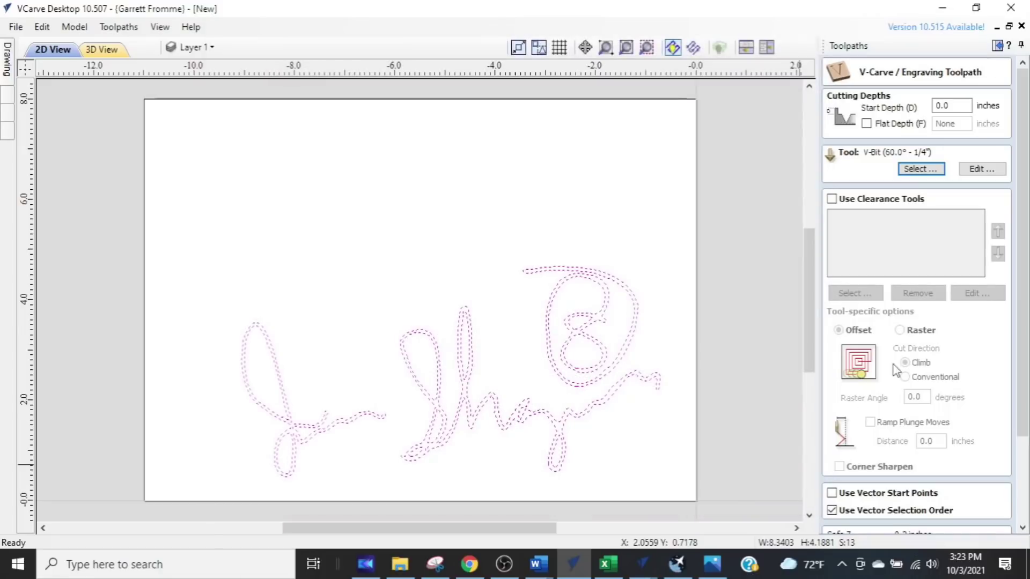
# - Name the toolpath with the signer's first name and calculate it, accepting that open vectors are ignored
pyautogui.scroll(-3, 1017, 222)
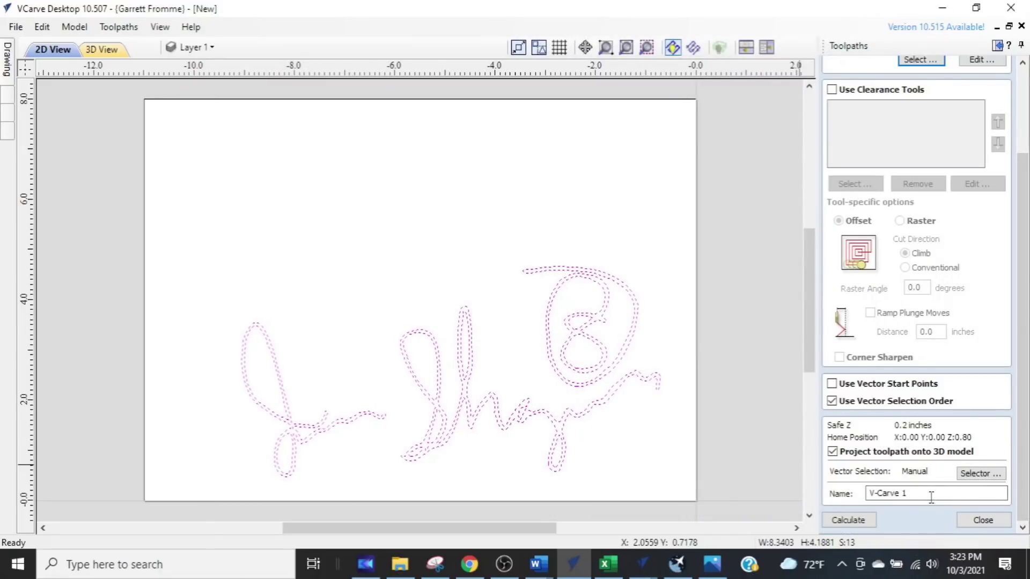
pyautogui.moveTo(931, 497); pyautogui.dragTo(807, 507)
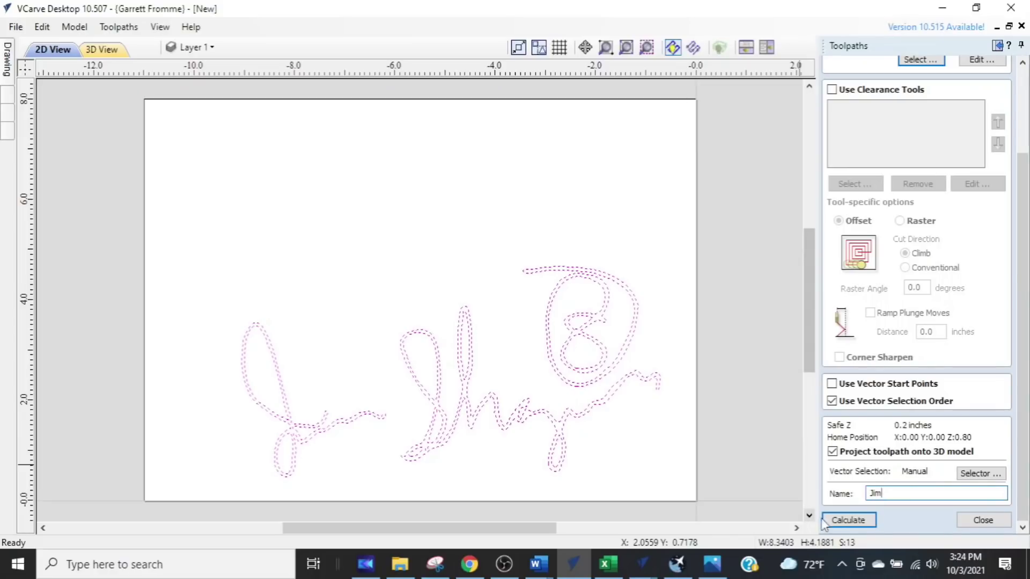
pyautogui.click(827, 521)
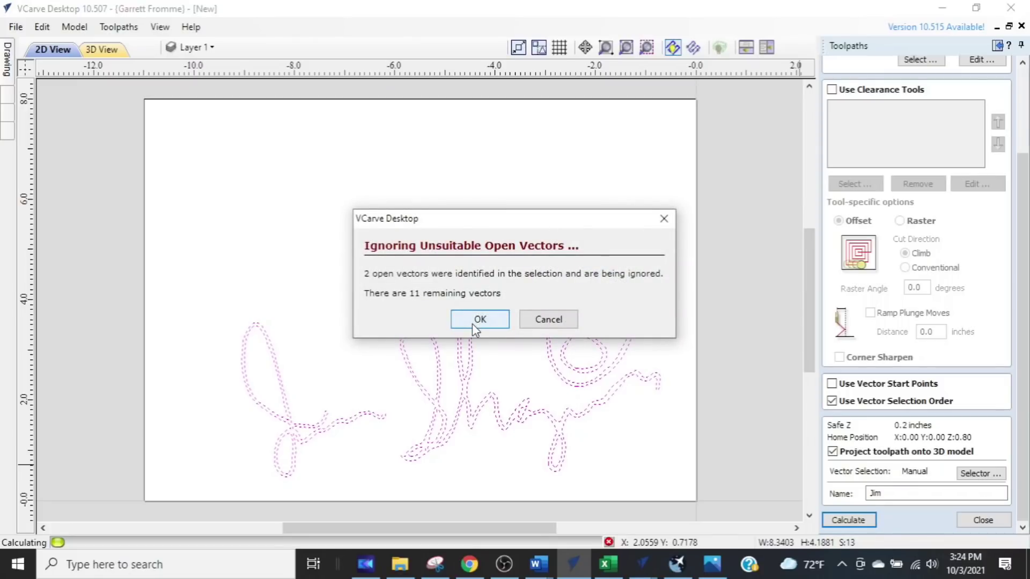
pyautogui.click(472, 320)
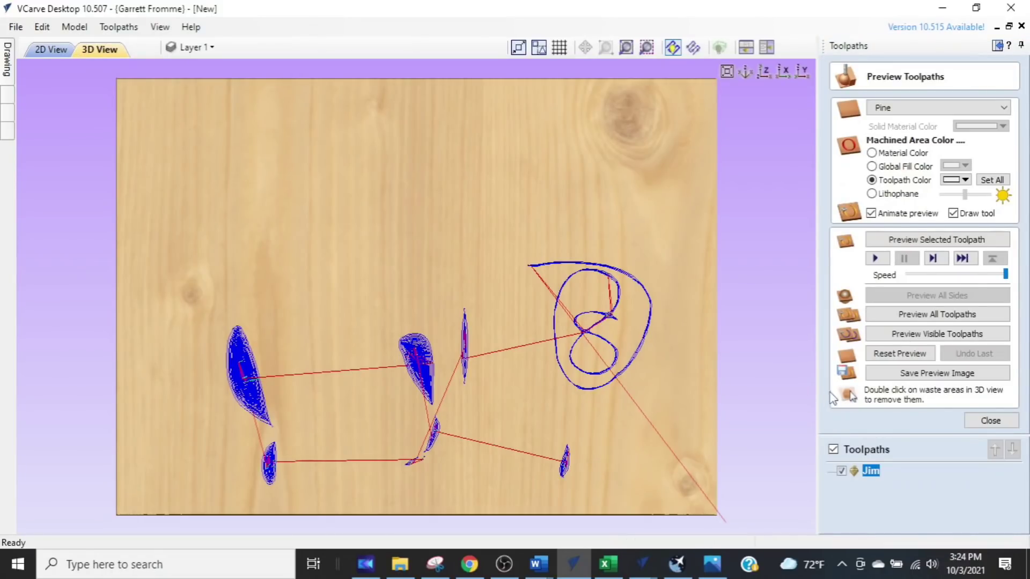
# - Close the toolpath preview, return to the 2D drawing with nothing selected, and hide the toolpath lines
pyautogui.click(990, 422)
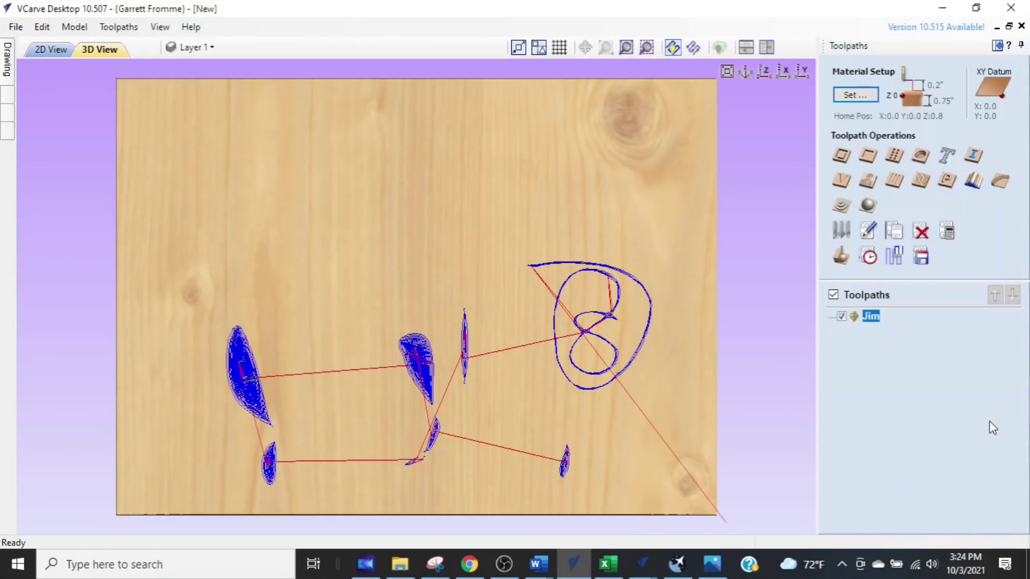
pyautogui.click(997, 48)
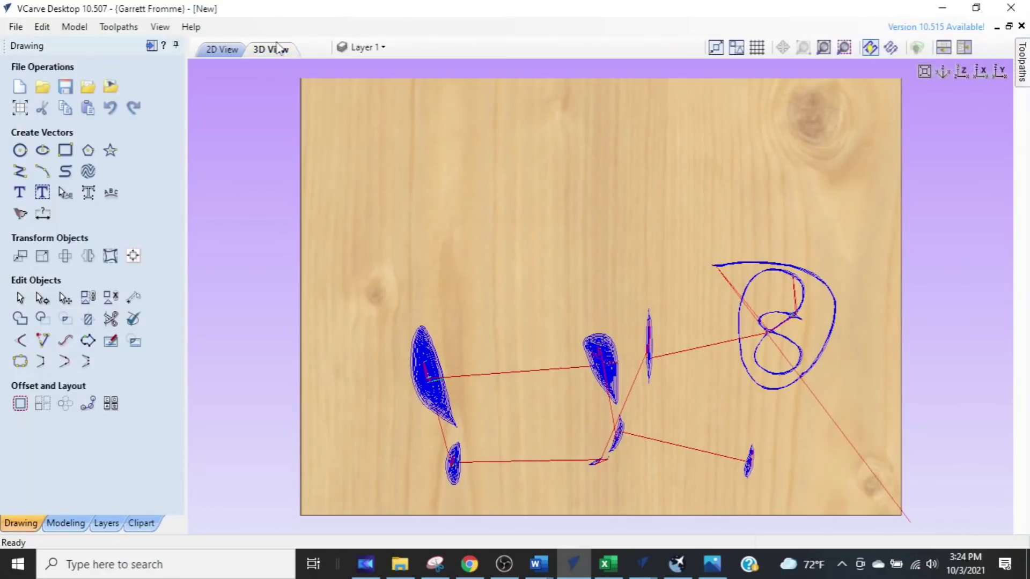
pyautogui.click(234, 51)
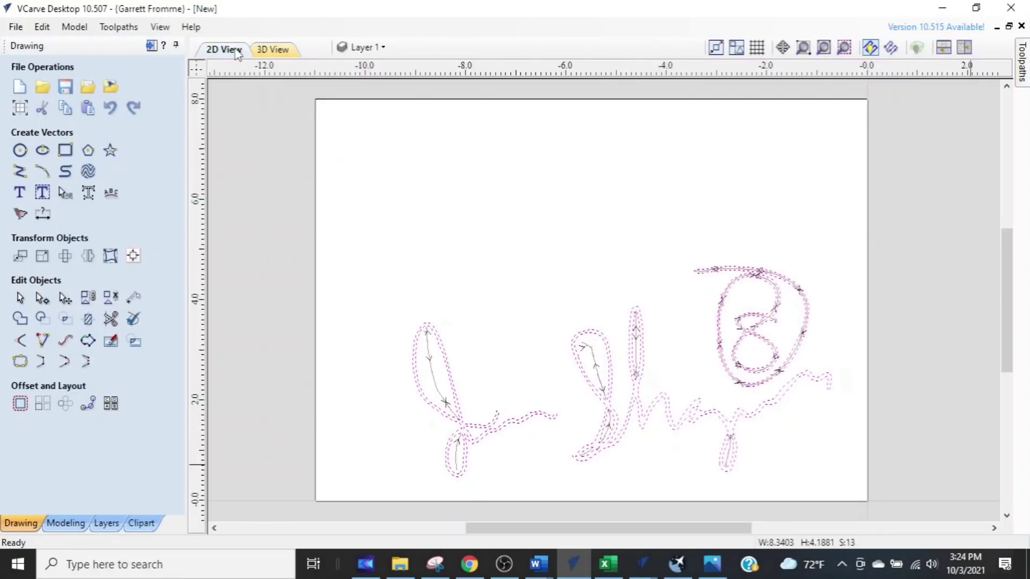
pyautogui.click(368, 372)
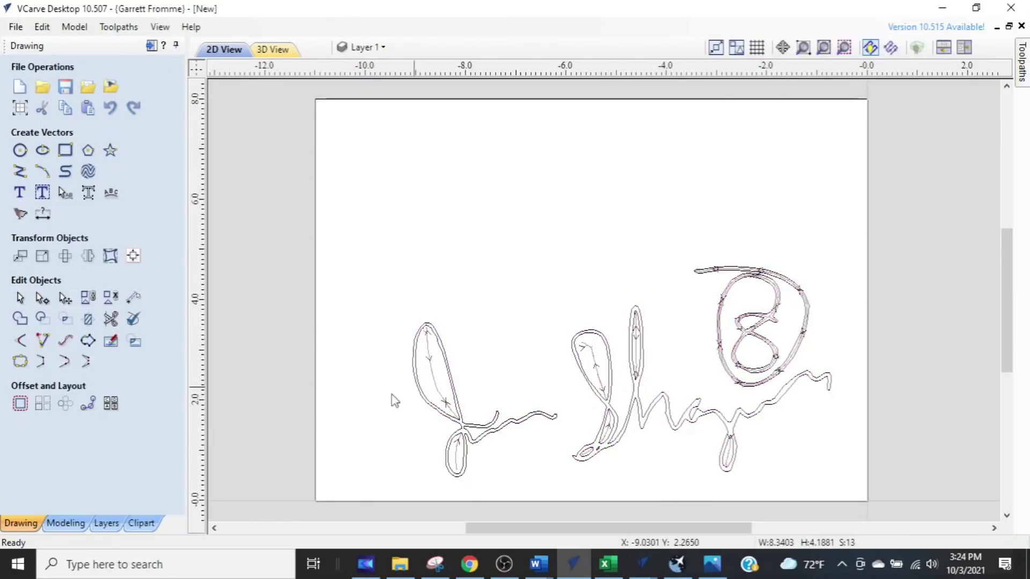
pyautogui.scroll(3, 456, 402)
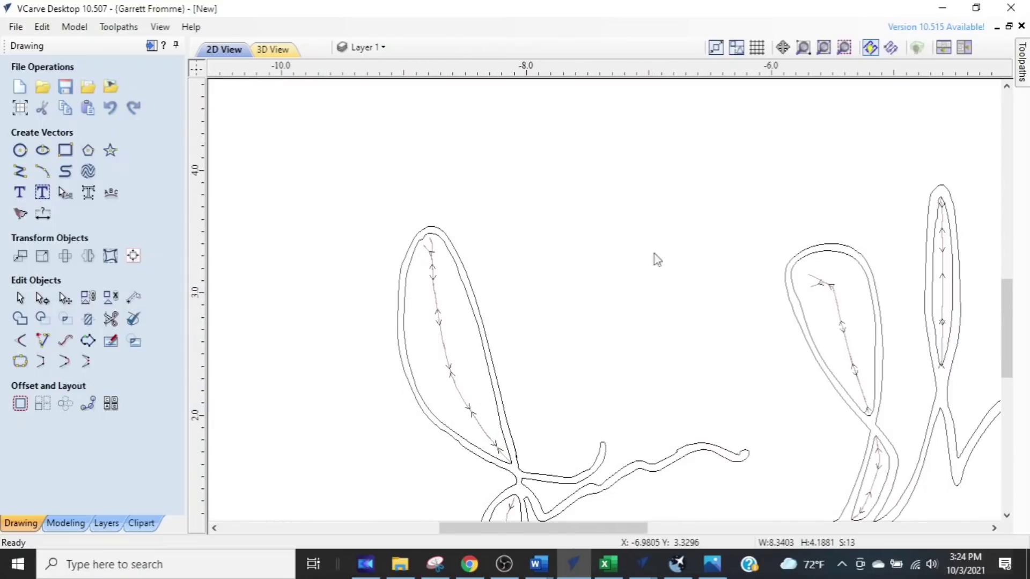
pyautogui.click(870, 47)
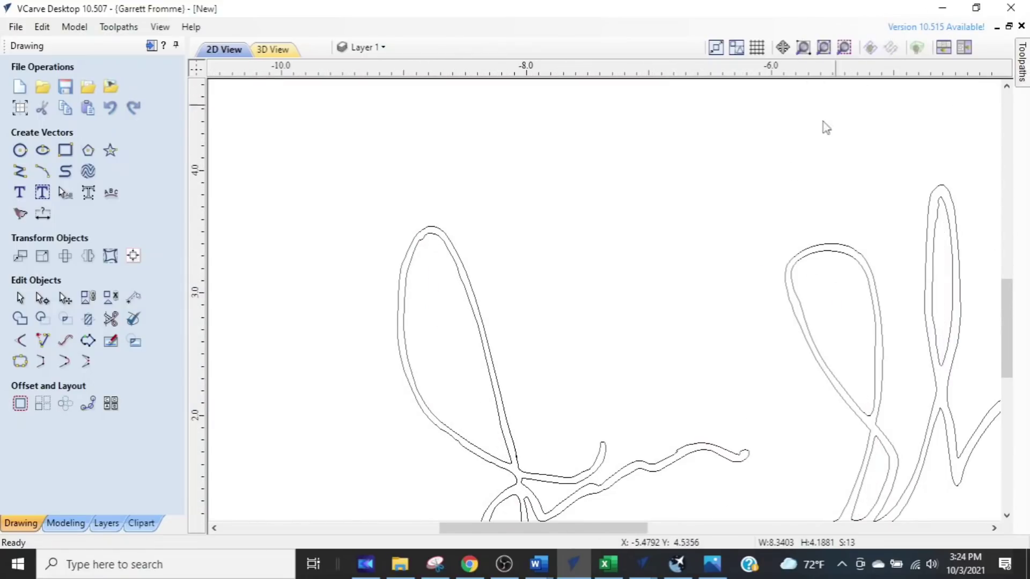
# - Close the open outer outlines of the signature's first and second words with a smooth curve
pyautogui.click(425, 413)
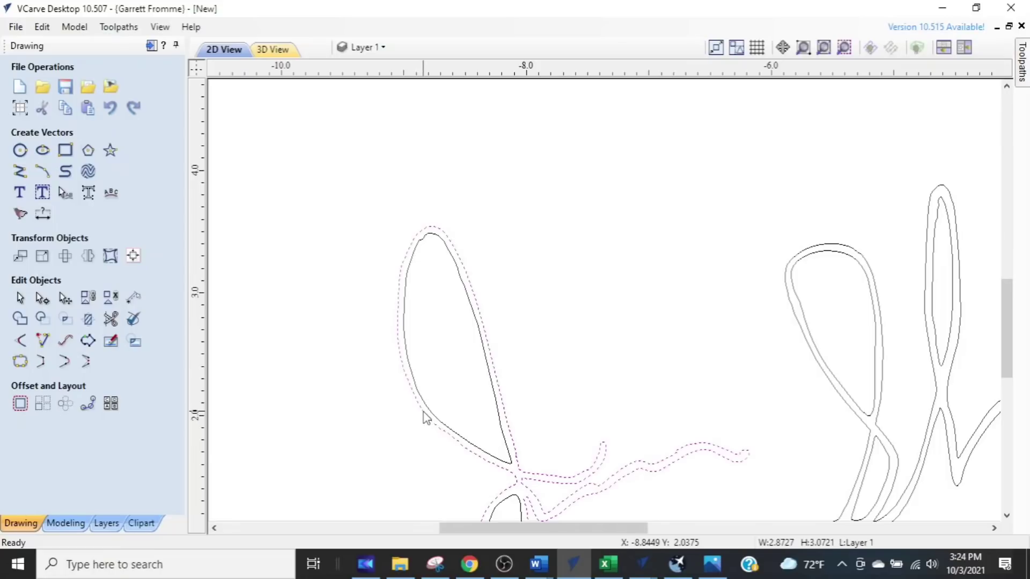
pyautogui.scroll(-3, 536, 441)
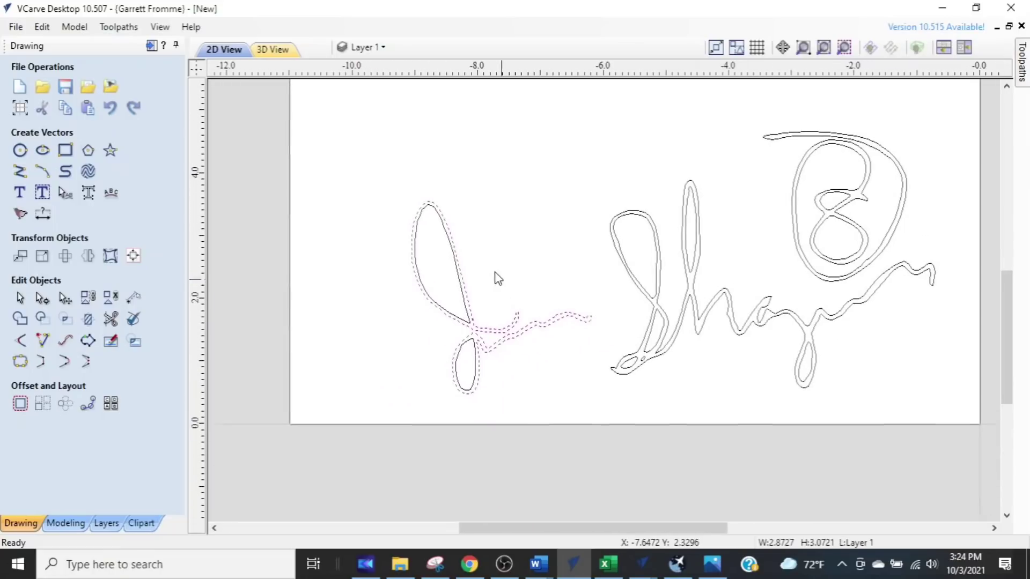
pyautogui.scroll(3, 504, 306)
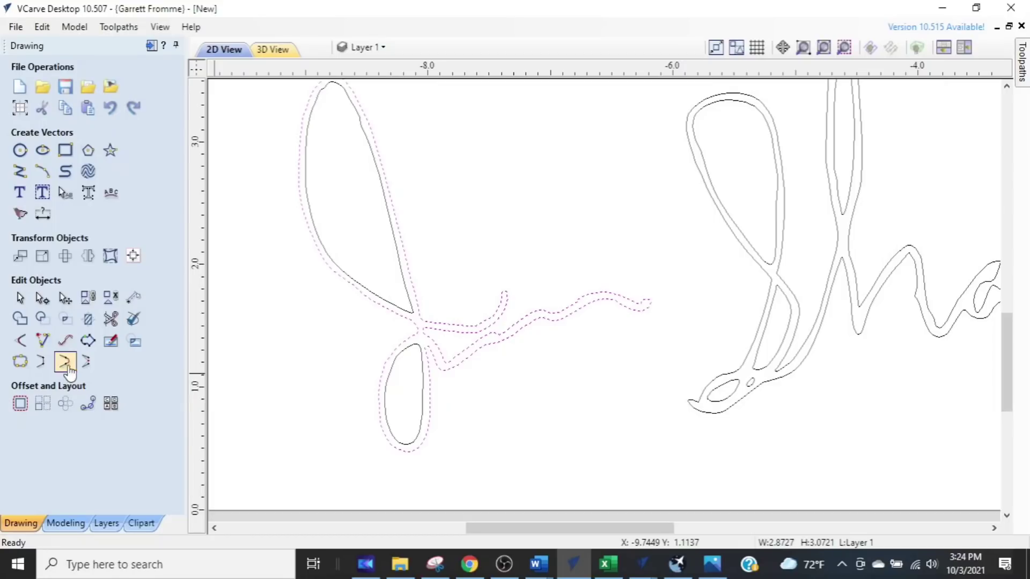
pyautogui.click(739, 248)
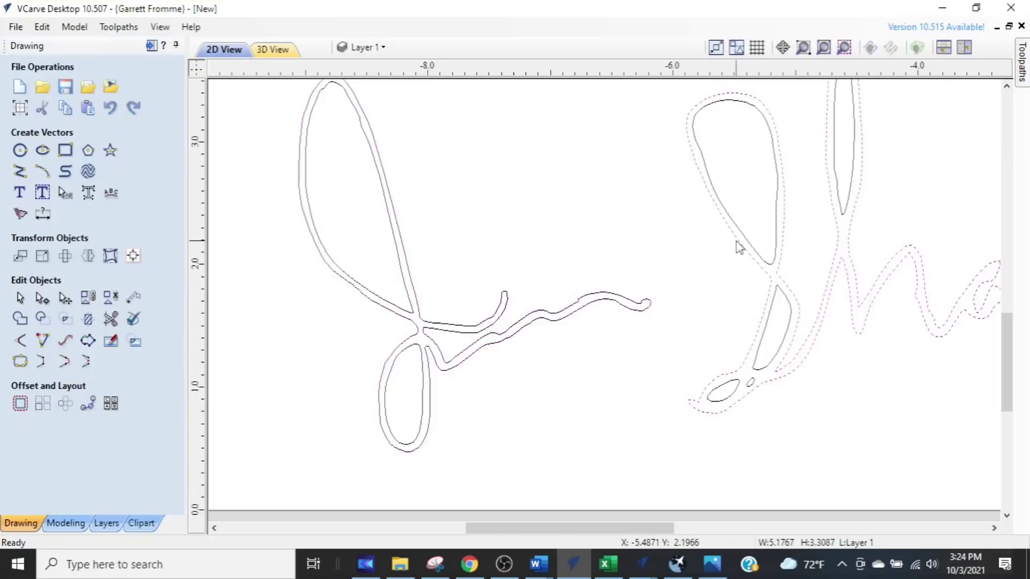
pyautogui.click(62, 369)
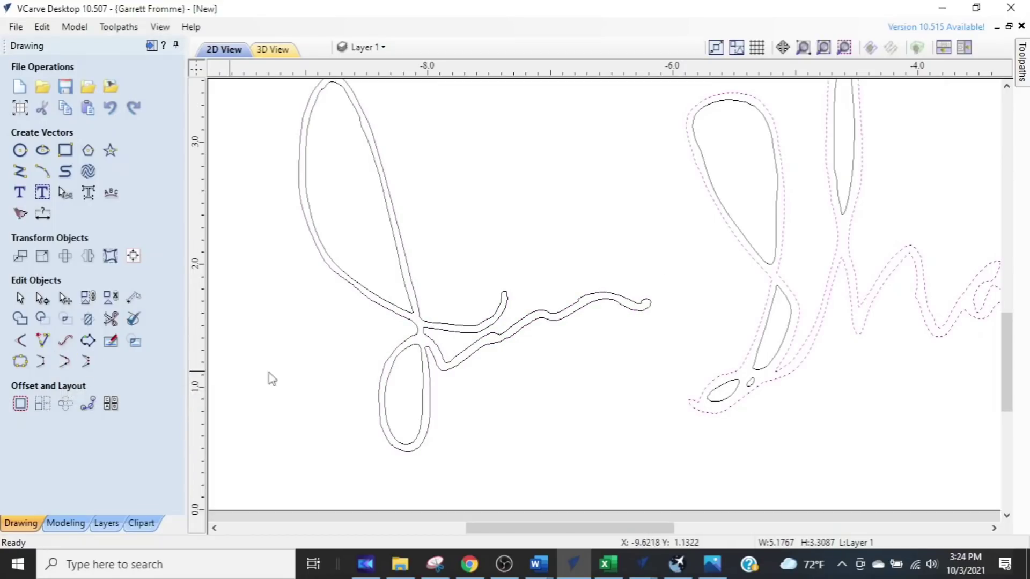
pyautogui.scroll(-3, 471, 444)
pyautogui.click(669, 427)
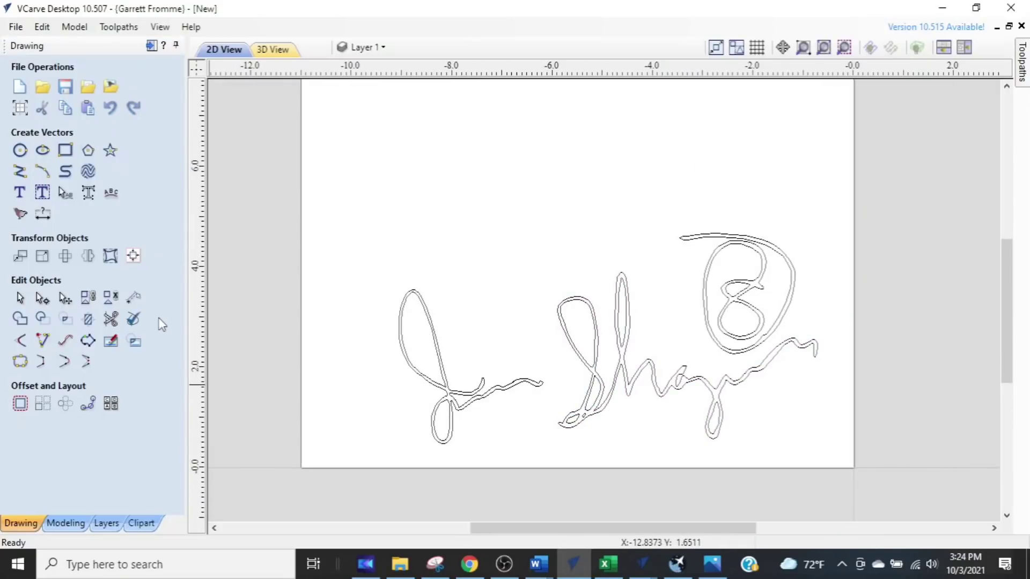
# - Search all vectors for zero-length spans, overlaps and intersections, and examine the issues marked at the first word's stroke crossing
pyautogui.click(135, 320)
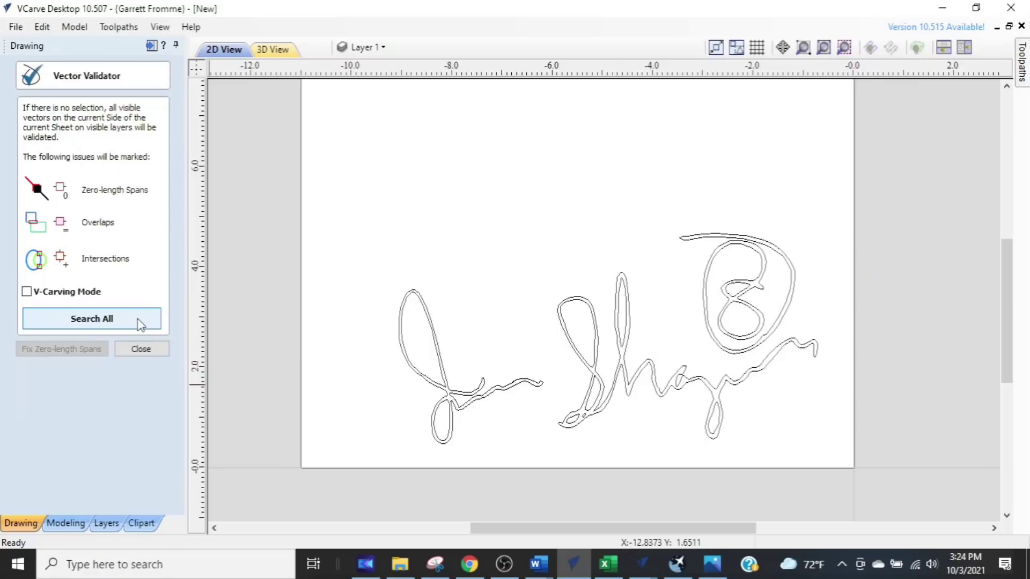
pyautogui.click(140, 322)
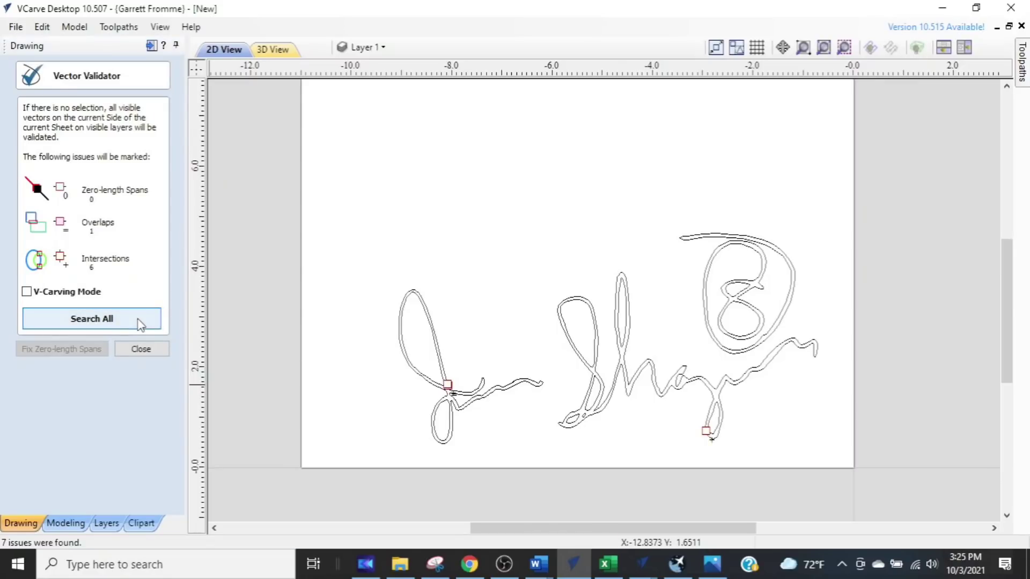
pyautogui.scroll(3, 466, 404)
pyautogui.scroll(10, 375, 352)
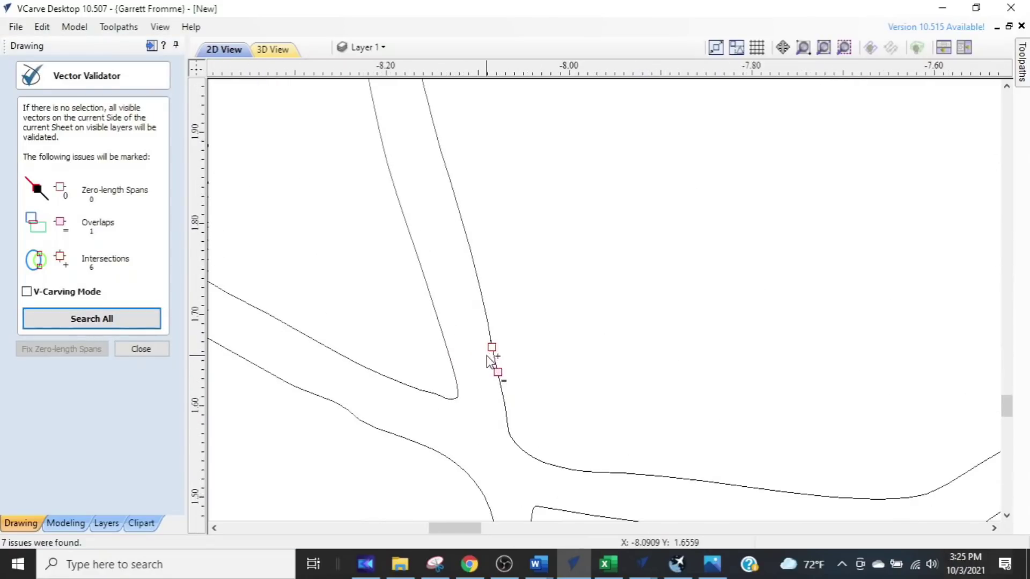
pyautogui.scroll(2, 507, 322)
pyautogui.moveTo(529, 217); pyautogui.dragTo(564, 387, button='middle')
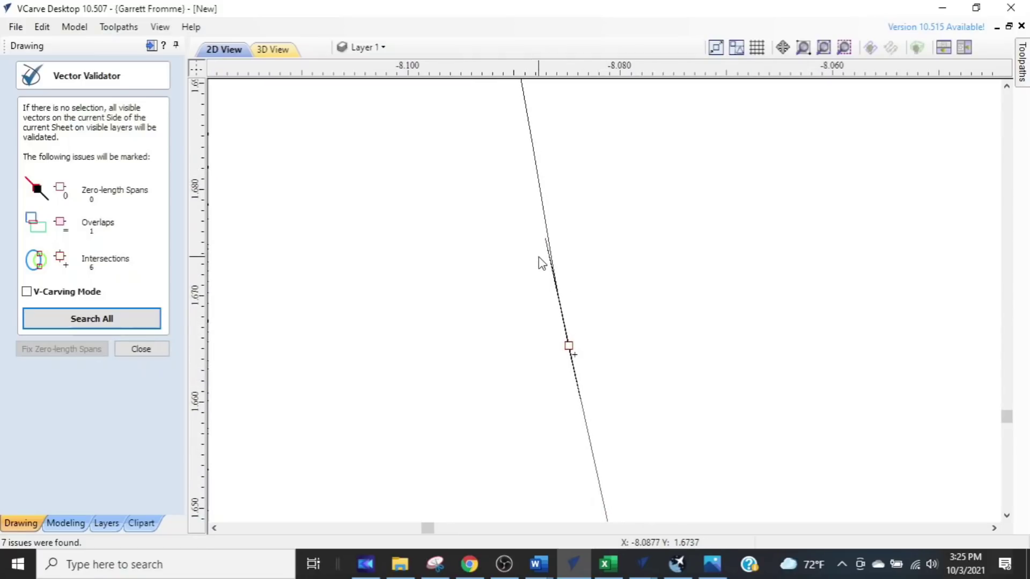
pyautogui.click(137, 351)
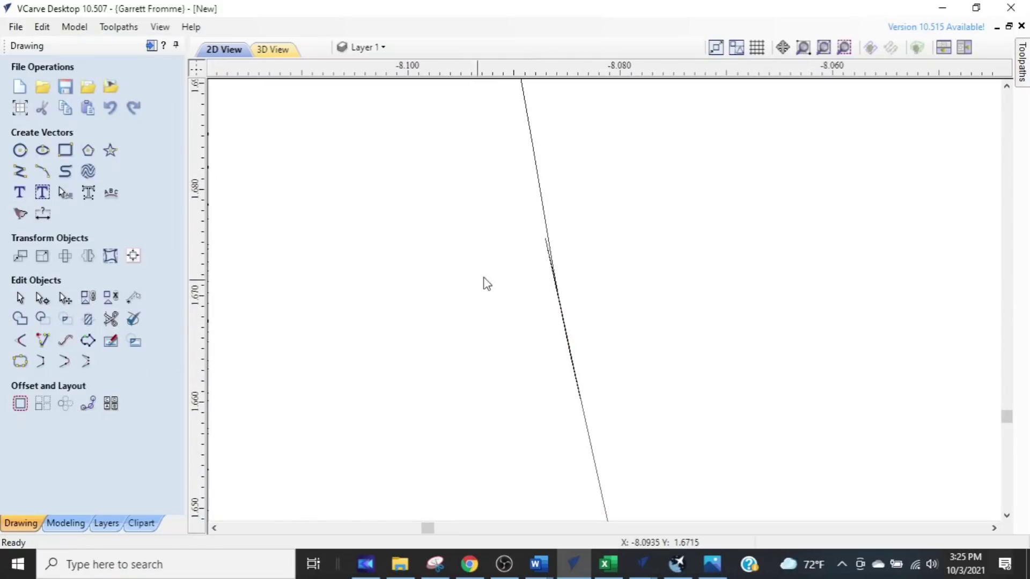
# - Delete the overlapping node that doubles back on the first word's outer outline just above the stroke crossing
pyautogui.click(544, 217)
pyautogui.press('n')
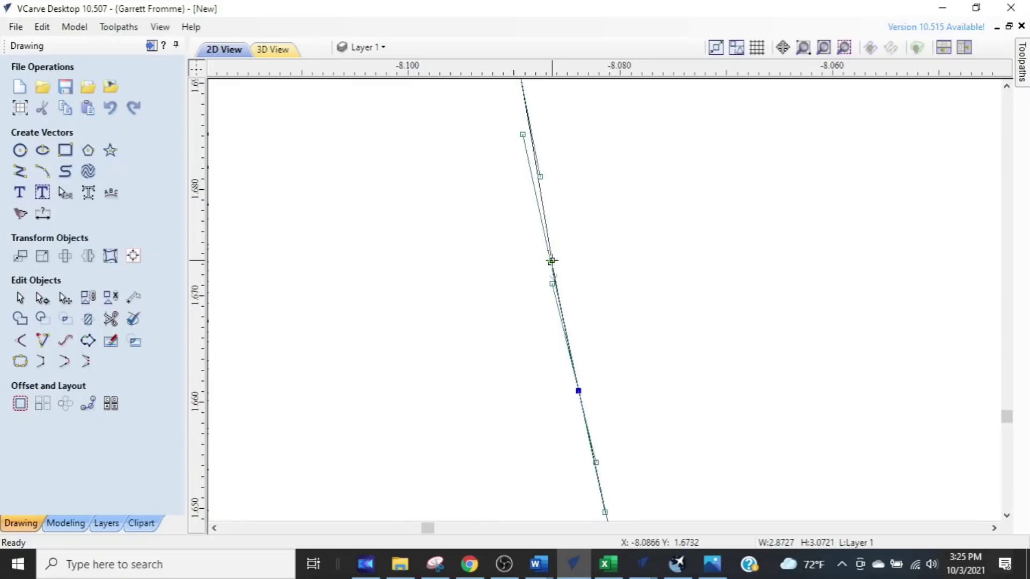
pyautogui.moveTo(547, 267); pyautogui.dragTo(493, 292)
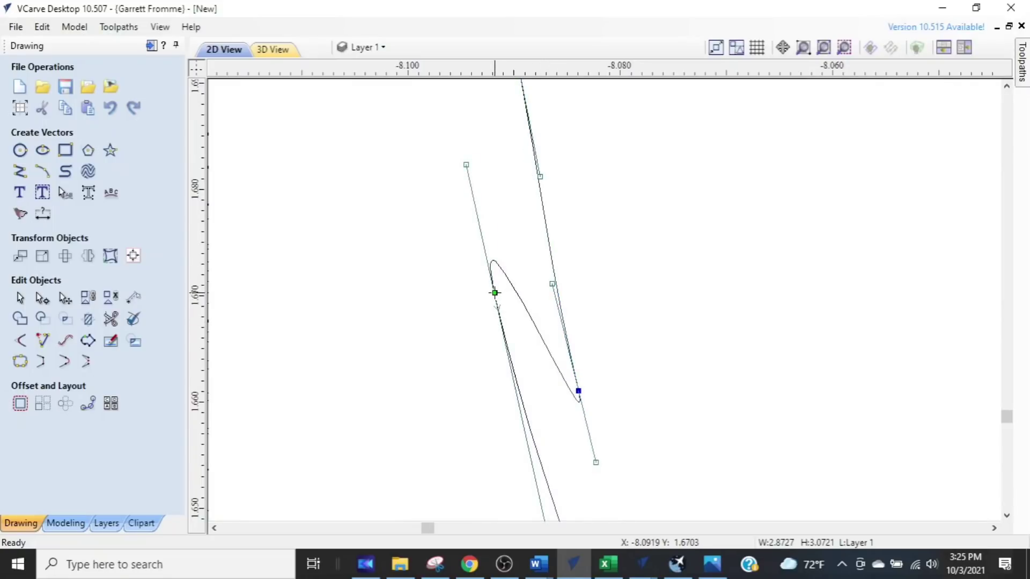
pyautogui.hotkey('ctrl', 'z')
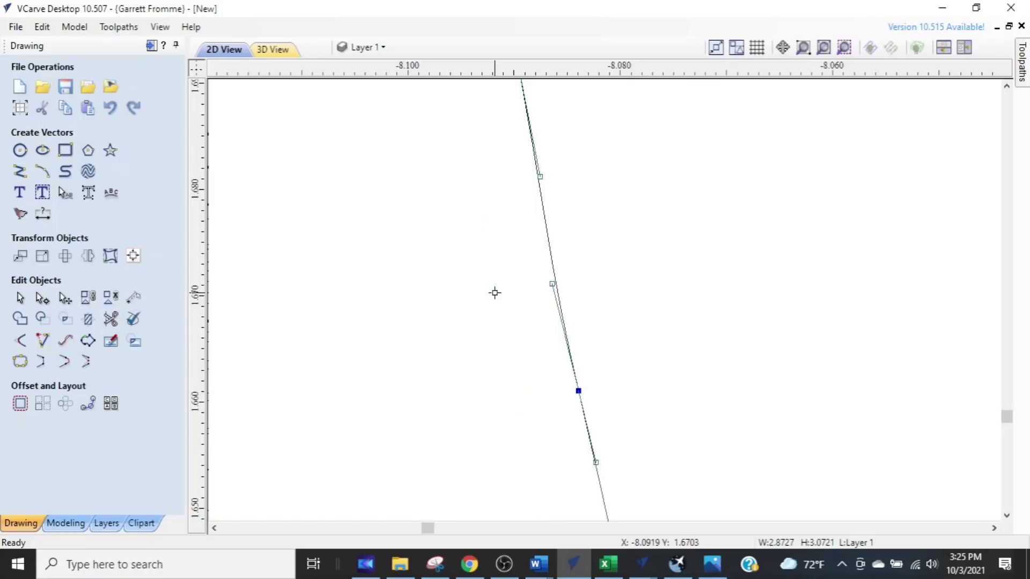
# - Search all vectors again for zero-length spans, overlaps and intersections, and examine the issues marked on the second word's lower loop
pyautogui.scroll(-10, 504, 322)
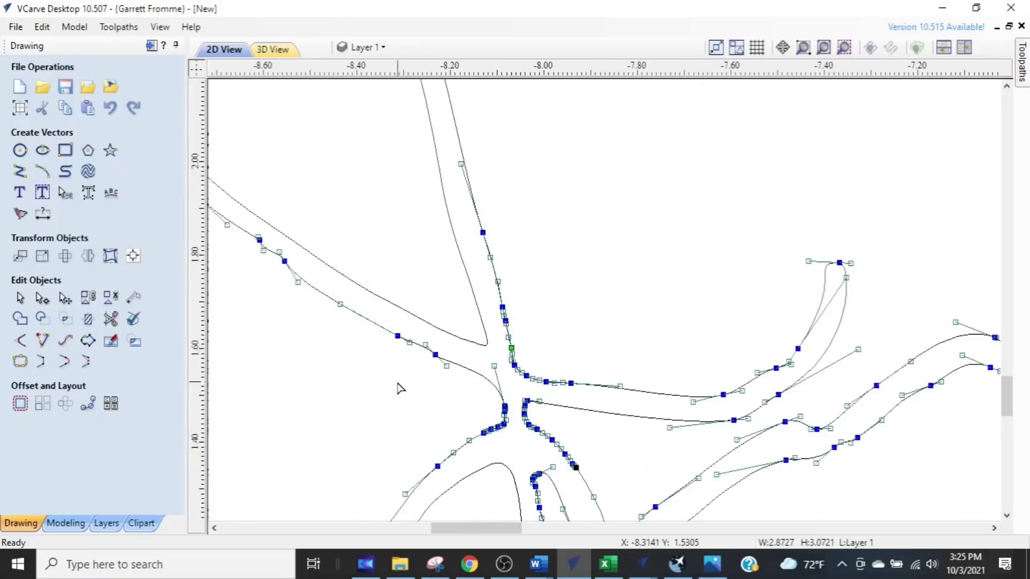
pyautogui.scroll(-6, 400, 389)
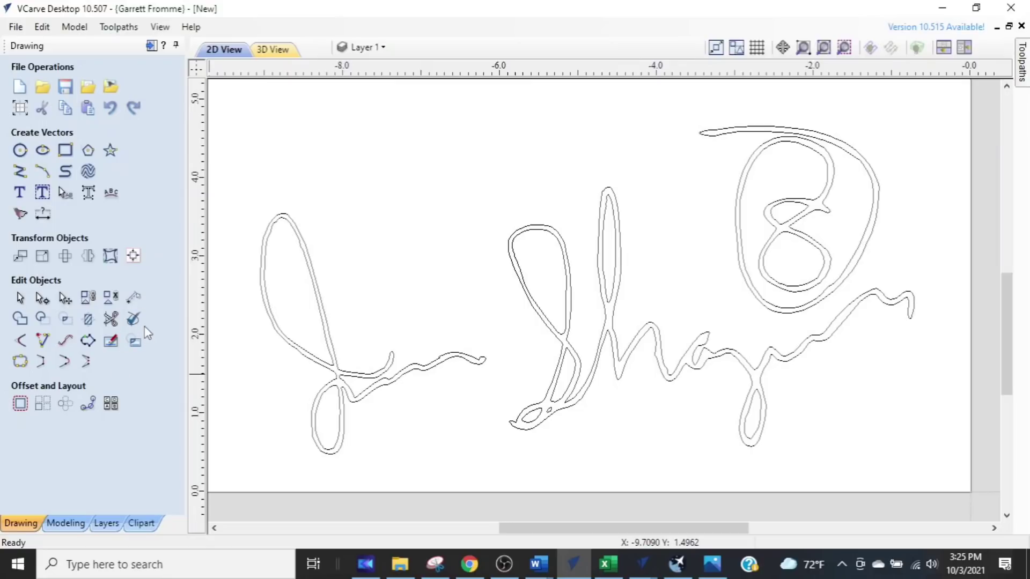
pyautogui.click(134, 319)
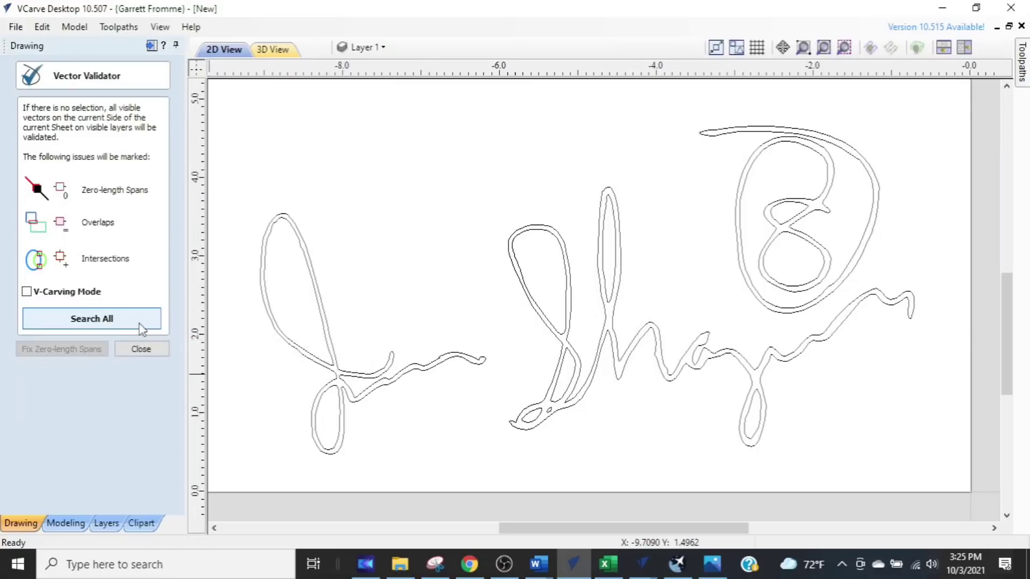
pyautogui.click(131, 318)
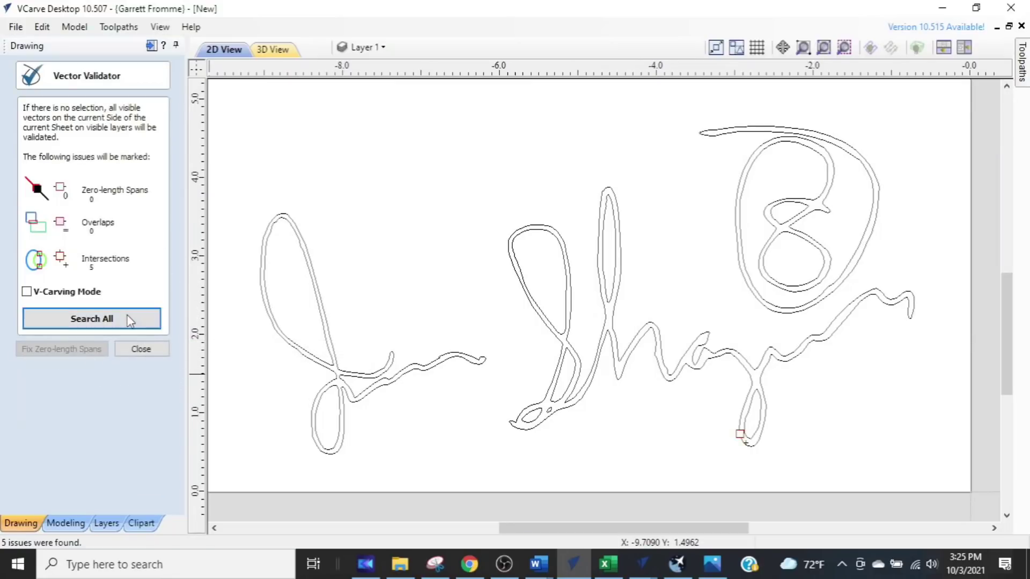
pyautogui.scroll(5, 724, 456)
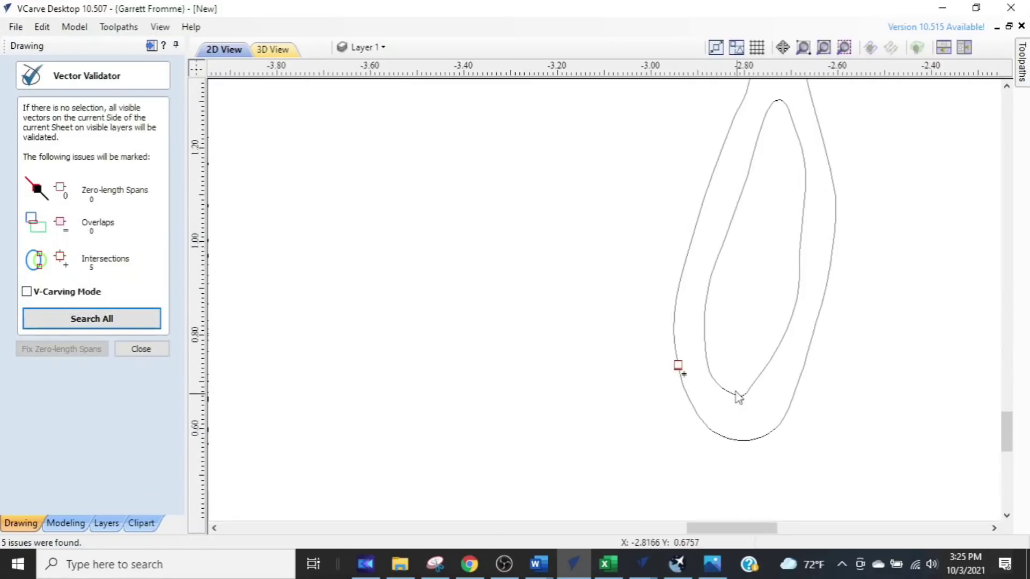
pyautogui.scroll(5, 739, 397)
pyautogui.scroll(4, 501, 354)
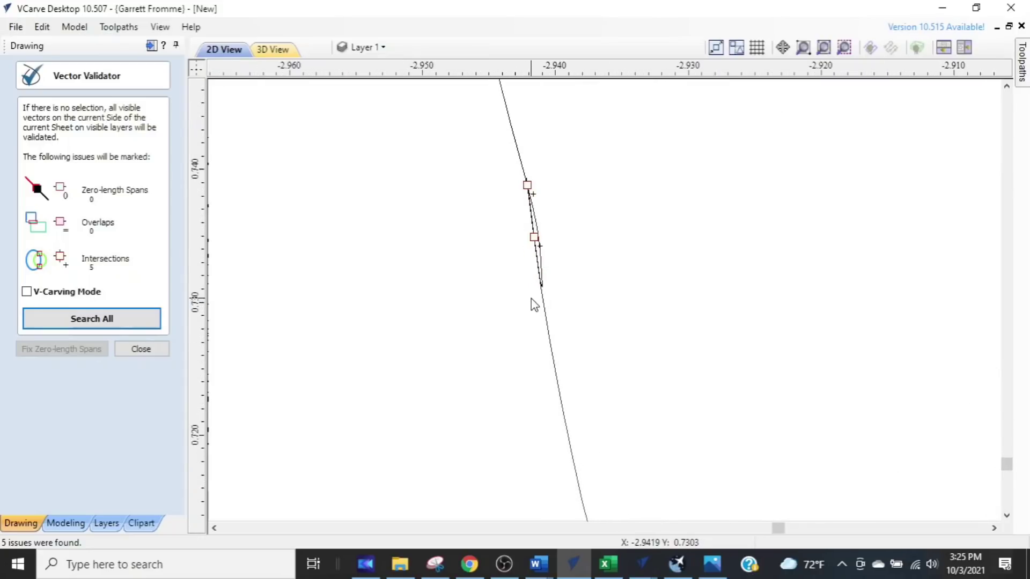
pyautogui.scroll(2, 541, 255)
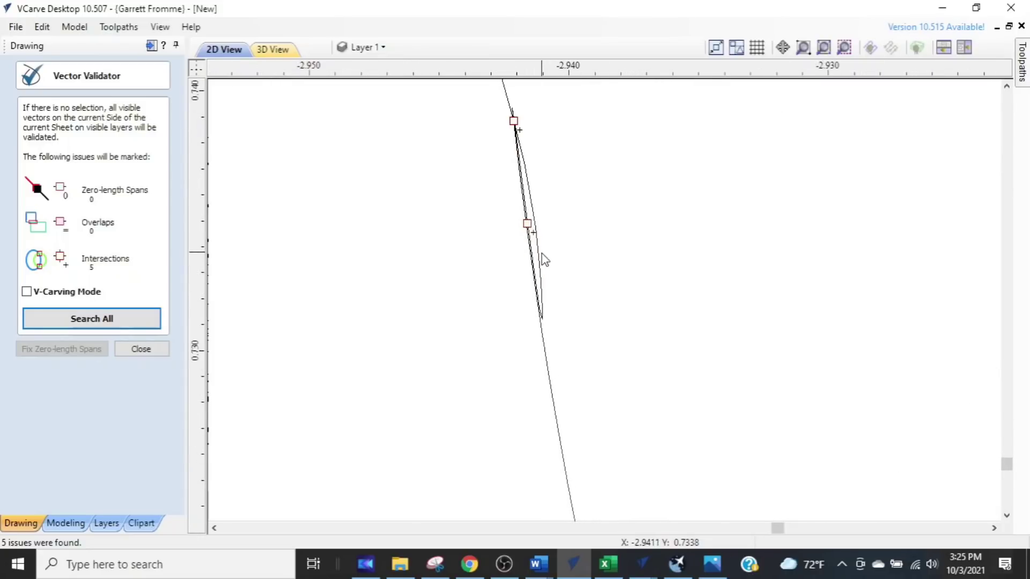
pyautogui.click(143, 349)
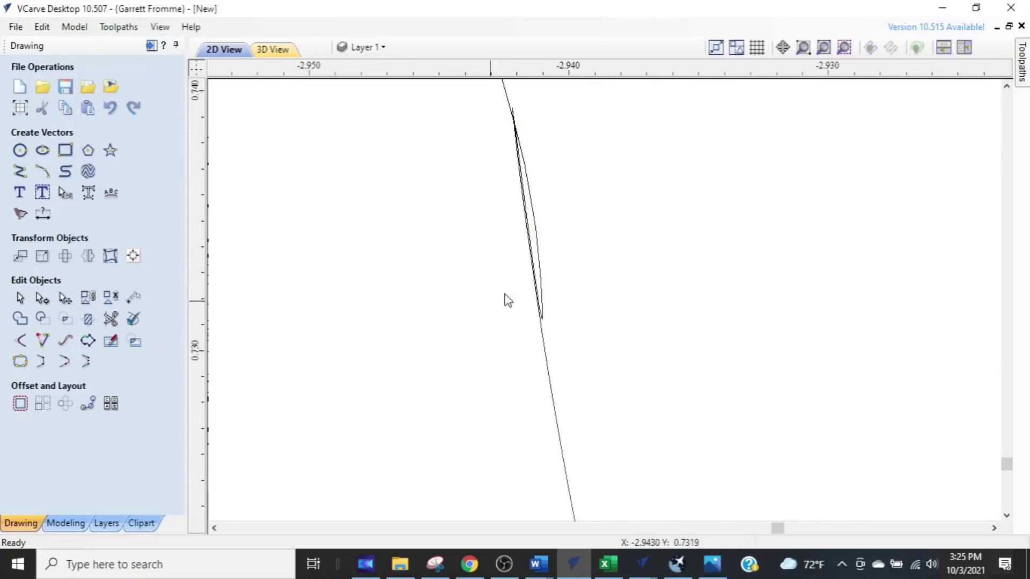
# - Delete the node that doubles back on the outer outline of the second word's lower loop, and nudge the adjacent start node into line
pyautogui.click(541, 277)
pyautogui.press('n')
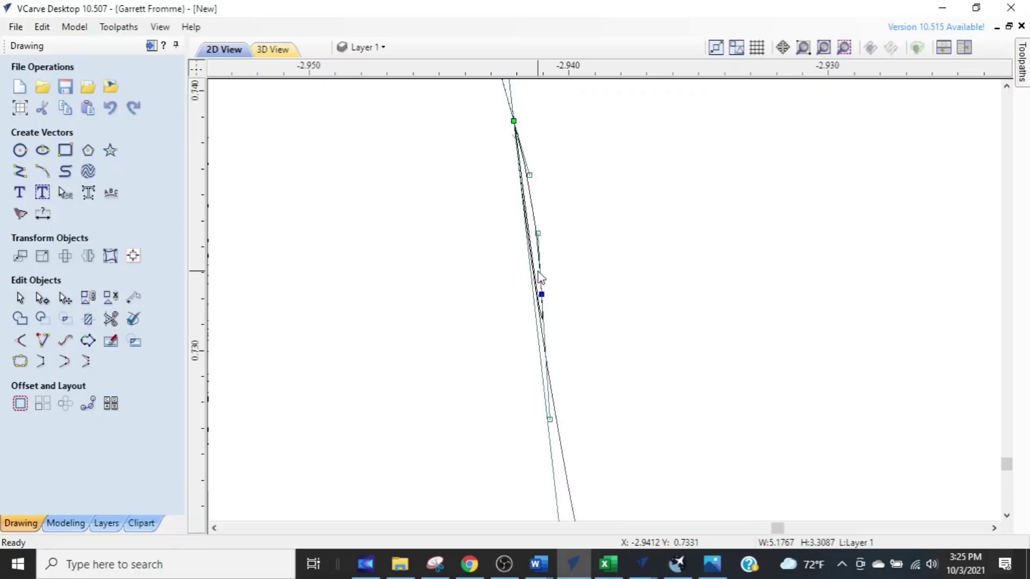
pyautogui.scroll(2, 541, 297)
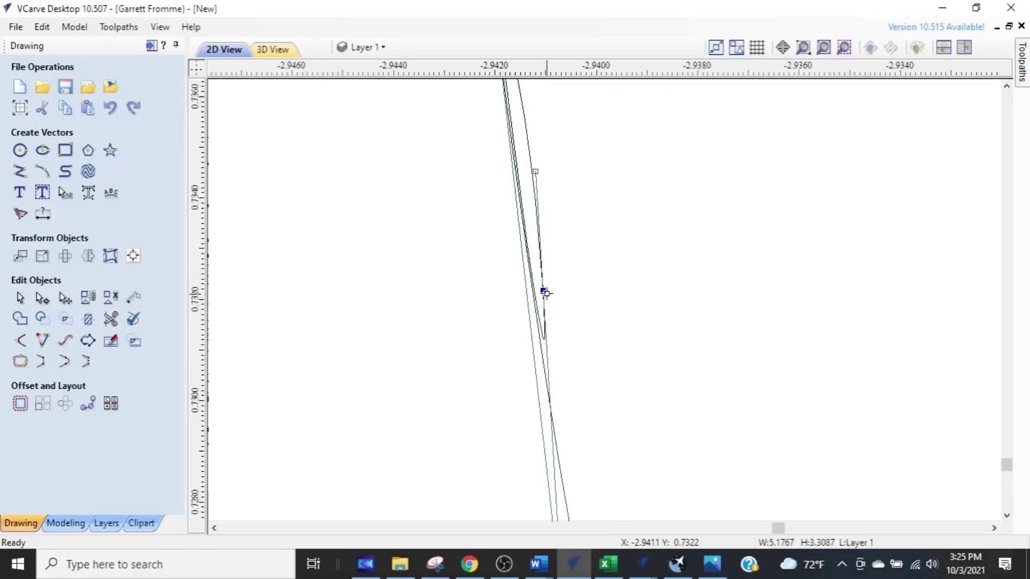
pyautogui.scroll(-4, 543, 291)
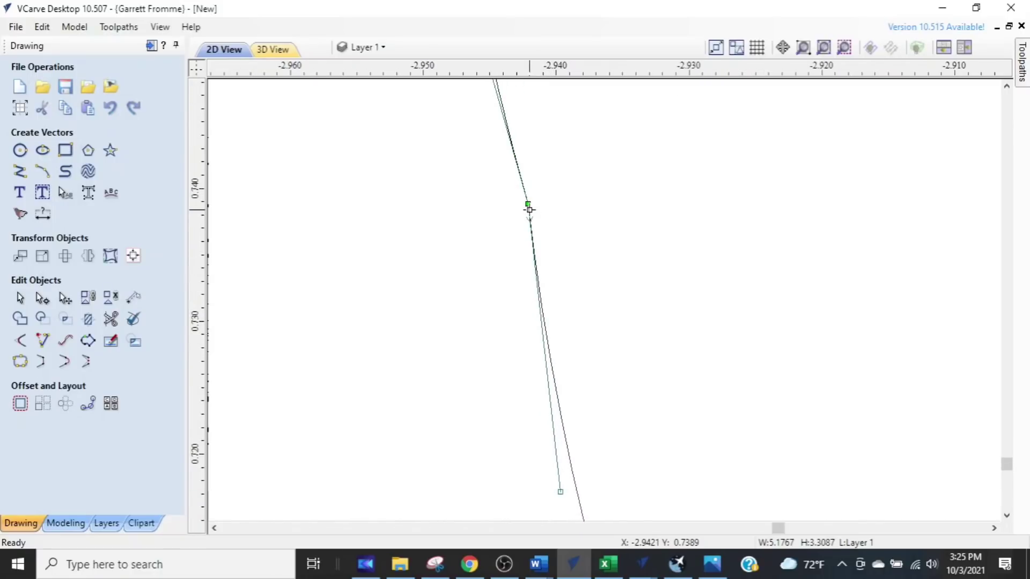
pyautogui.moveTo(527, 204)
pyautogui.mouseDown()
pyautogui.moveTo(573, 196)
pyautogui.moveTo(523, 213)
pyautogui.mouseUp()
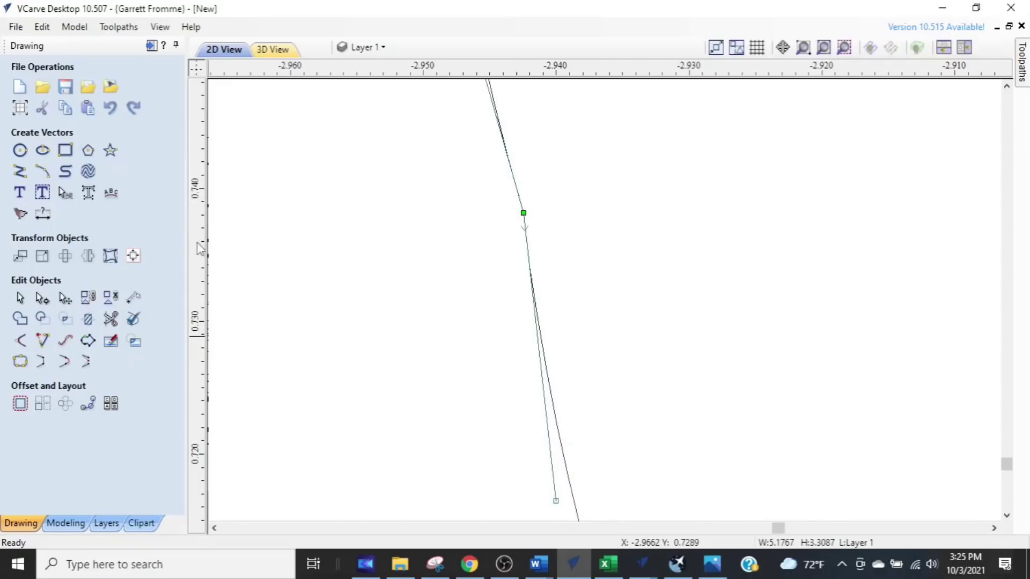
# - Validate the whole signature once more for remaining zero-length spans, overlaps and intersections, and close the validator
pyautogui.scroll(-3, 335, 373)
pyautogui.scroll(-7, 339, 376)
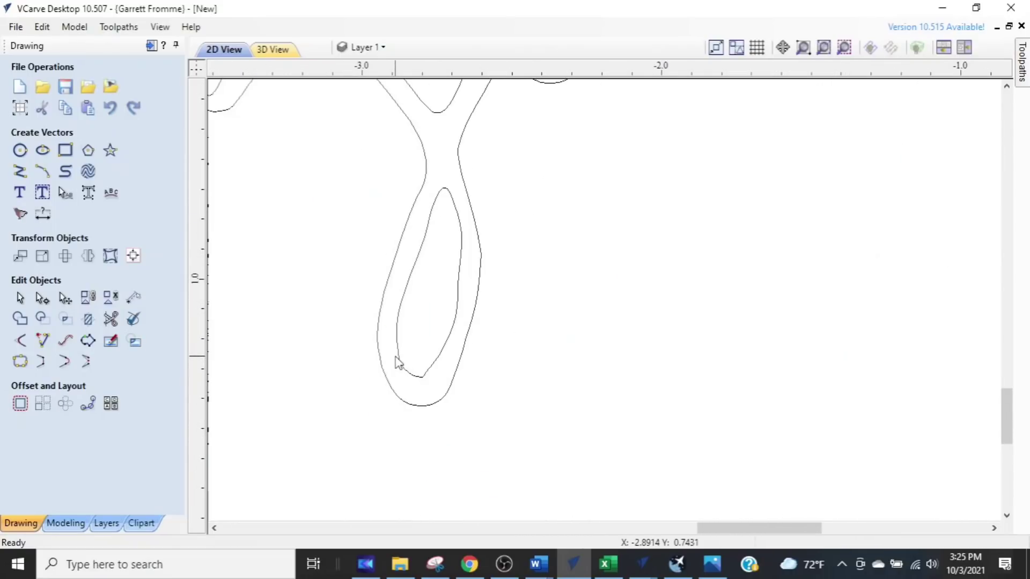
pyautogui.scroll(-4, 386, 370)
pyautogui.scroll(-3, 397, 387)
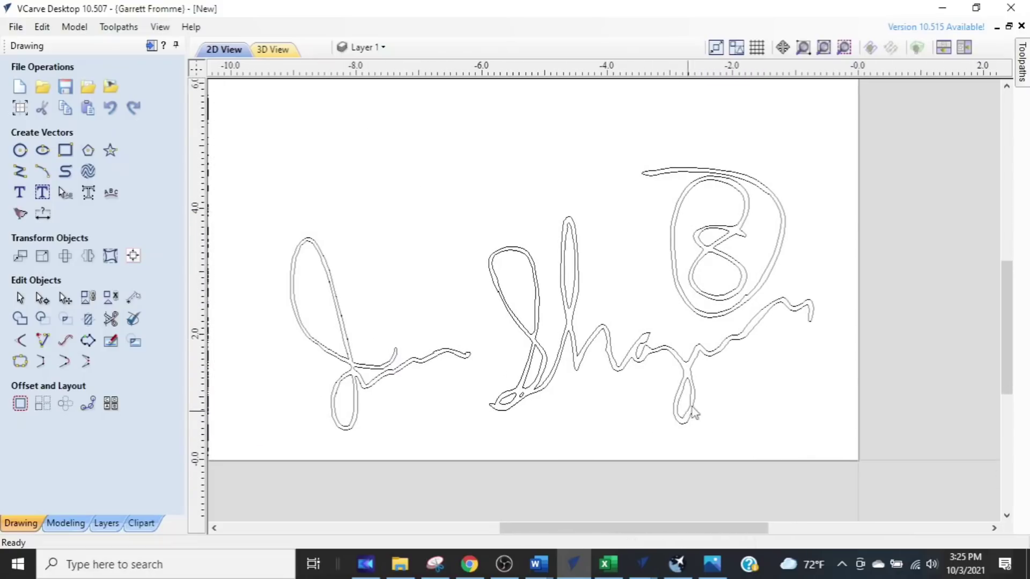
pyautogui.click(122, 348)
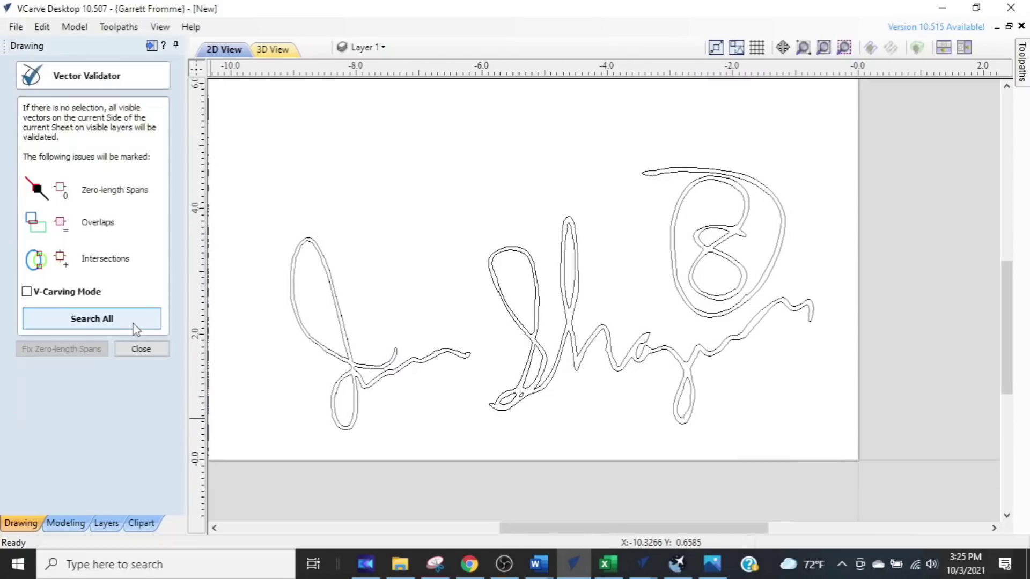
pyautogui.click(115, 318)
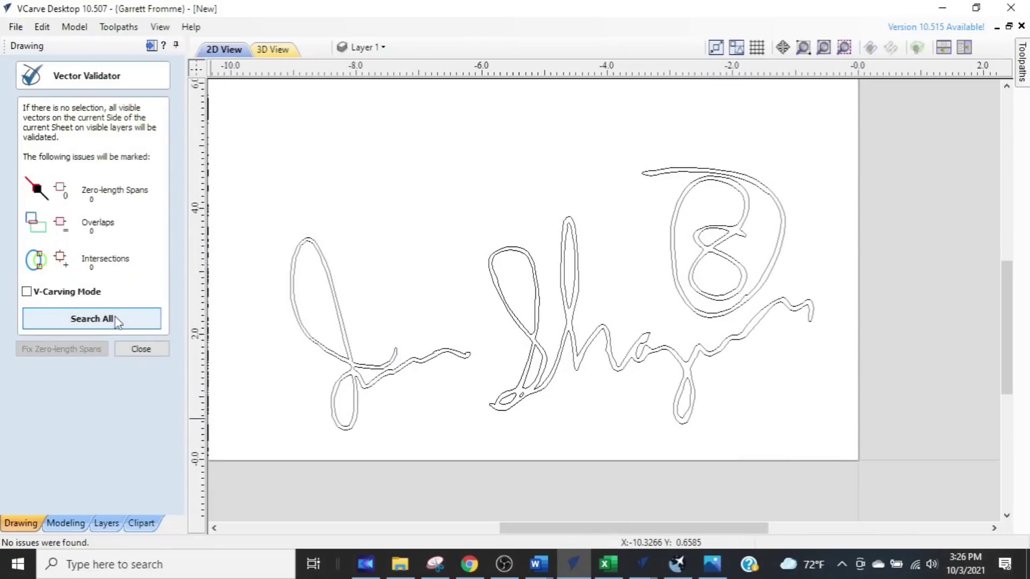
pyautogui.click(143, 351)
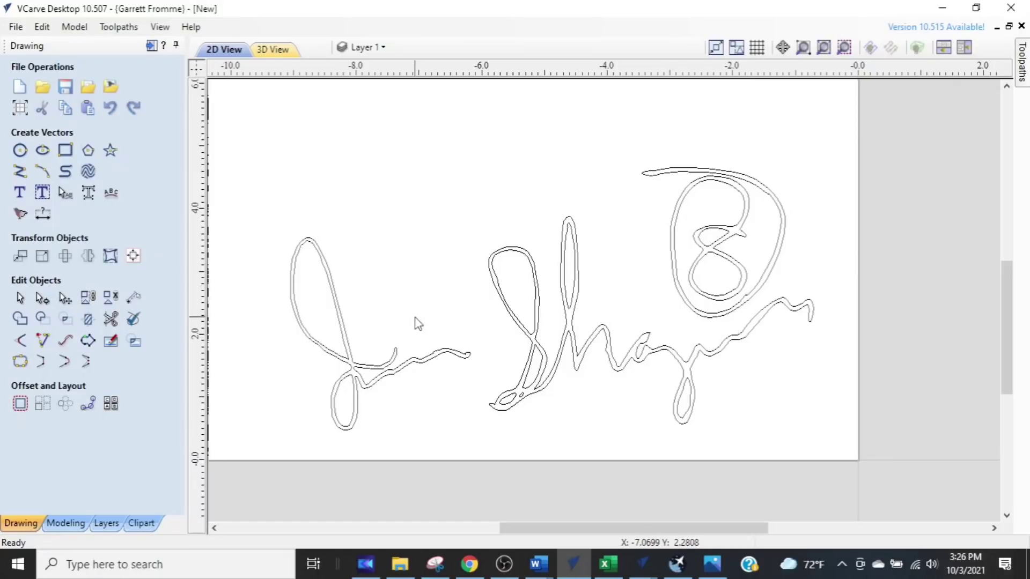
# - Edit the existing V-Carve toolpath to use all of the signature's vectors and recalculate it
pyautogui.scroll(3, 536, 370)
pyautogui.scroll(-3, 594, 363)
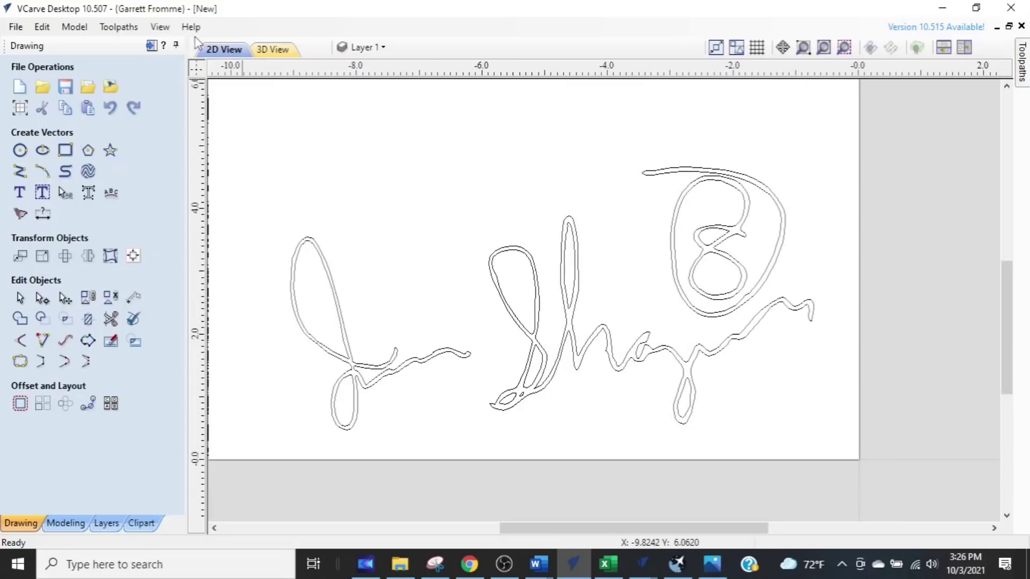
pyautogui.click(151, 46)
pyautogui.click(872, 321)
pyautogui.doubleClick(870, 318)
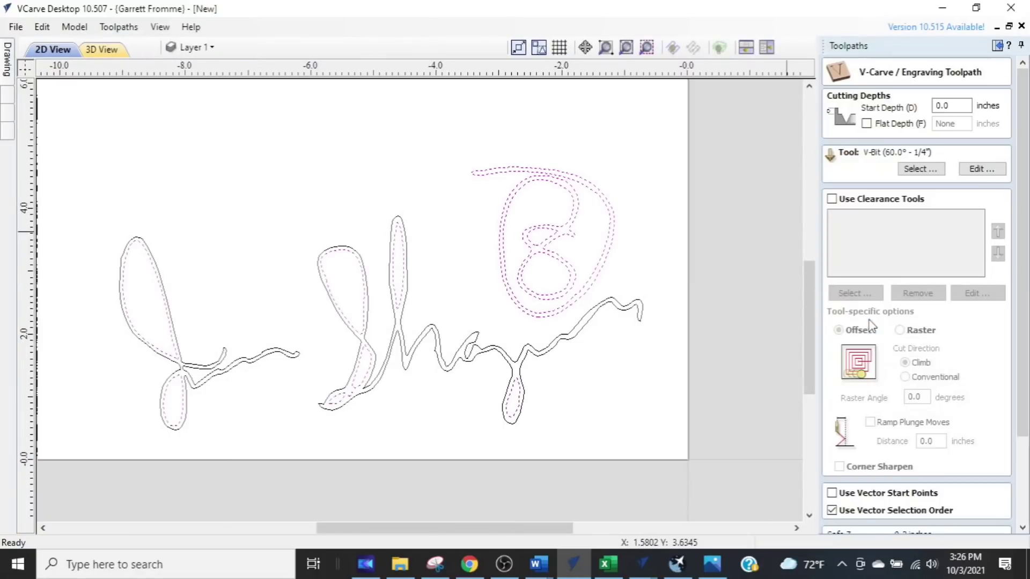
pyautogui.moveTo(676, 161)
pyautogui.mouseDown()
pyautogui.moveTo(202, 426)
pyautogui.moveTo(95, 431)
pyautogui.mouseUp()
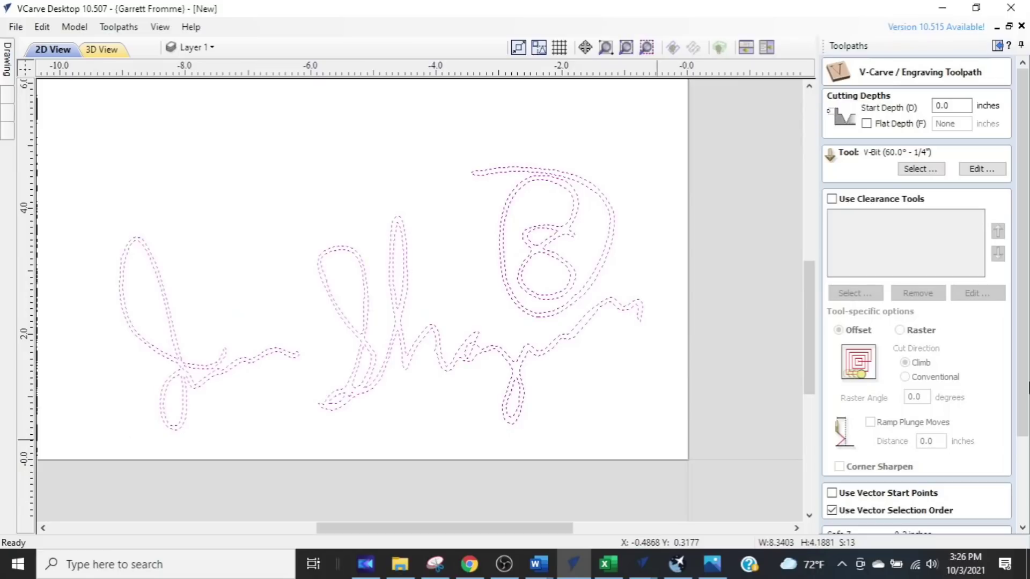
pyautogui.moveTo(1028, 397); pyautogui.dragTo(1028, 442)
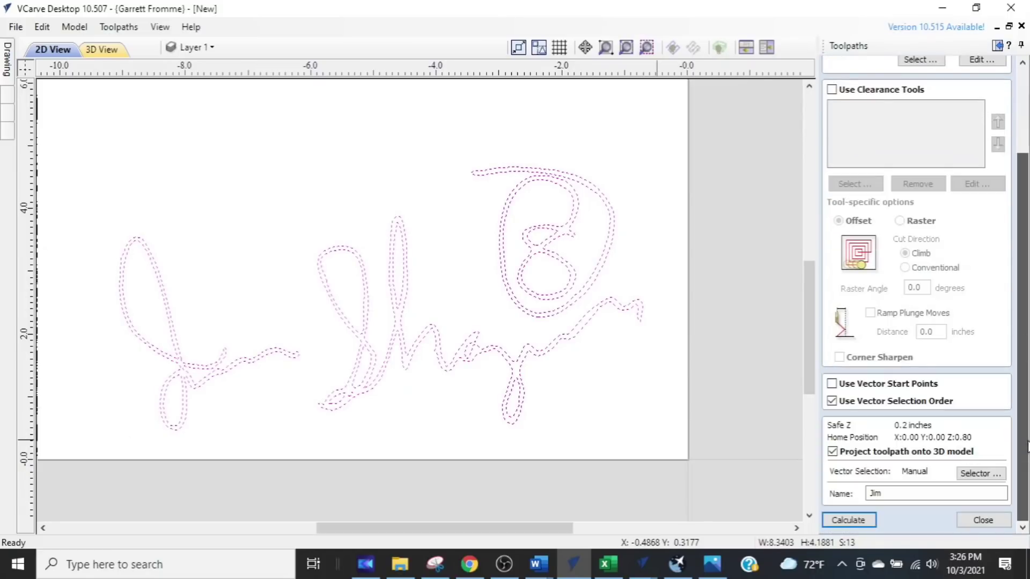
pyautogui.click(842, 523)
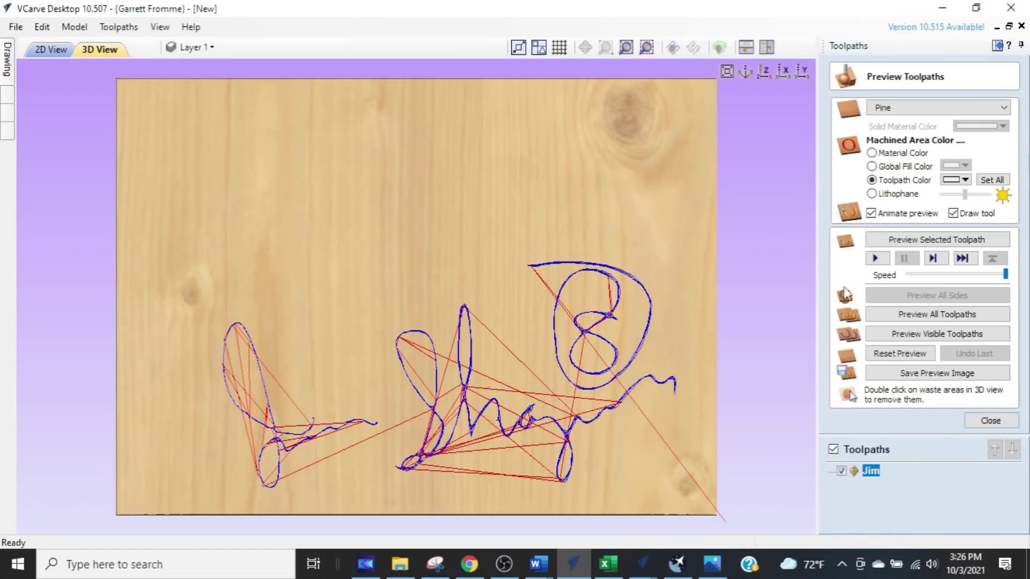
# - Set the toolpath colour to black and preview the selected toolpath on the pine material
pyautogui.click(966, 181)
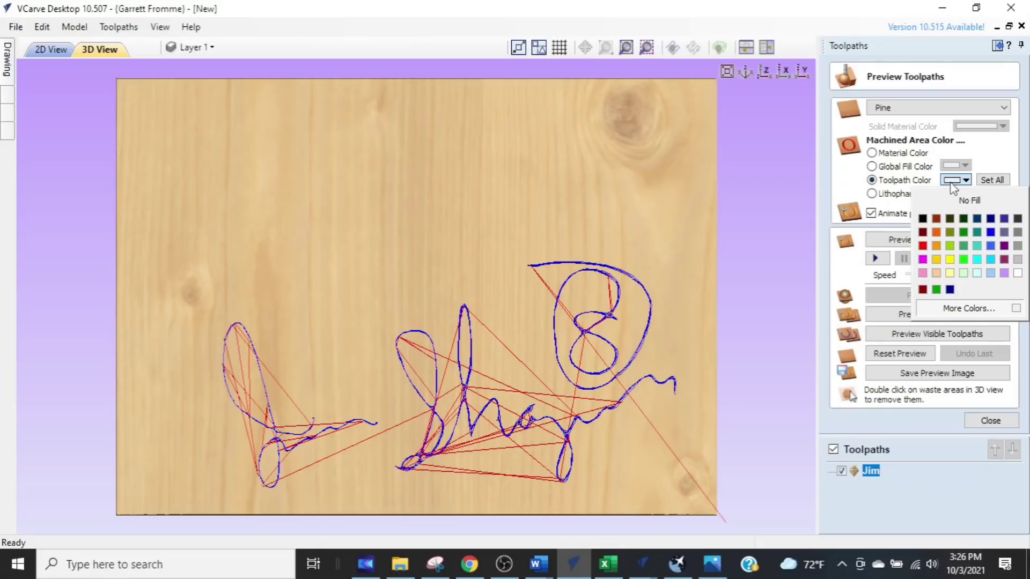
pyautogui.click(923, 219)
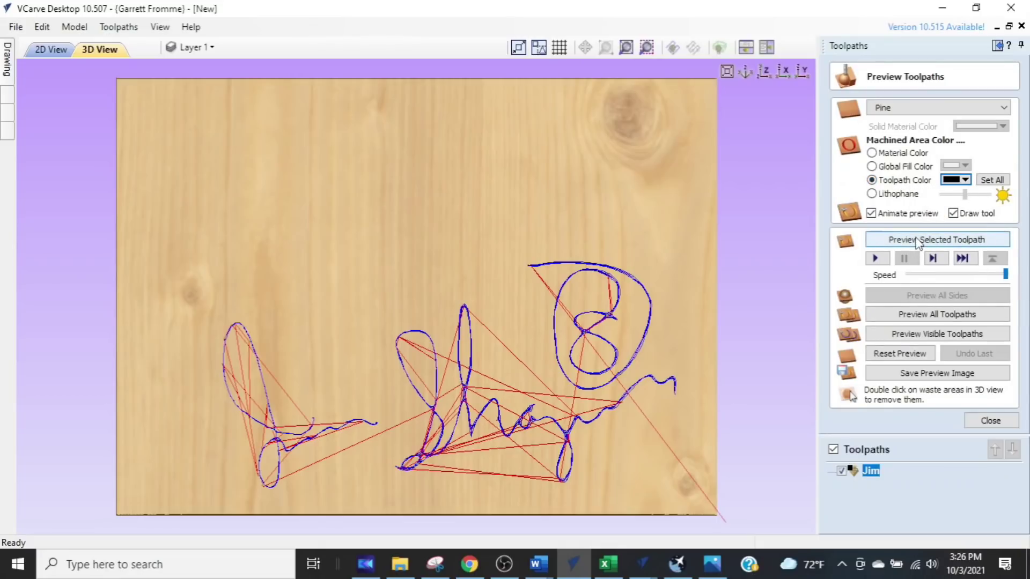
pyautogui.click(918, 240)
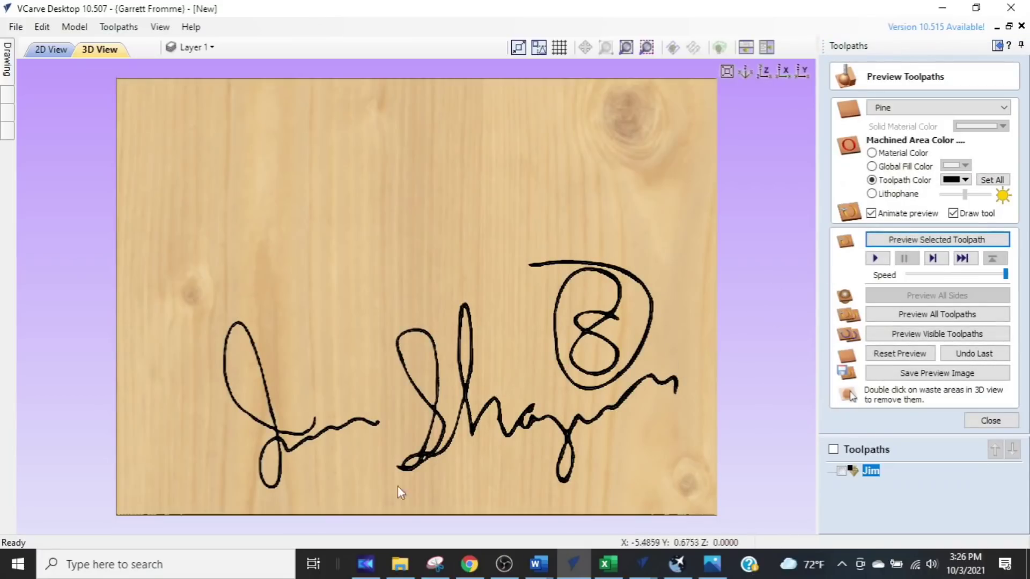
# - Examine the carved signature preview closely, from the first word across to the second word and the circled 8
pyautogui.scroll(5, 398, 486)
pyautogui.scroll(-1, 533, 211)
pyautogui.scroll(3, 555, 404)
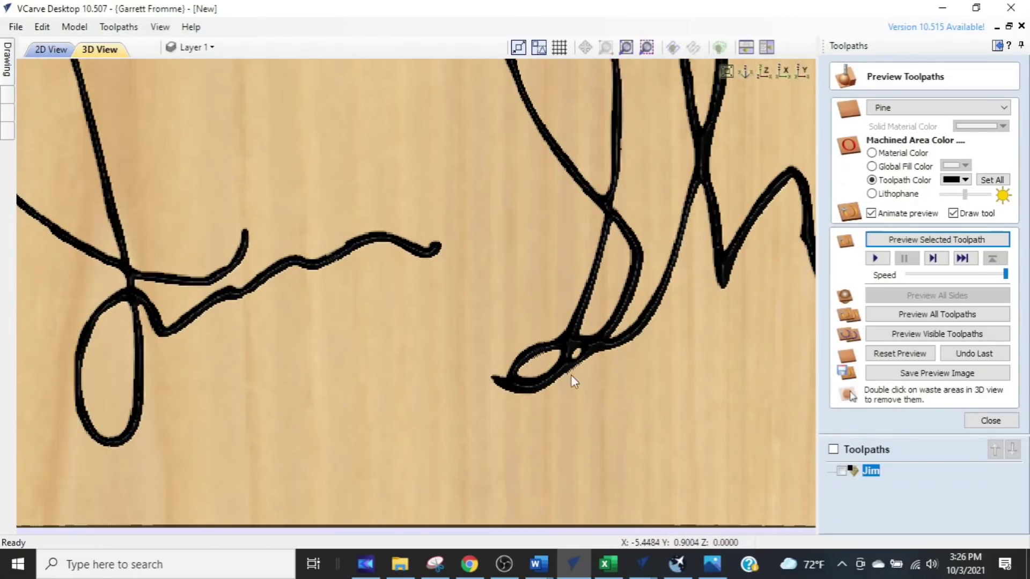
pyautogui.scroll(-3, 570, 385)
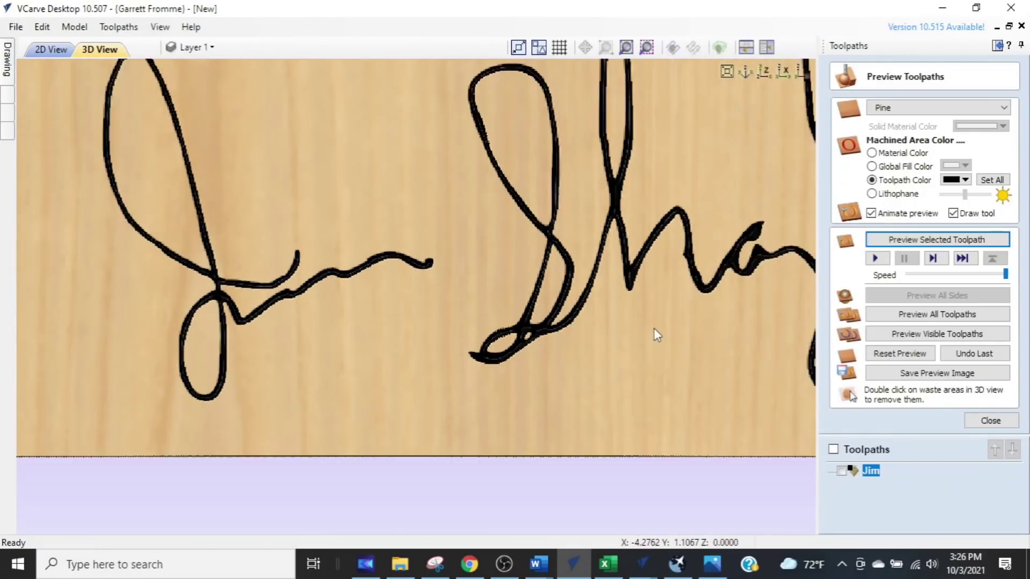
pyautogui.scroll(1, 654, 331)
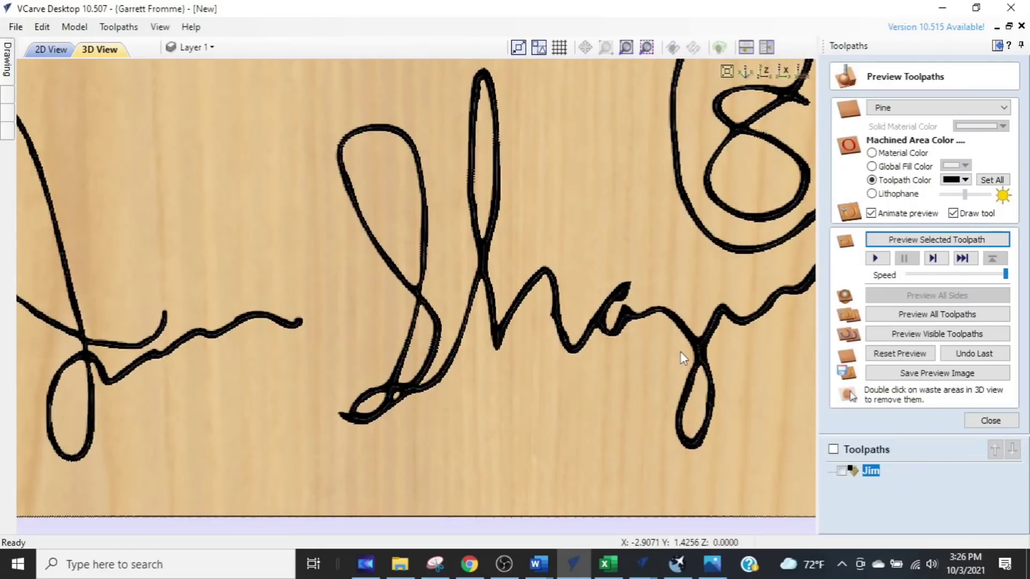
pyautogui.moveTo(716, 373); pyautogui.dragTo(504, 402, button='middle')
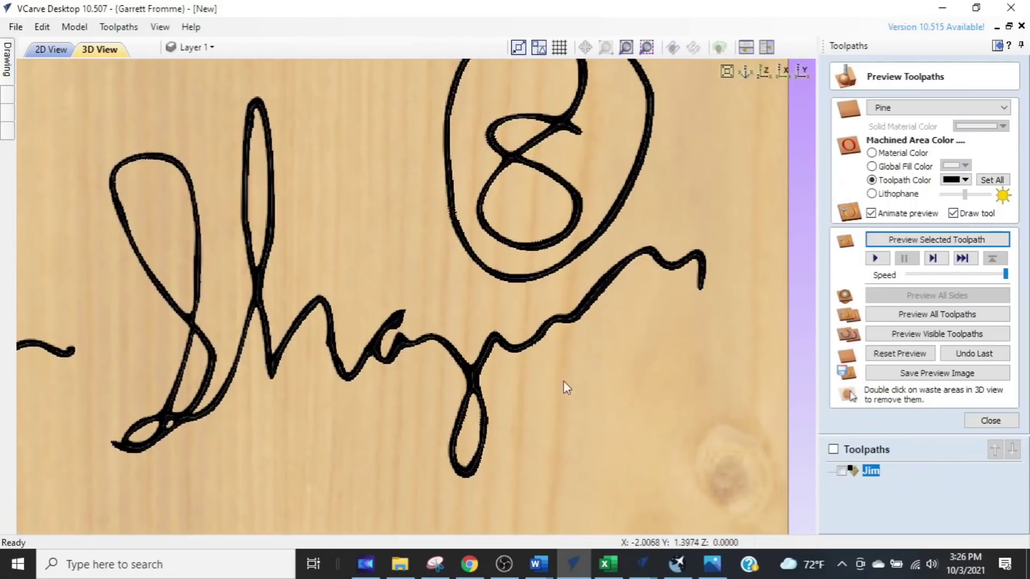
pyautogui.scroll(-2, 754, 366)
pyautogui.moveTo(679, 398); pyautogui.dragTo(695, 411, button='middle')
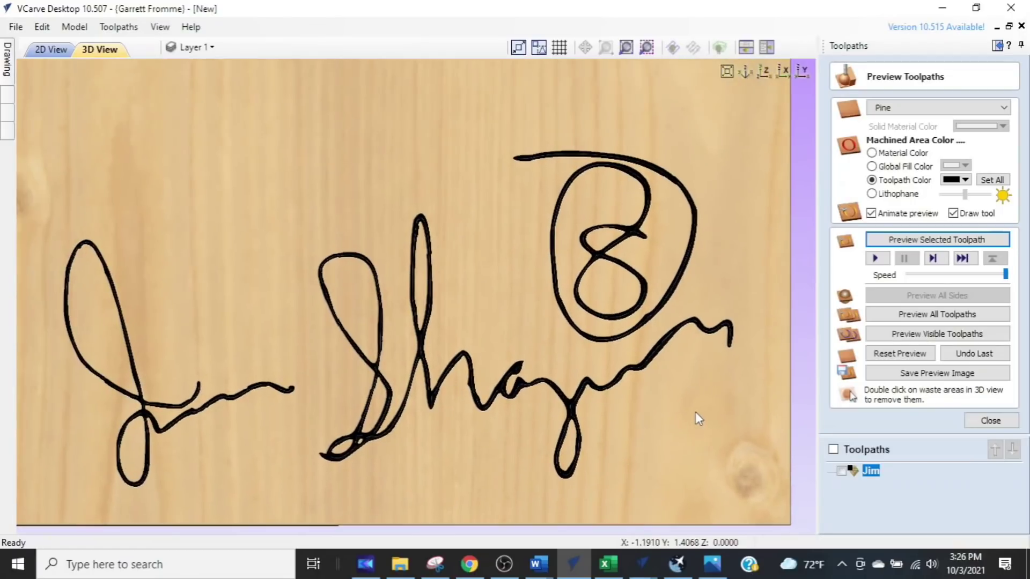
# - Close the toolpath preview and turn on the display of the toolpath lines
pyautogui.click(976, 417)
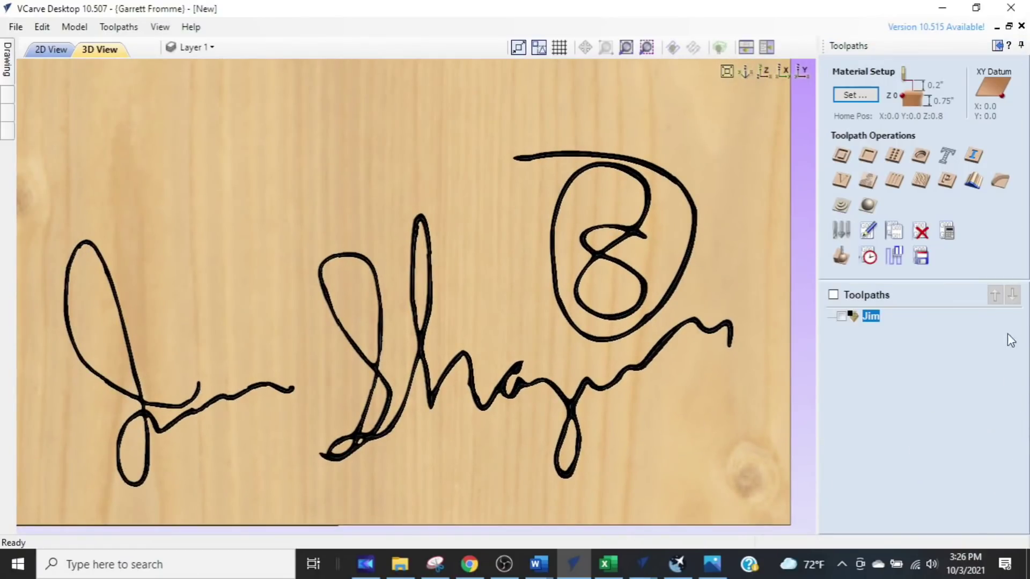
pyautogui.click(834, 296)
pyautogui.press('ctrl')
pyautogui.press('ctrl')
pyautogui.click(833, 296)
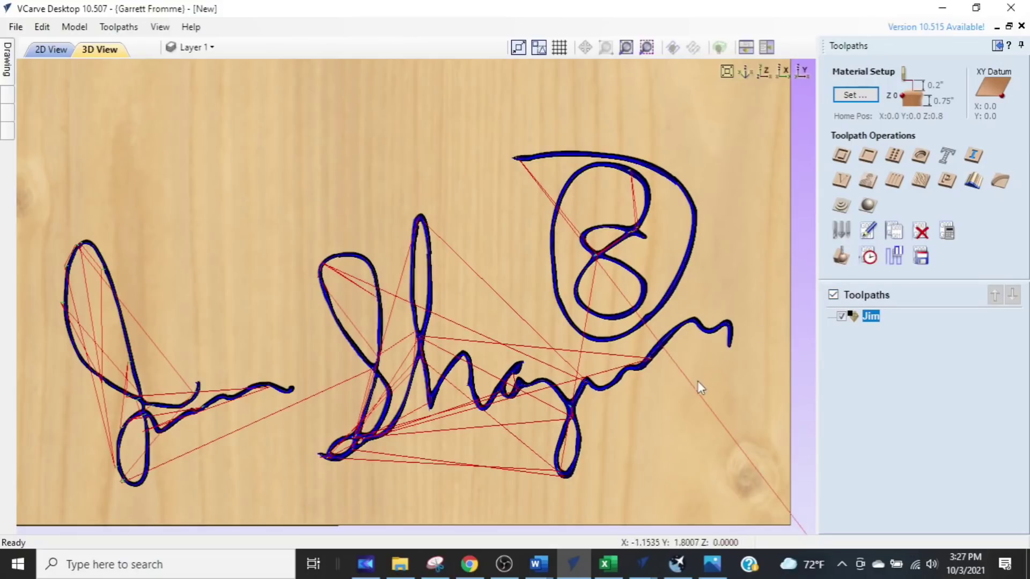
# - Save the visible signature V-carve toolpath as a Grbl (inch) G-code file in the Downloads folder, keeping the suggested file name
pyautogui.press('ctrl')
pyautogui.press('ctrl')
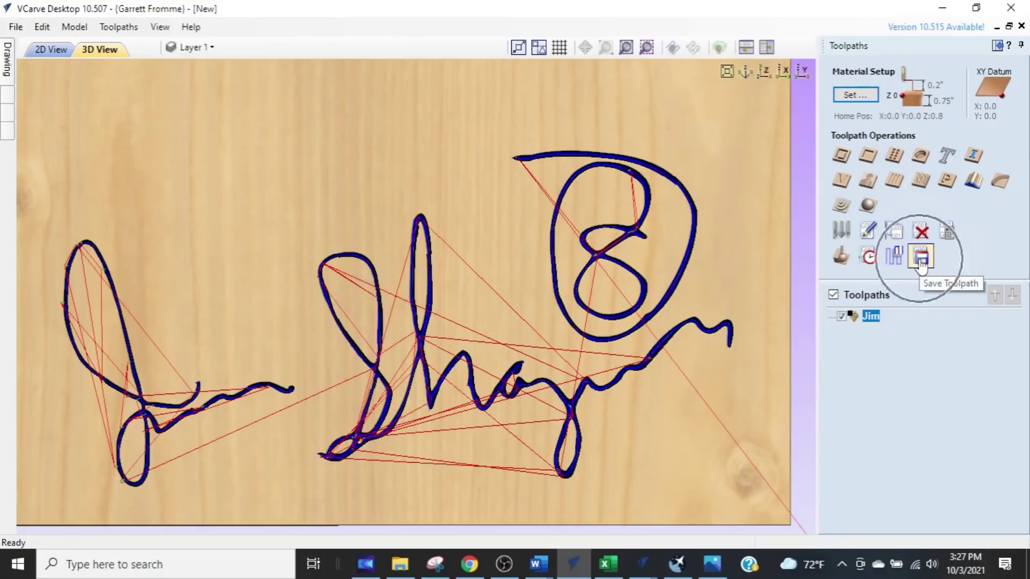
pyautogui.press('ctrl')
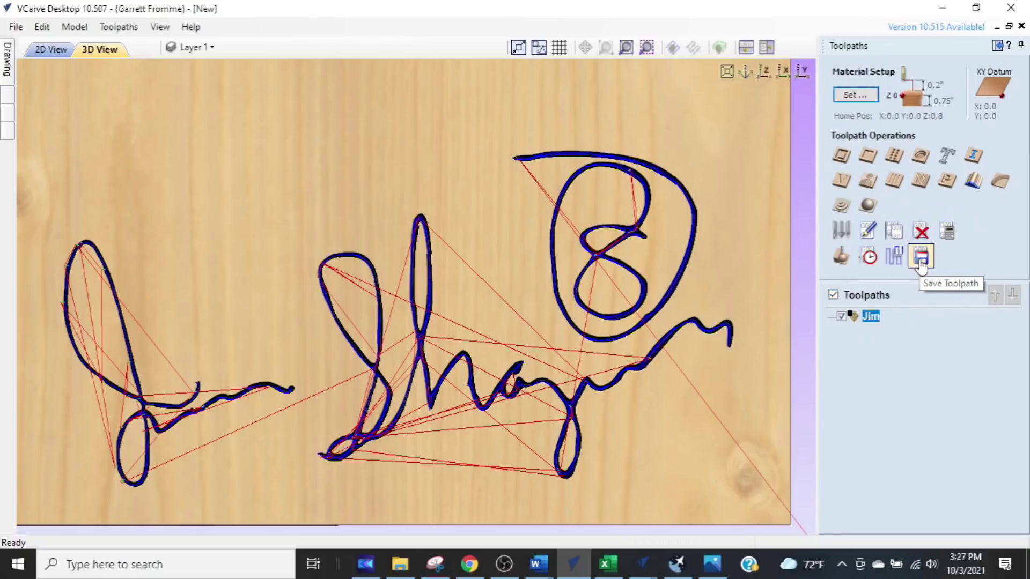
pyautogui.press('ctrl')
pyautogui.click(921, 260)
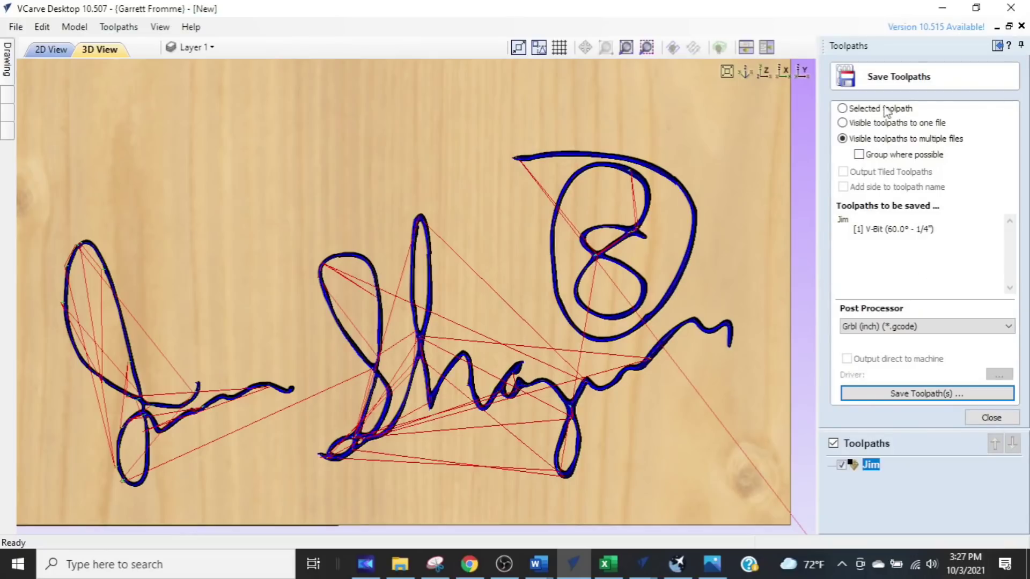
pyautogui.press('ctrl')
pyautogui.press('ctrl')
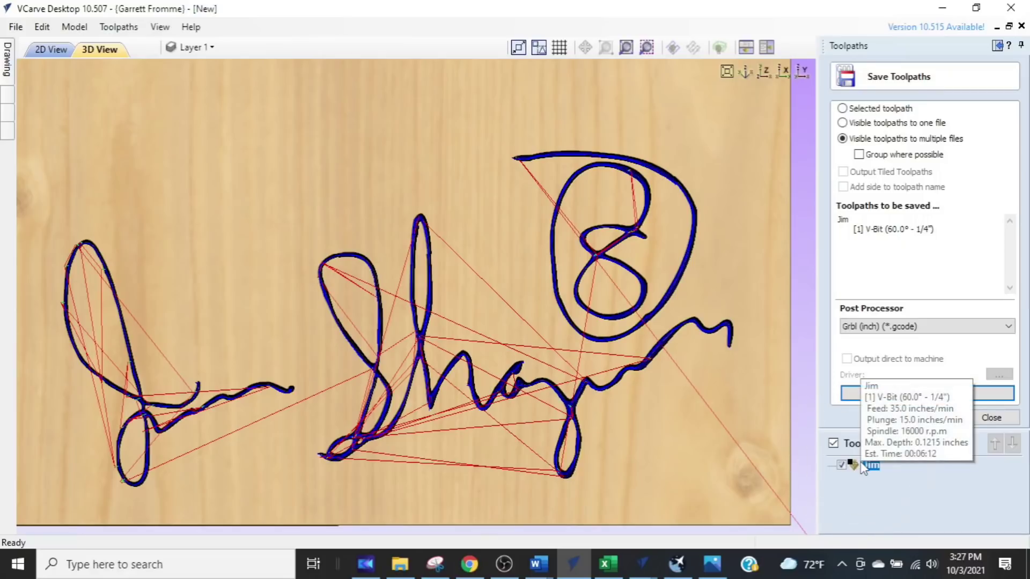
pyautogui.press('ctrl')
pyautogui.press('ctrl')
pyautogui.press('ctrl')
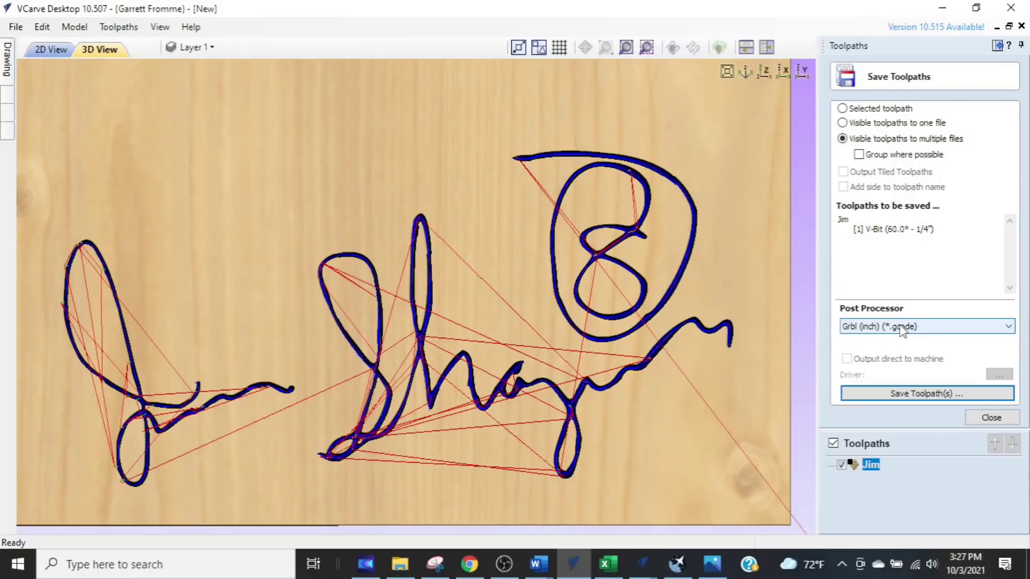
pyautogui.press('ctrl')
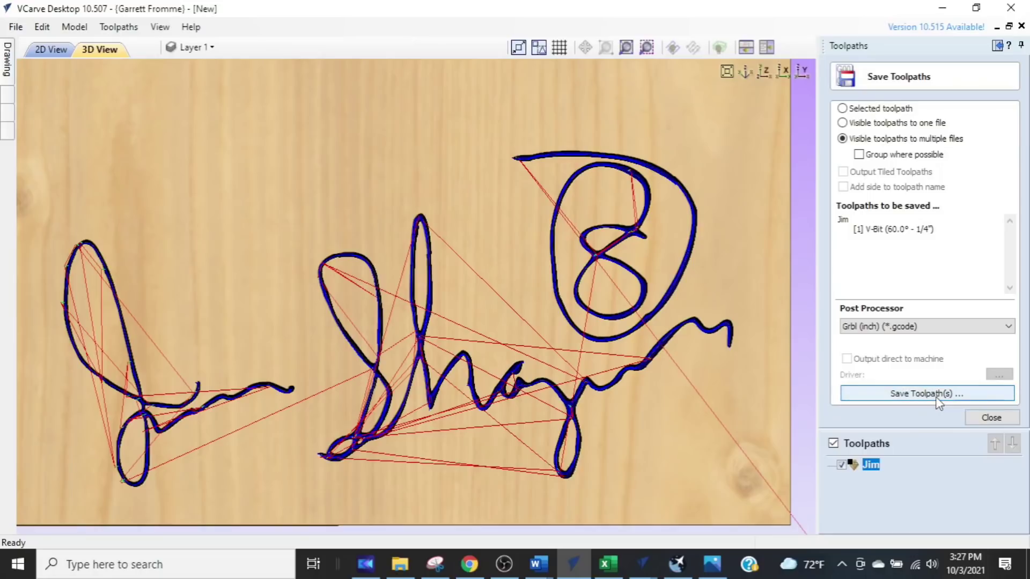
pyautogui.press('ctrl')
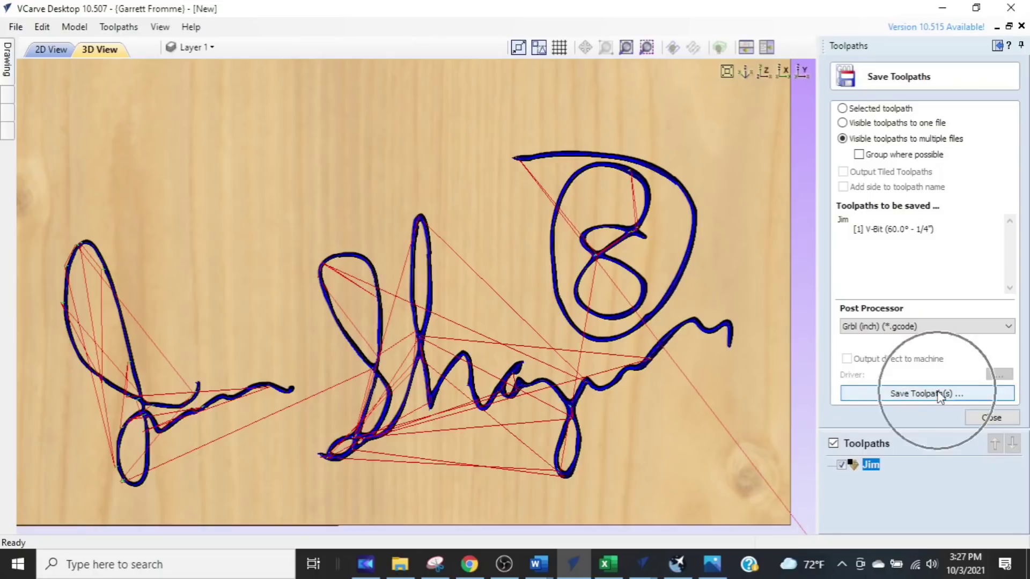
pyautogui.click(939, 395)
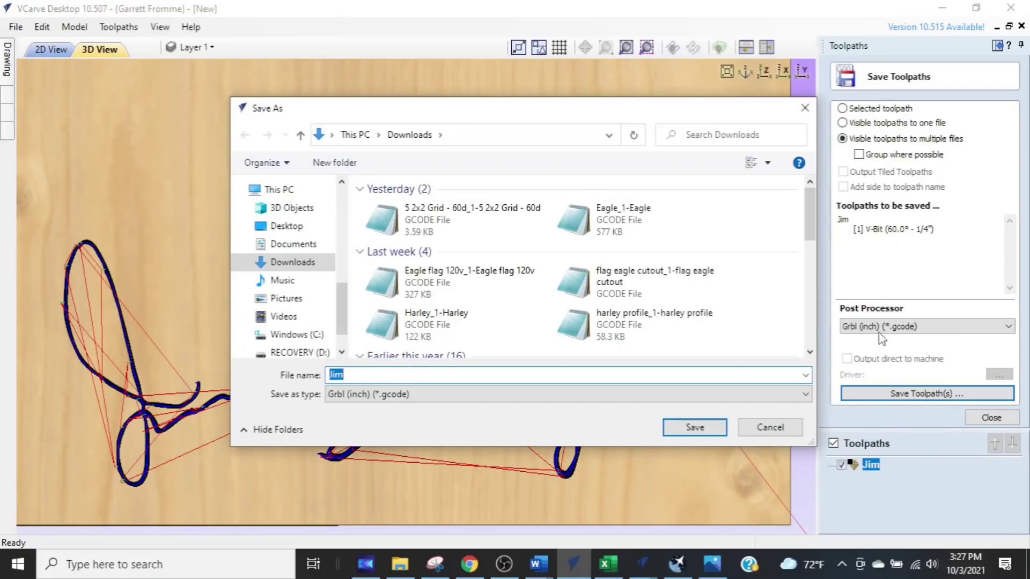
pyautogui.click(692, 430)
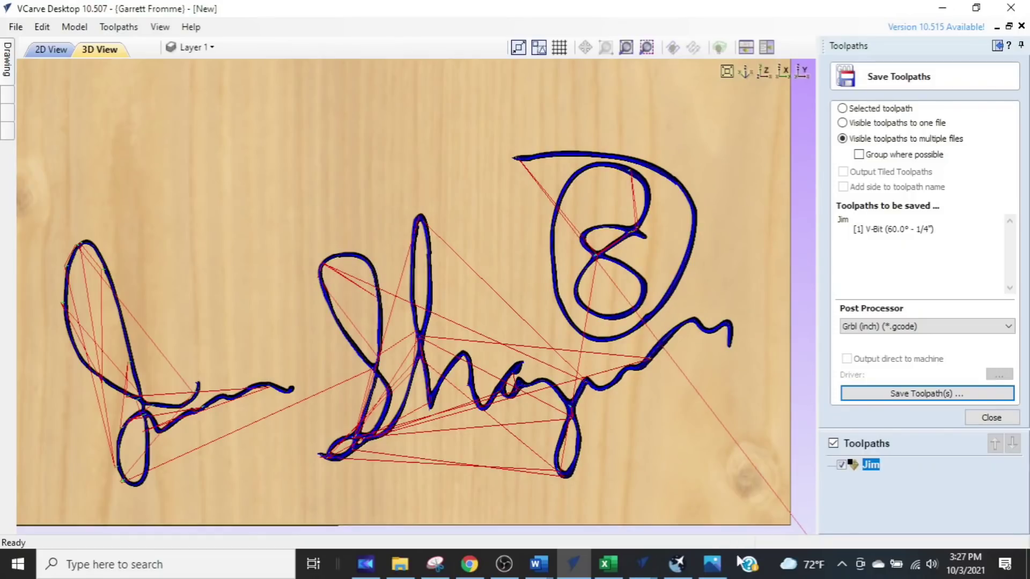
pyautogui.moveTo(681, 567)
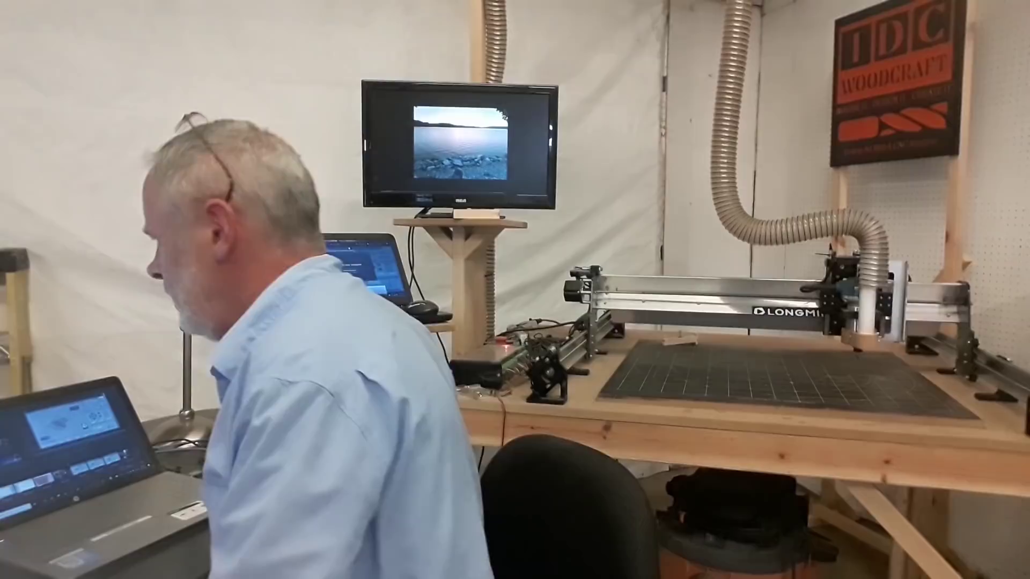